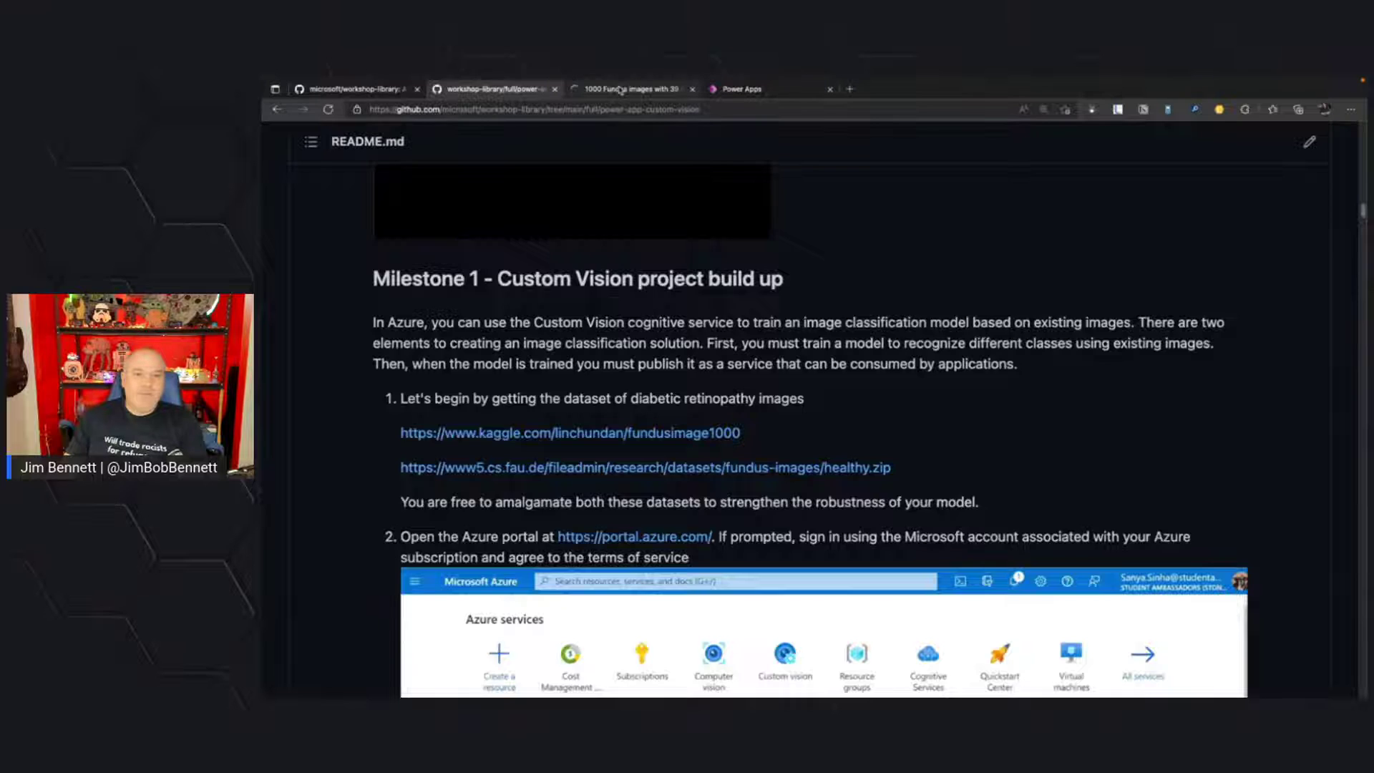
Open the Kaggle page of the 1000 Fundus images dataset, view Kaggle's home page separately and close it.
left_click(620, 90)
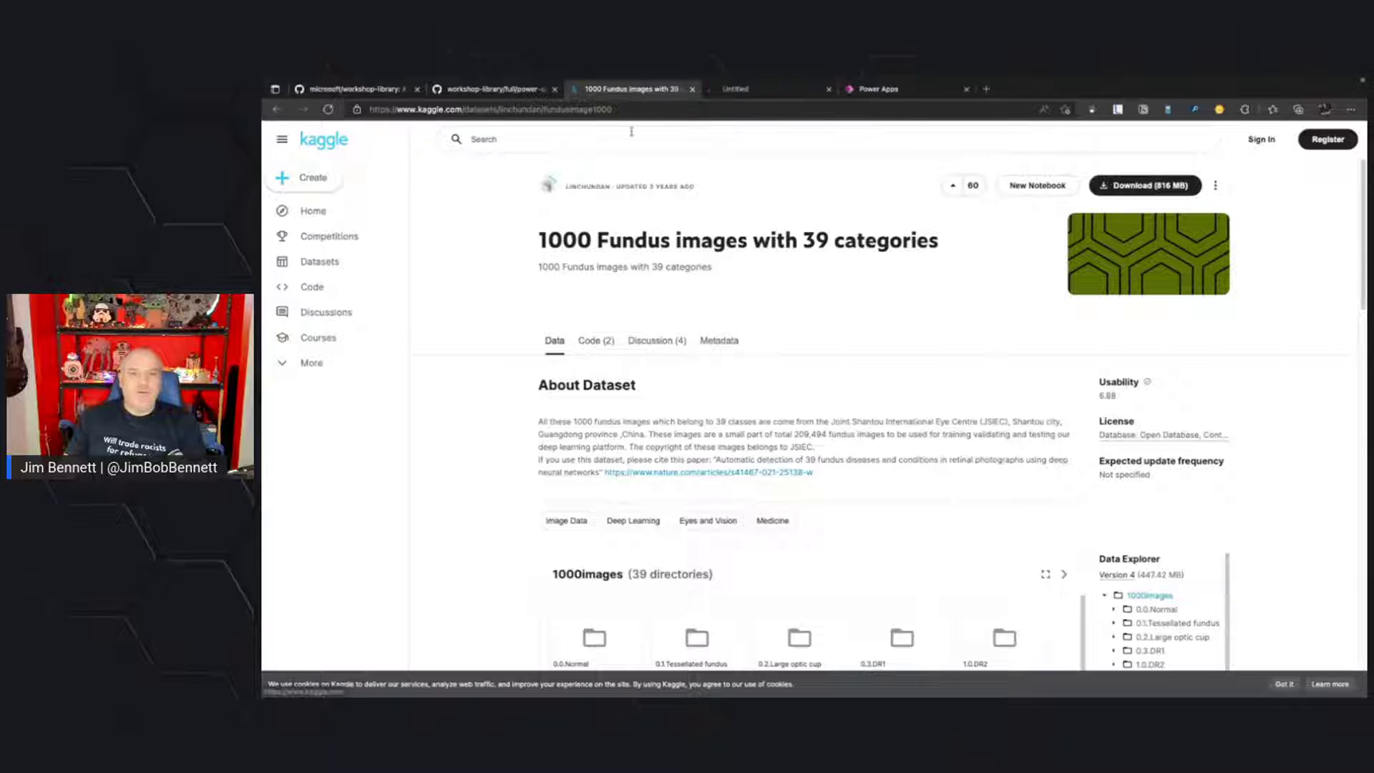
left_click(758, 89)
left_click(692, 111)
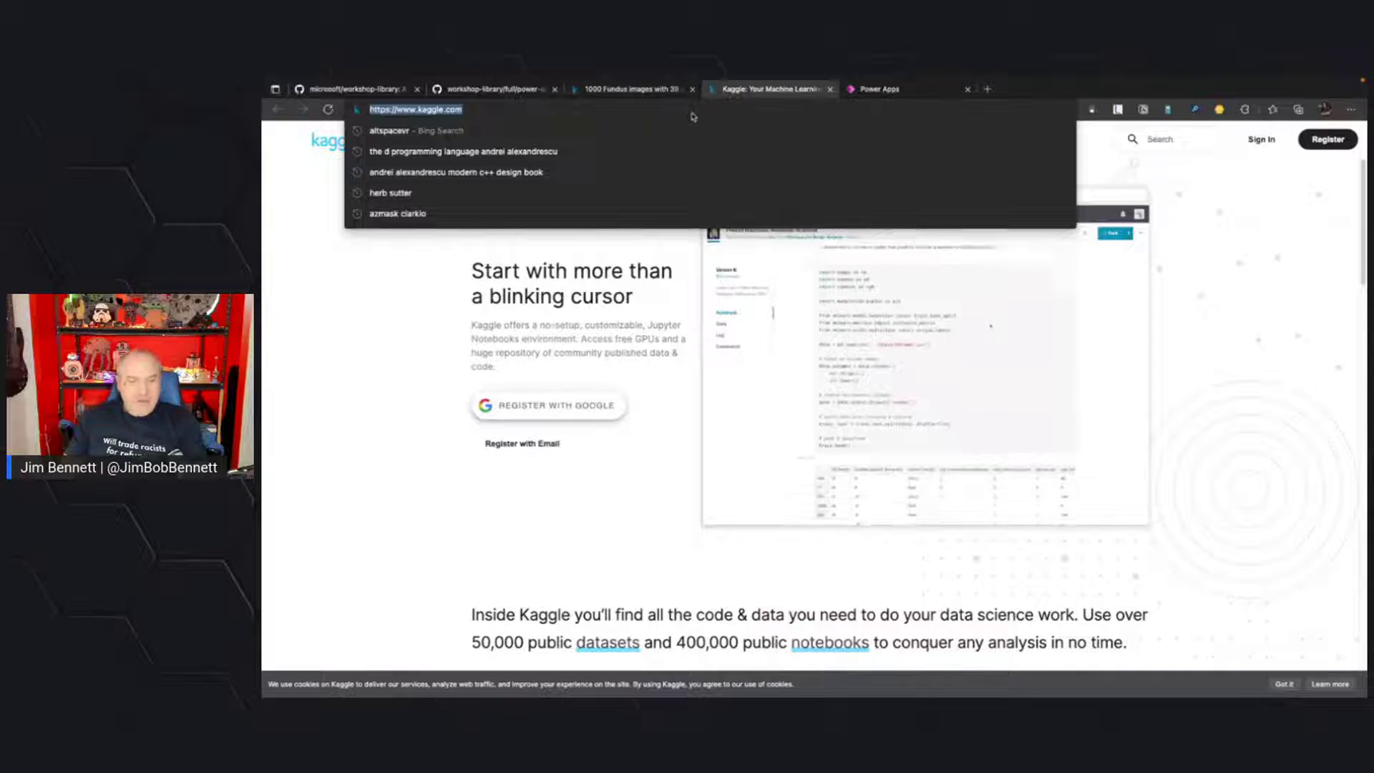
key("super+Tab")
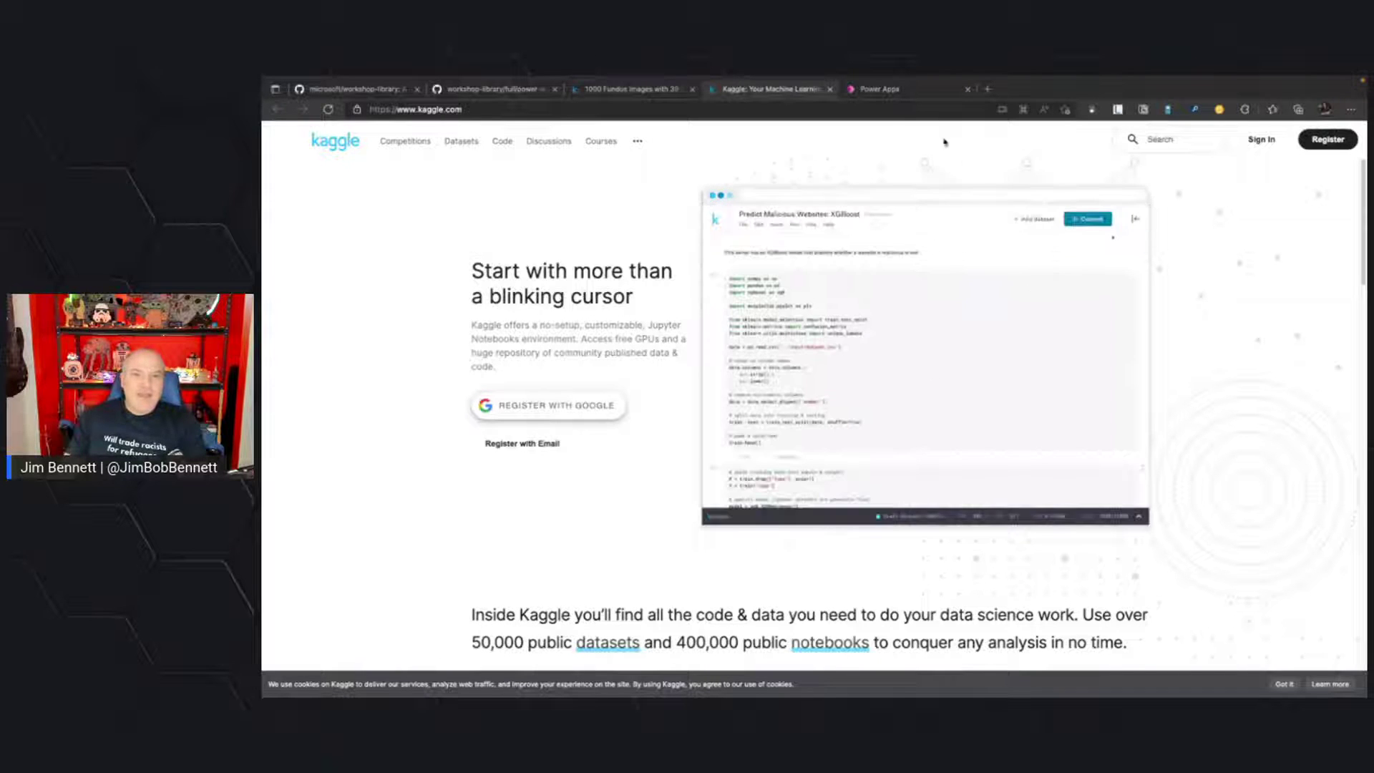
left_click(828, 89)
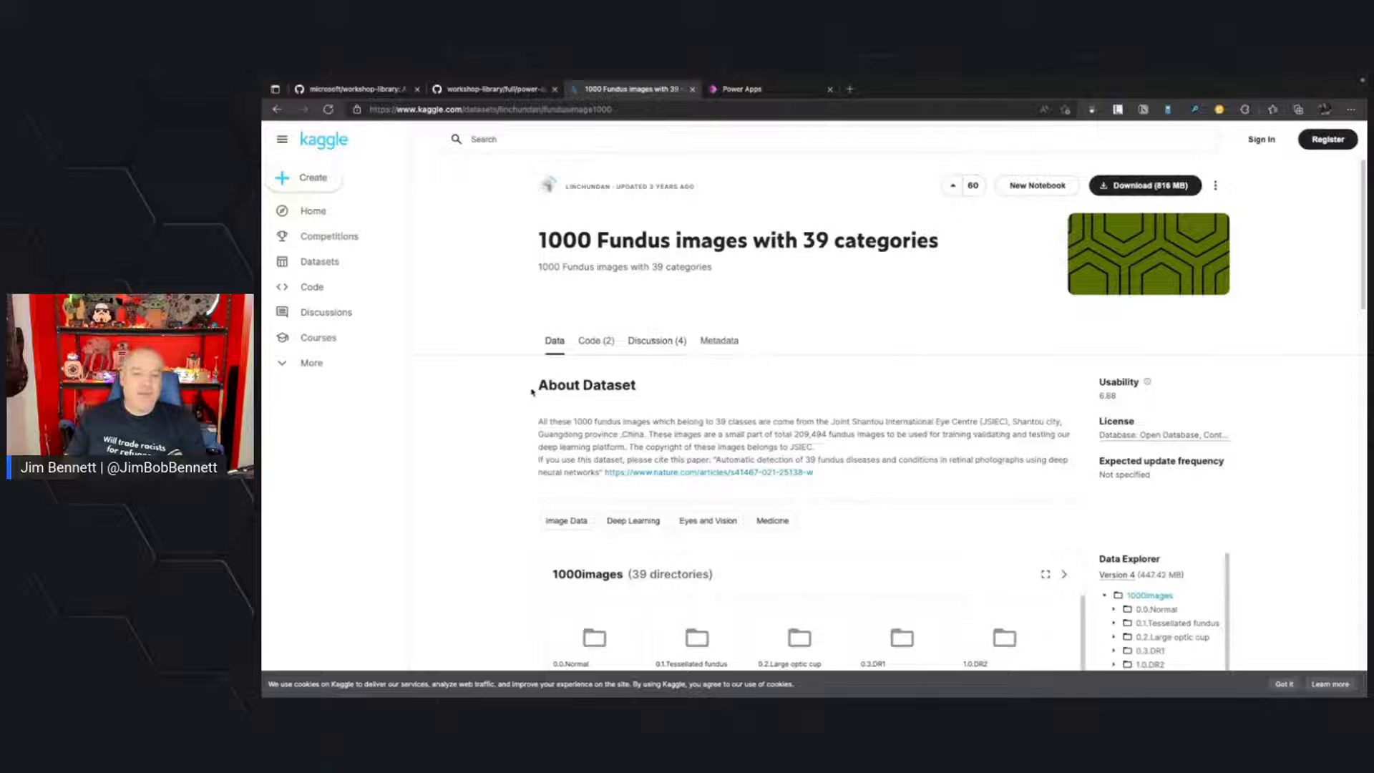
Examine the description and category folders of the 1000 Fundus images with 39 categories dataset.
scroll(530, 399, "down", 1)
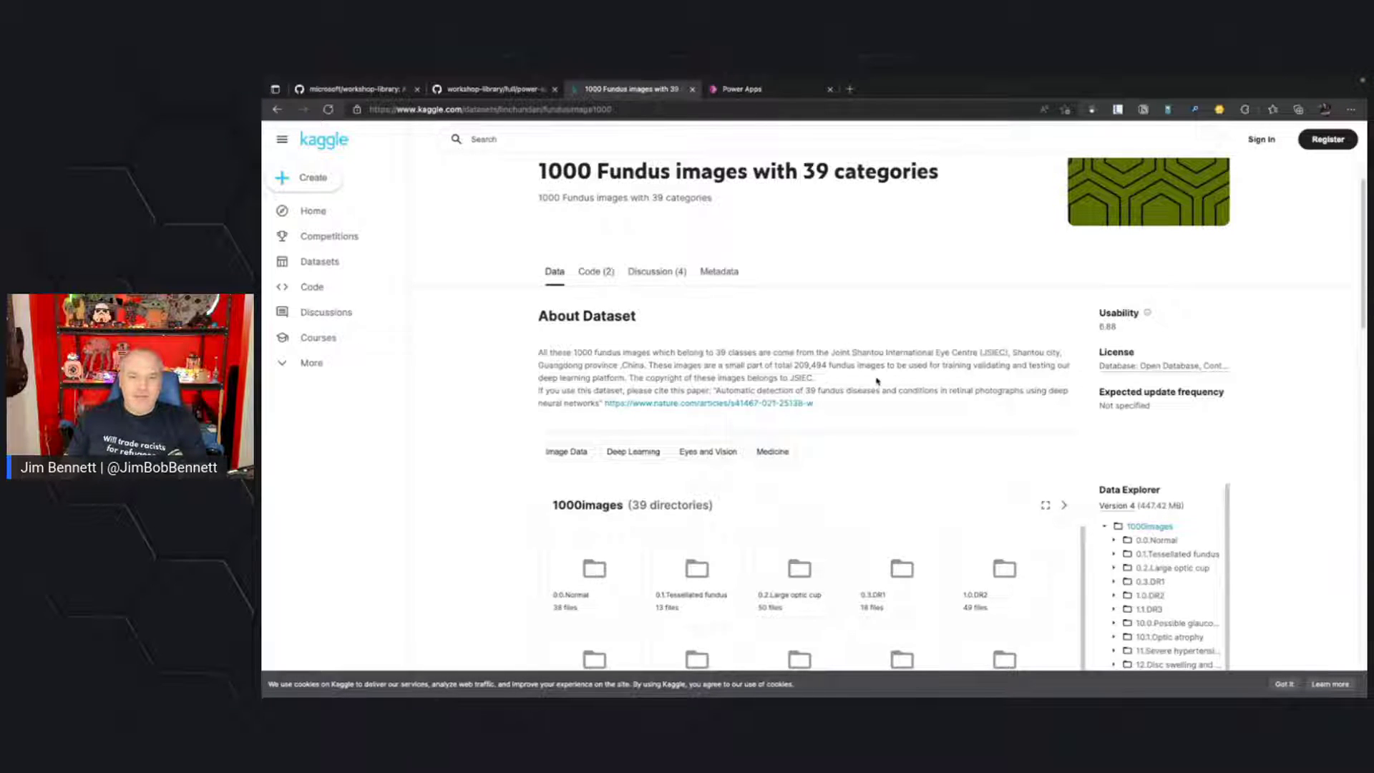
scroll(877, 381, "down", 1)
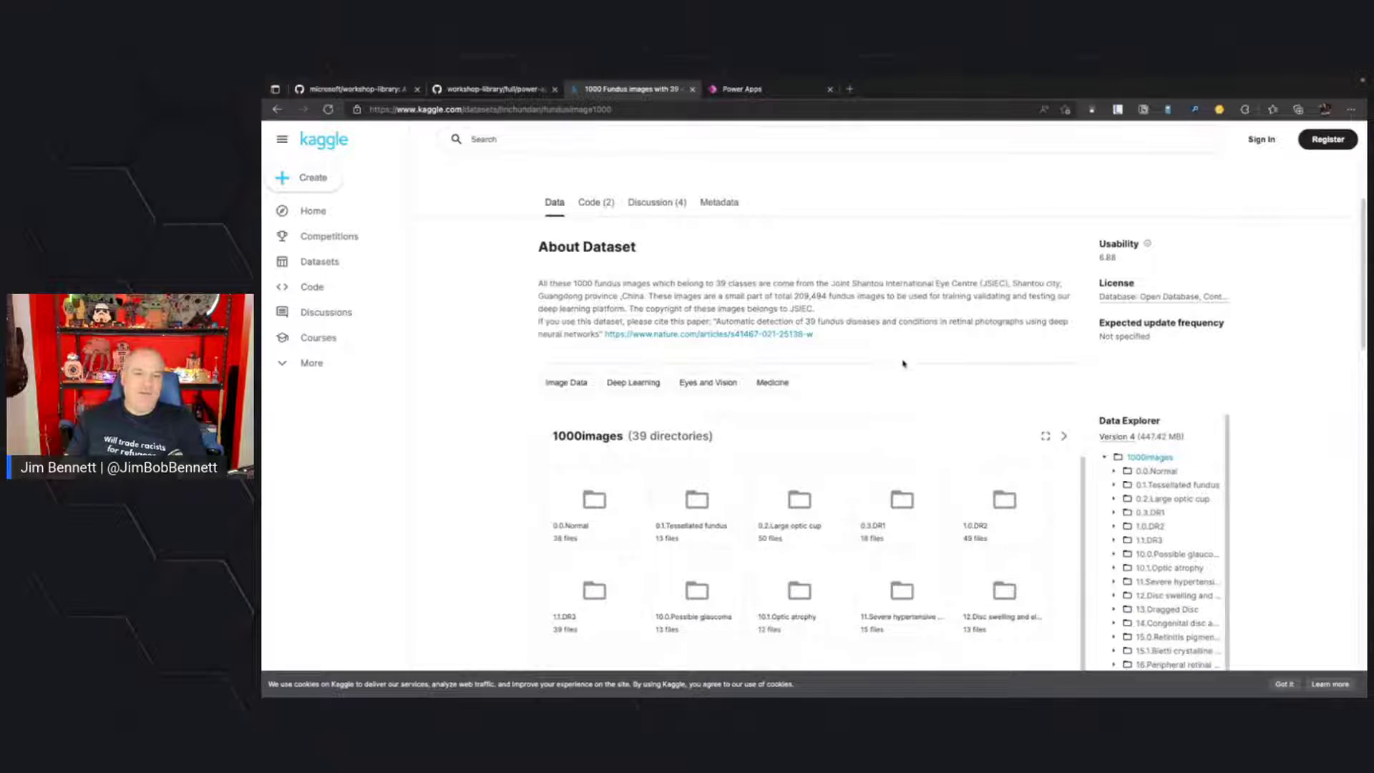
scroll(898, 368, "down", 2)
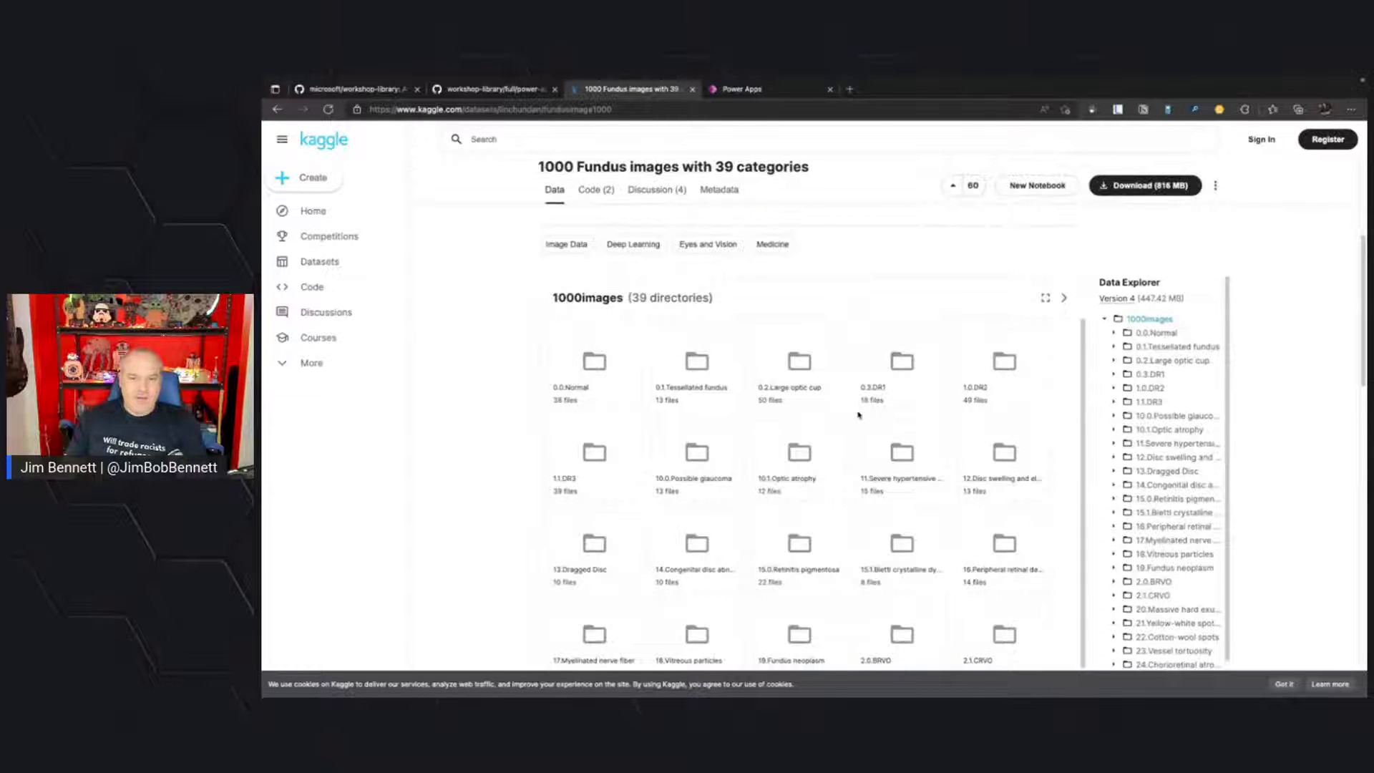
scroll(790, 465, "down", 2)
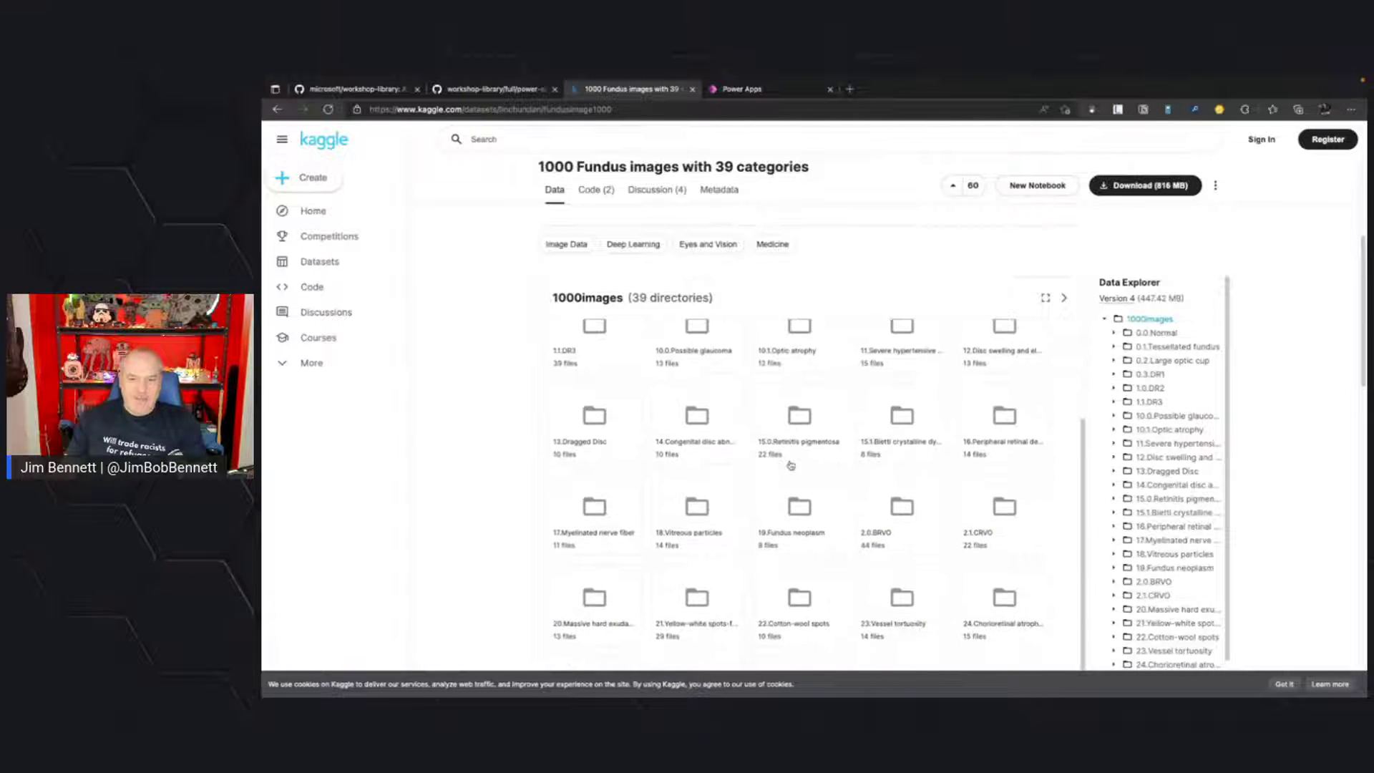
scroll(791, 465, "down", 2)
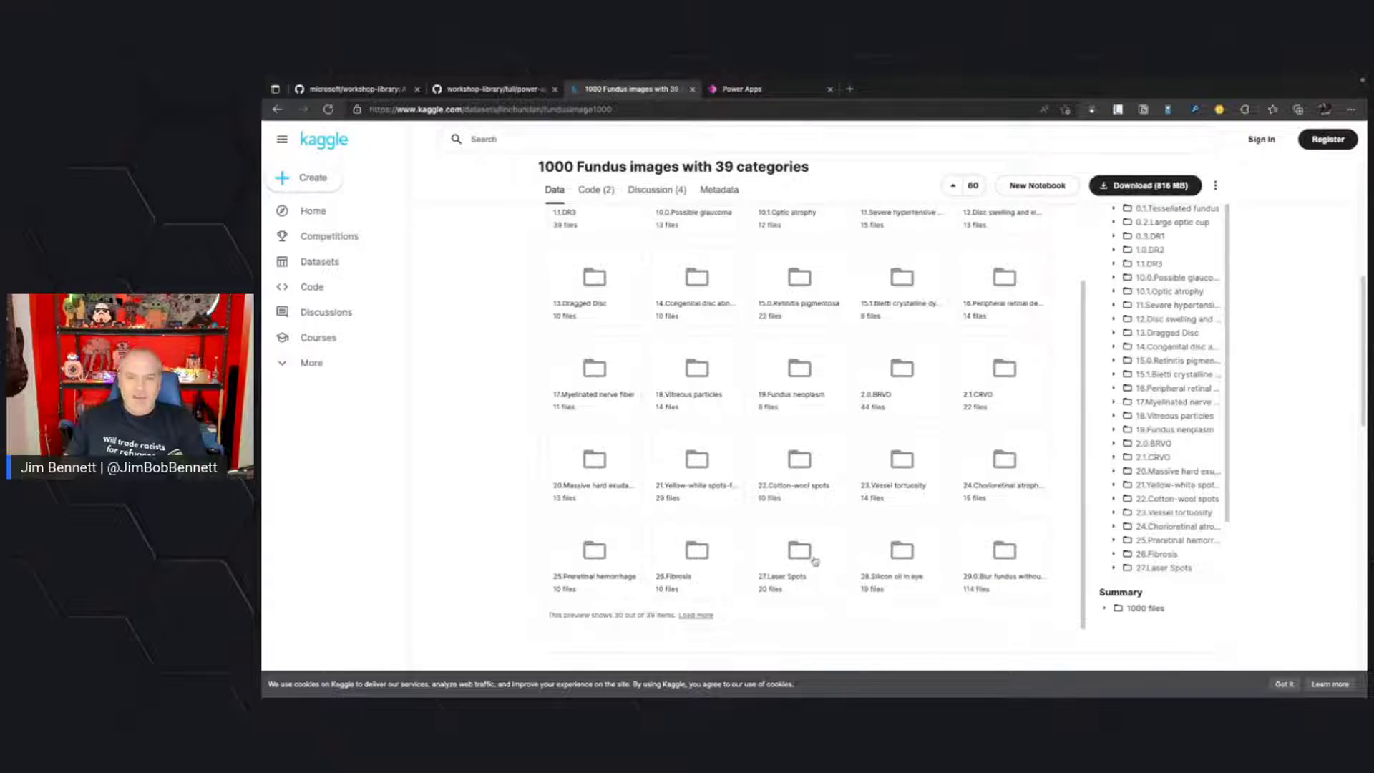
scroll(813, 555, "up", 2)
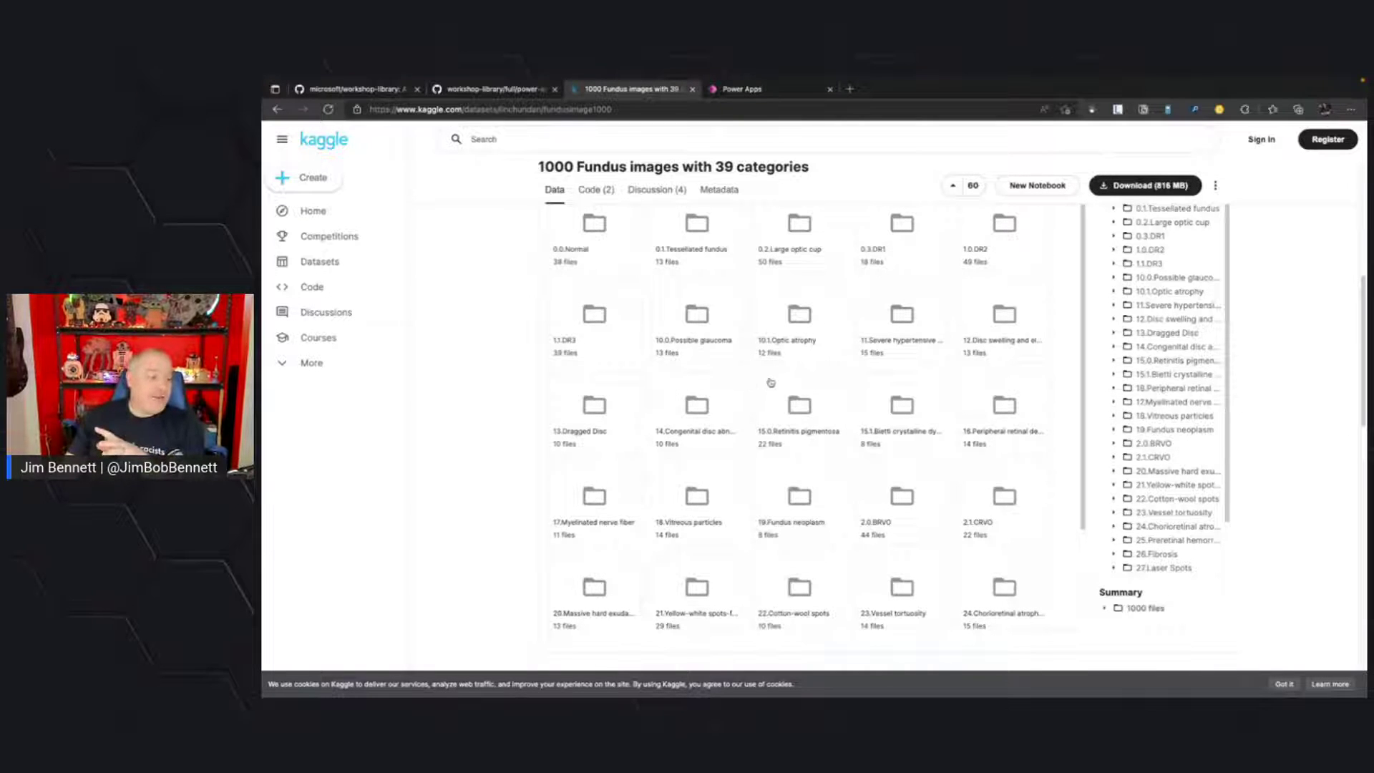
left_click(495, 90)
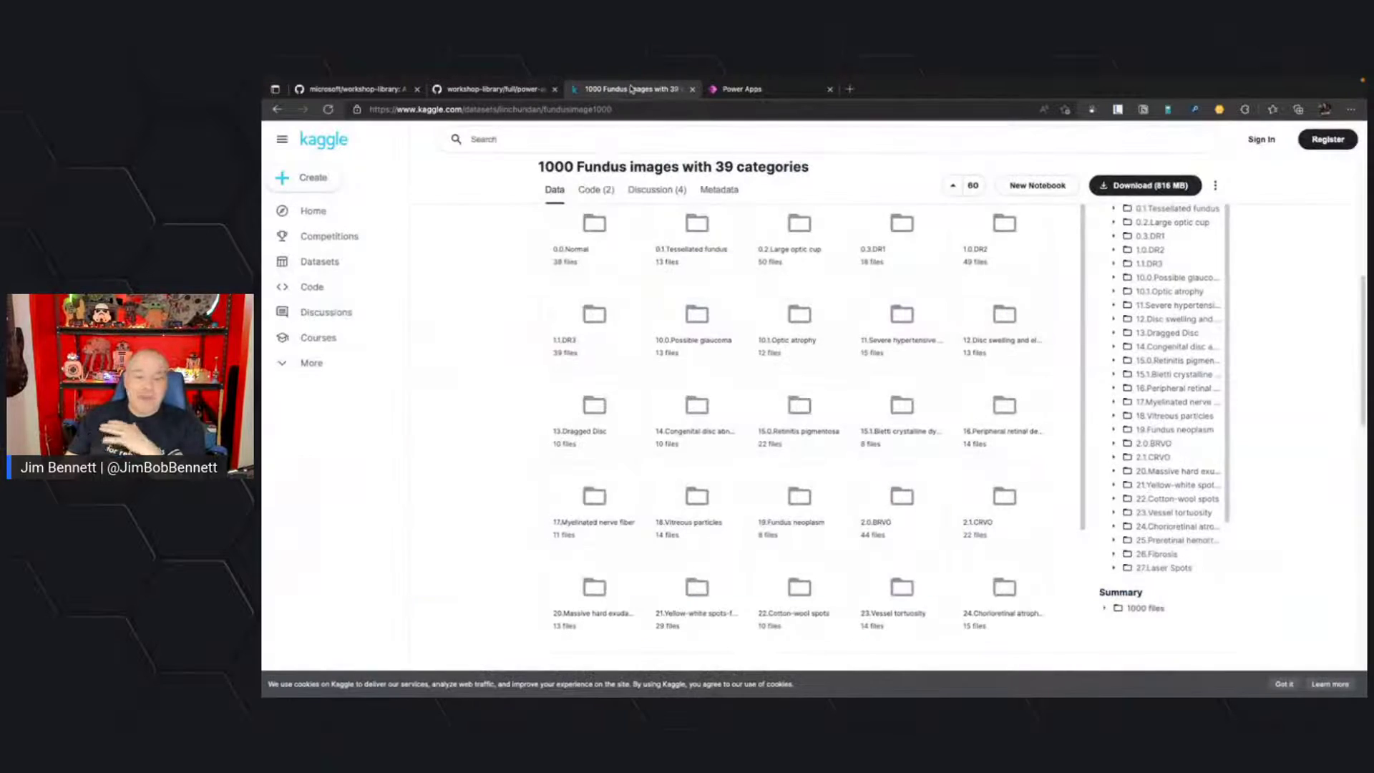
left_click(629, 88)
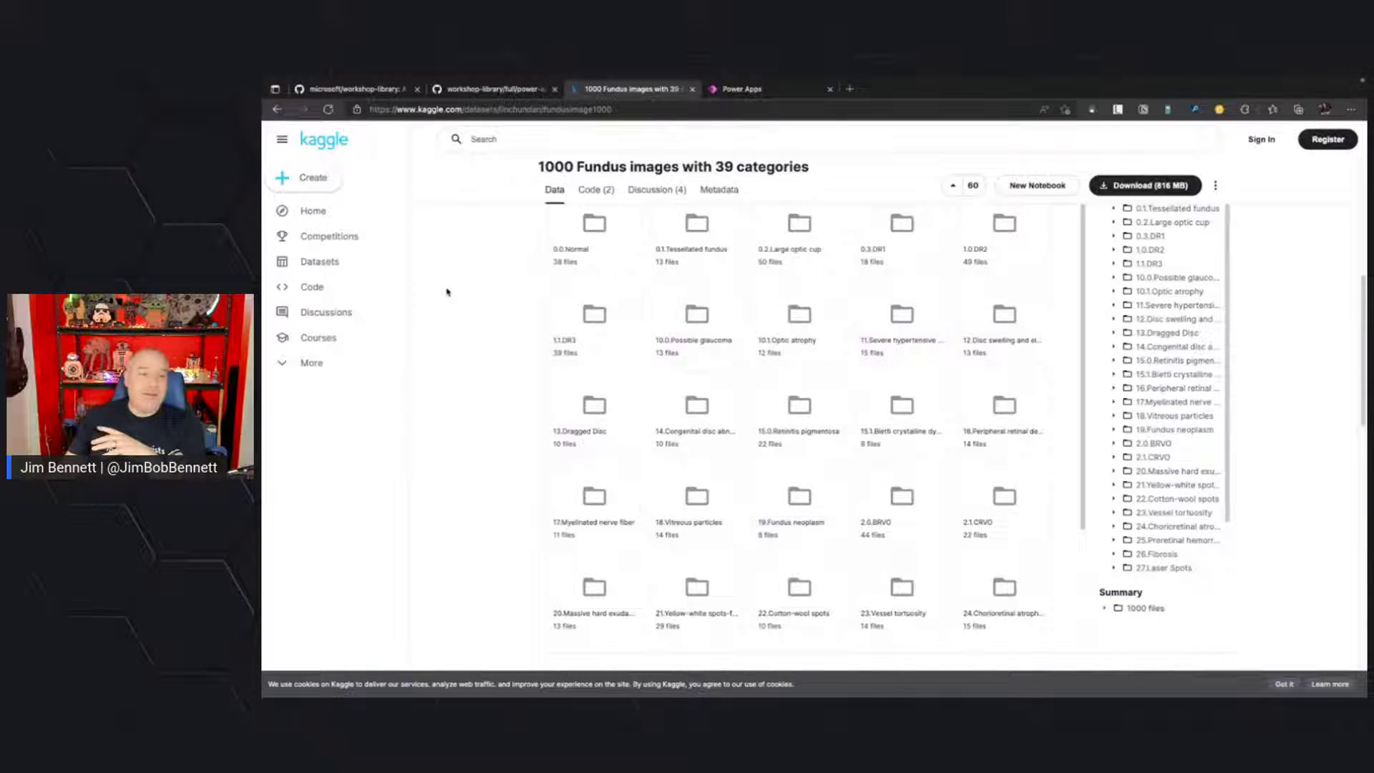
Open Kaggle's Datasets catalogue and browse its trending, popular and topic collections down to the Cancer datasets.
left_click(327, 264)
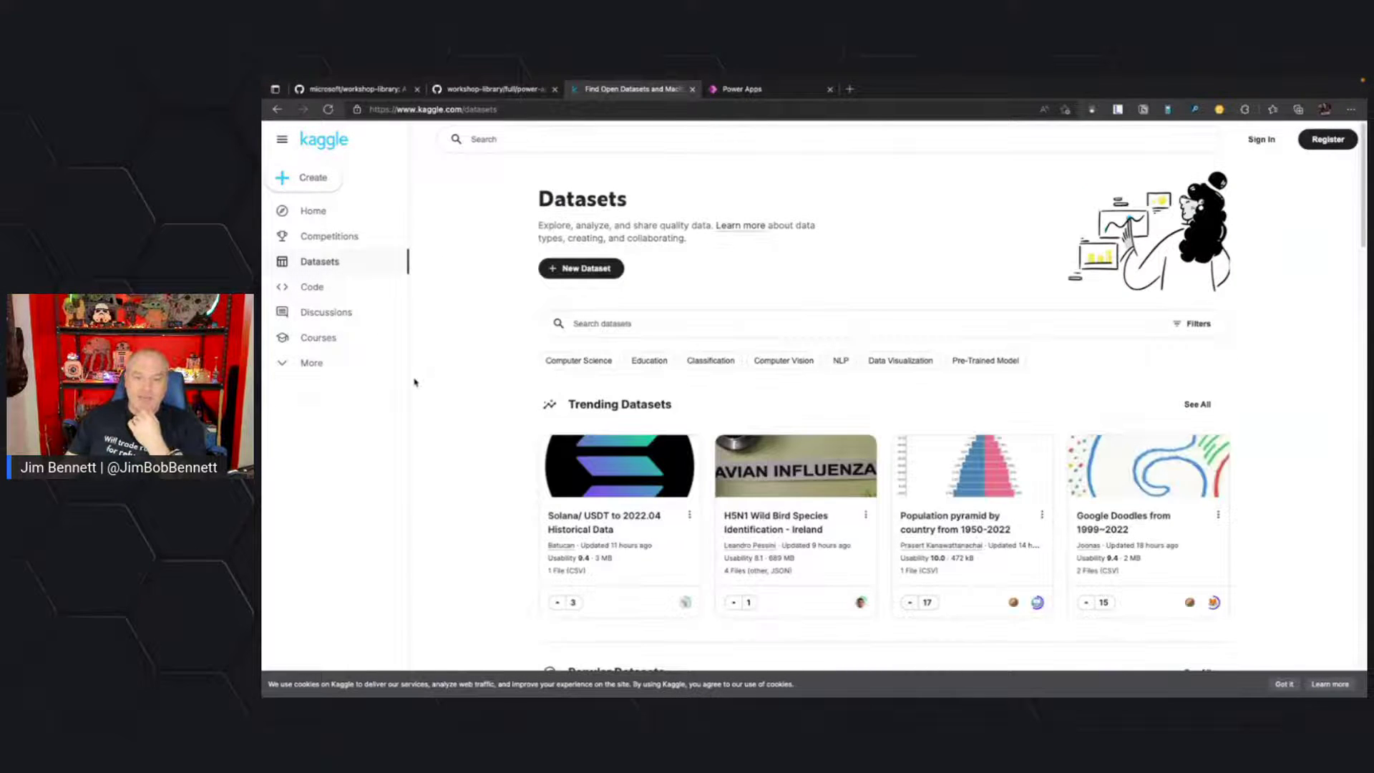
scroll(415, 382, "down", 1)
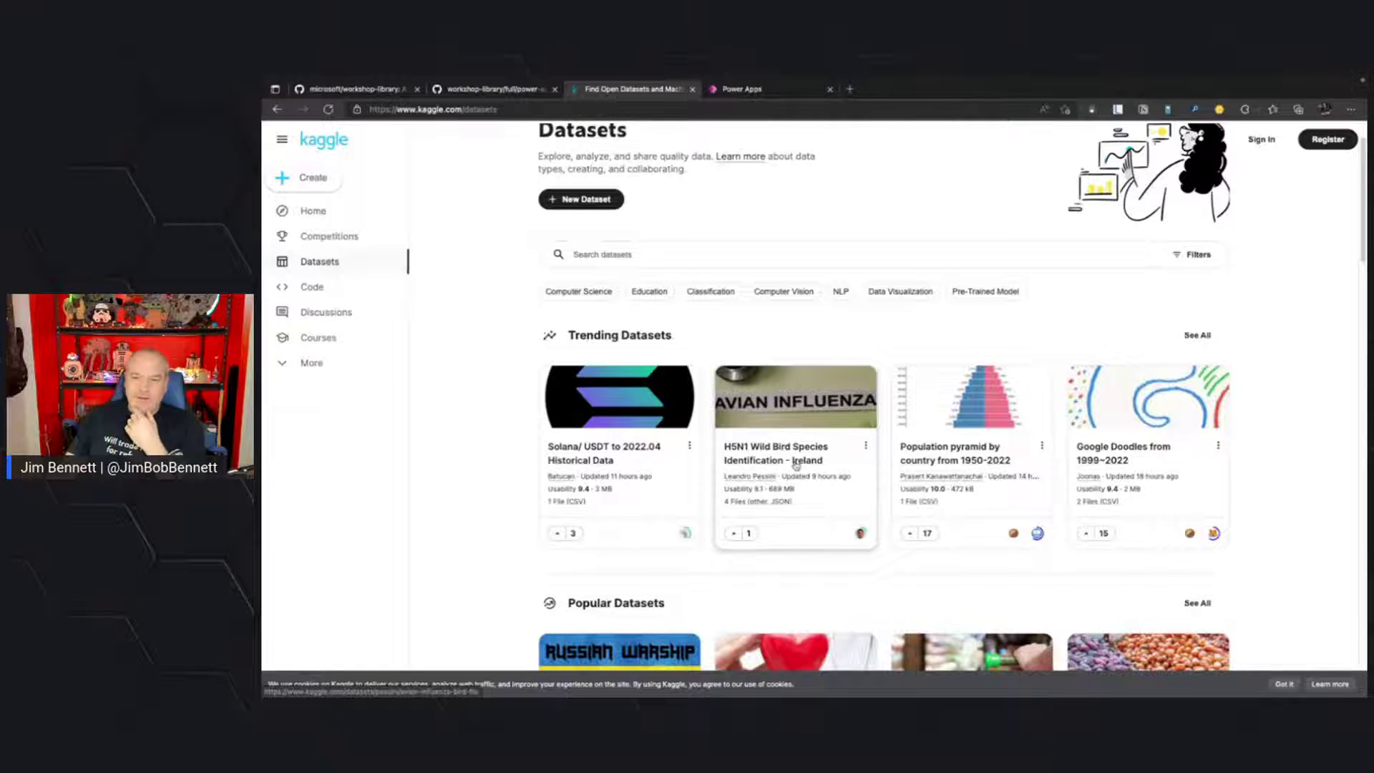
scroll(796, 465, "down", 3)
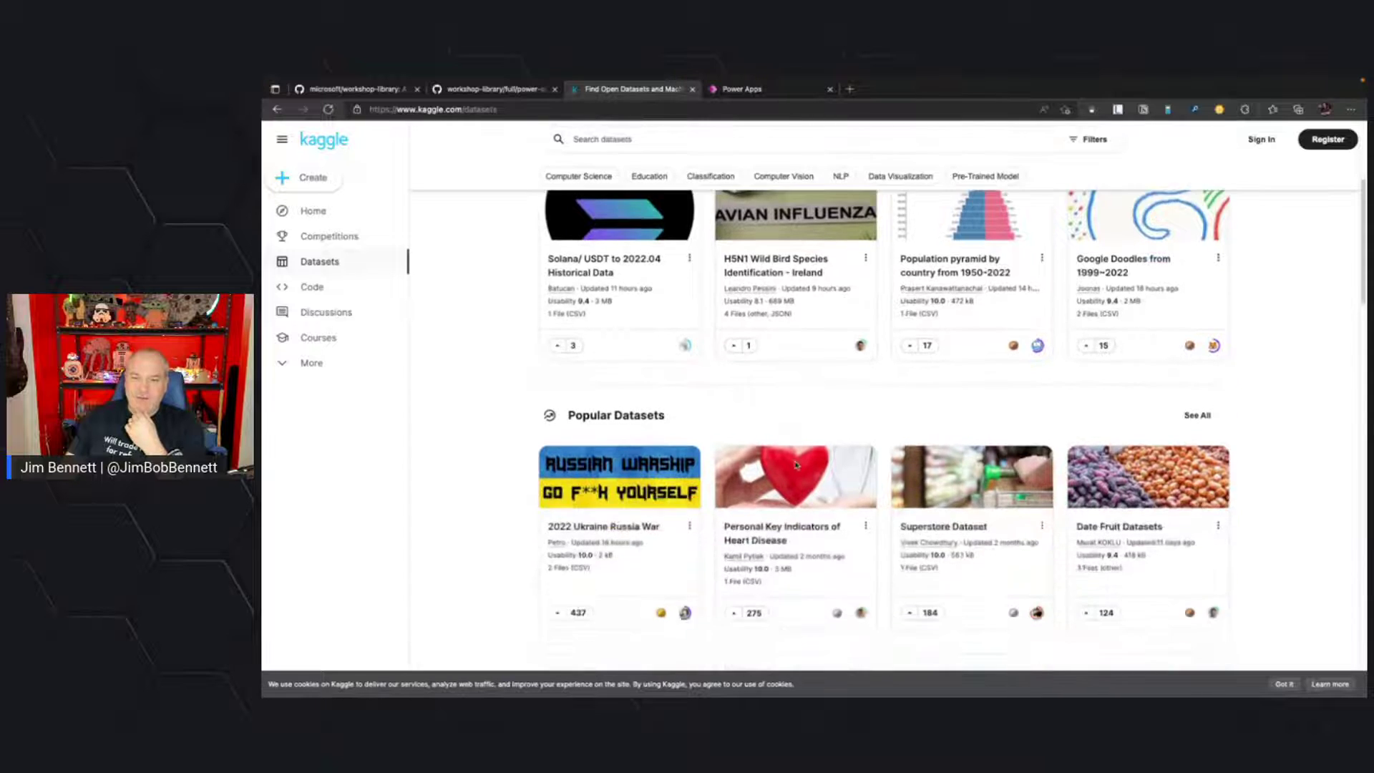
scroll(796, 465, "down", 2)
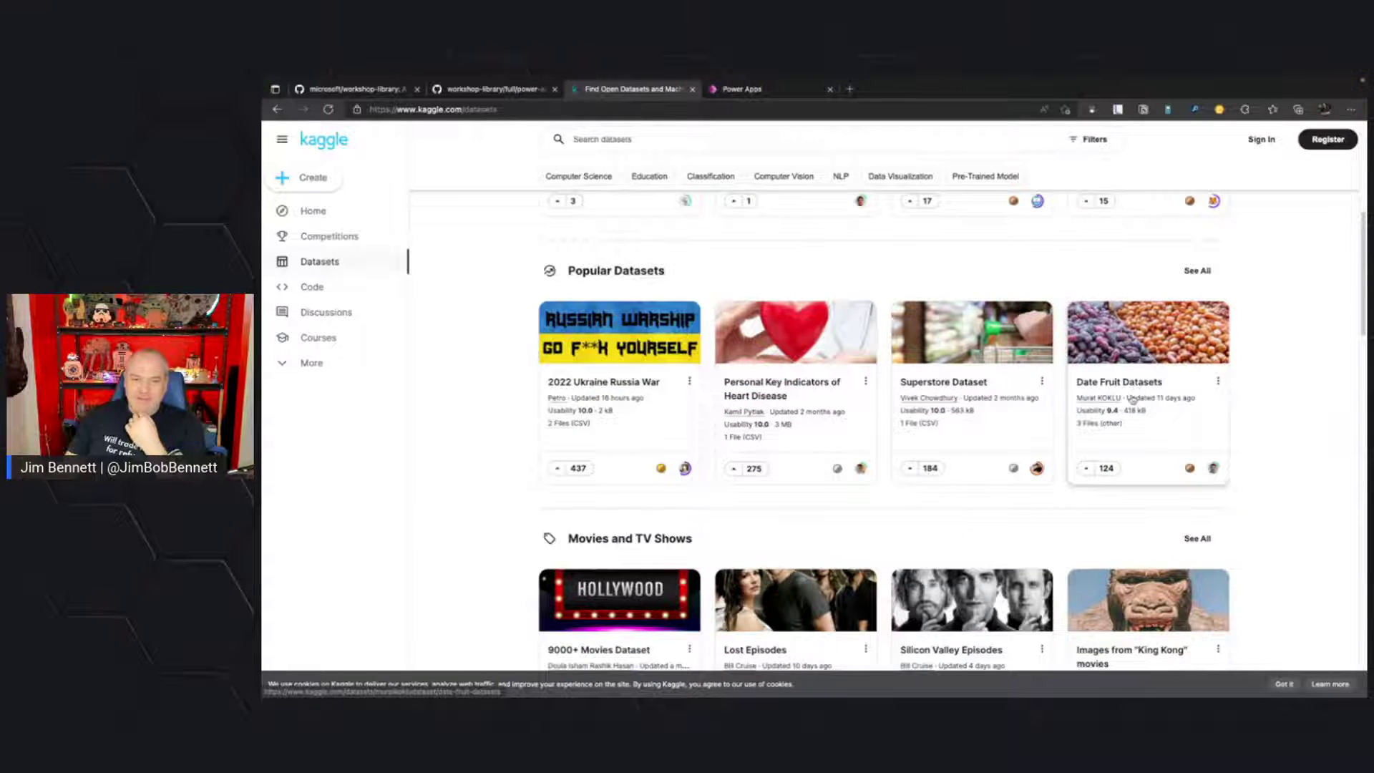
scroll(1132, 400, "down", 3)
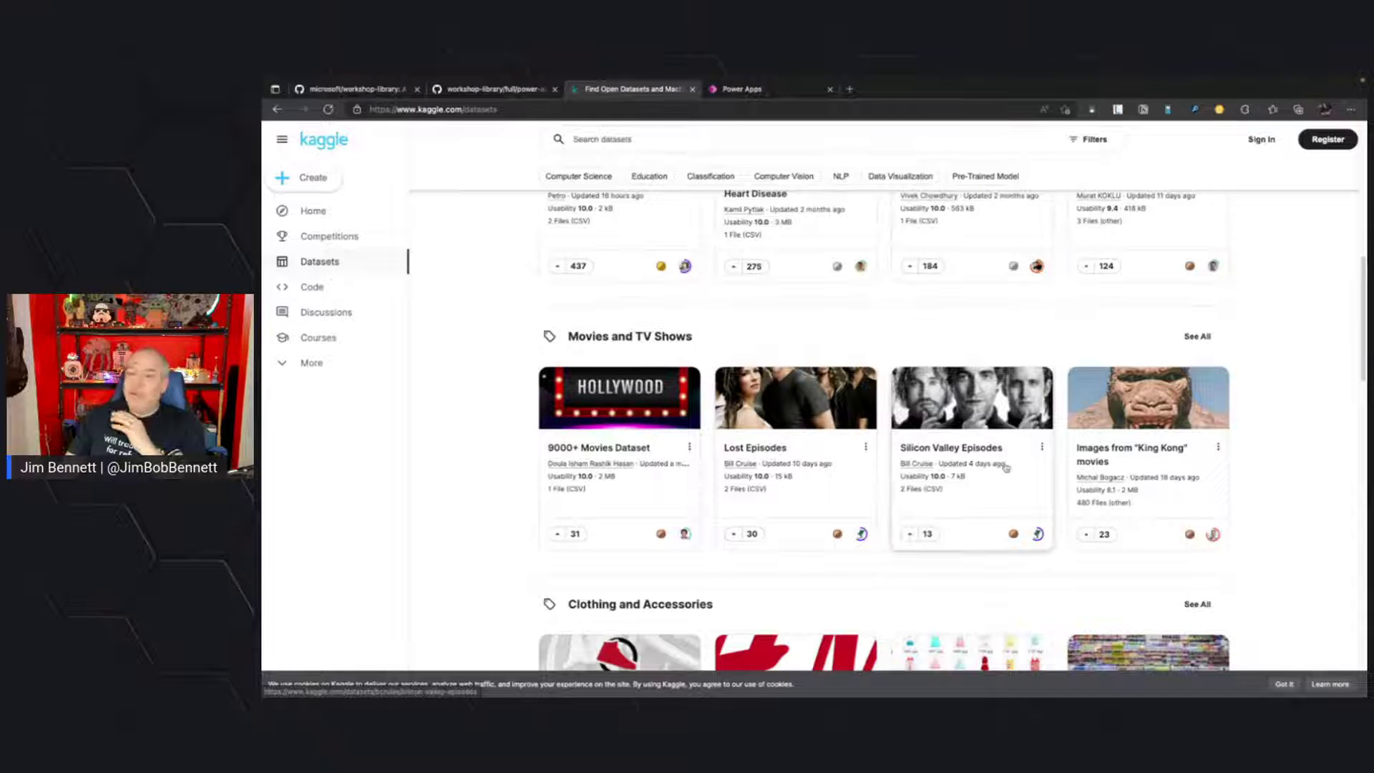
scroll(1160, 462, "down", 3)
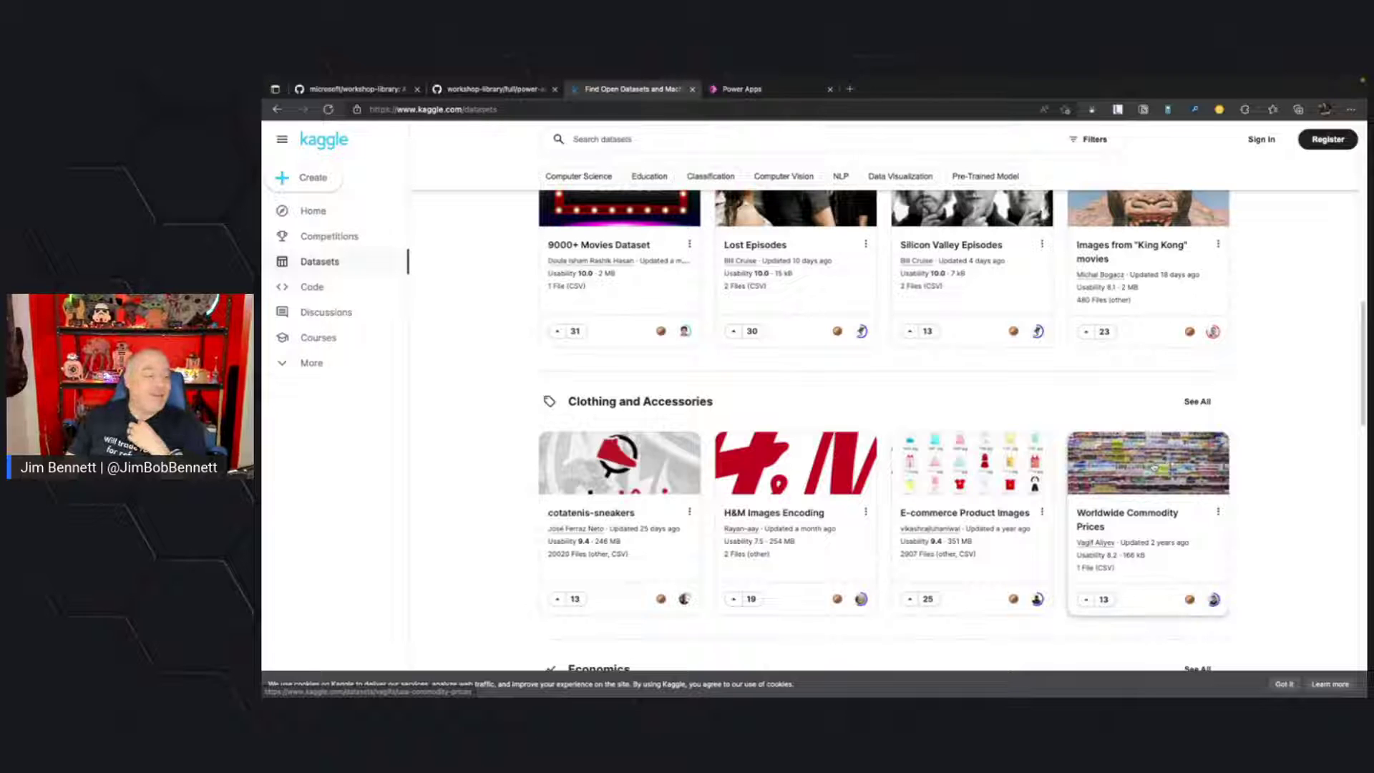
scroll(1153, 468, "down", 5)
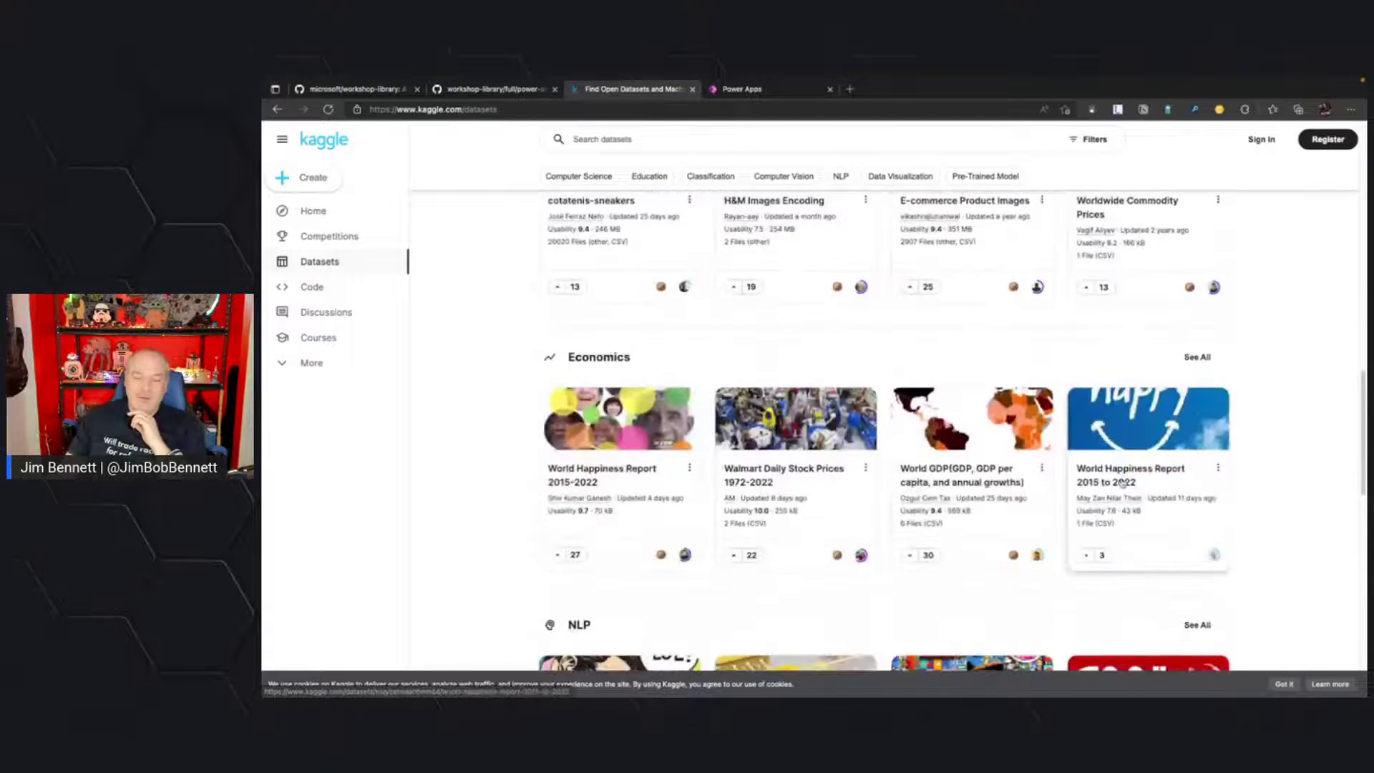
scroll(1122, 484, "down", 3)
scroll(1122, 484, "down", 3)
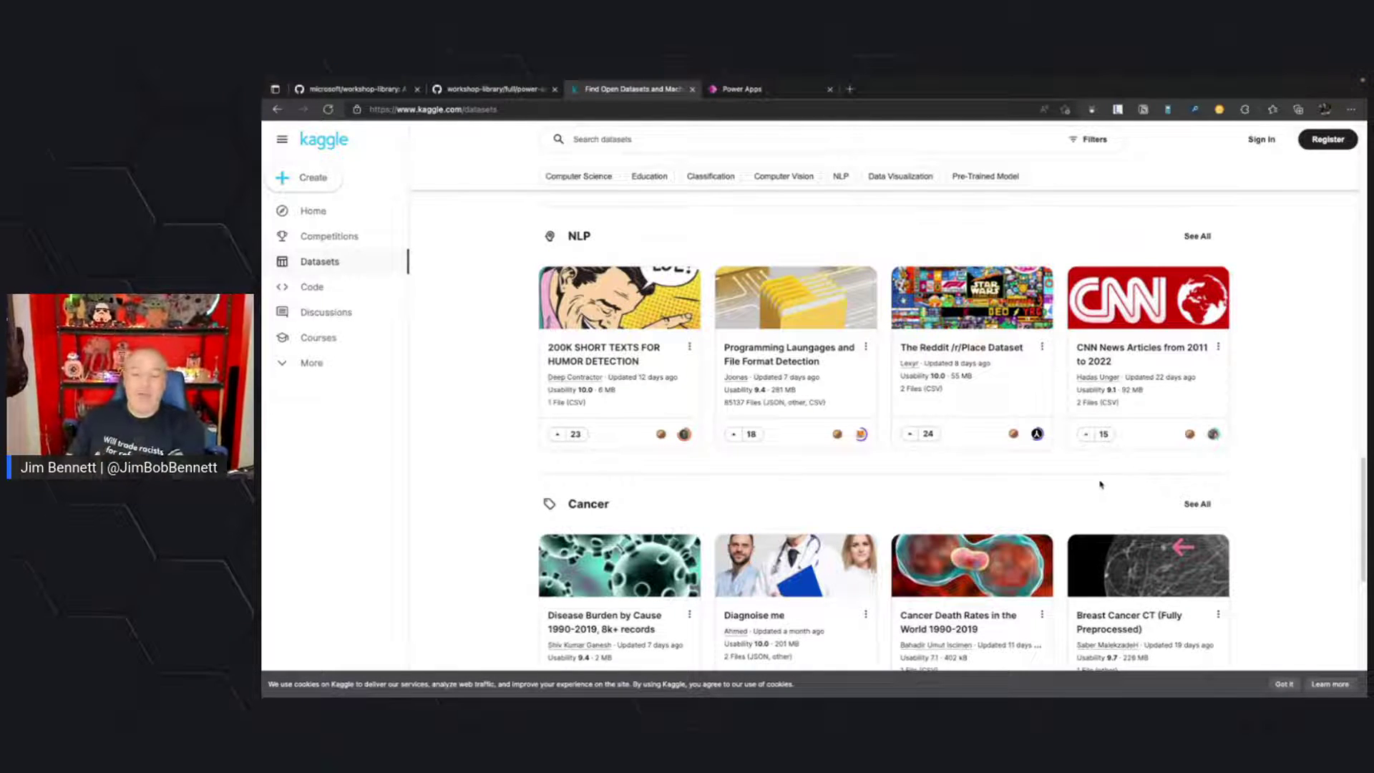
scroll(1101, 487, "down", 1)
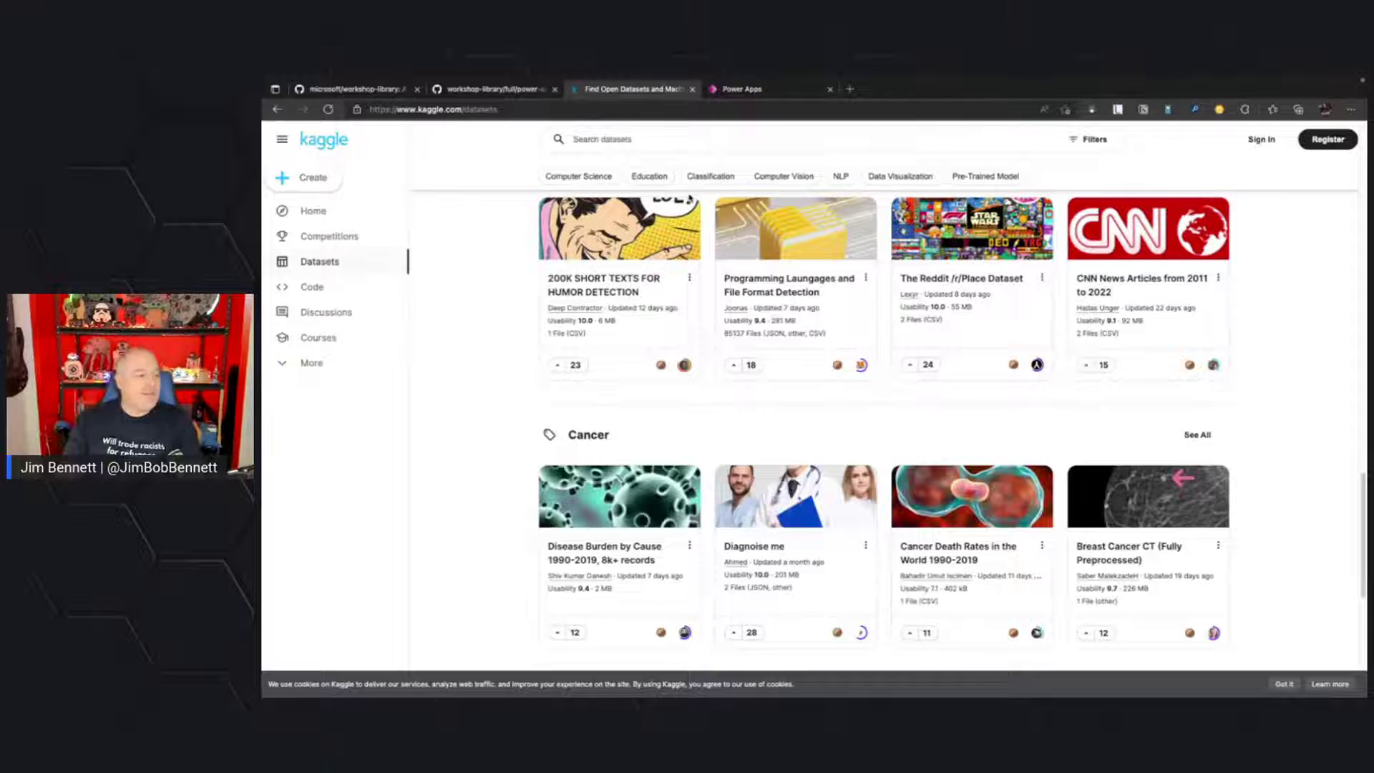
key("ctrl+super+Left")
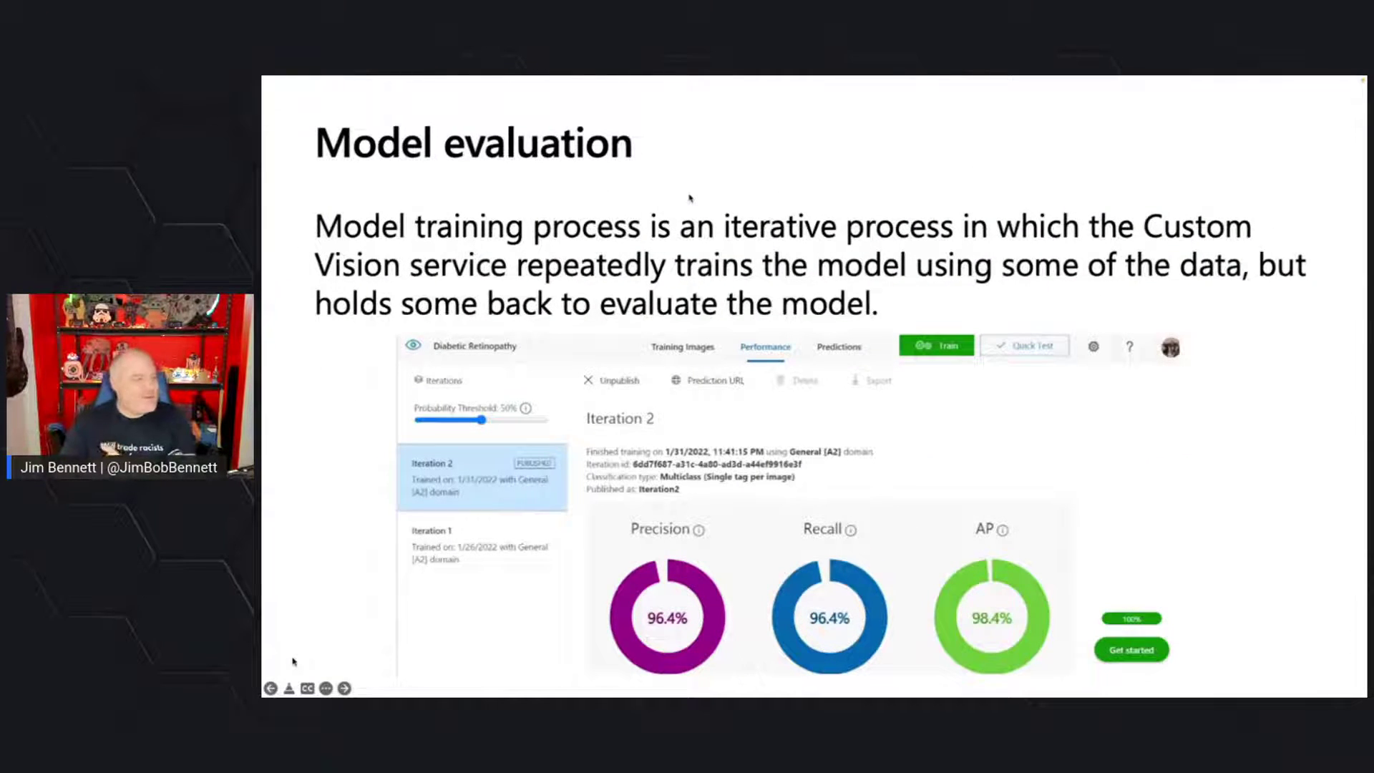
key("Right")
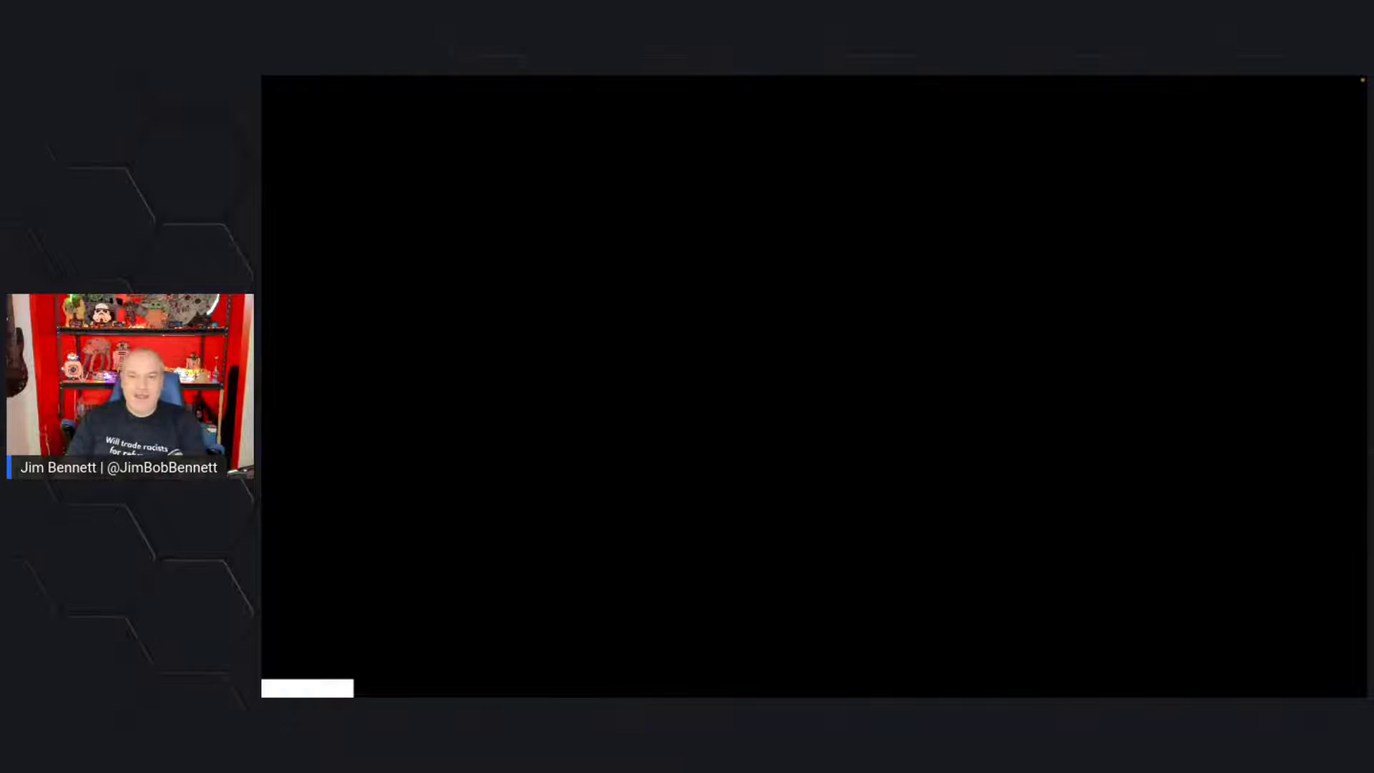
key("Right")
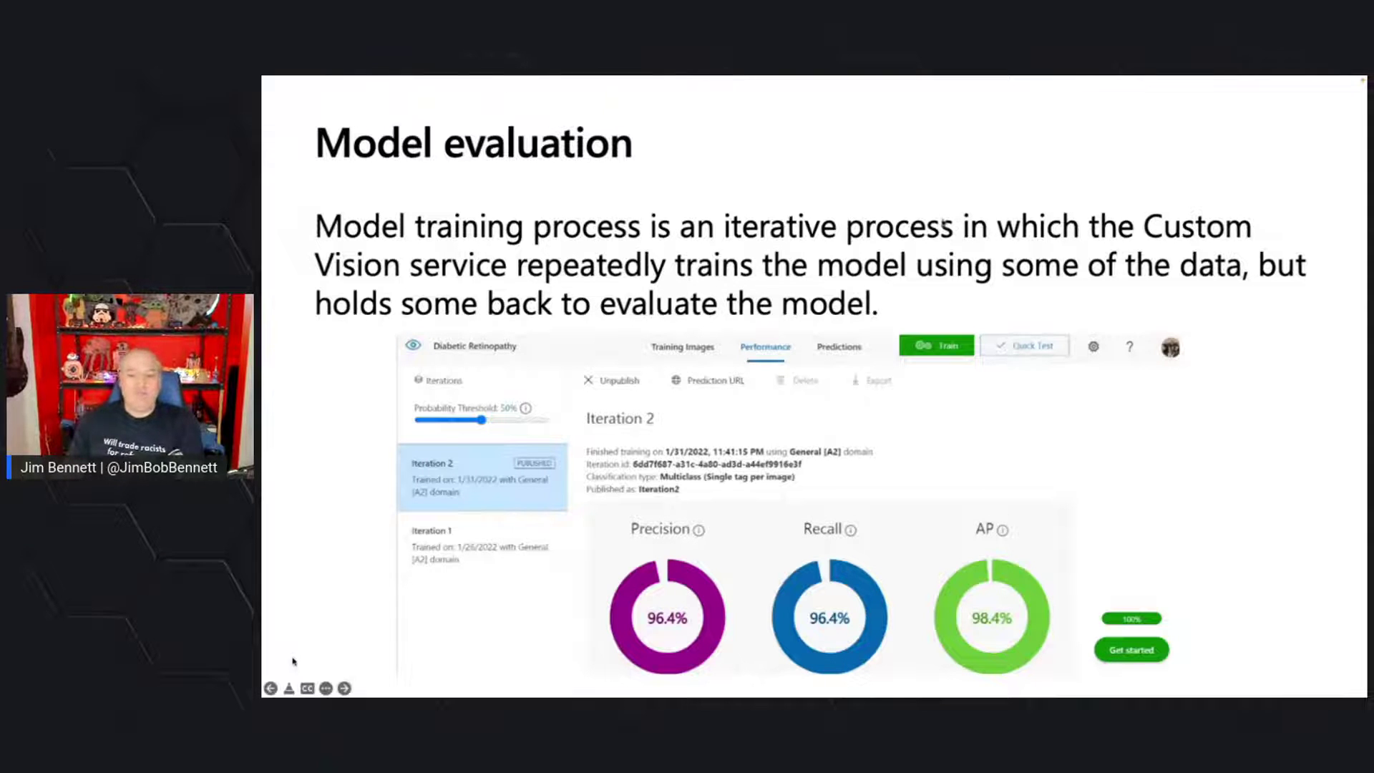
key("Right")
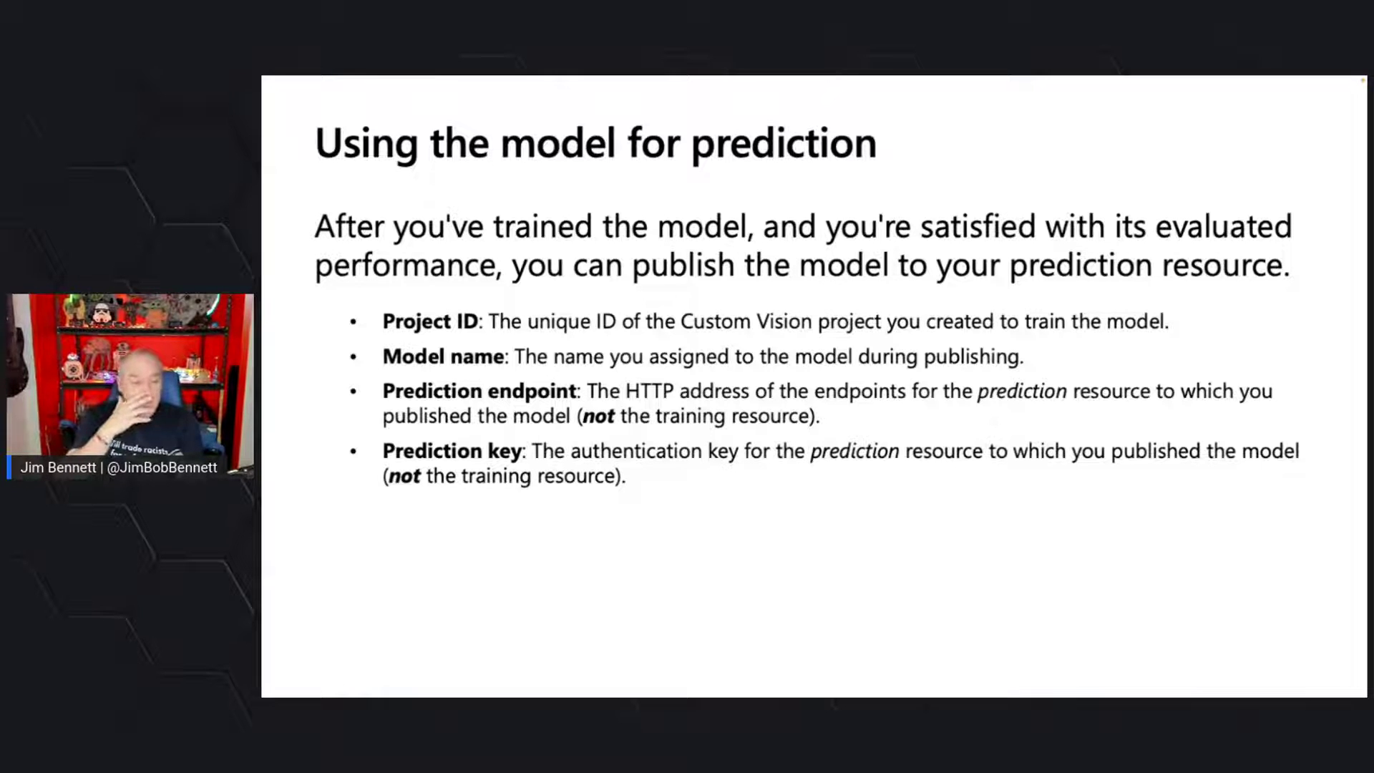
mouse_move(293, 659)
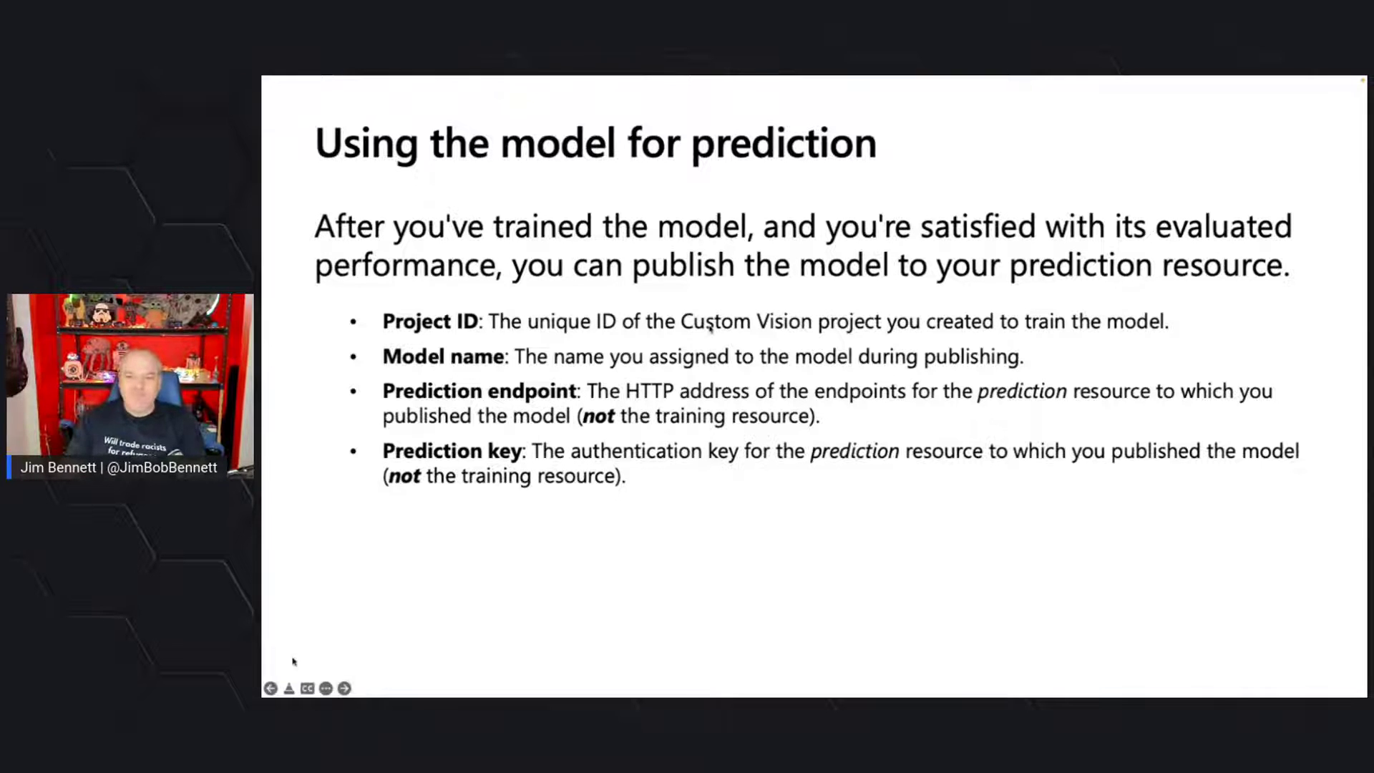
Switch to the Azure portal, find Custom Vision among the resources that can be created and start creating it.
key("Right")
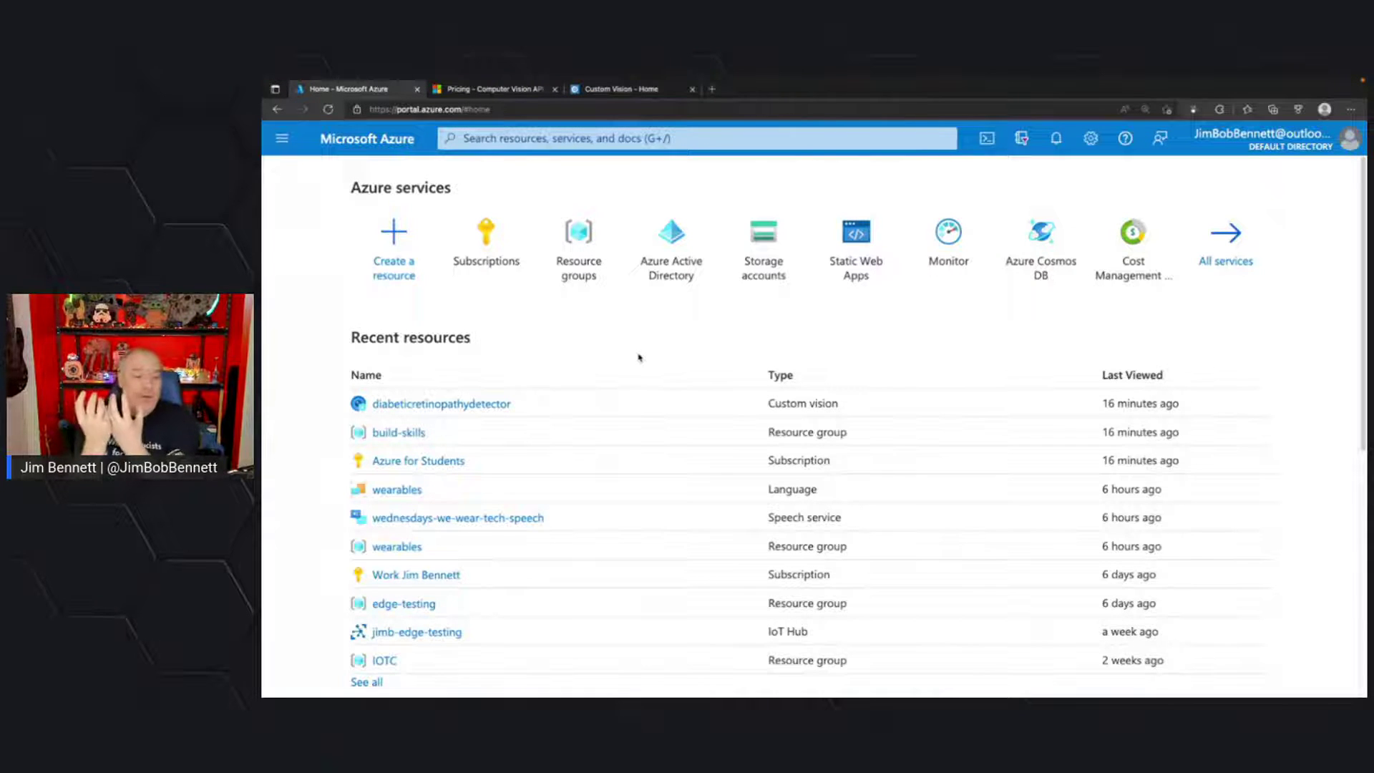
left_click(393, 257)
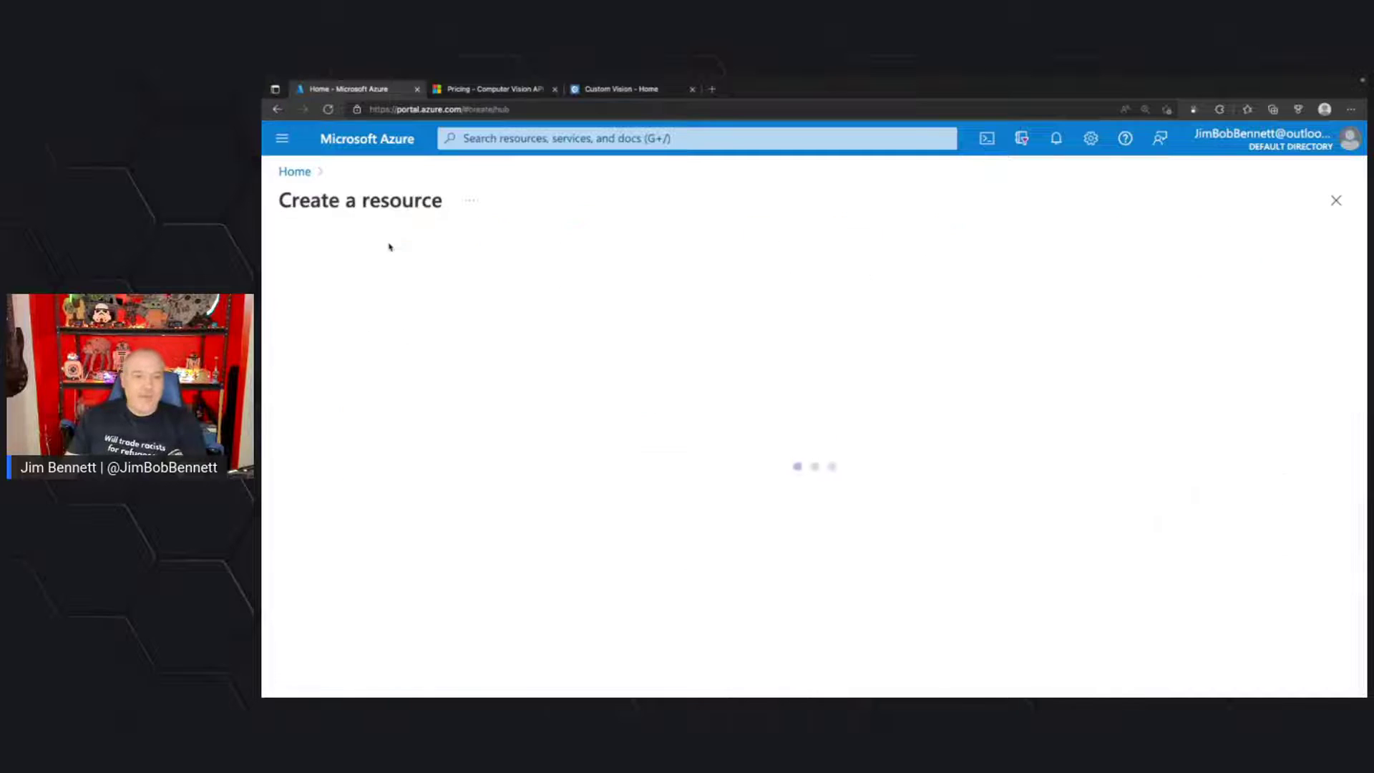
type("custom vision")
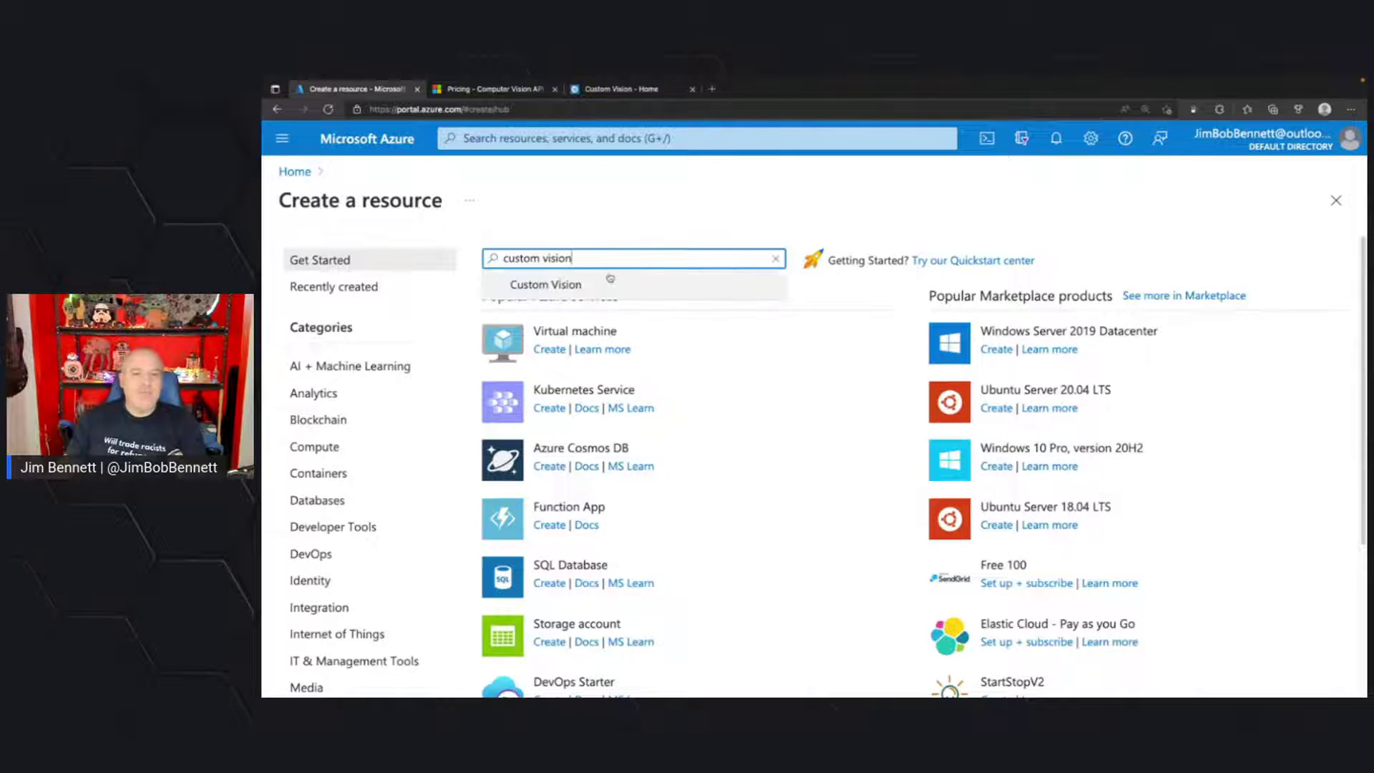
left_click(587, 287)
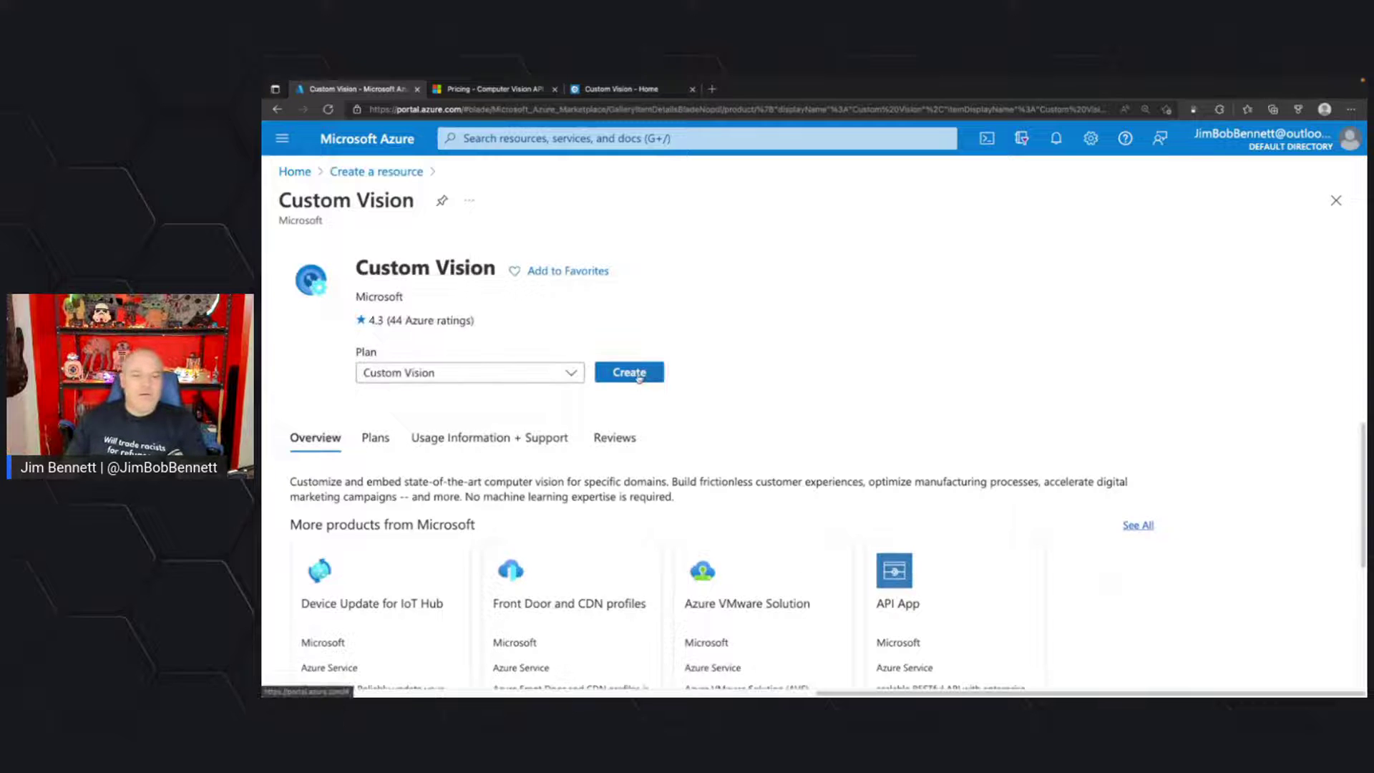
left_click(631, 370)
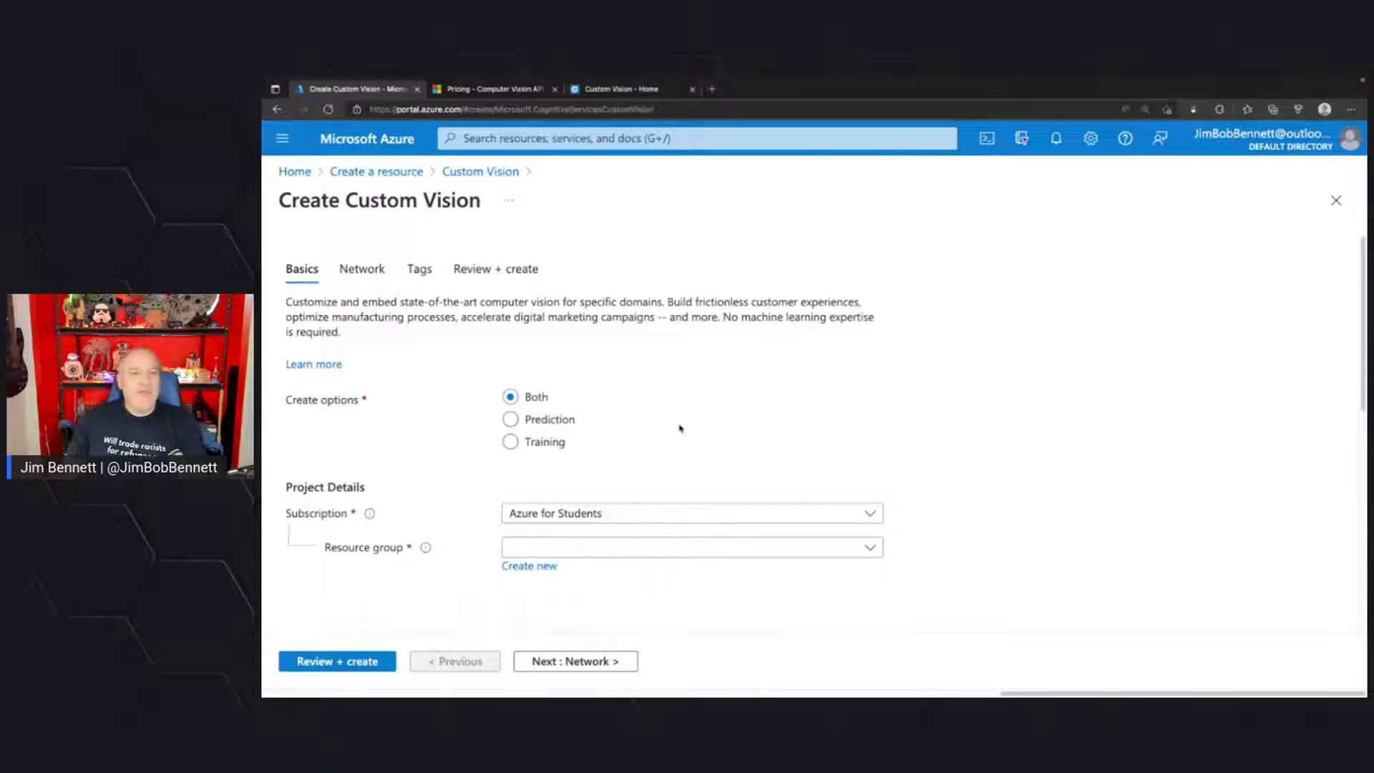
Choose the existing build-skills resource group in the project details of the Custom Vision resource.
scroll(680, 427, "down", 1)
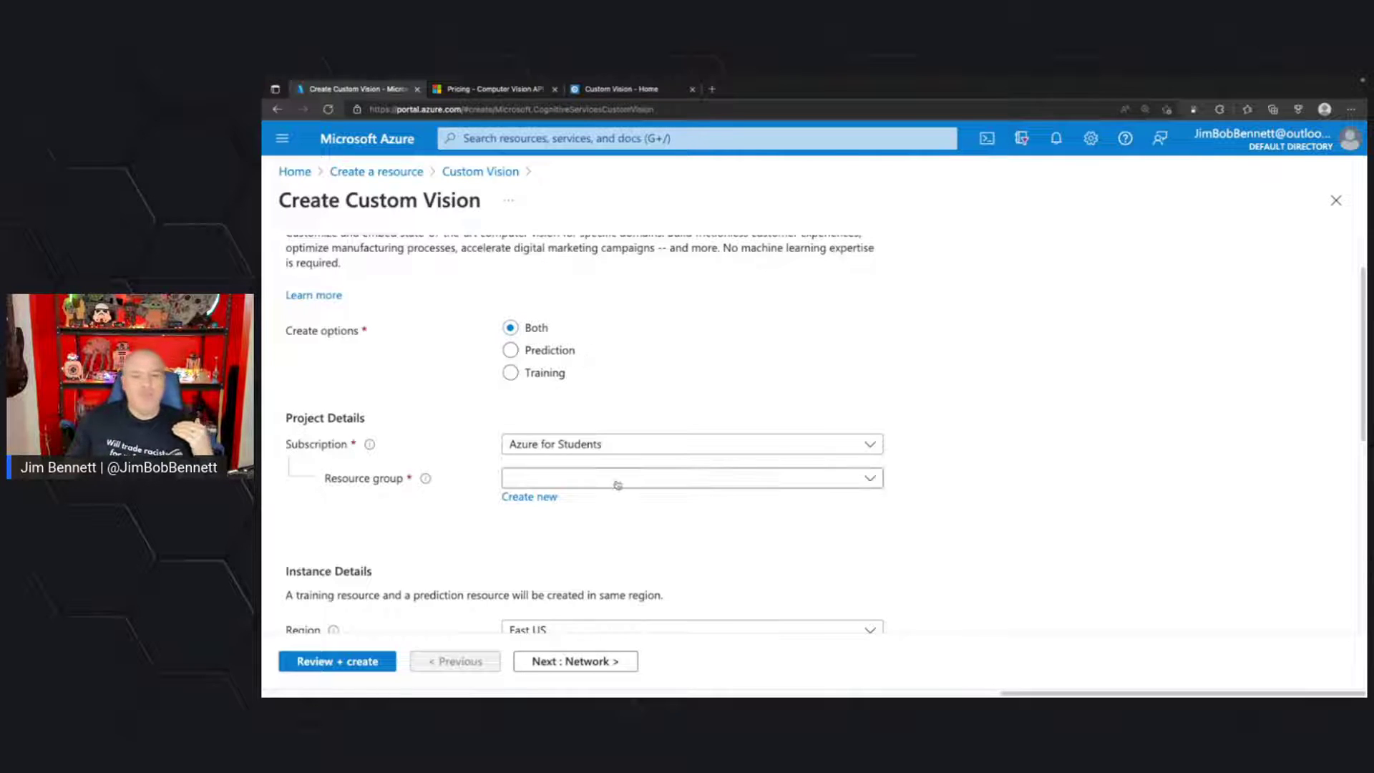
scroll(591, 445, "down", 1)
left_click(555, 412)
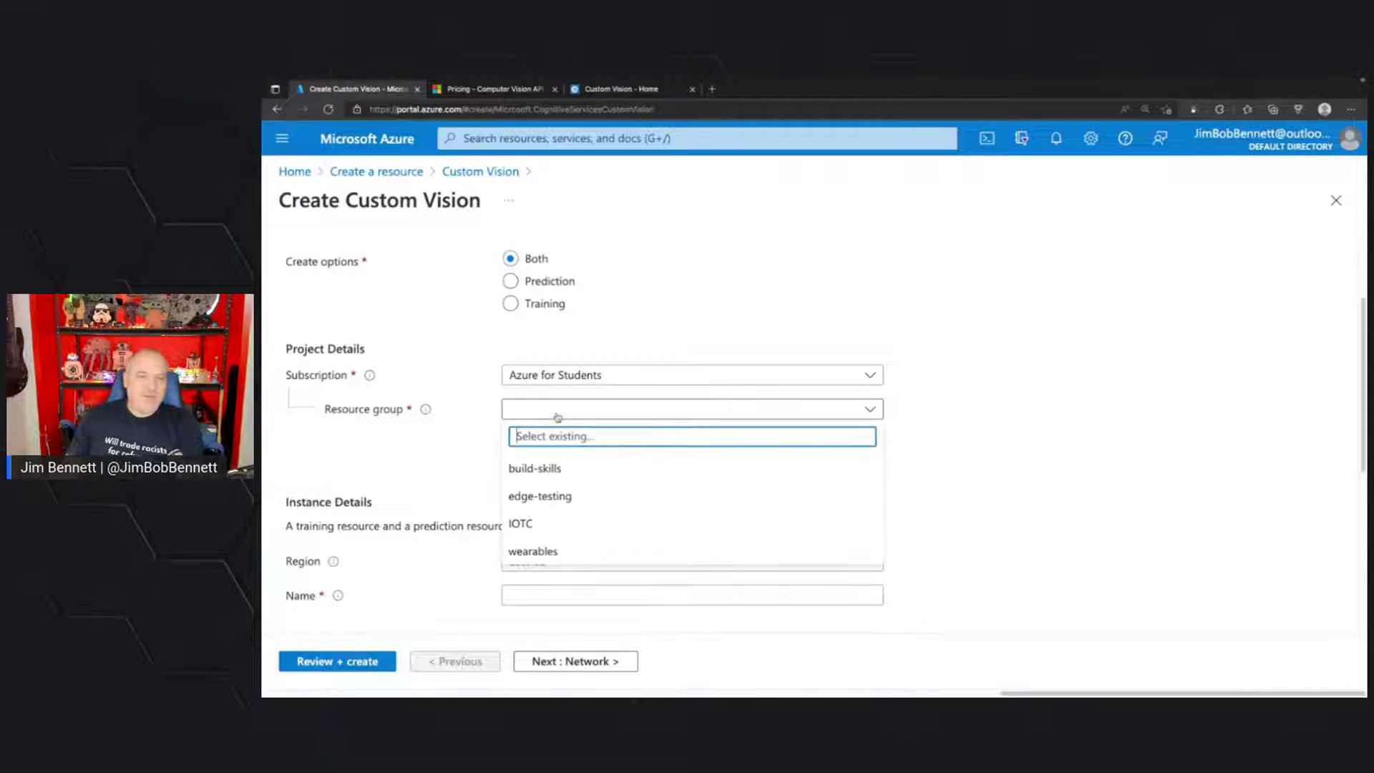
left_click(500, 436)
left_click(542, 411)
left_click(537, 468)
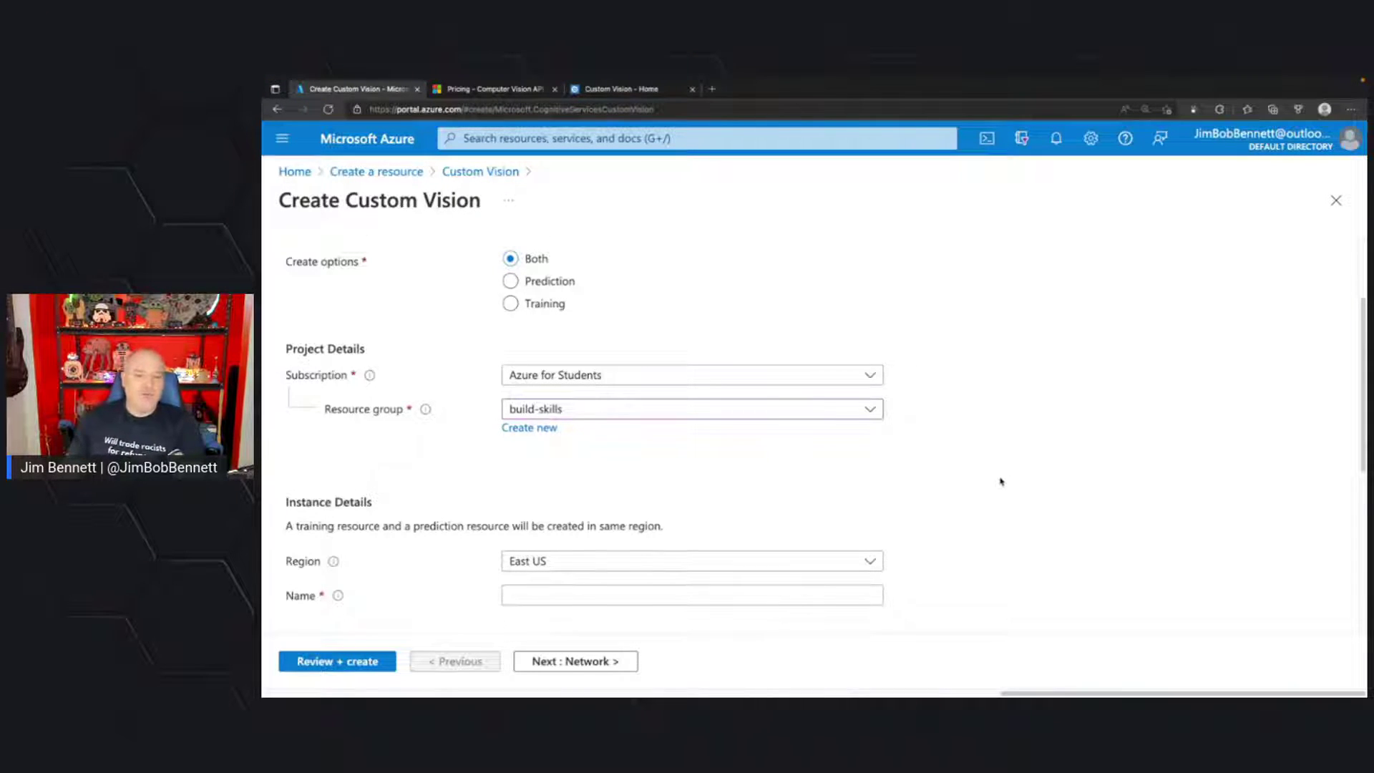
scroll(1000, 481, "down", 1)
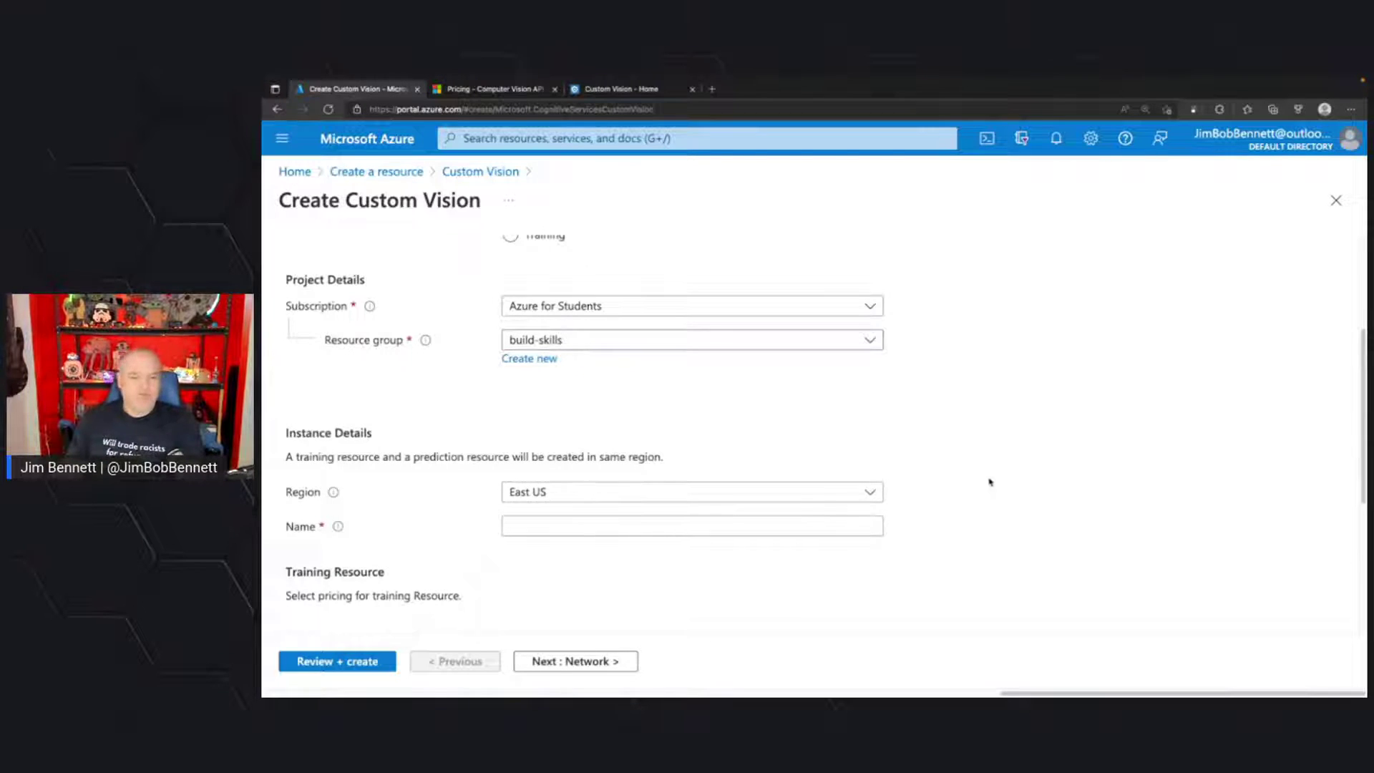
Review the available regions for the Custom Vision resource and set the region to West US 2.
scroll(990, 482, "down", 1)
left_click(537, 423)
scroll(583, 535, "down", 2)
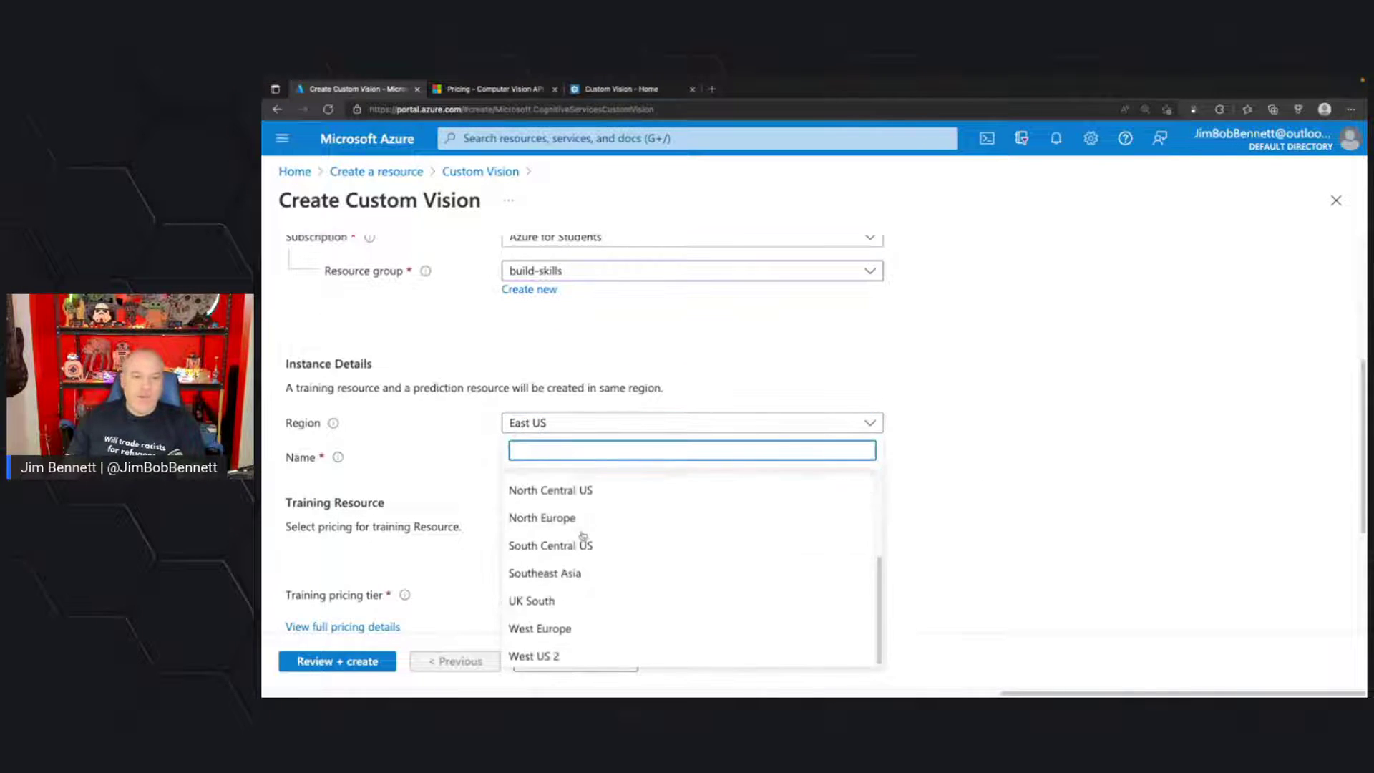
scroll(604, 603, "up", 2)
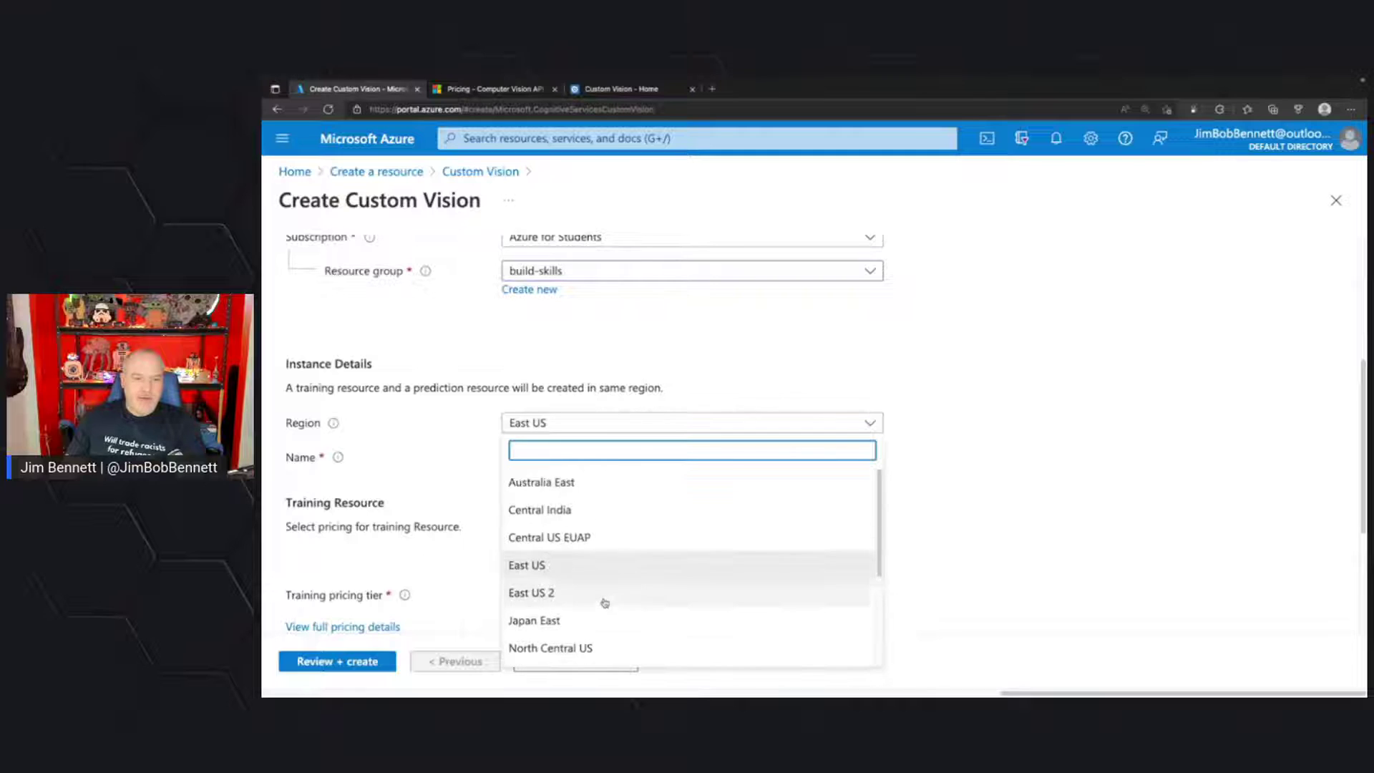
scroll(561, 534, "down", 3)
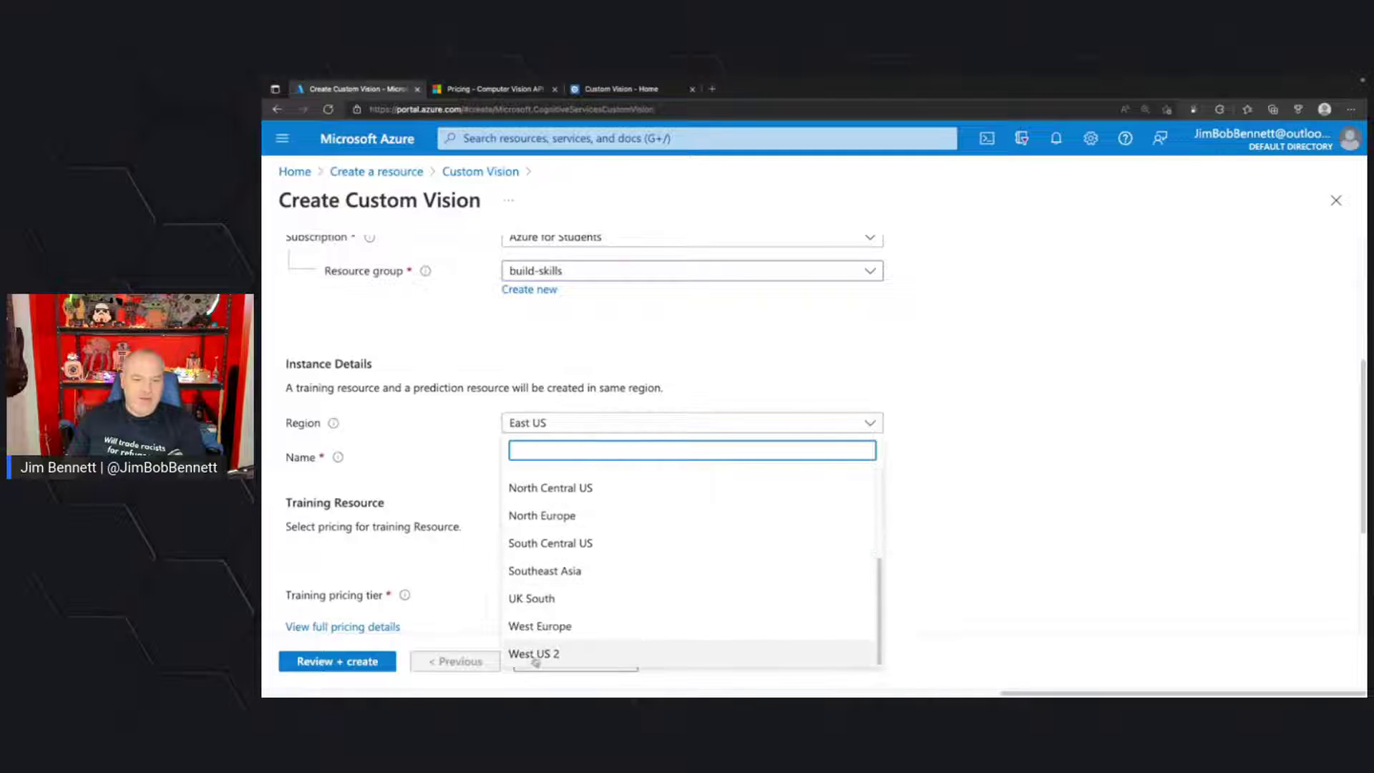
scroll(535, 661, "up", 3)
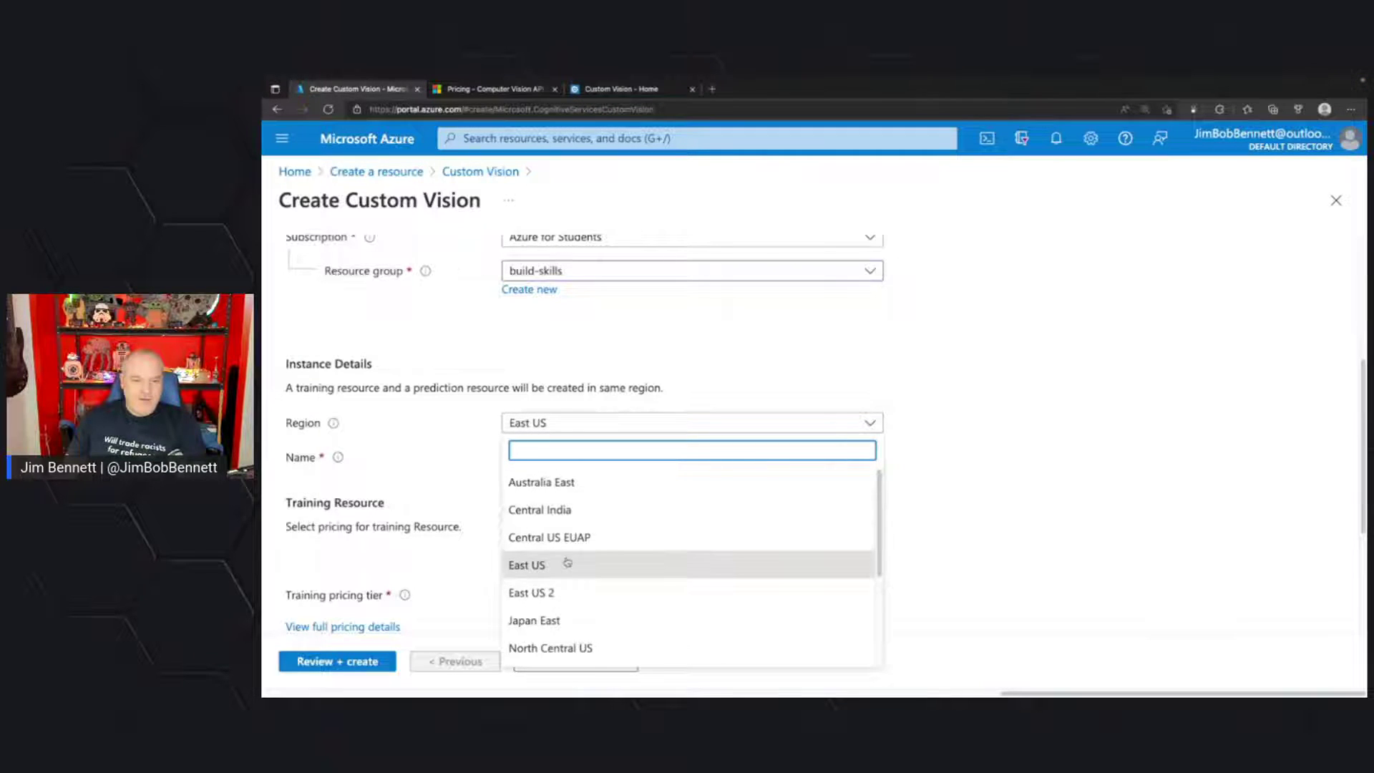
scroll(568, 564, "down", 3)
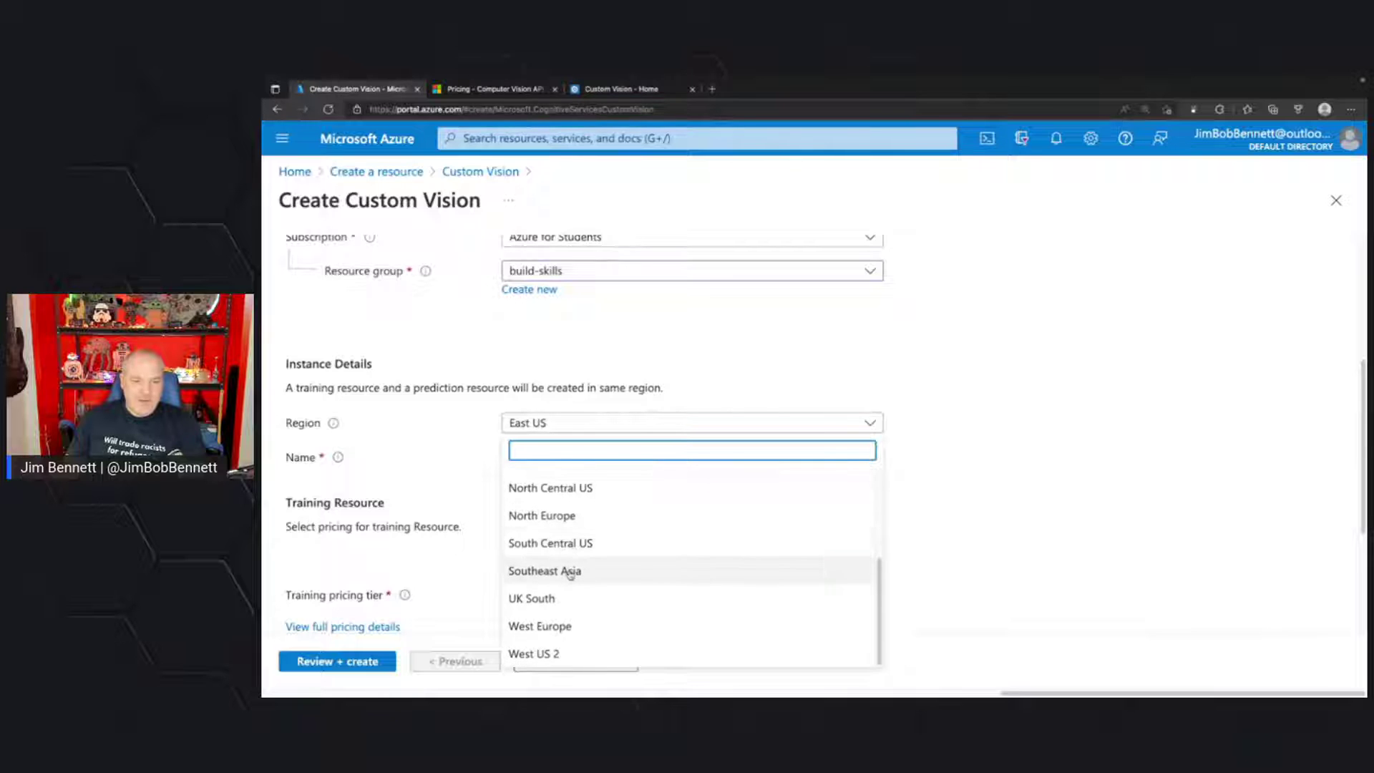
scroll(592, 570, "up", 3)
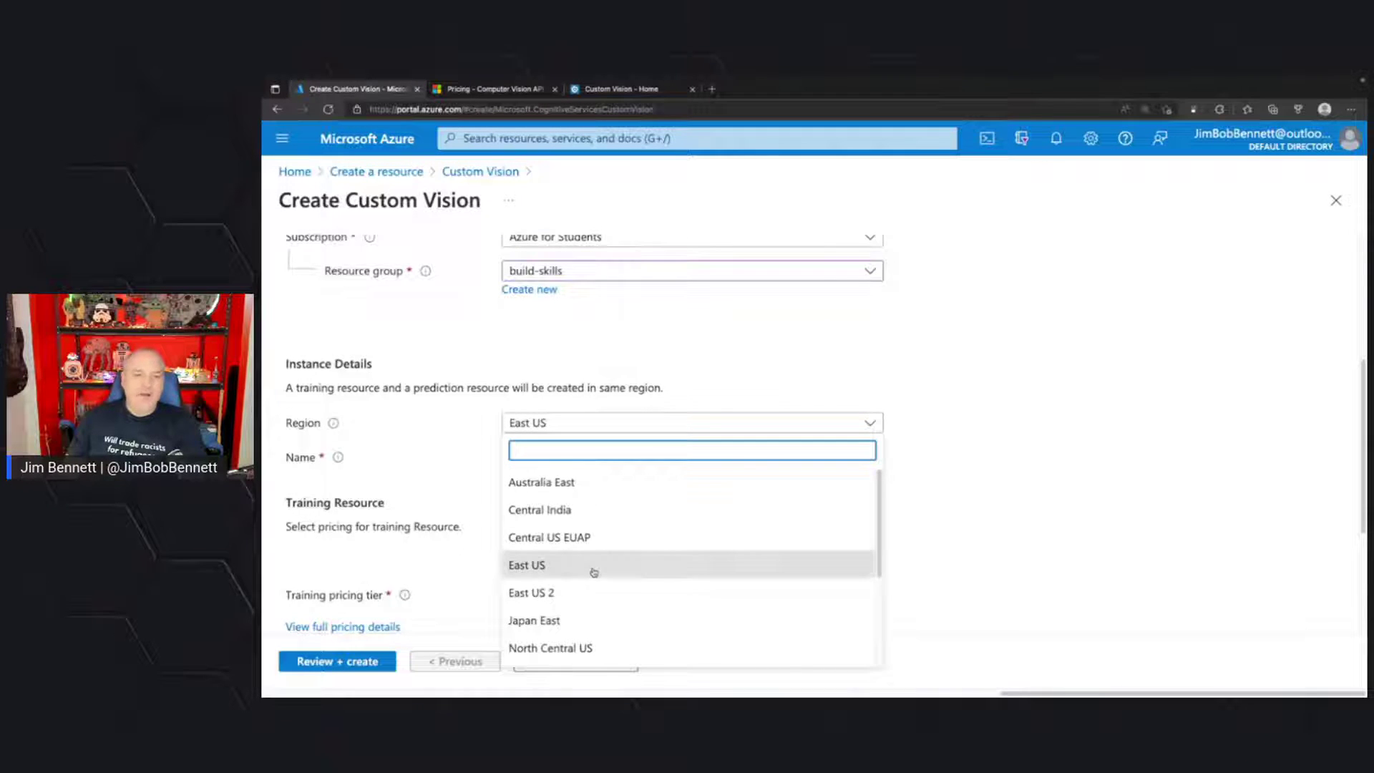
scroll(592, 570, "down", 3)
left_click(552, 652)
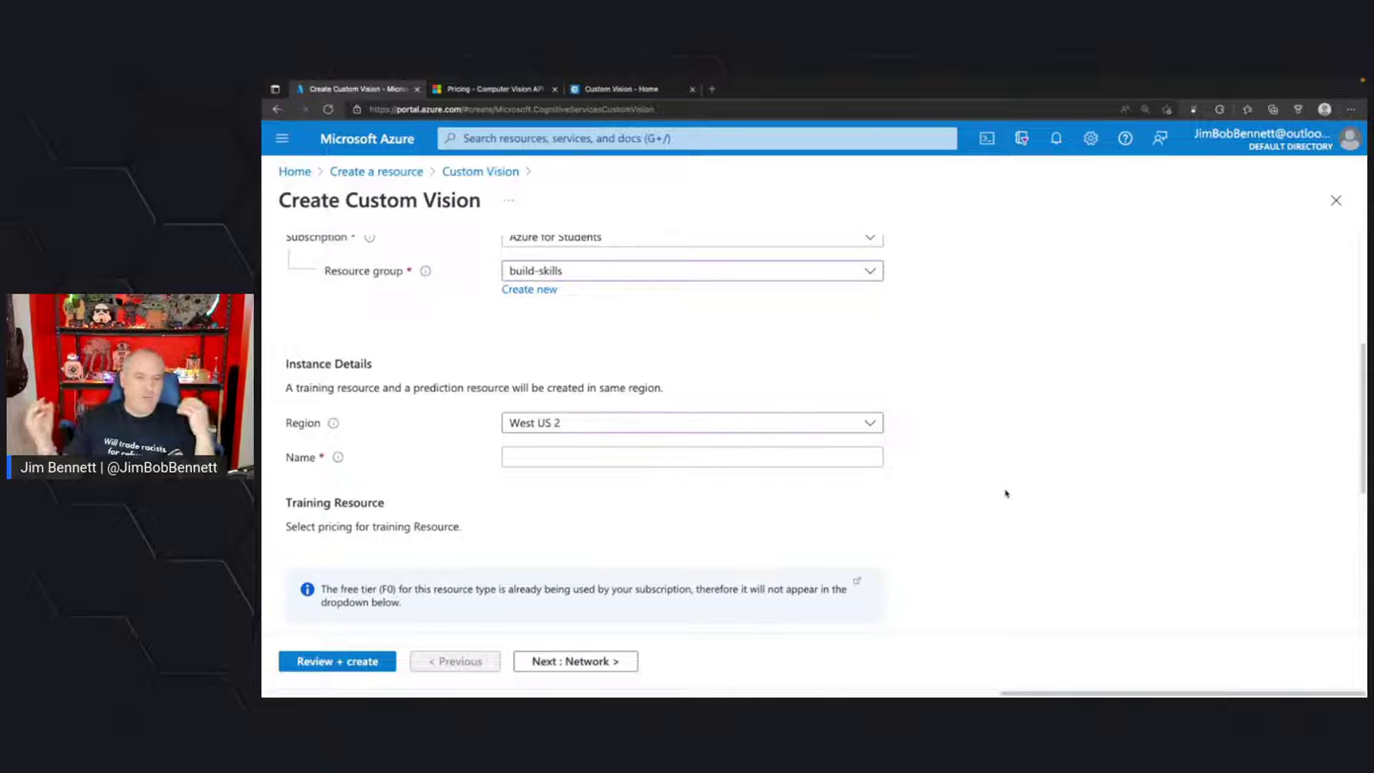
Name the Custom Vision resource jimb-diabetic-detector in the instance details.
left_click(656, 458)
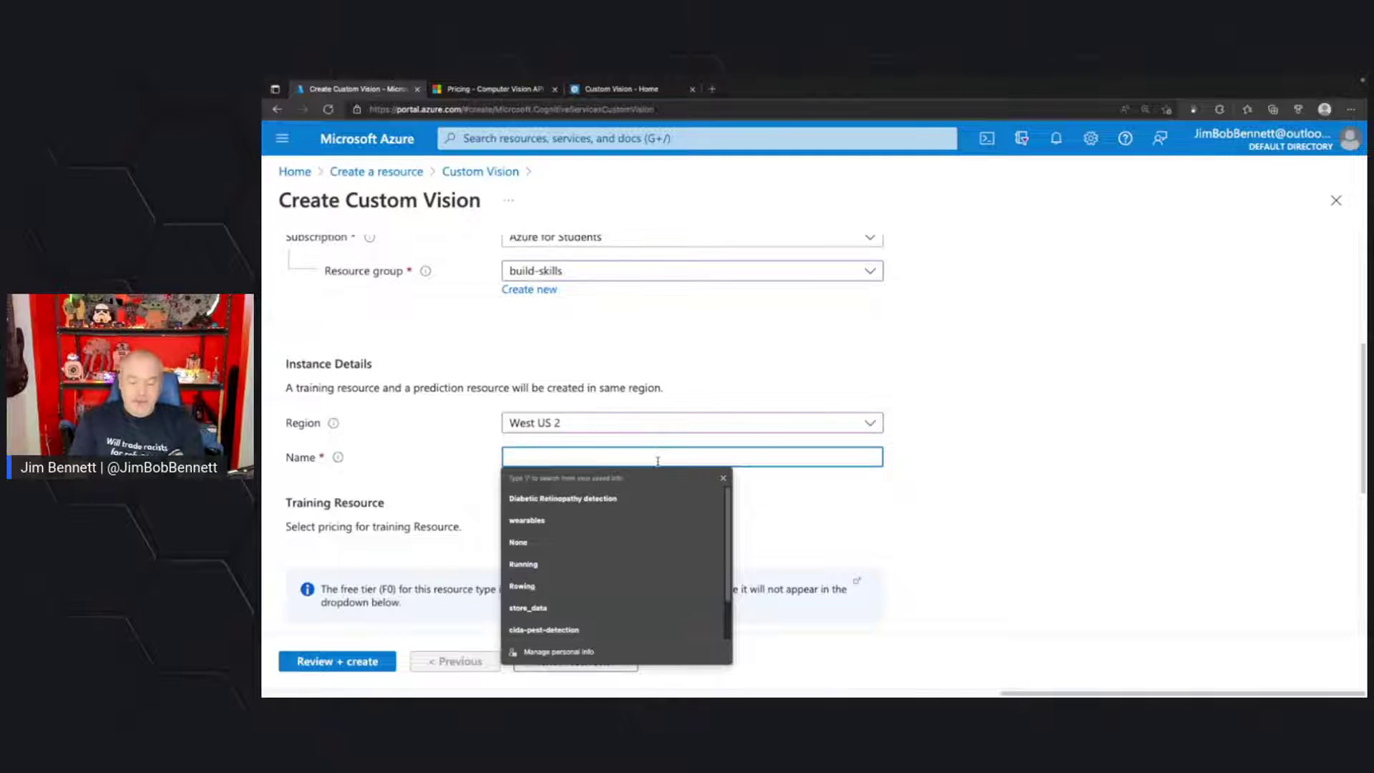
type("jimb-dia")
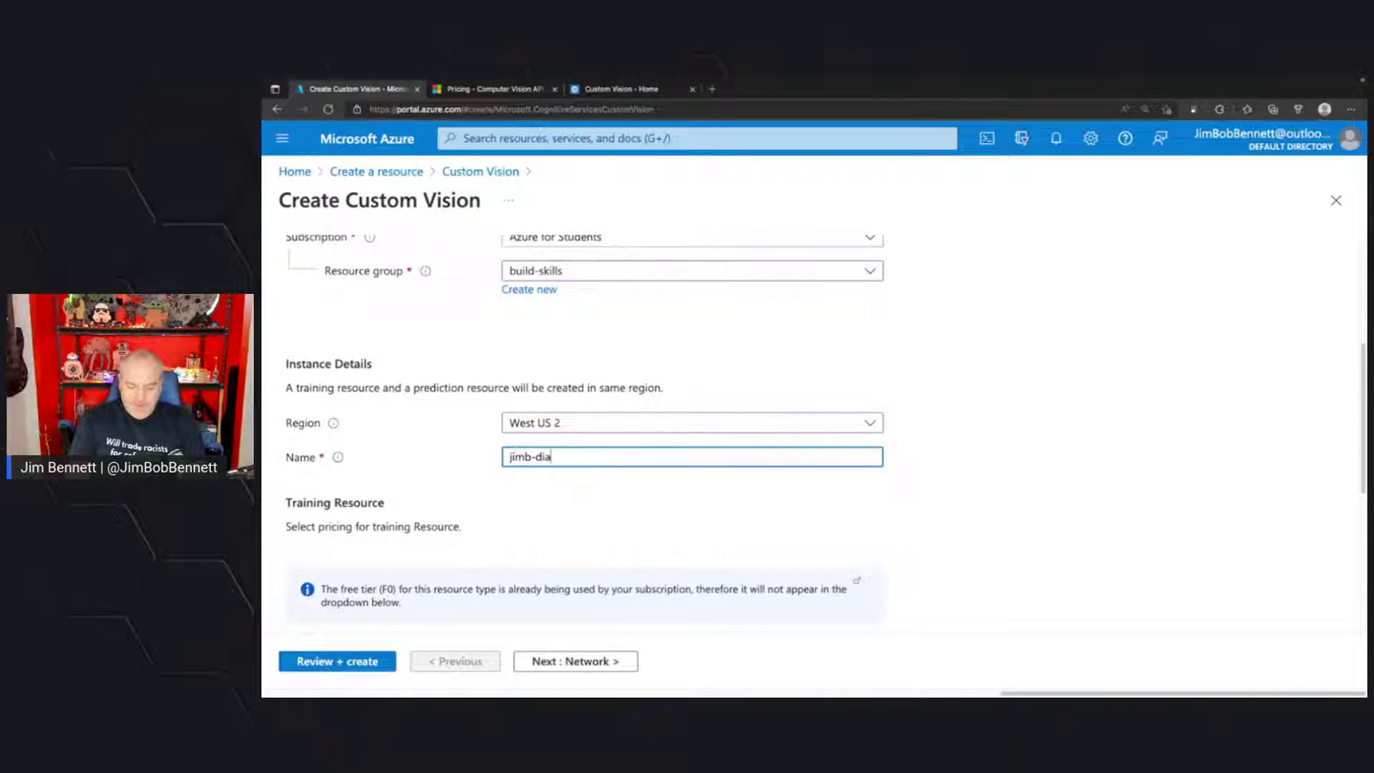
type("betic-detector")
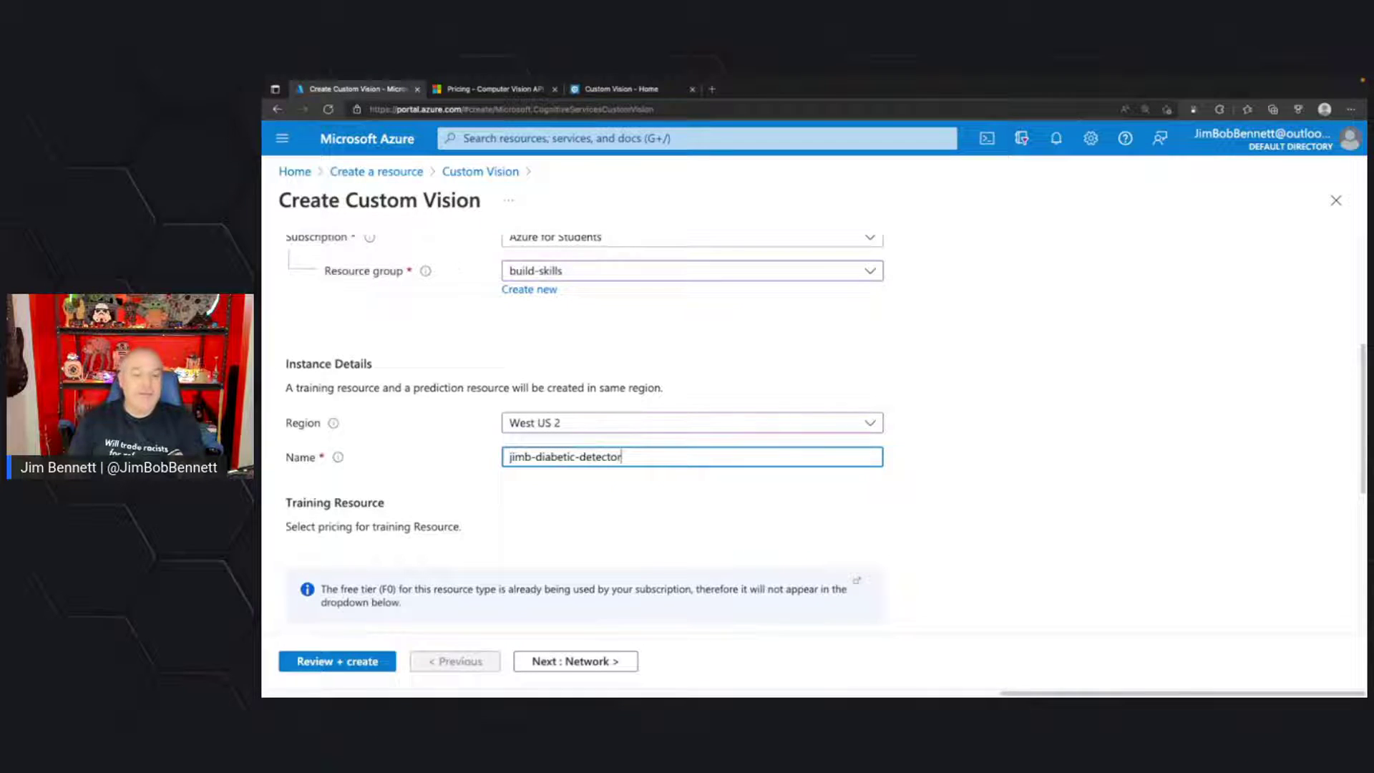
left_click(858, 514)
mouse_move(338, 460)
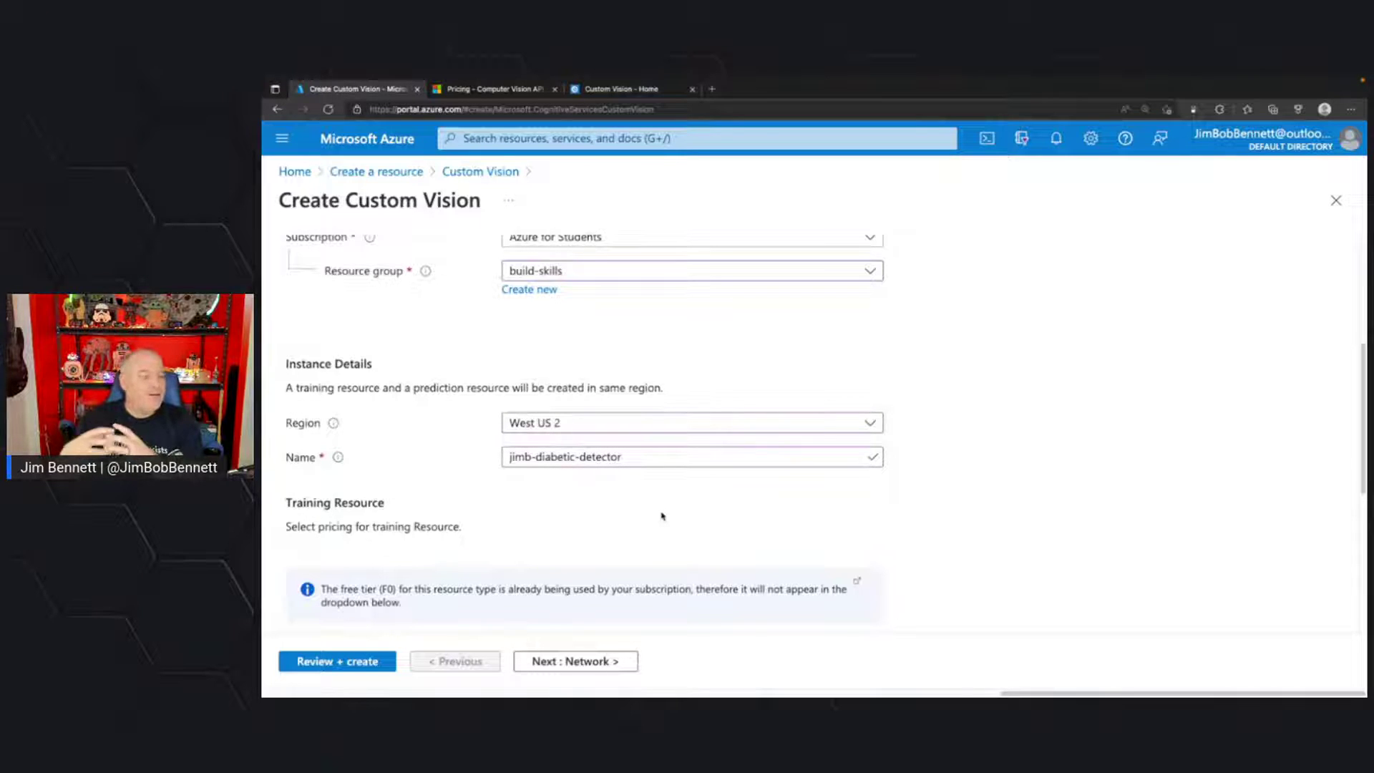
Look over the form's training and prediction pricing tiers and examine the free, paid and commitment tiers on the Computer Vision pricing page.
scroll(662, 516, "down", 1)
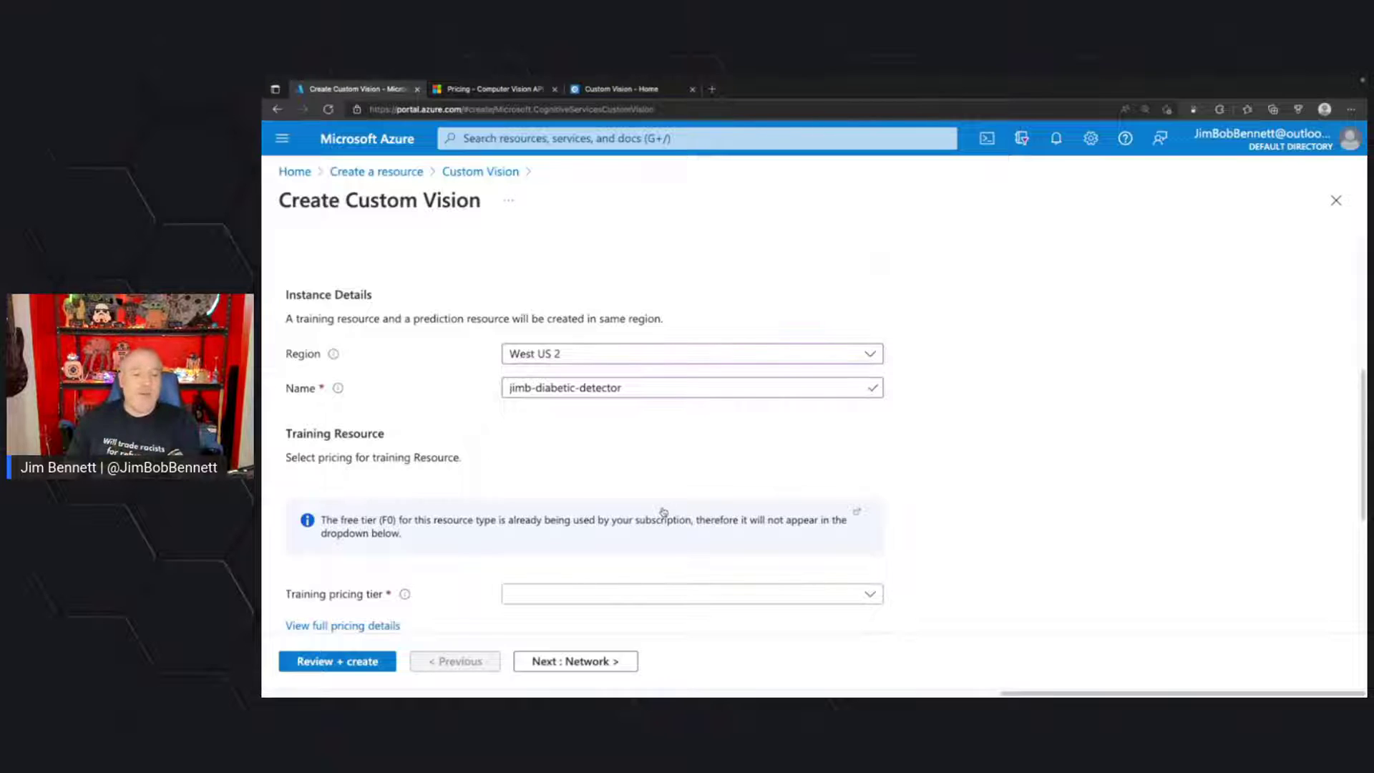
scroll(663, 513, "down", 3)
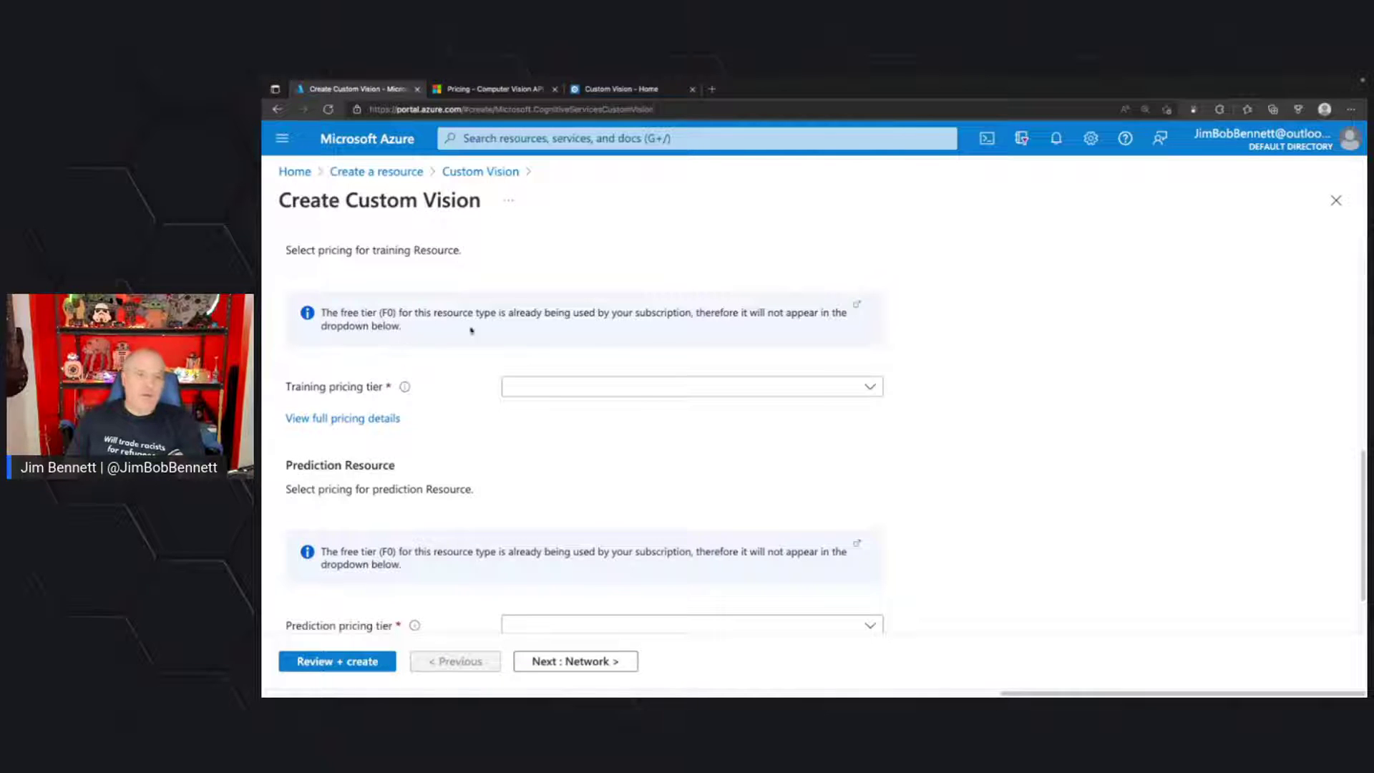
left_click(495, 90)
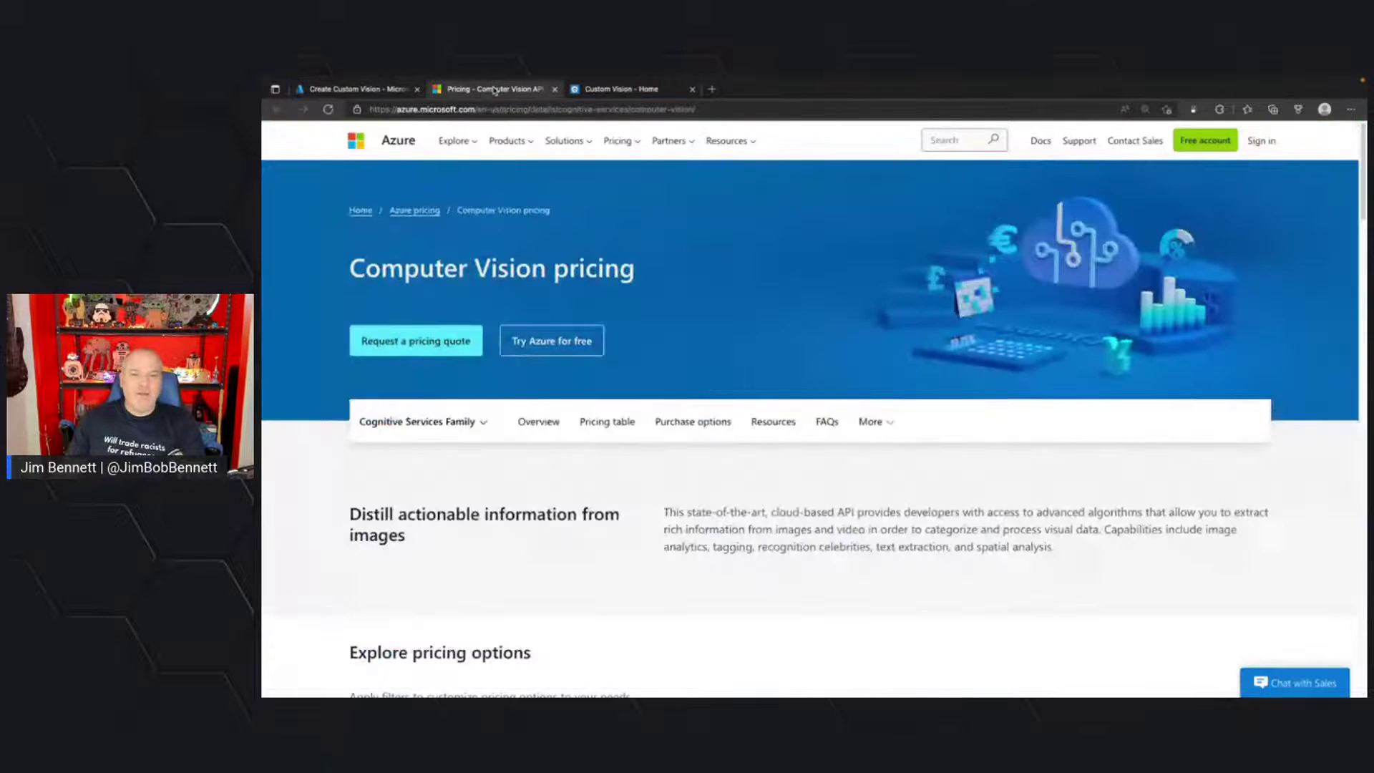
left_click(537, 433)
scroll(537, 443, "down", 4)
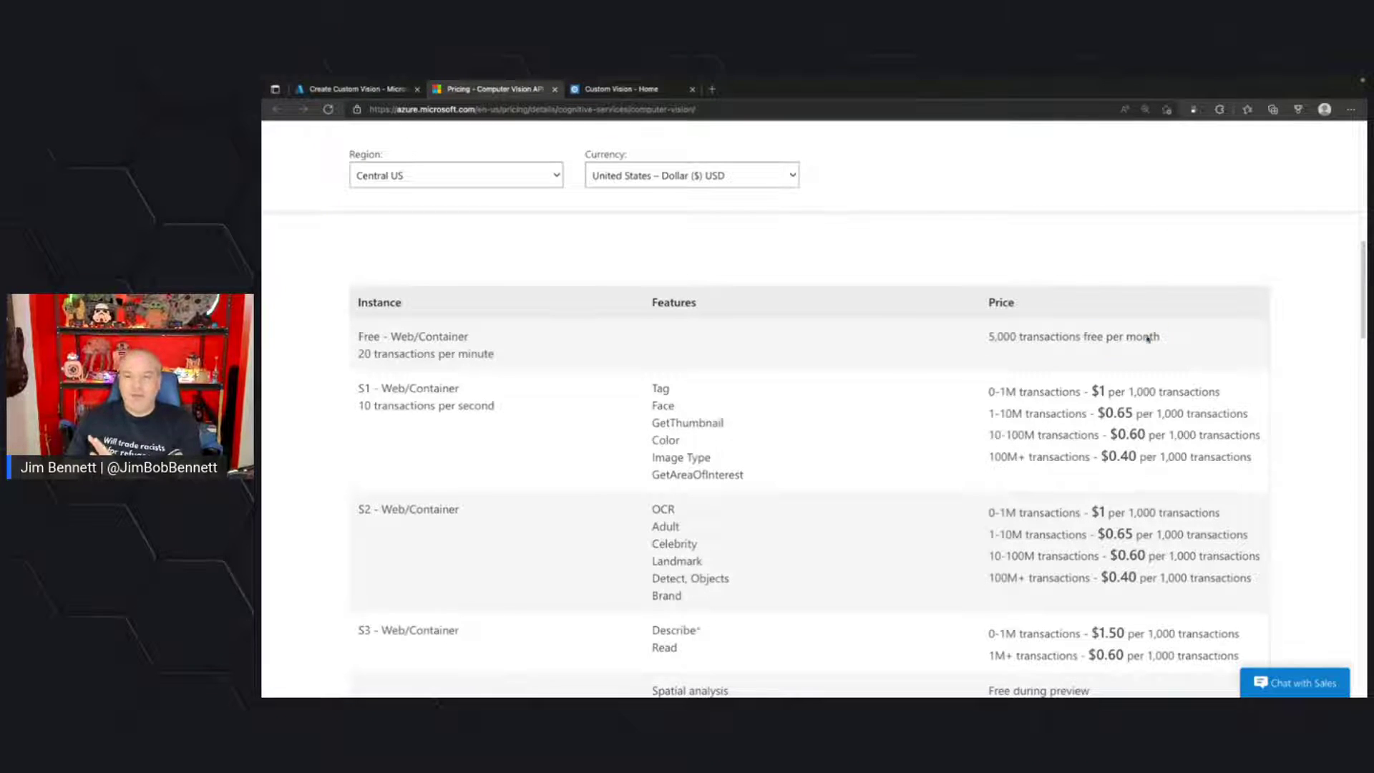
left_click_drag(1147, 338, 358, 337)
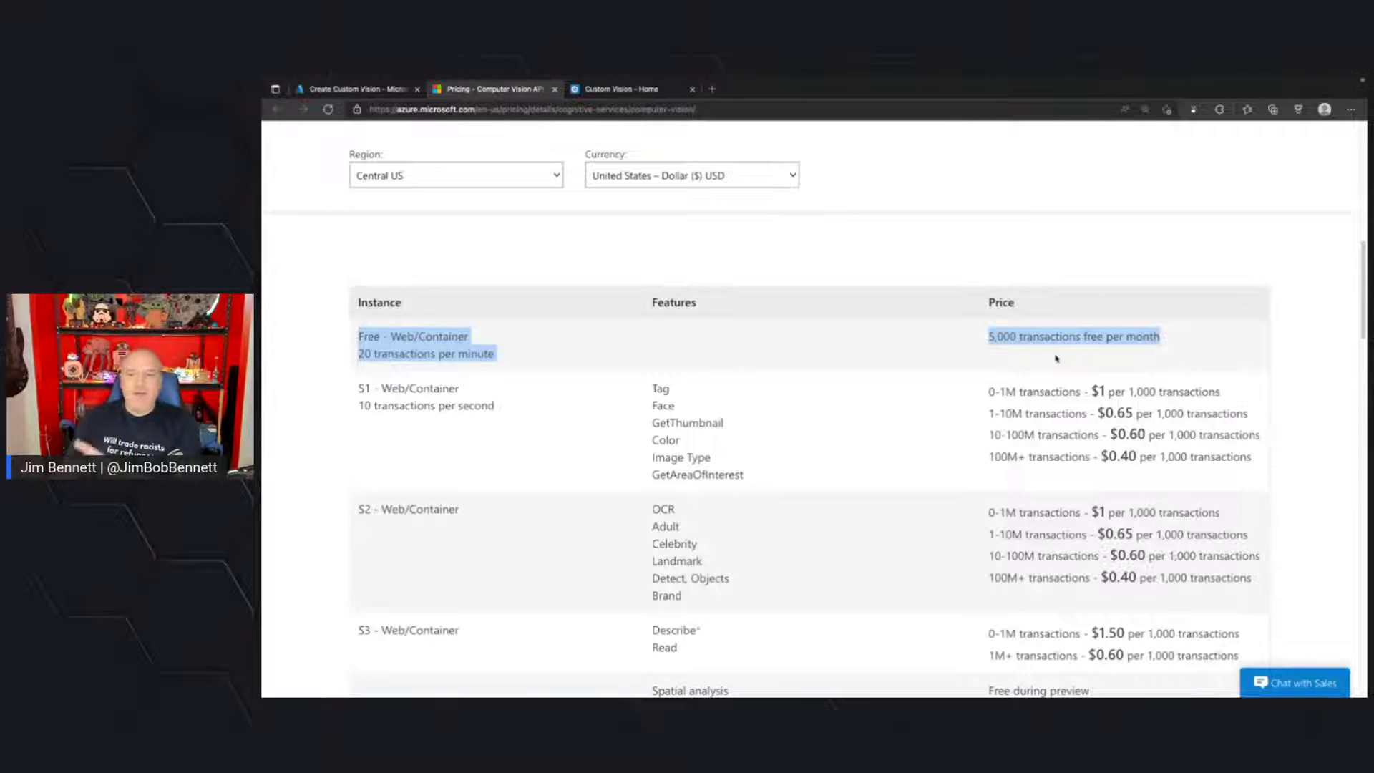
left_click(1184, 337)
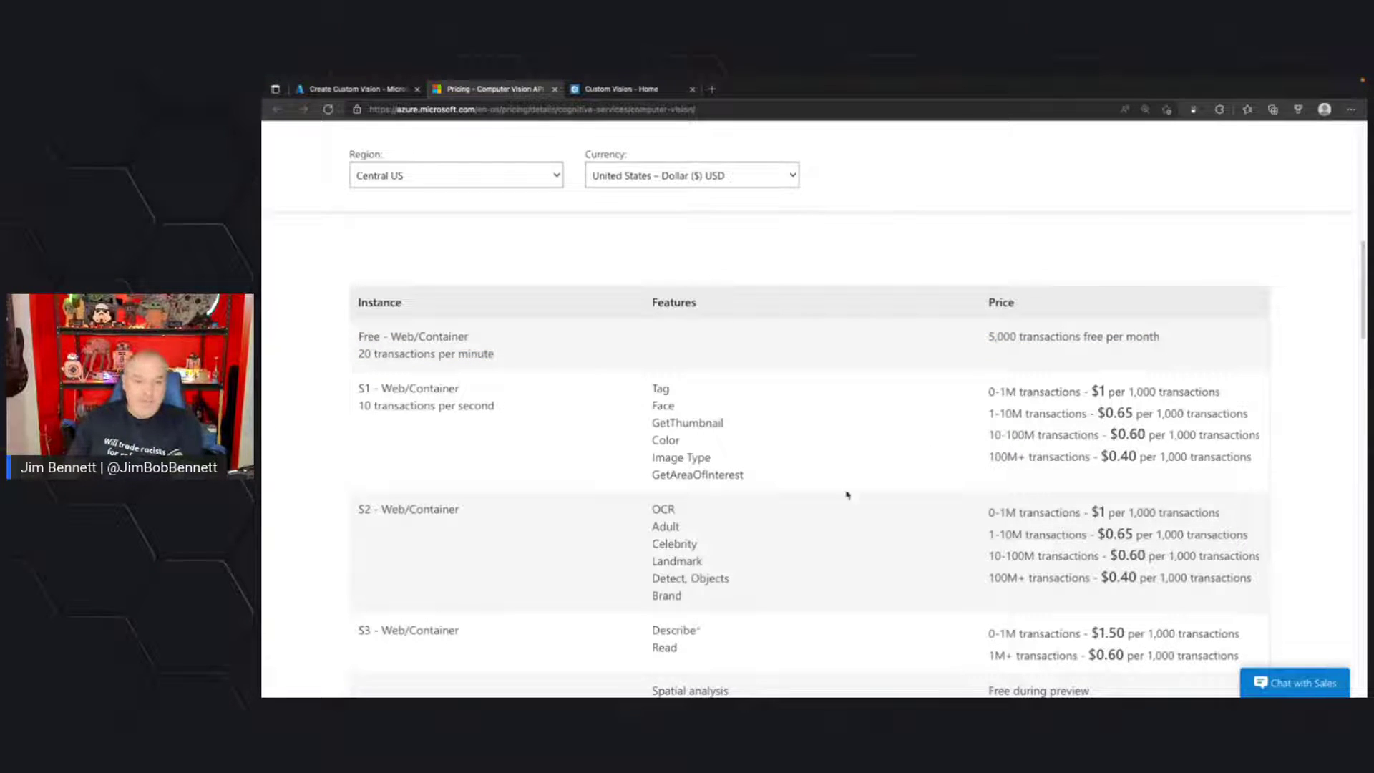
scroll(846, 491, "down", 1)
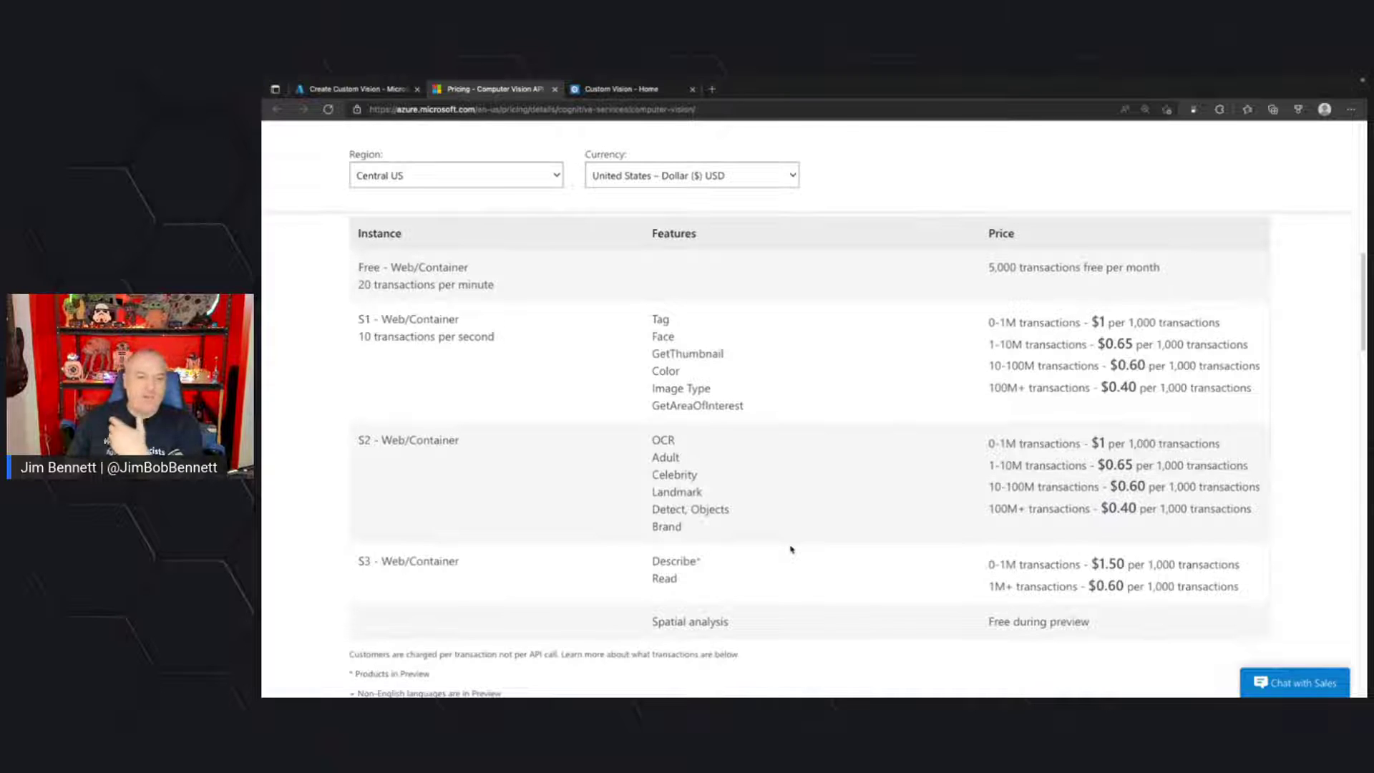
scroll(791, 549, "down", 5)
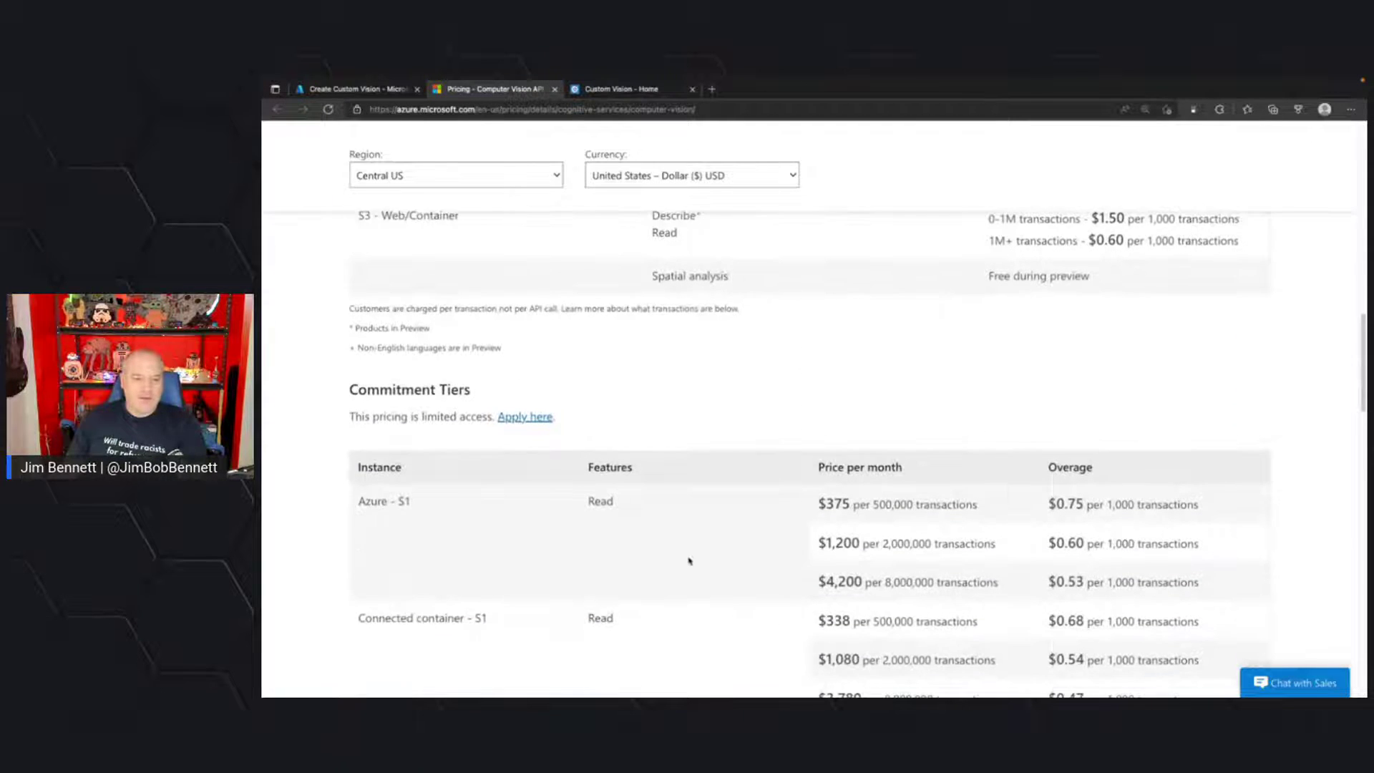
scroll(688, 560, "down", 7)
scroll(687, 558, "up", 15)
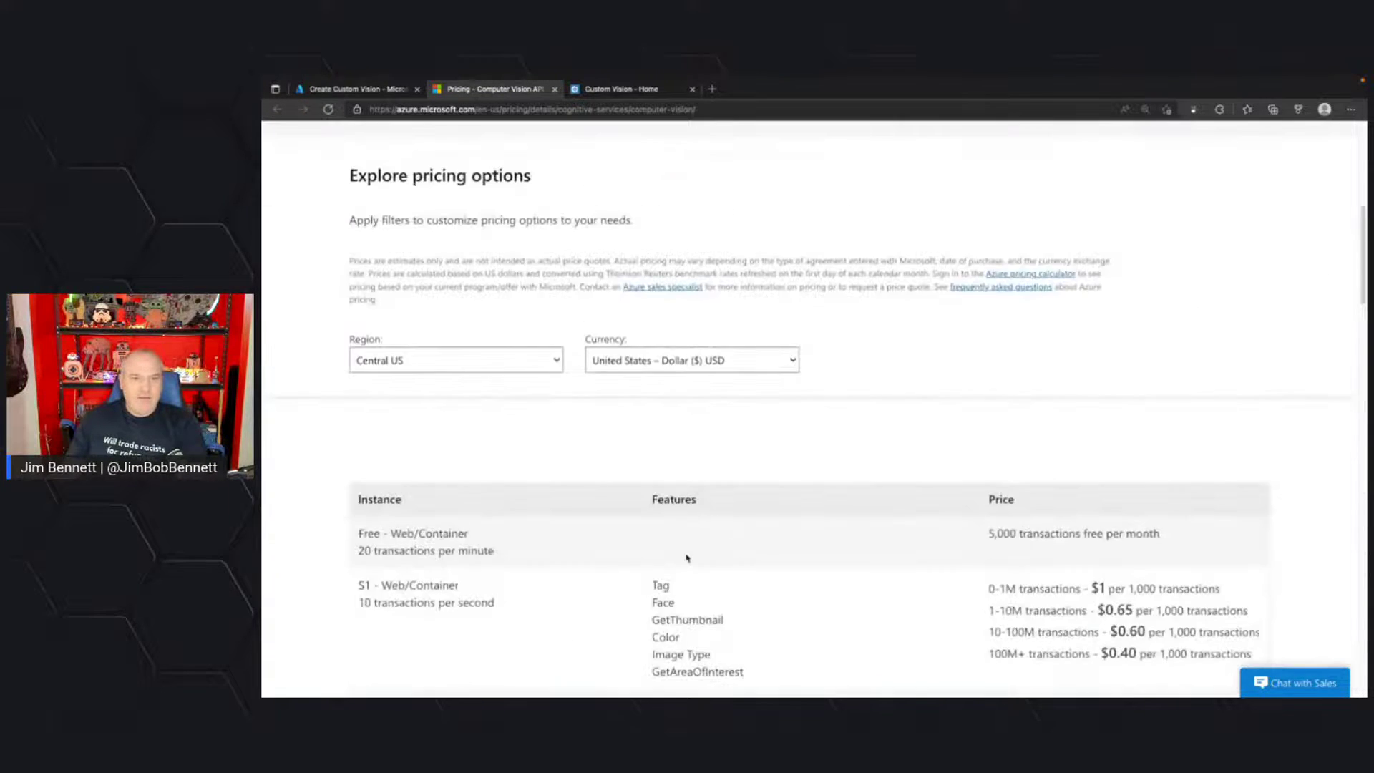
scroll(676, 538, "up", 7)
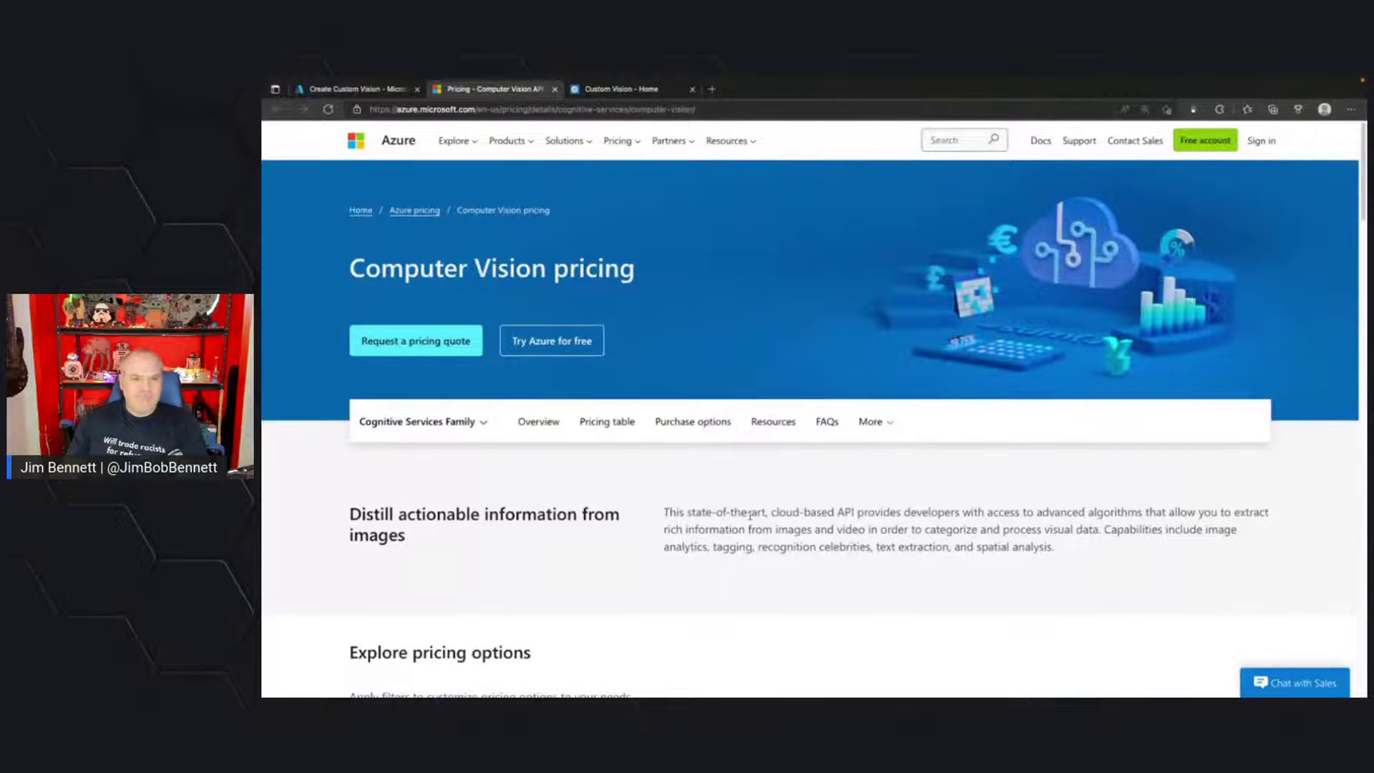
Open the Custom Vision Service pricing from the Cognitive Services Family and bring up its pricing table.
scroll(760, 522, "down", 5)
scroll(501, 322, "up", 3)
left_click(474, 301)
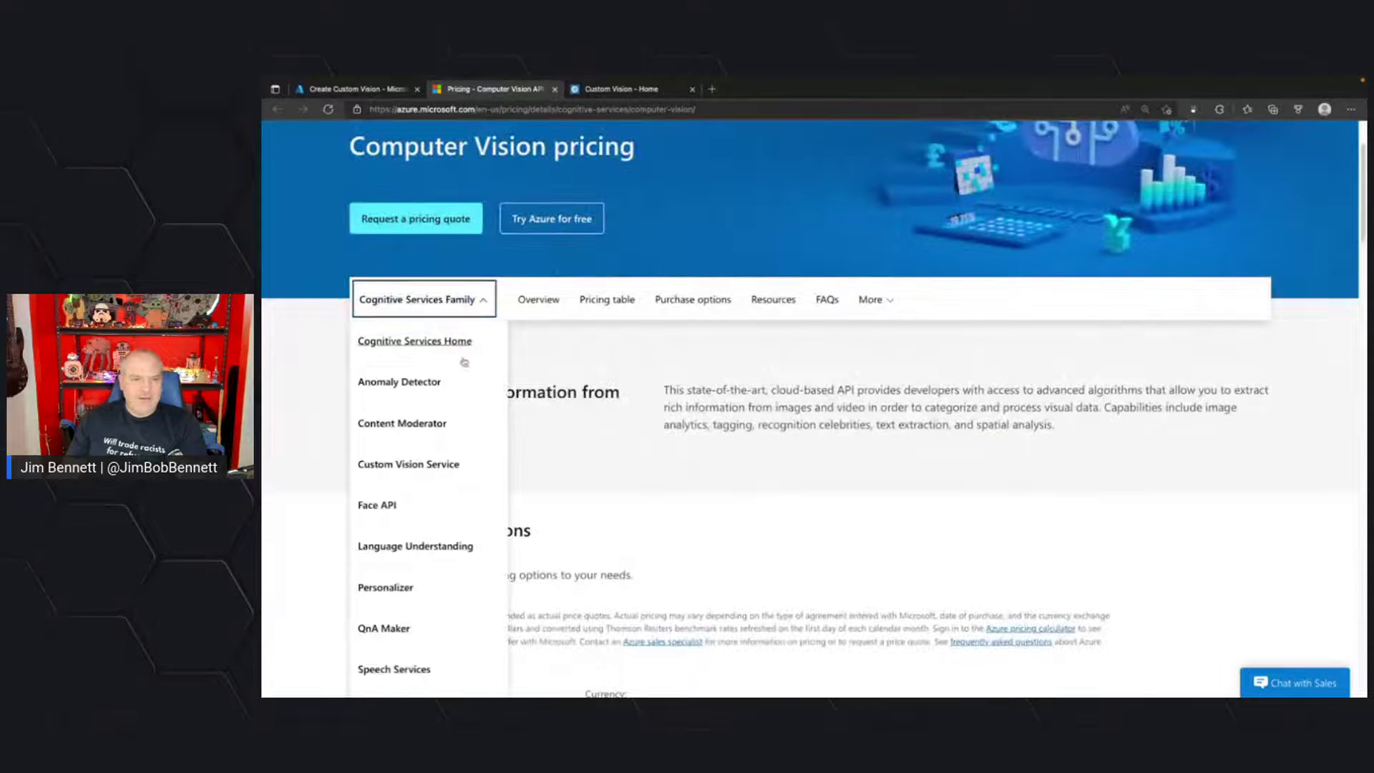
left_click(409, 464)
scroll(687, 440, "down", 8)
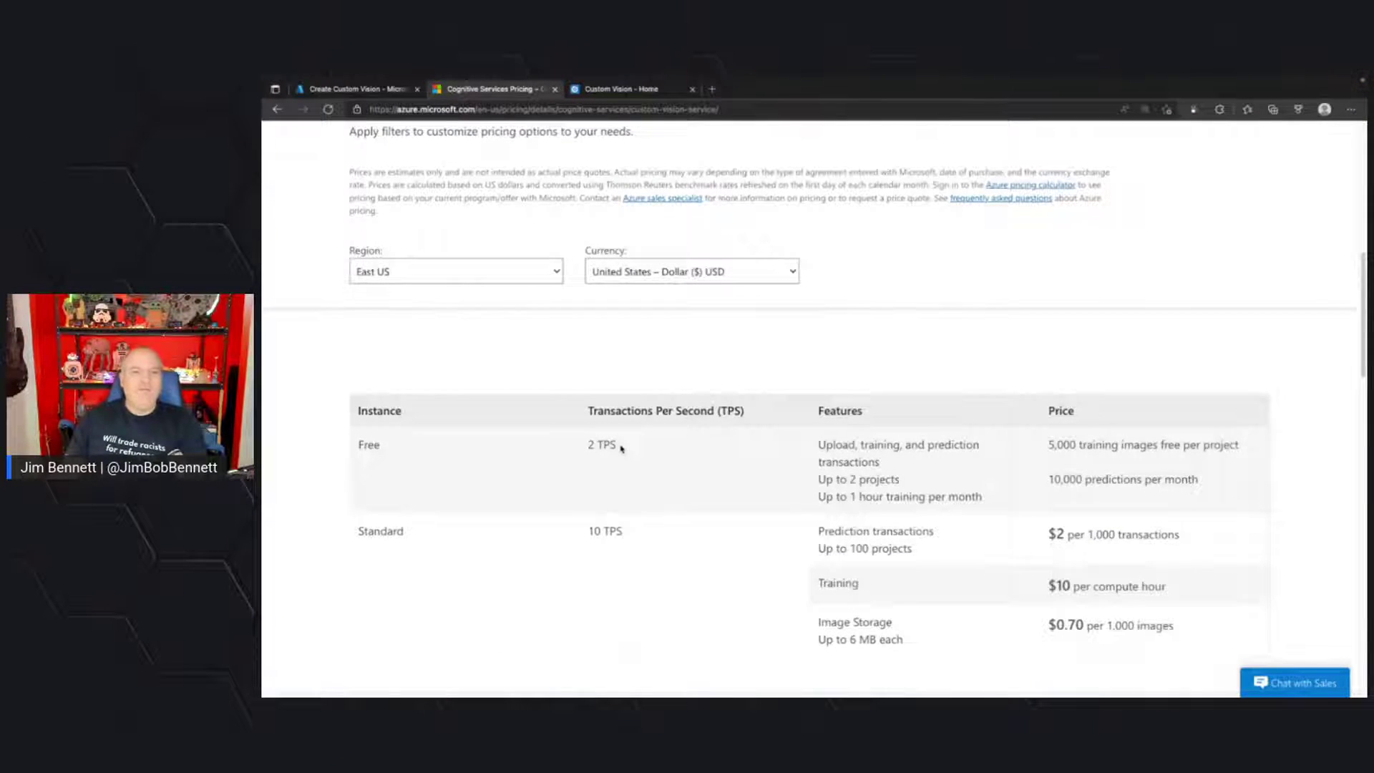
Examine the Free instance's transaction rate, training image allowance and monthly prediction allowance.
left_click_drag(621, 447, 572, 448)
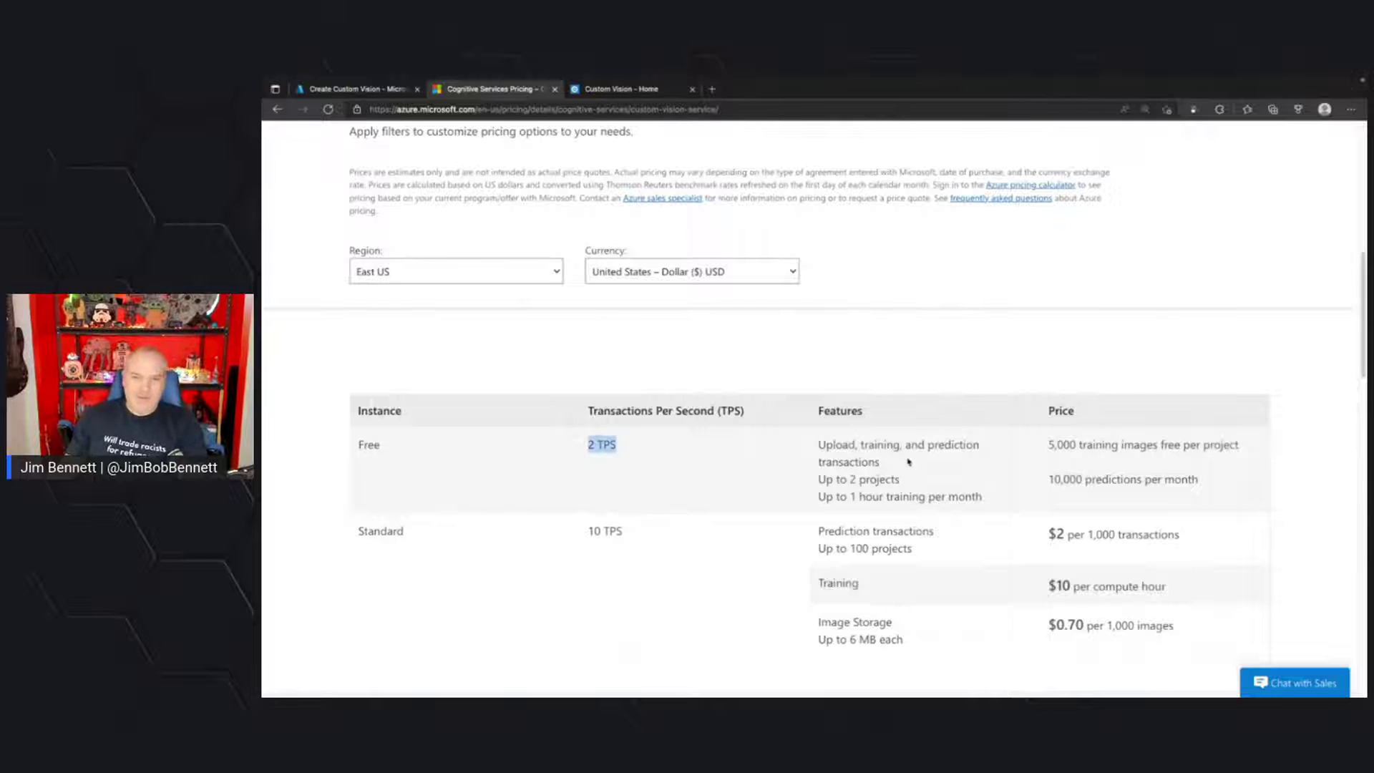
left_click(970, 473)
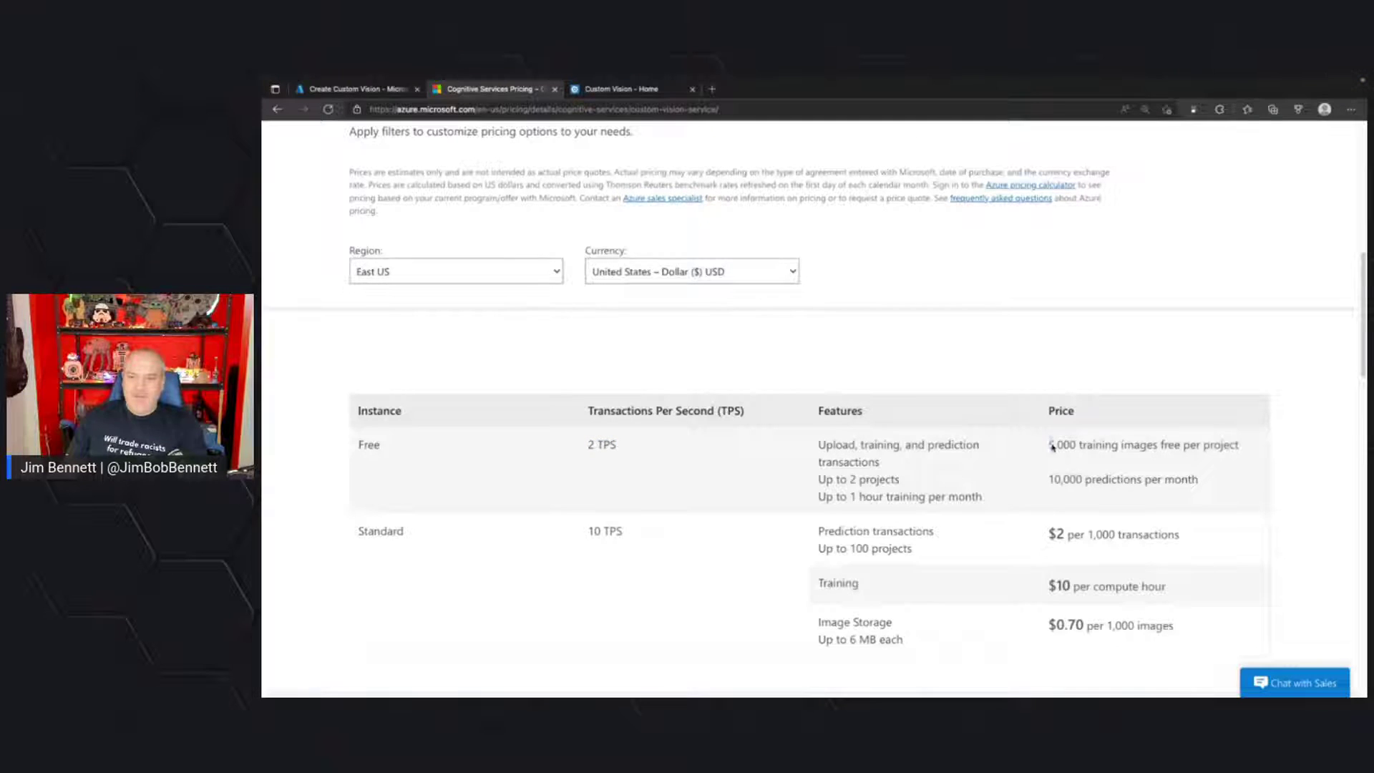
left_click_drag(1052, 446, 1196, 481)
left_click(1195, 482)
left_click_drag(1047, 476, 1200, 478)
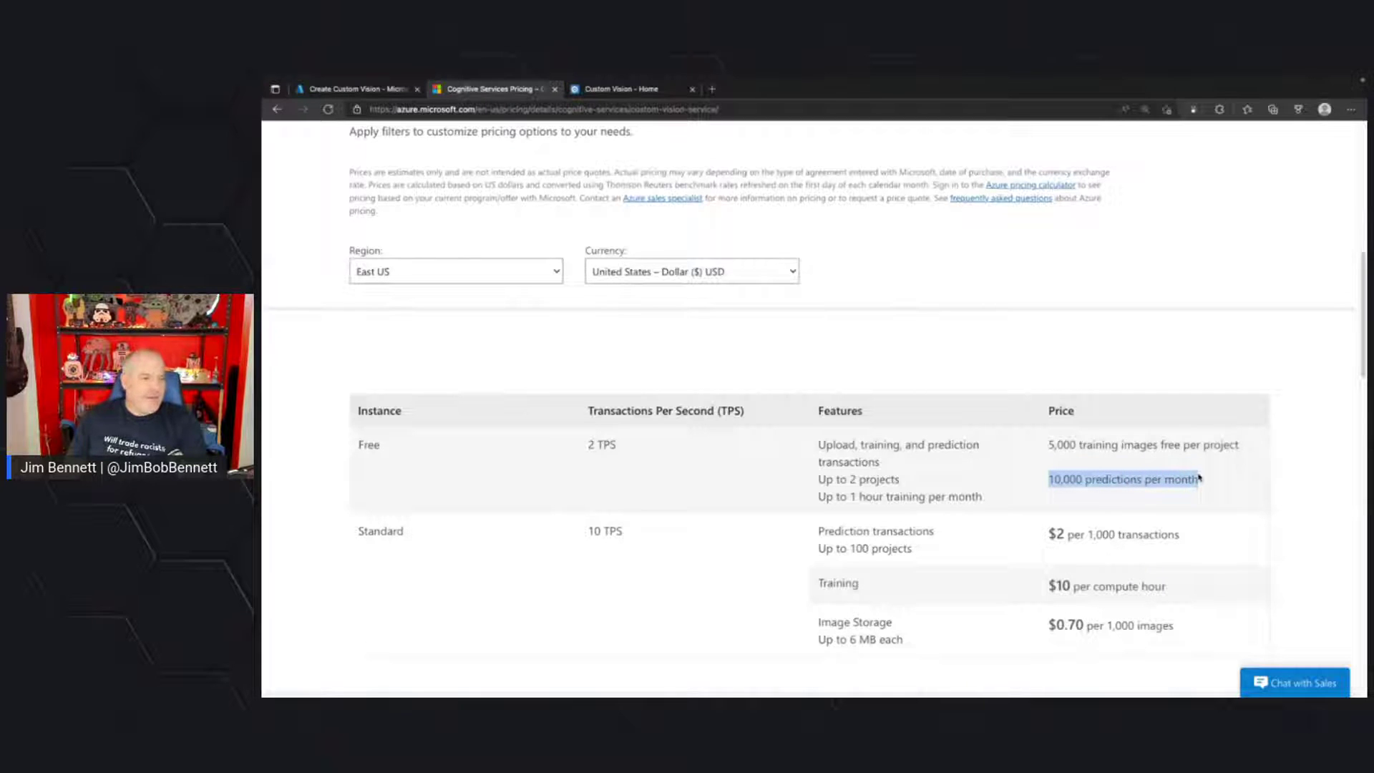
Examine the Standard instance's price for prediction transactions and compare it with the Free instance's features and limits.
scroll(981, 469, "down", 1)
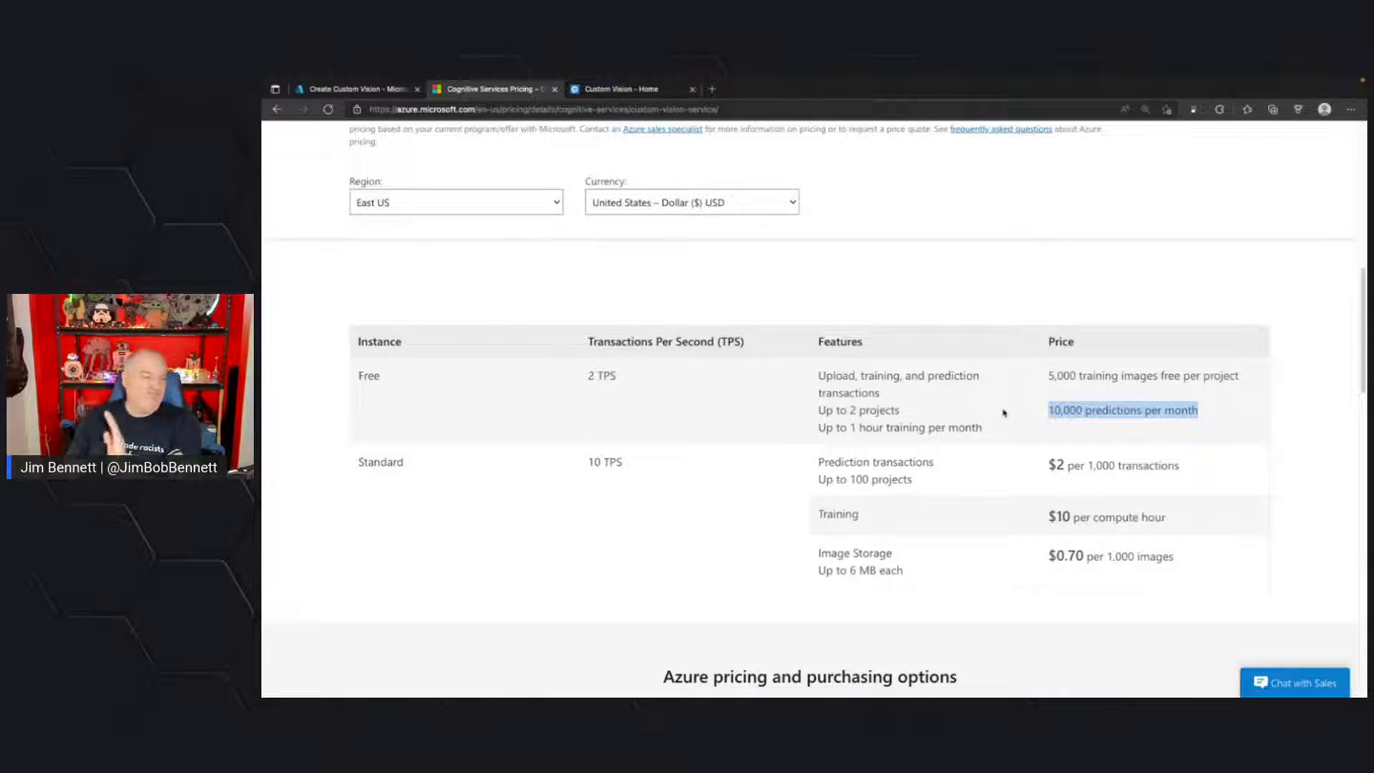
left_click(1014, 443)
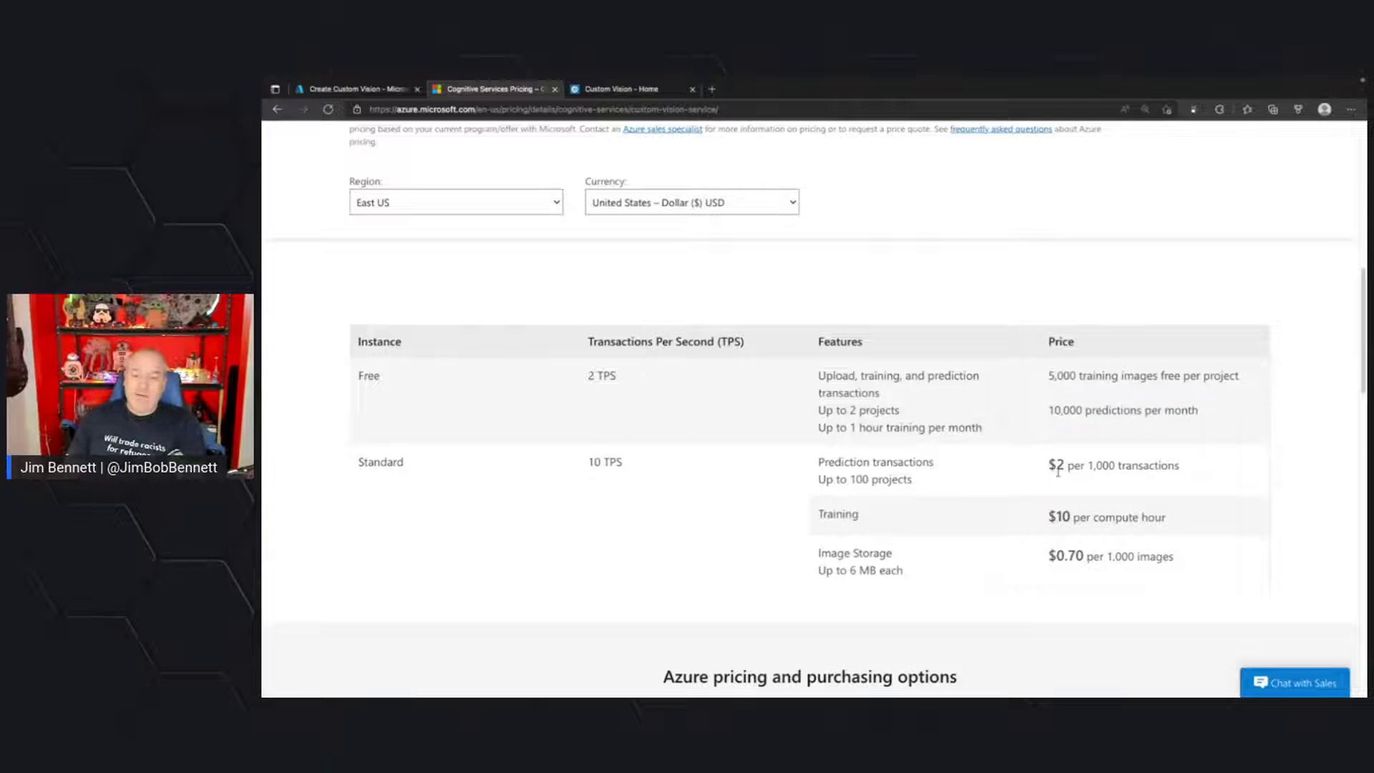
left_click_drag(1050, 466, 1177, 466)
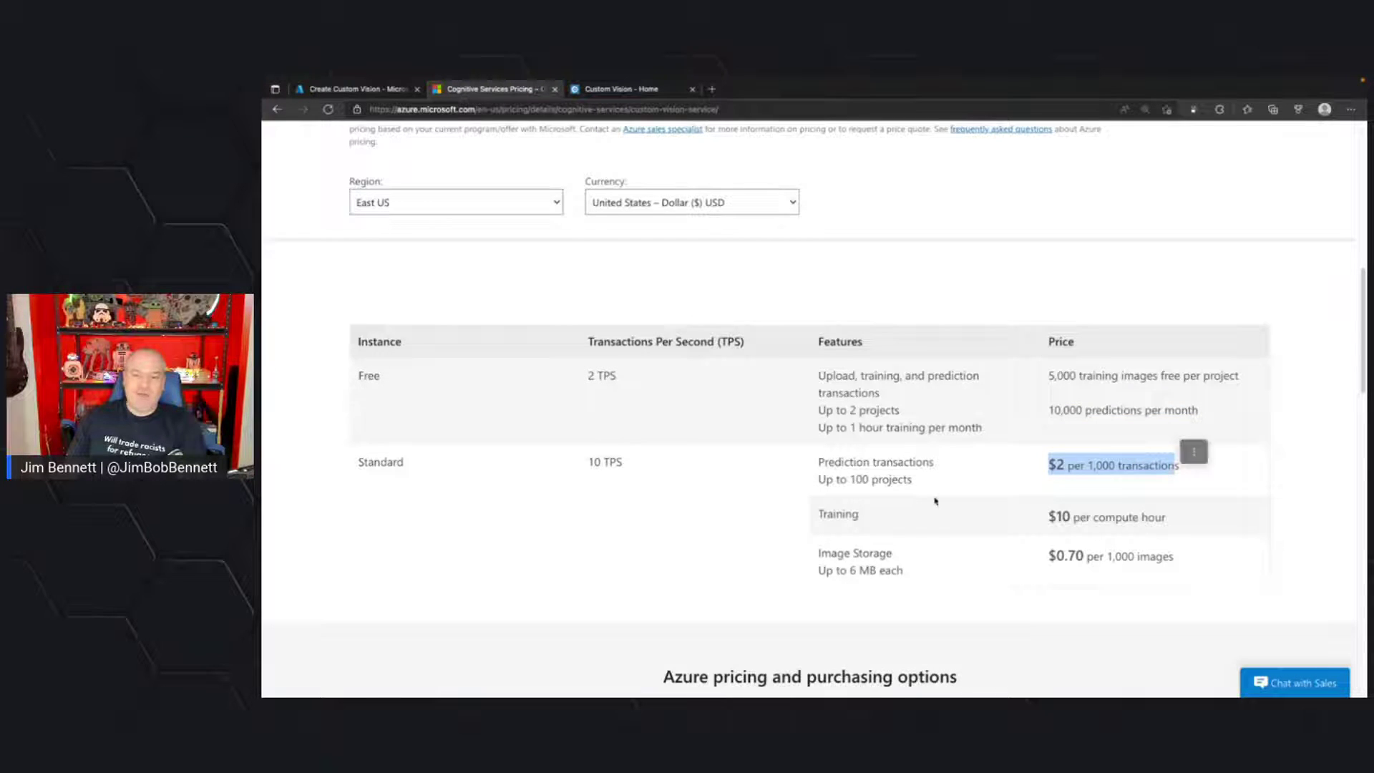
scroll(951, 509, "down", 4)
scroll(974, 511, "up", 4)
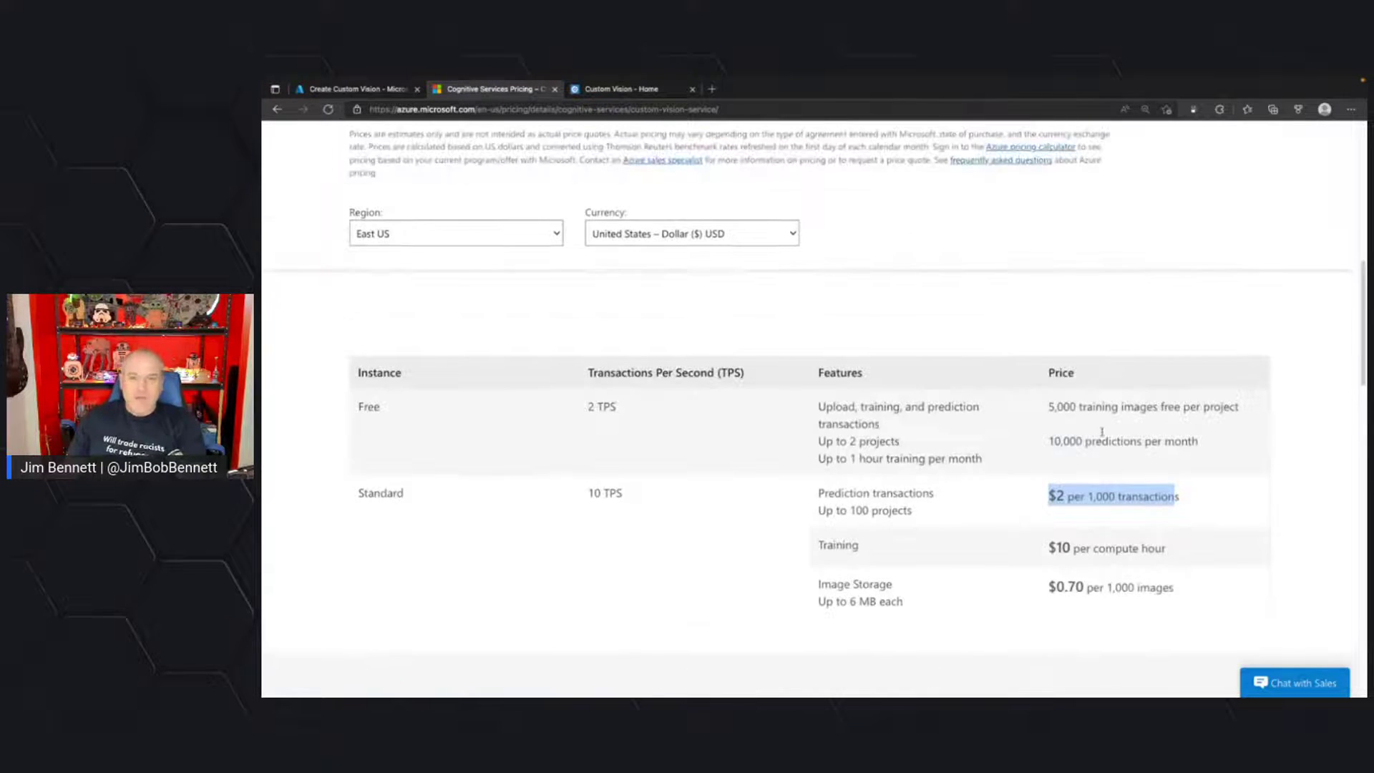
left_click_drag(1145, 456, 367, 405)
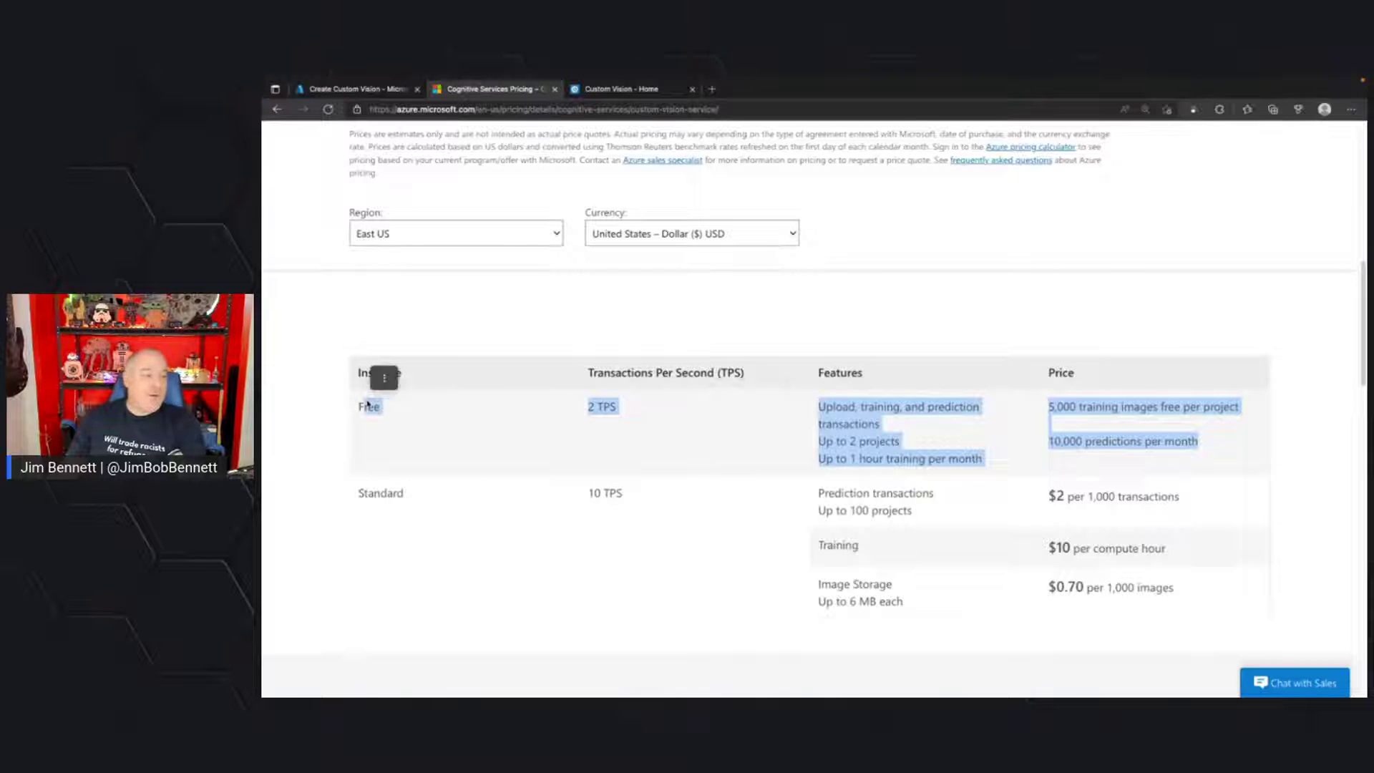
left_click(384, 378)
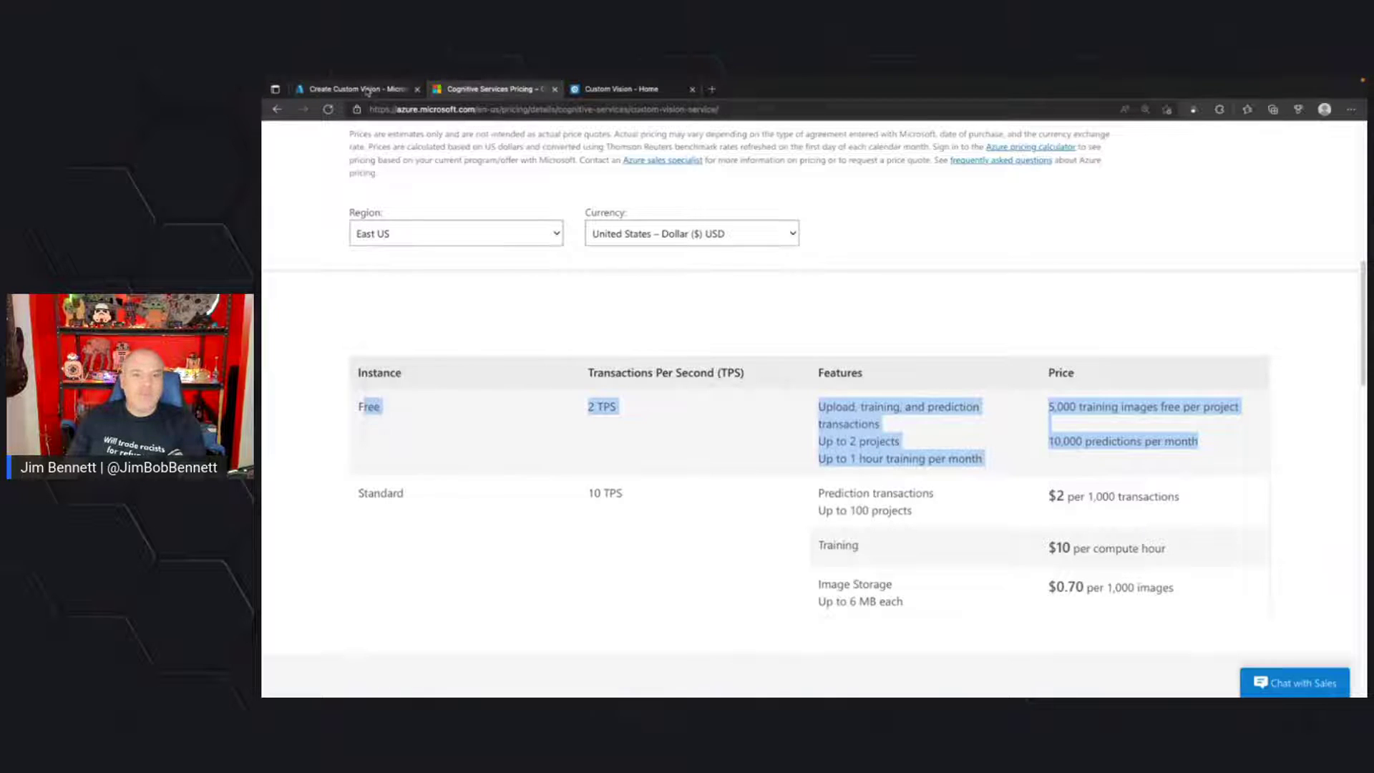
Return to the Create Custom Vision form and leave it for the Azure portal home page, discarding the unsaved edits.
left_click(351, 89)
scroll(476, 462, "down", 1)
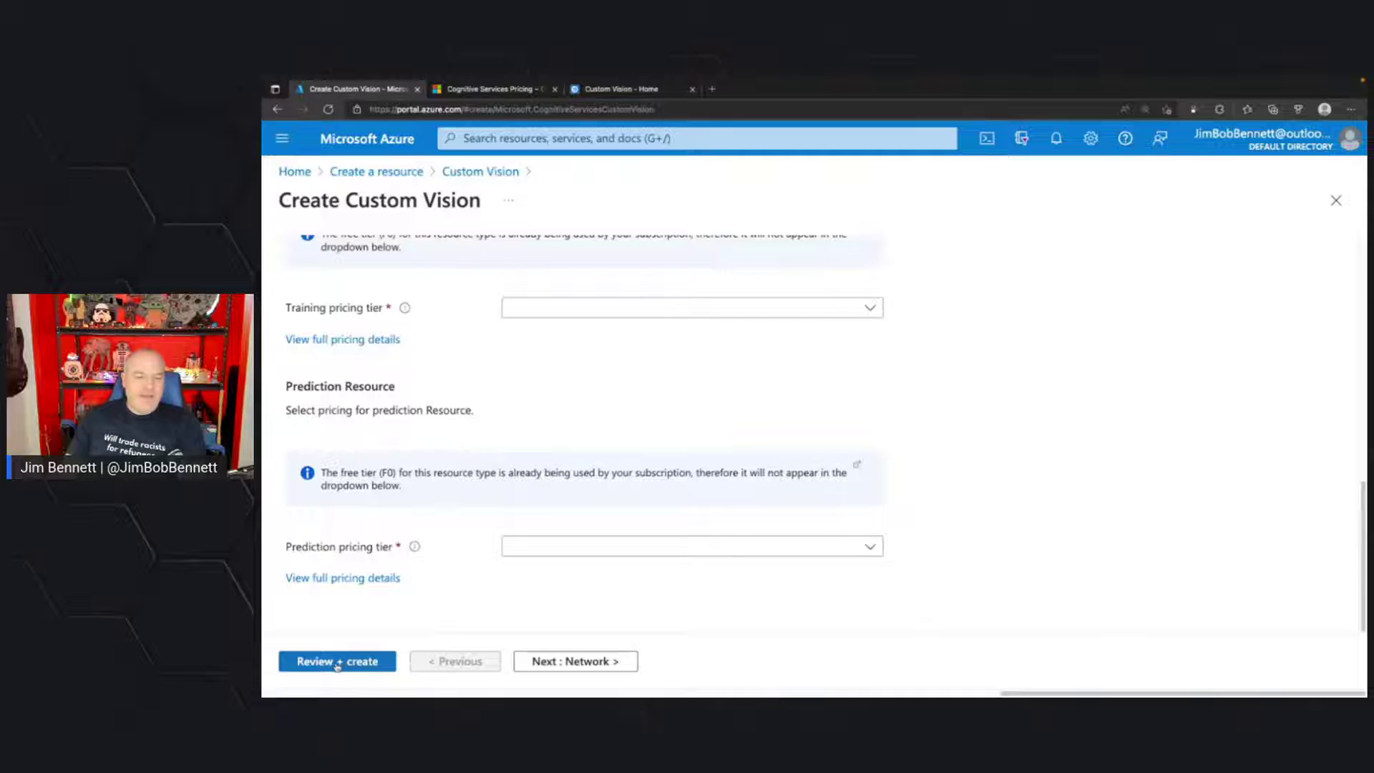
scroll(464, 587, "up", 5)
left_click(295, 172)
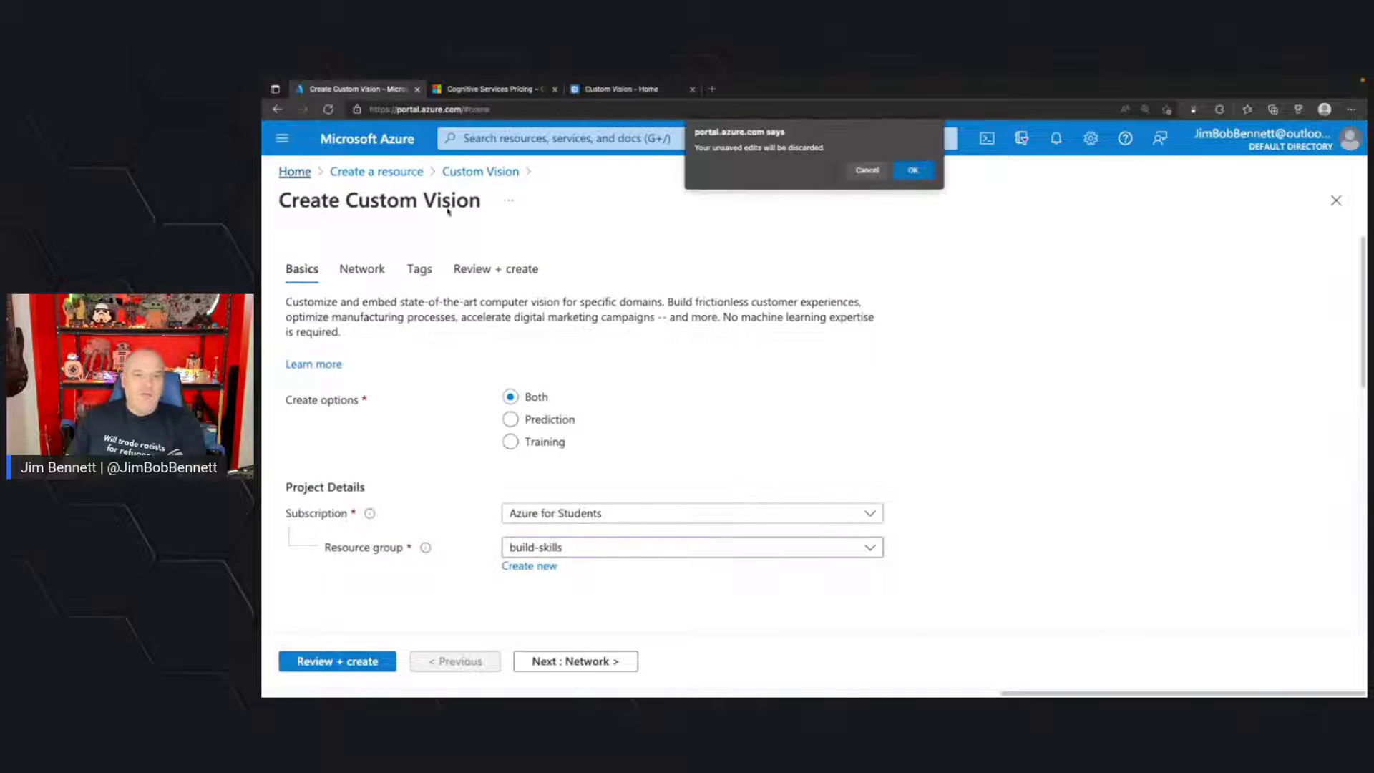
left_click(913, 171)
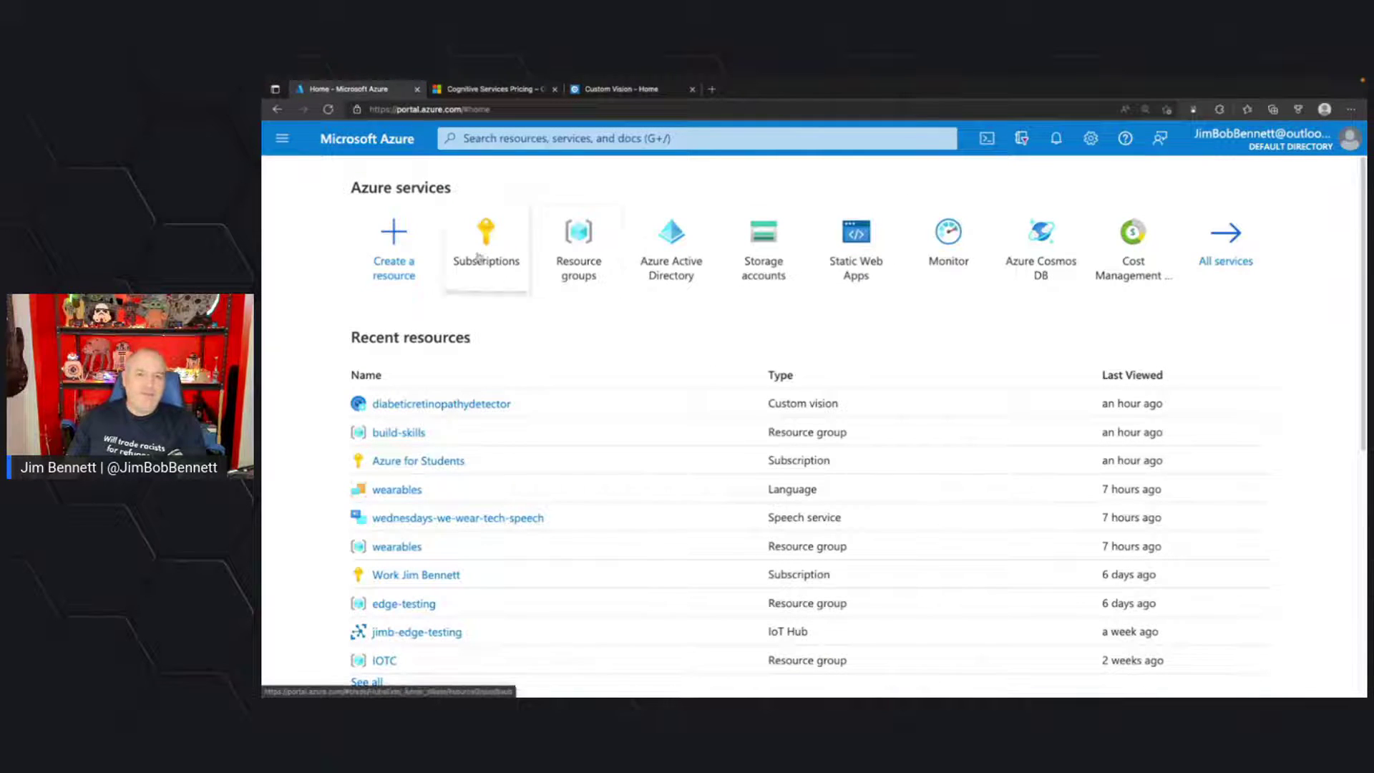
Switch to the Custom Vision website and sign in to reach the projects page.
mouse_move(565, 275)
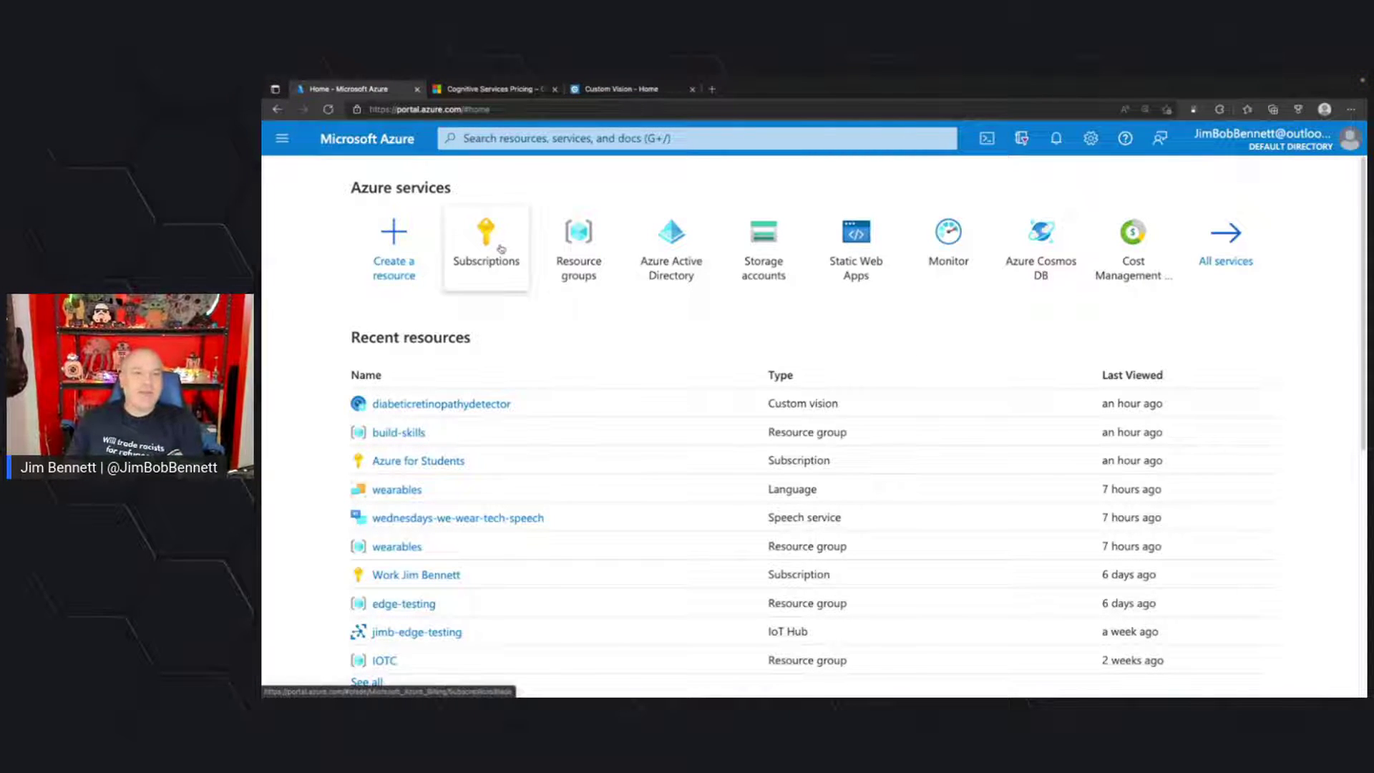
left_click(613, 91)
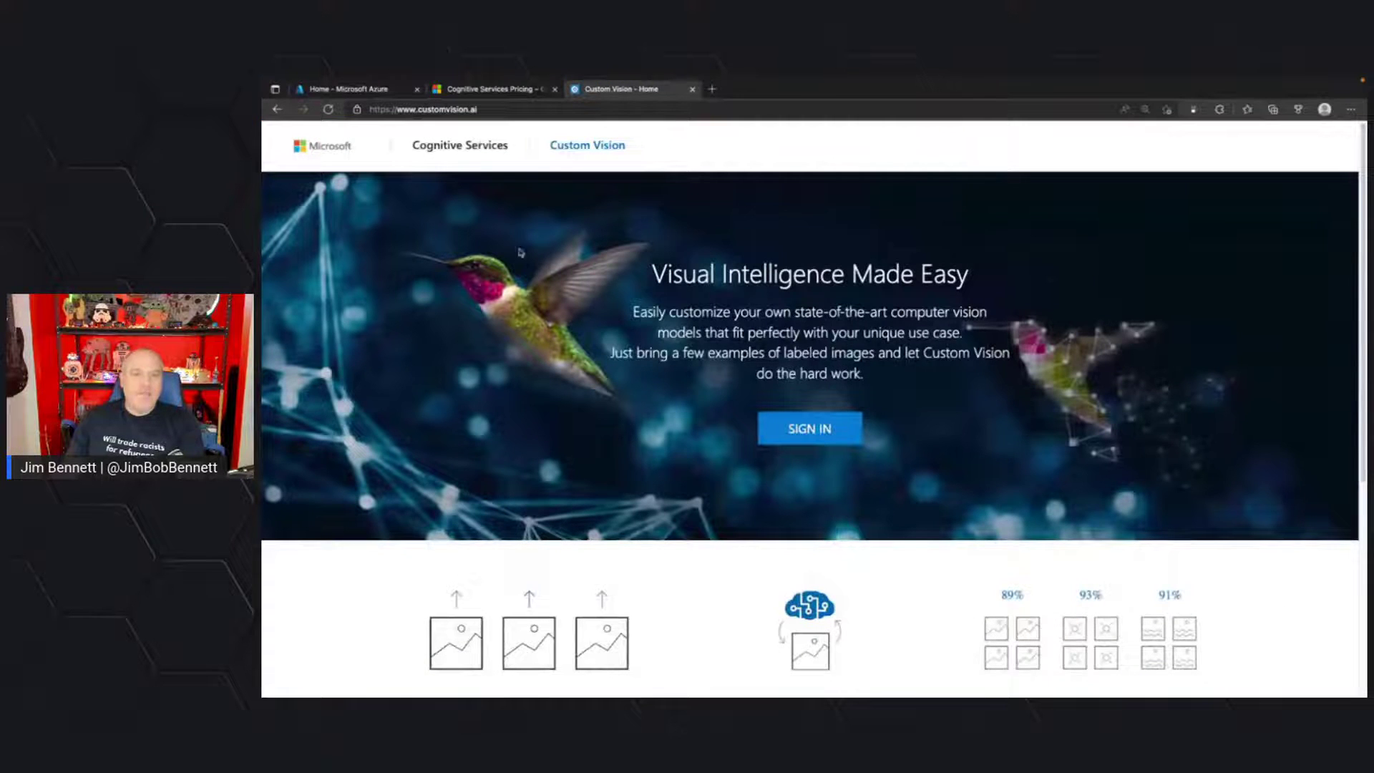
left_click(831, 431)
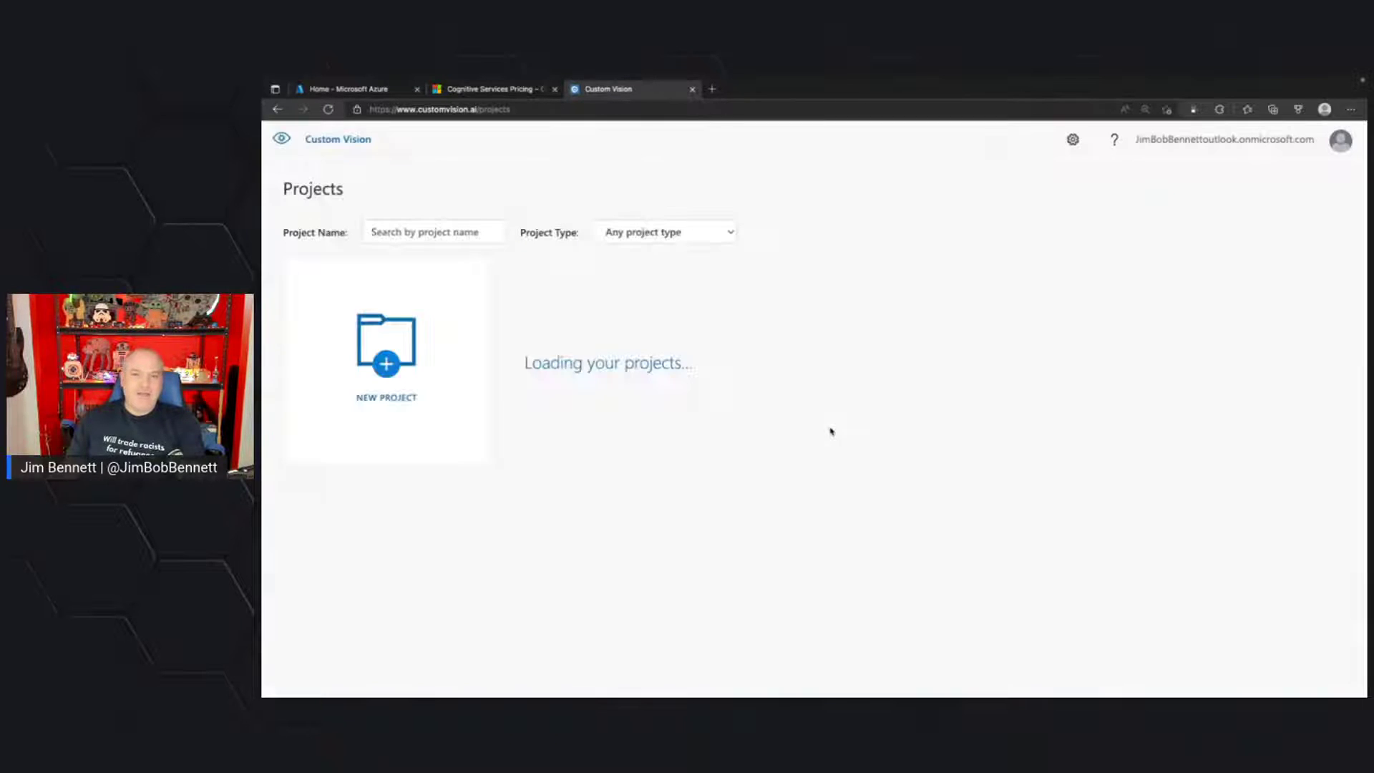
Examine the new project form's resource choices, project types, classification types and domains, and cancel without creating a project.
left_click(379, 380)
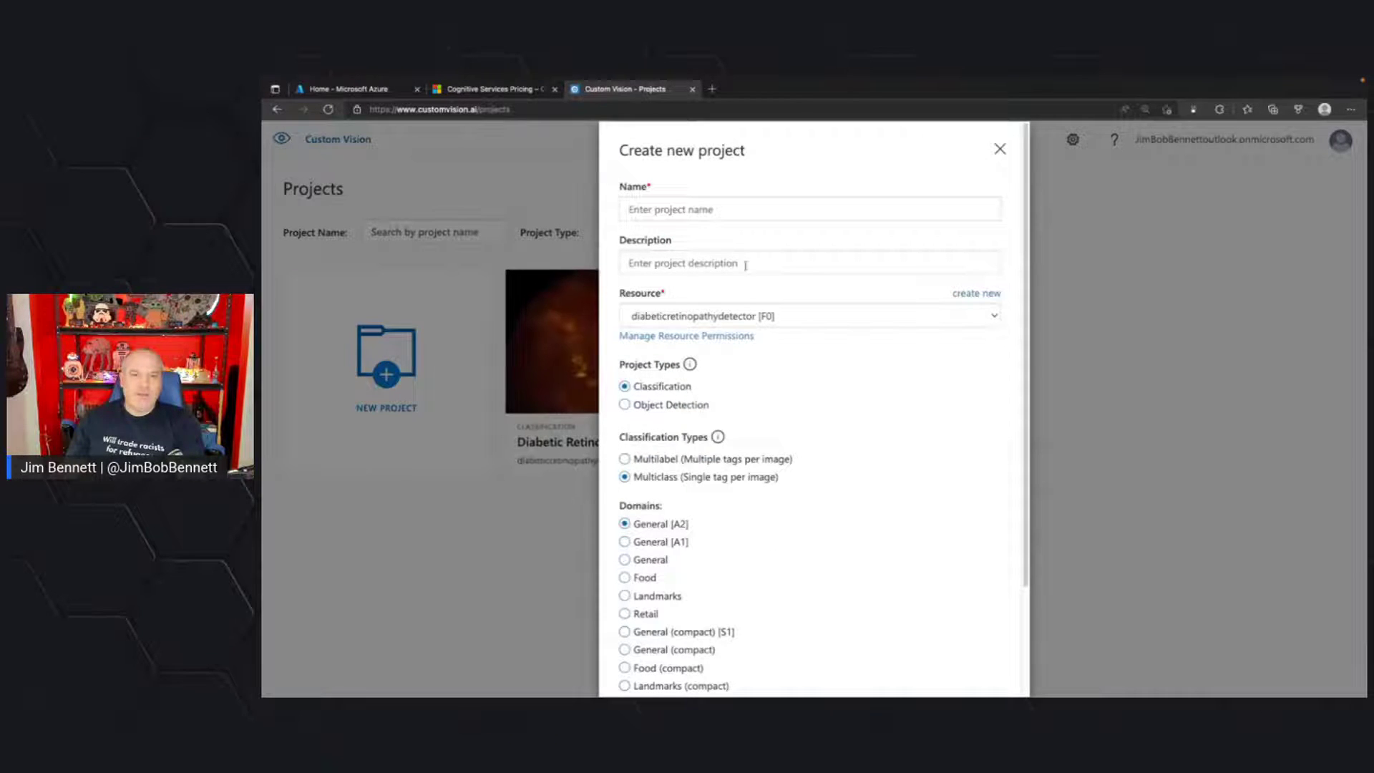
left_click(689, 210)
left_click(886, 243)
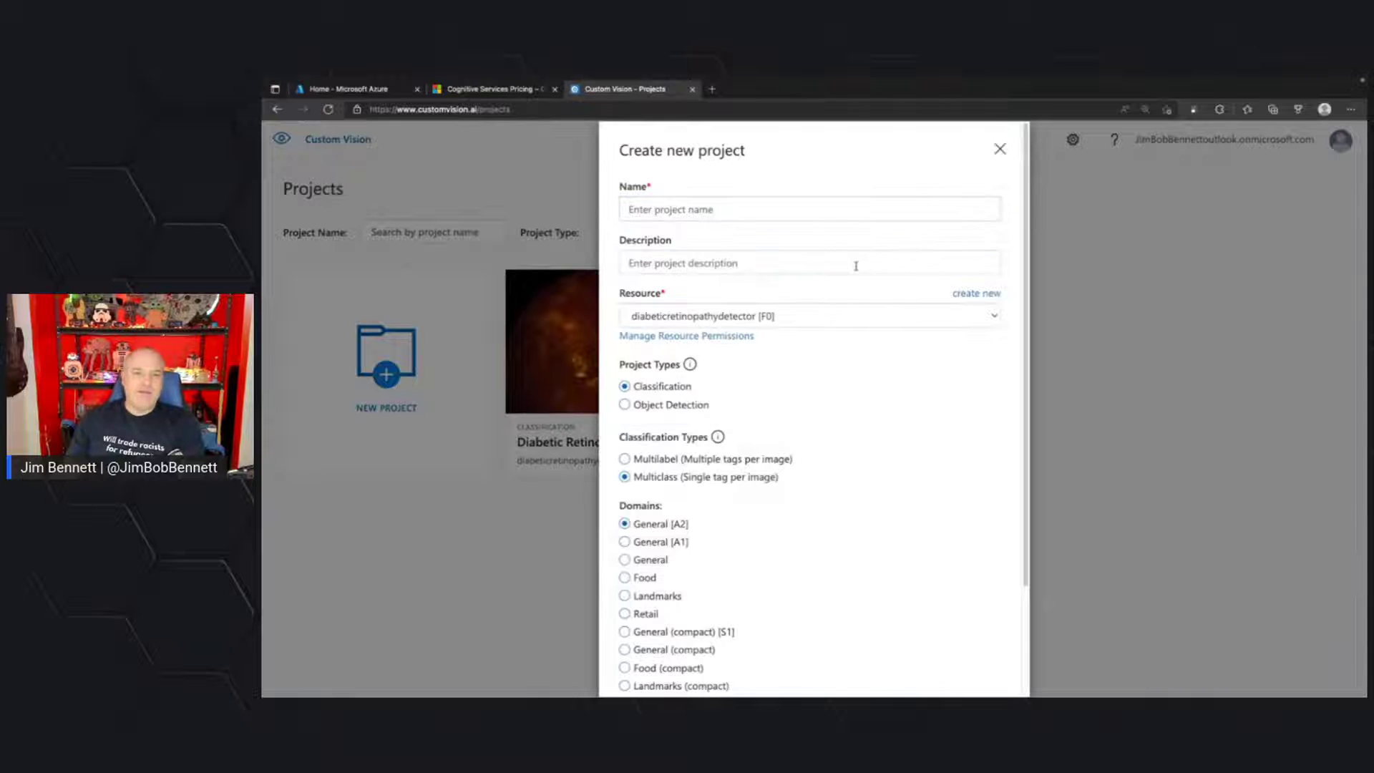
left_click(833, 320)
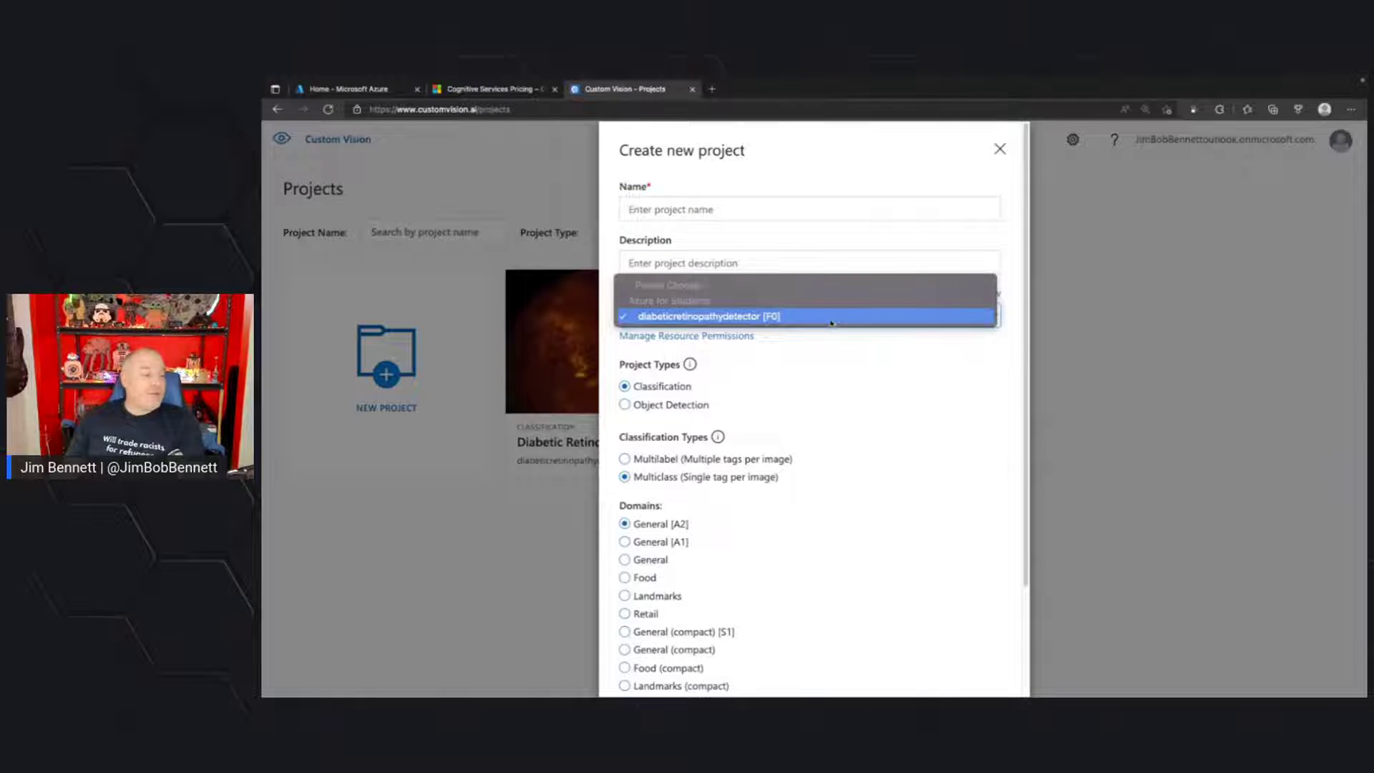
left_click(855, 410)
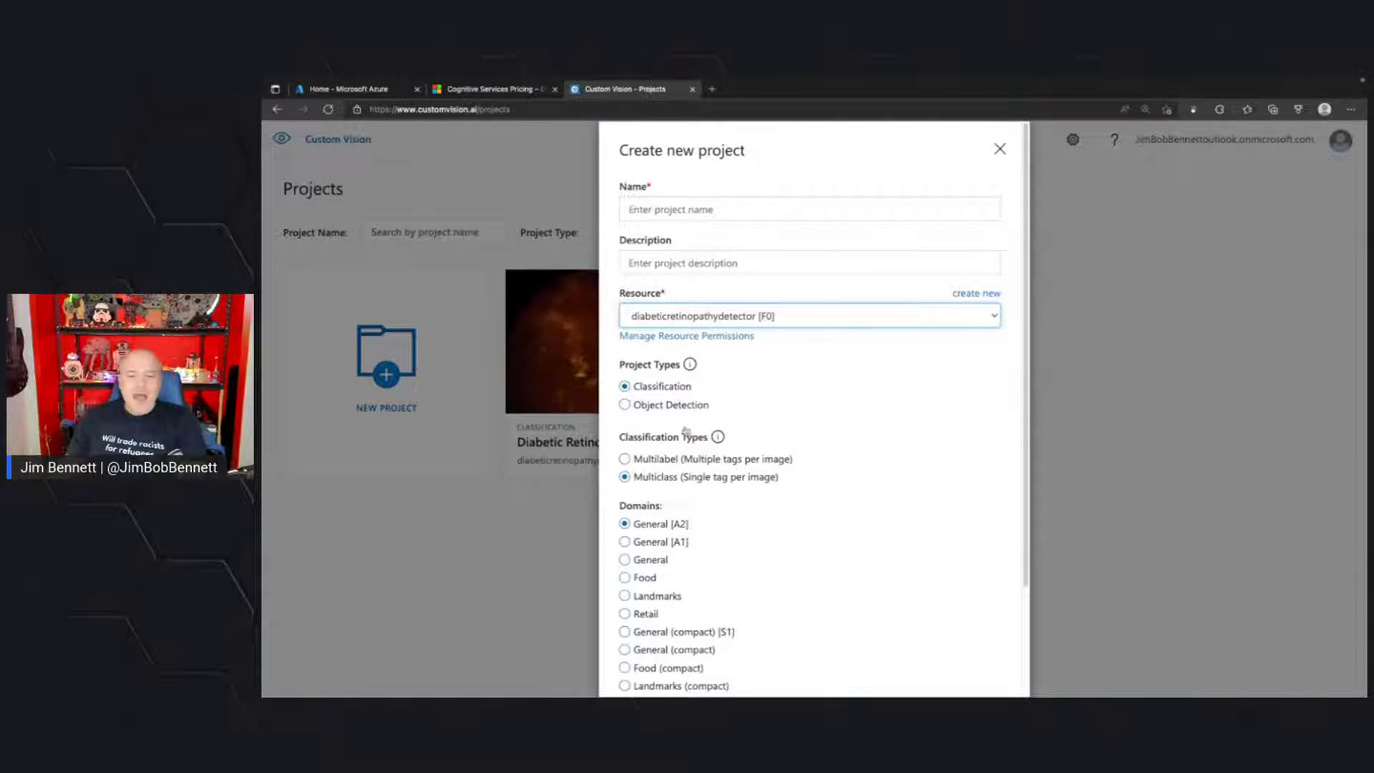
scroll(742, 508, "down", 3)
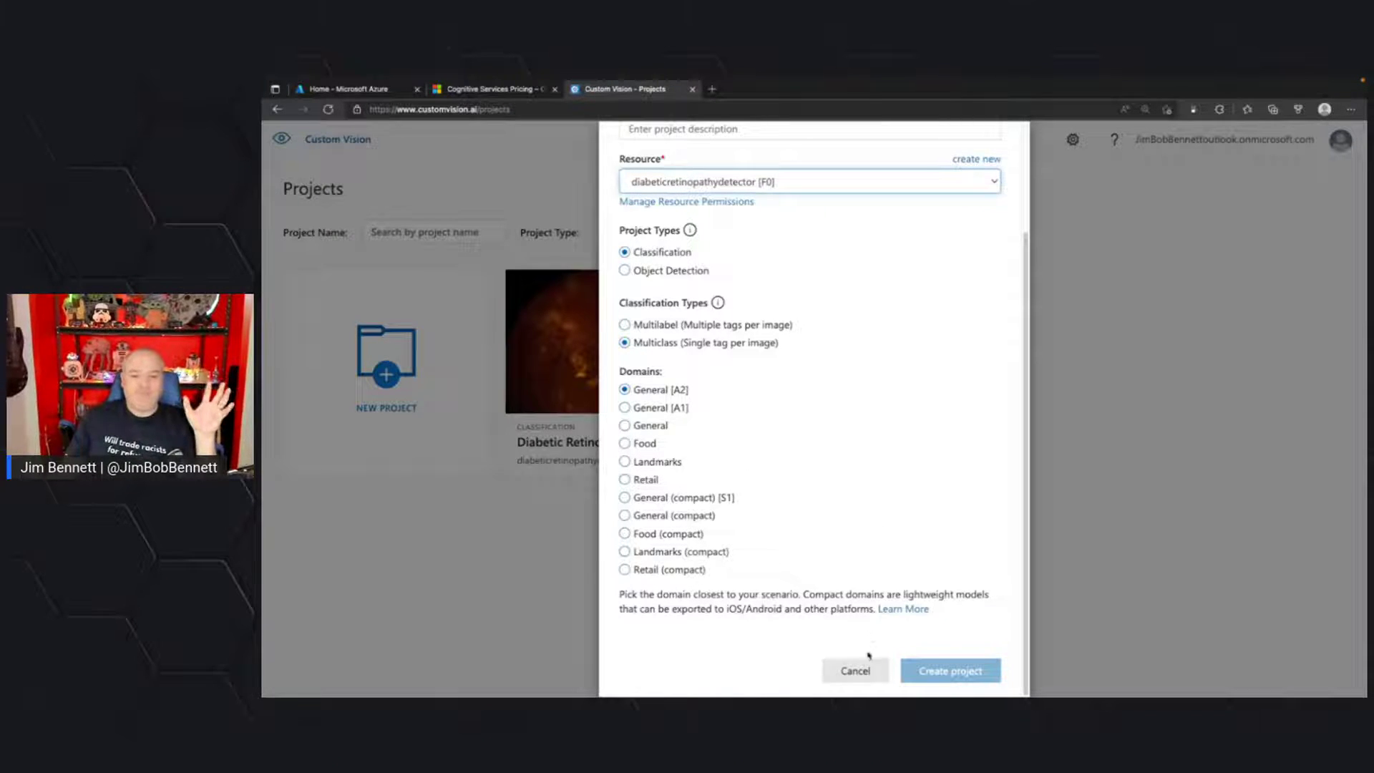
left_click(856, 671)
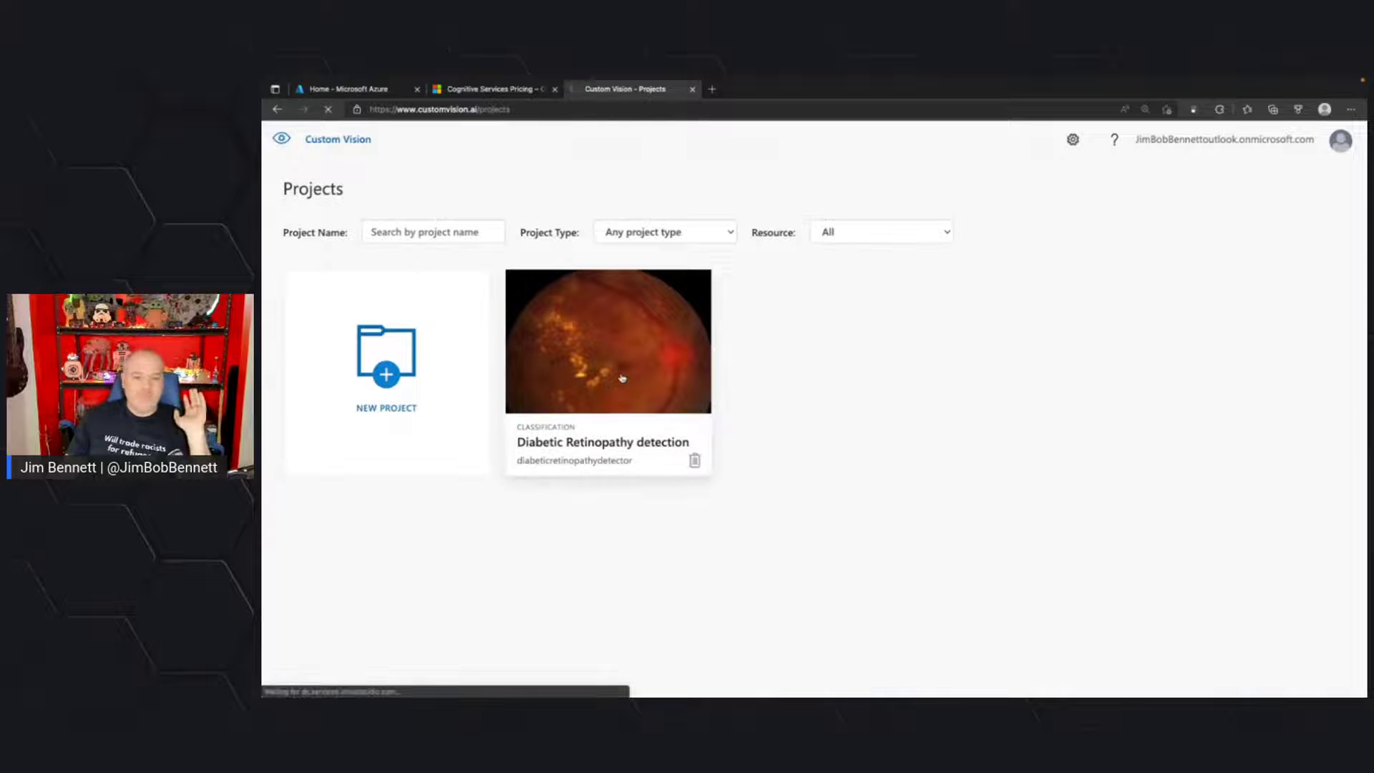
Open the Diabetic Retinopathy detection project and add the first two images from the diabetic-retinopathy training set's negative folder to an upload.
left_click(622, 378)
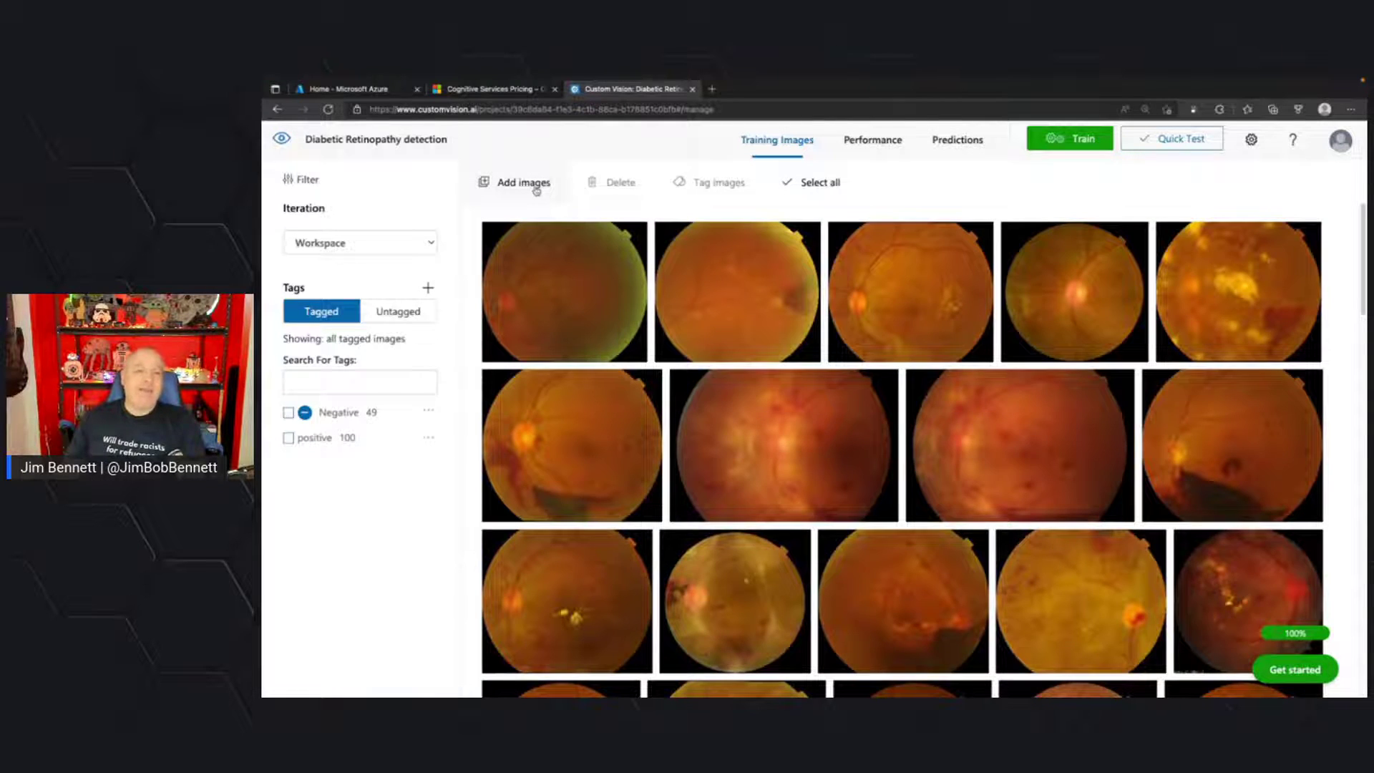
left_click(535, 190)
left_click(842, 278)
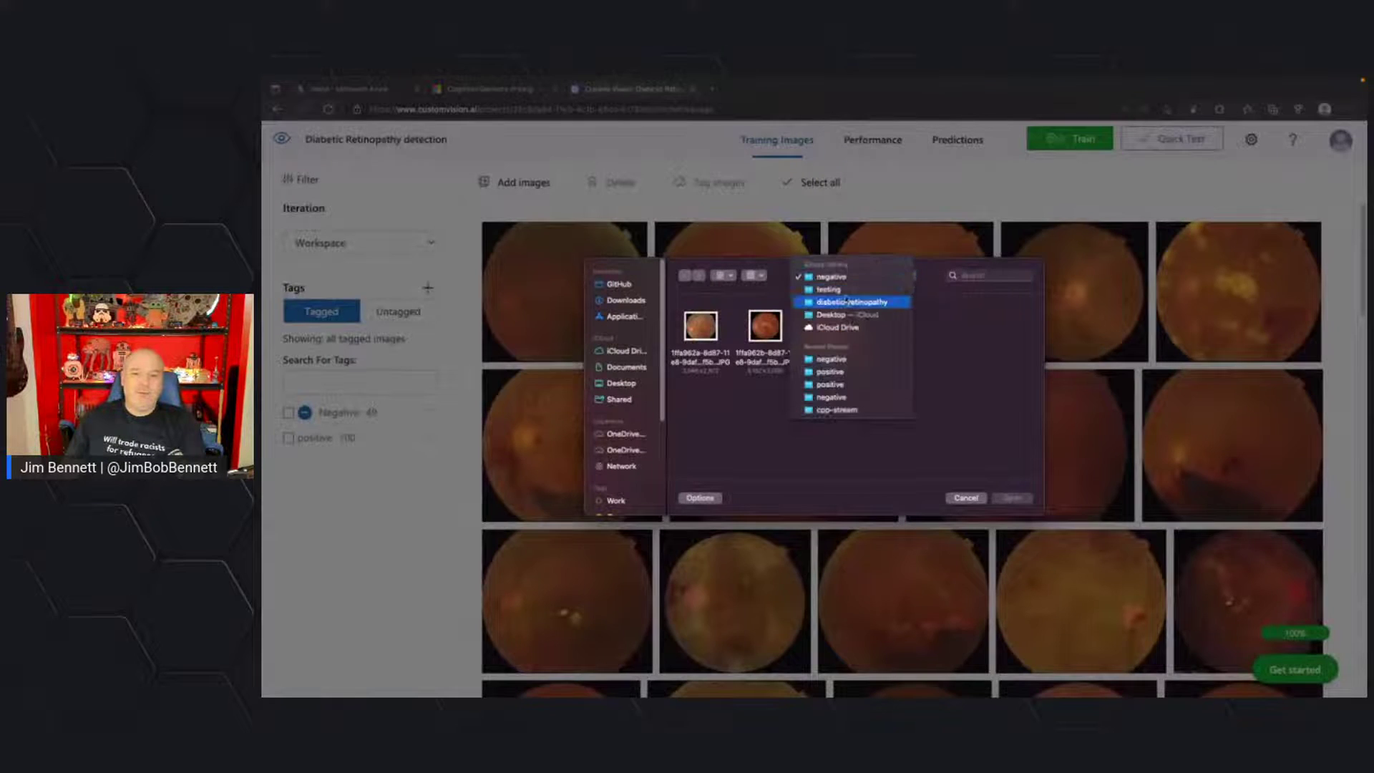
left_click(846, 303)
double_click(769, 333)
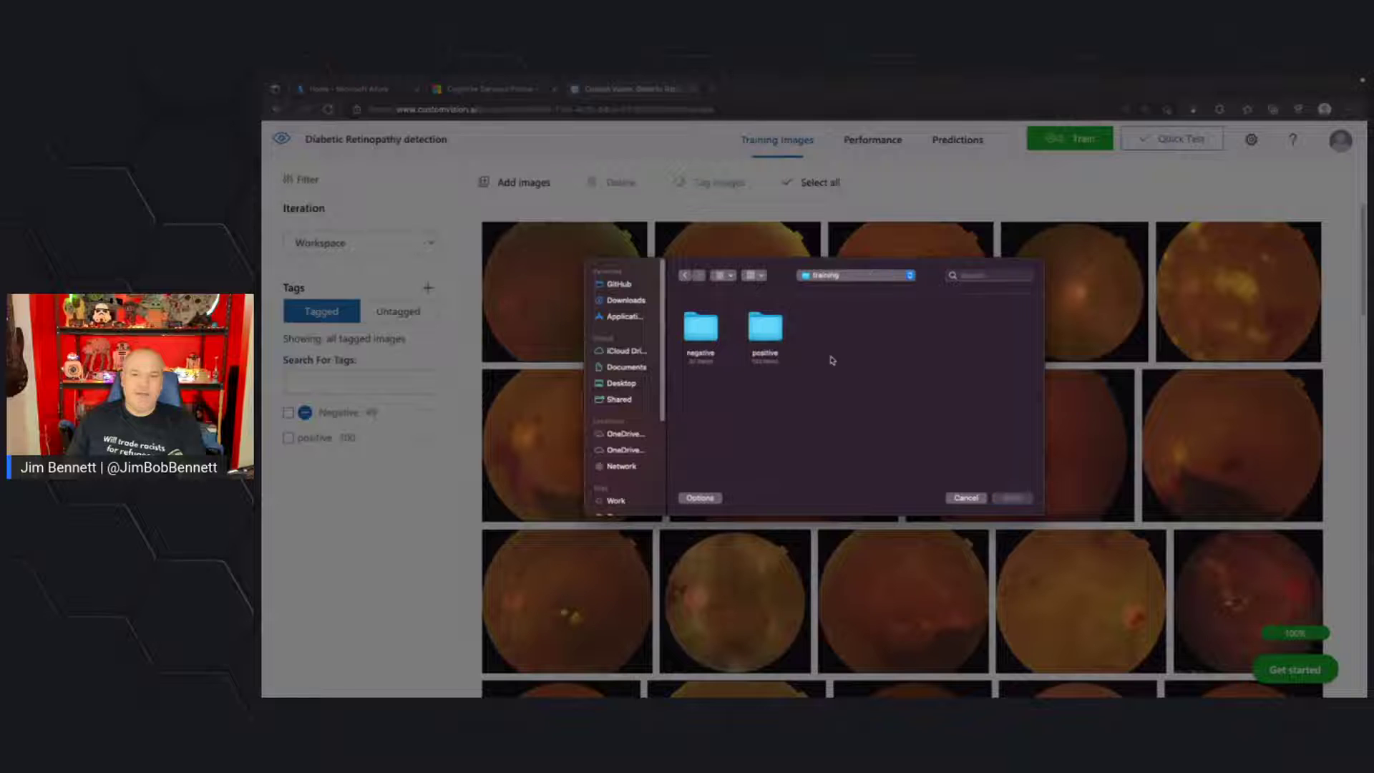
double_click(701, 328)
left_click(708, 328)
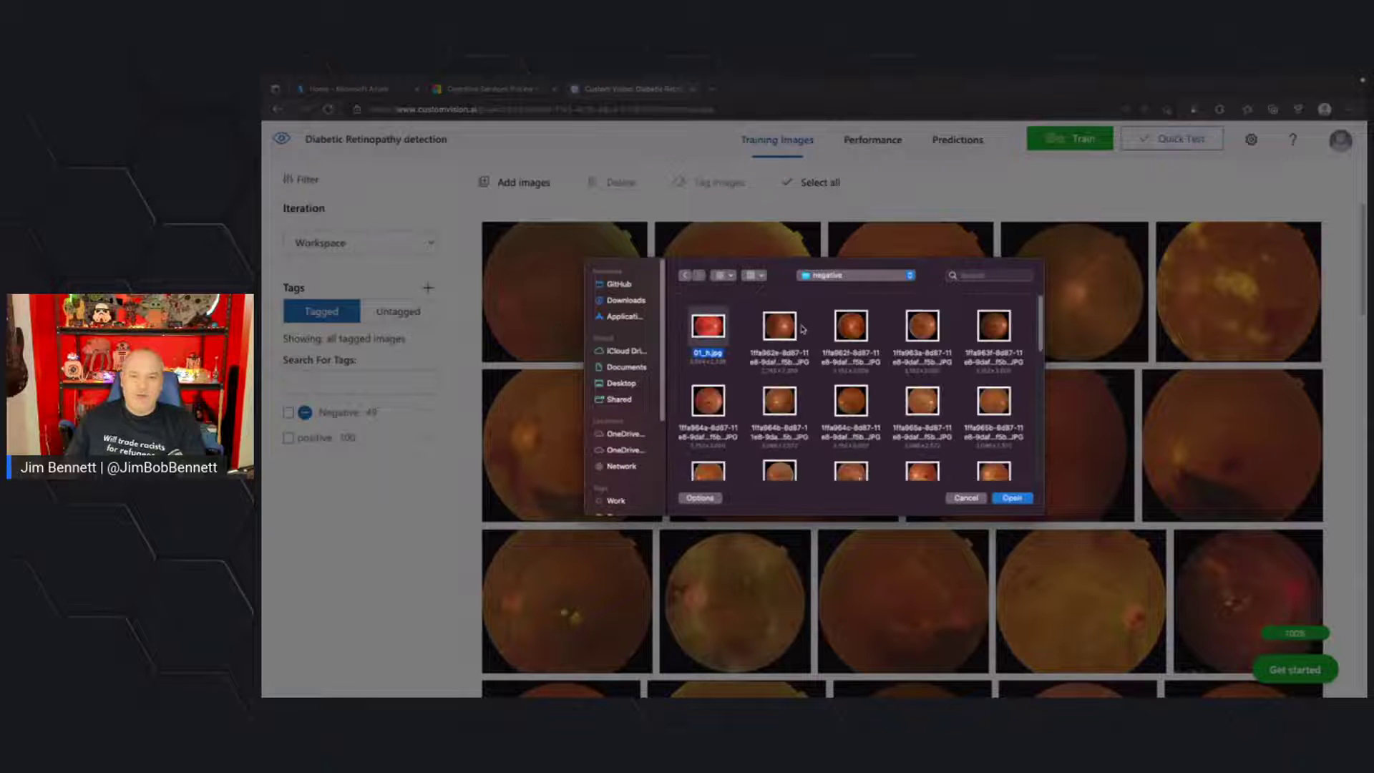
left_click(784, 328, "shift")
left_click(1012, 498)
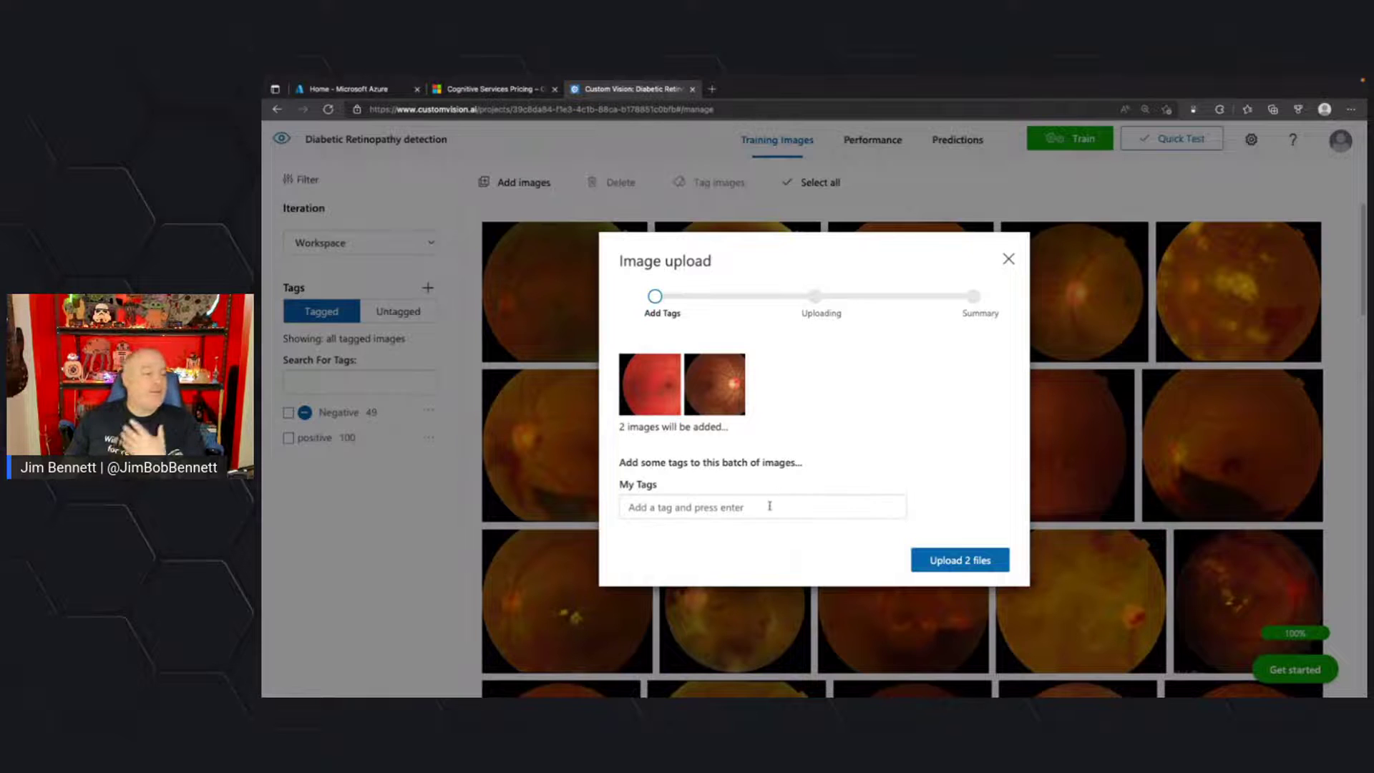
Tag the batch of two images as Negative, upload it and dismiss the upload summary.
left_click(770, 506)
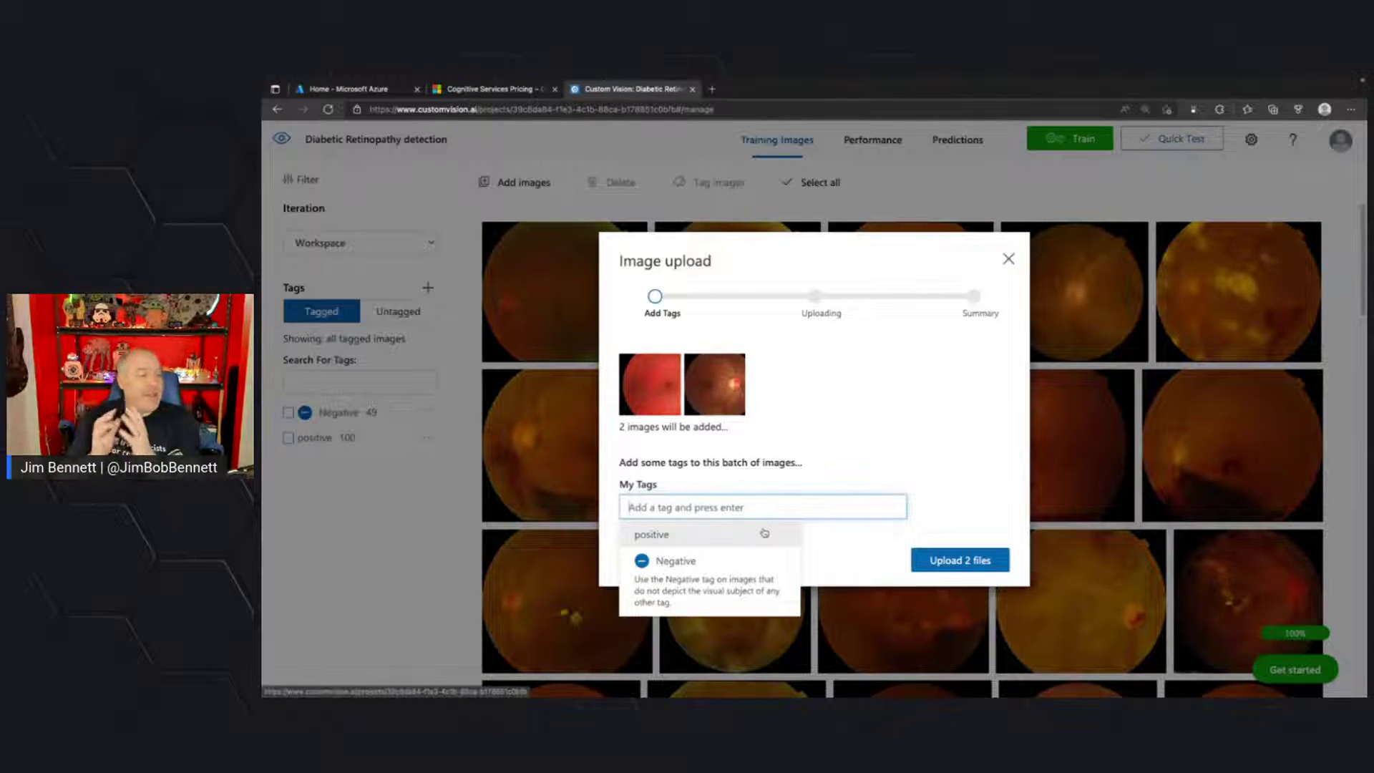
left_click(756, 576)
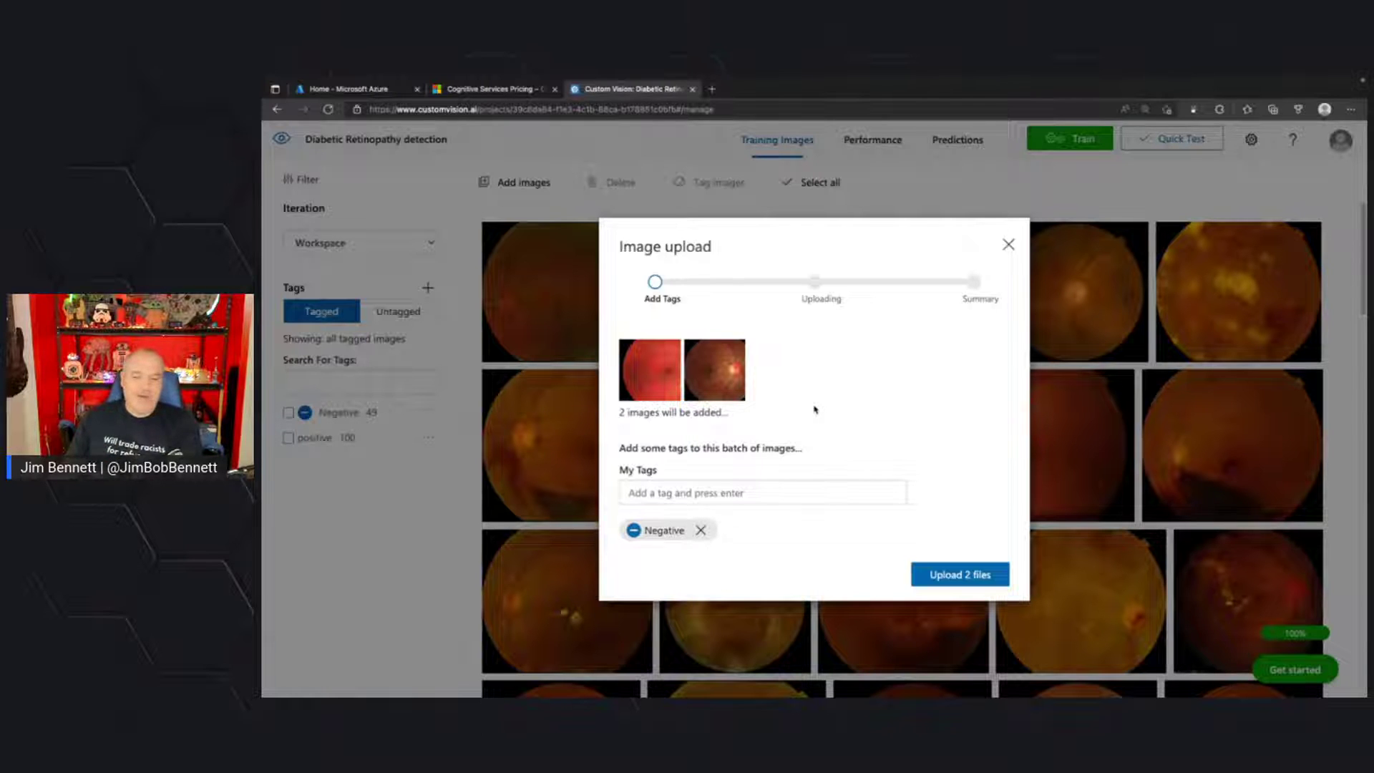
left_click(958, 574)
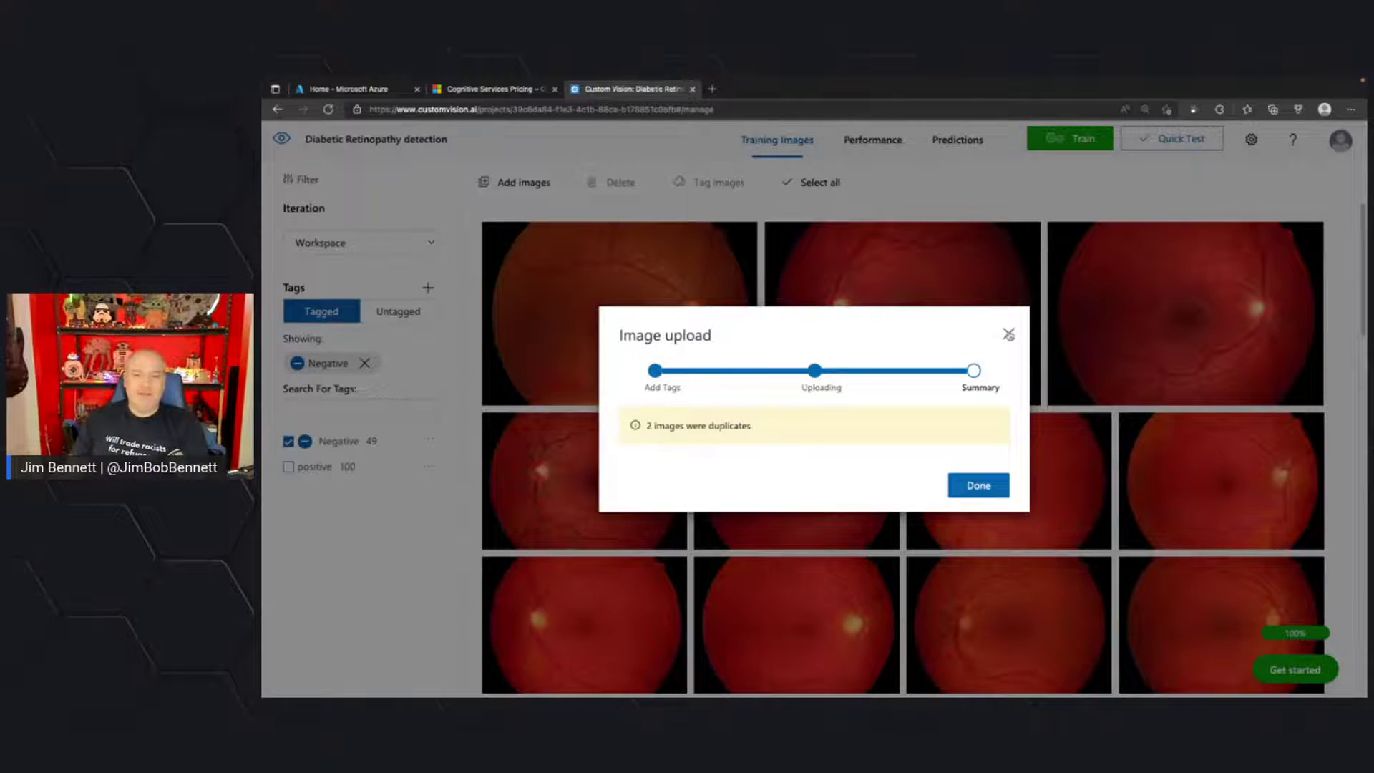
left_click(1008, 333)
Add the second and third images from the training set's positive folder to a new image upload.
left_click(523, 182)
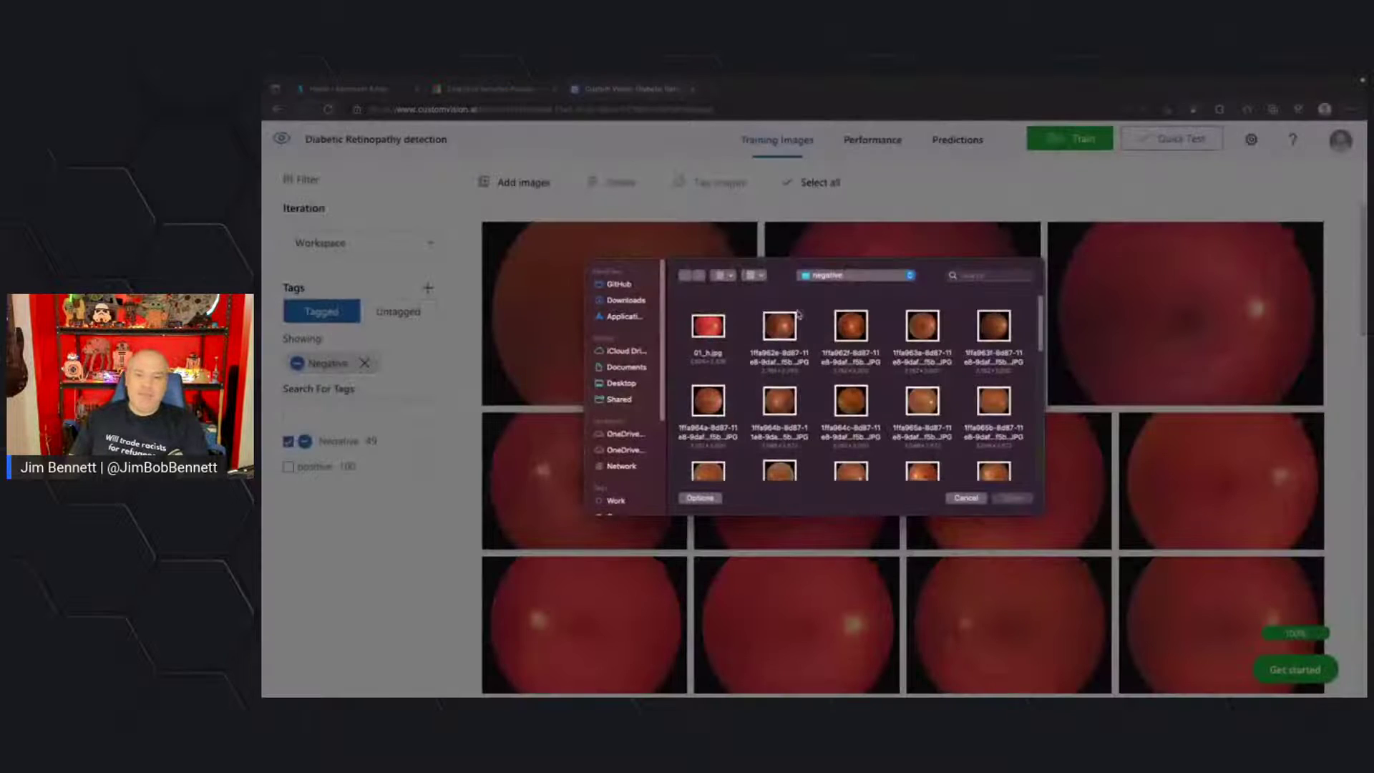
left_click(855, 276)
left_click(823, 288)
double_click(765, 328)
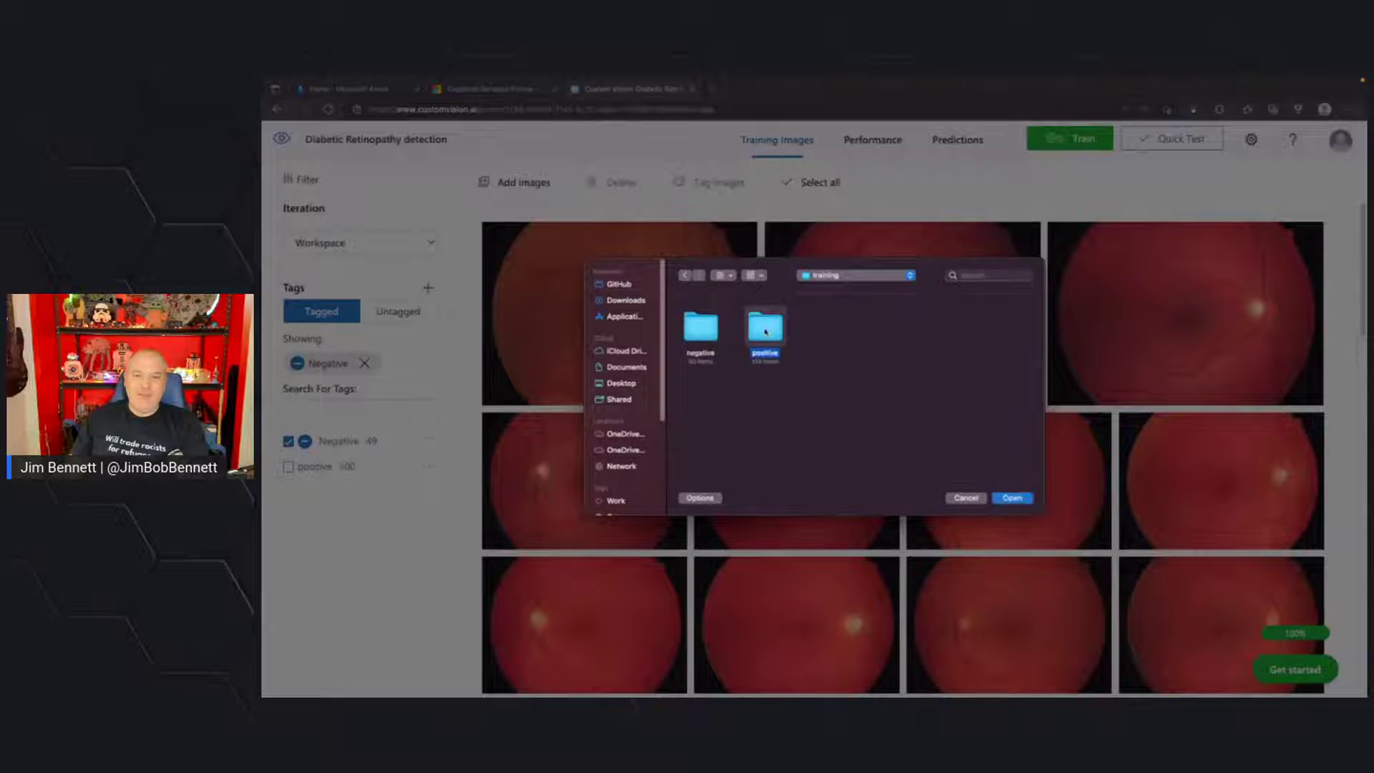
left_click(787, 333)
left_click(851, 331, "shift")
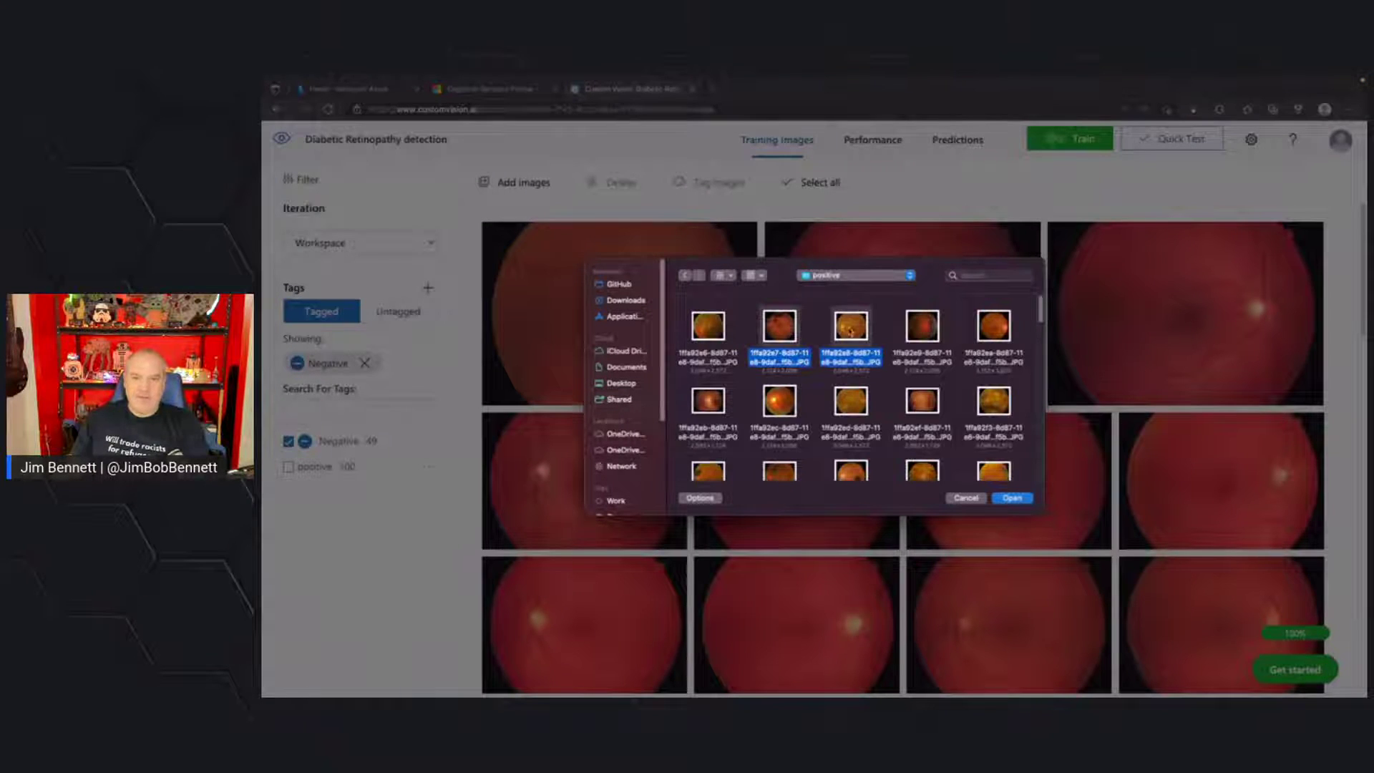
left_click(1012, 498)
Tag the batch of two images as positive, upload it and dismiss the upload summary.
left_click(721, 493)
left_click(651, 531)
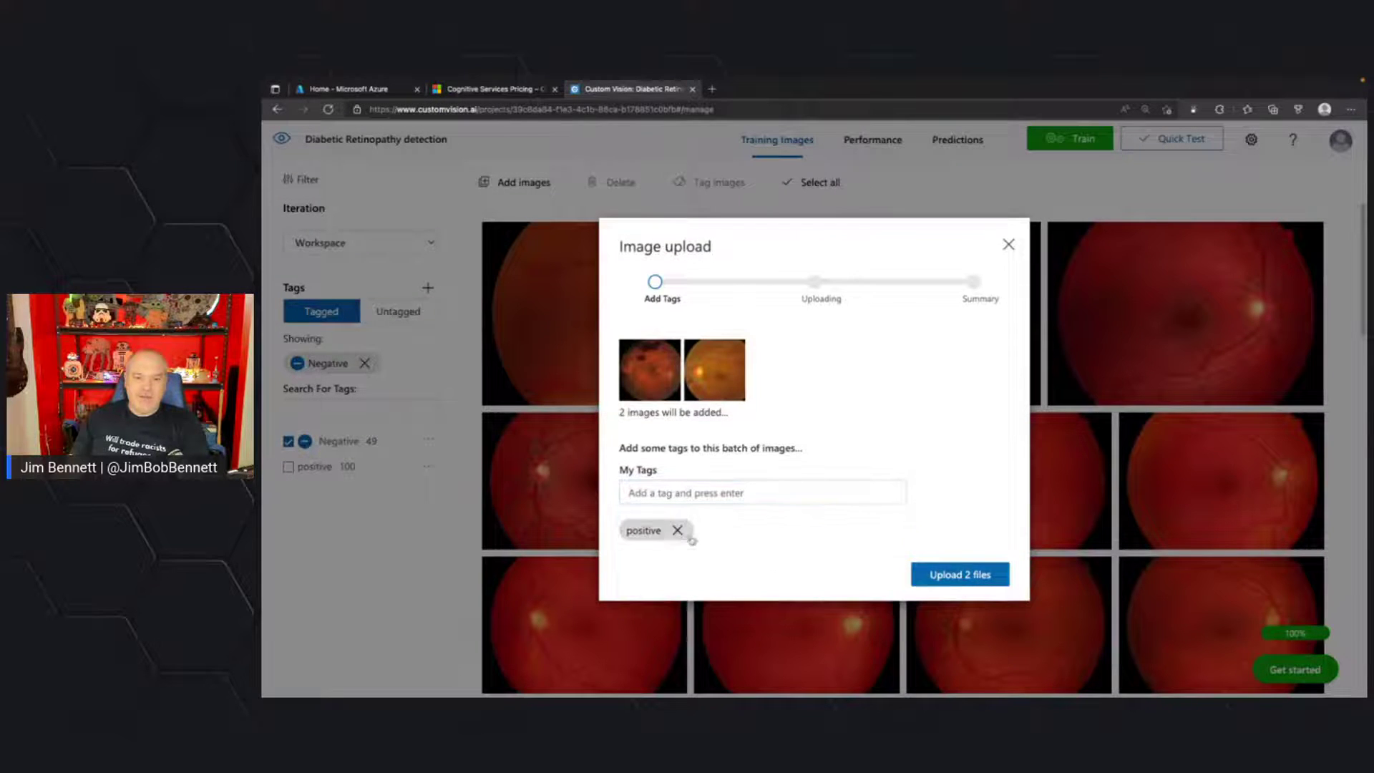
left_click(971, 575)
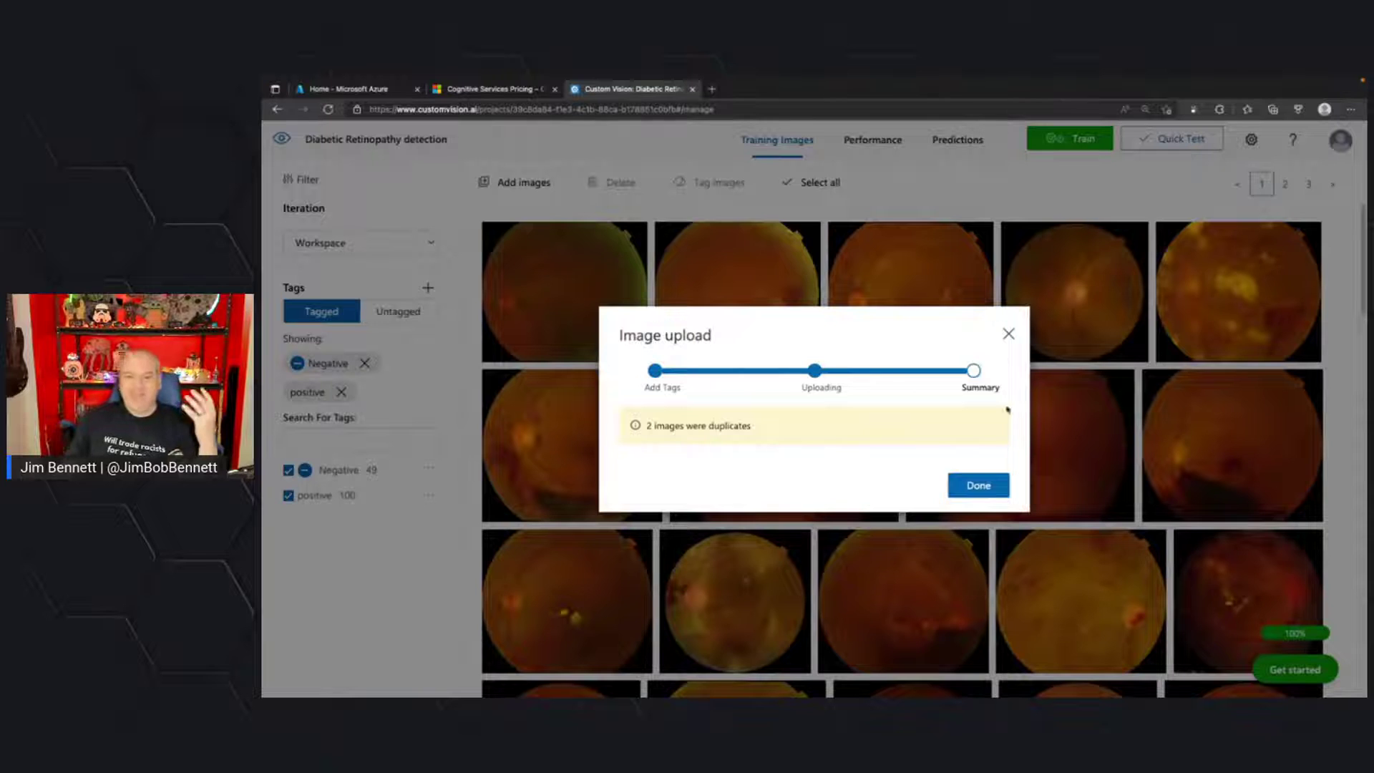
left_click(1008, 334)
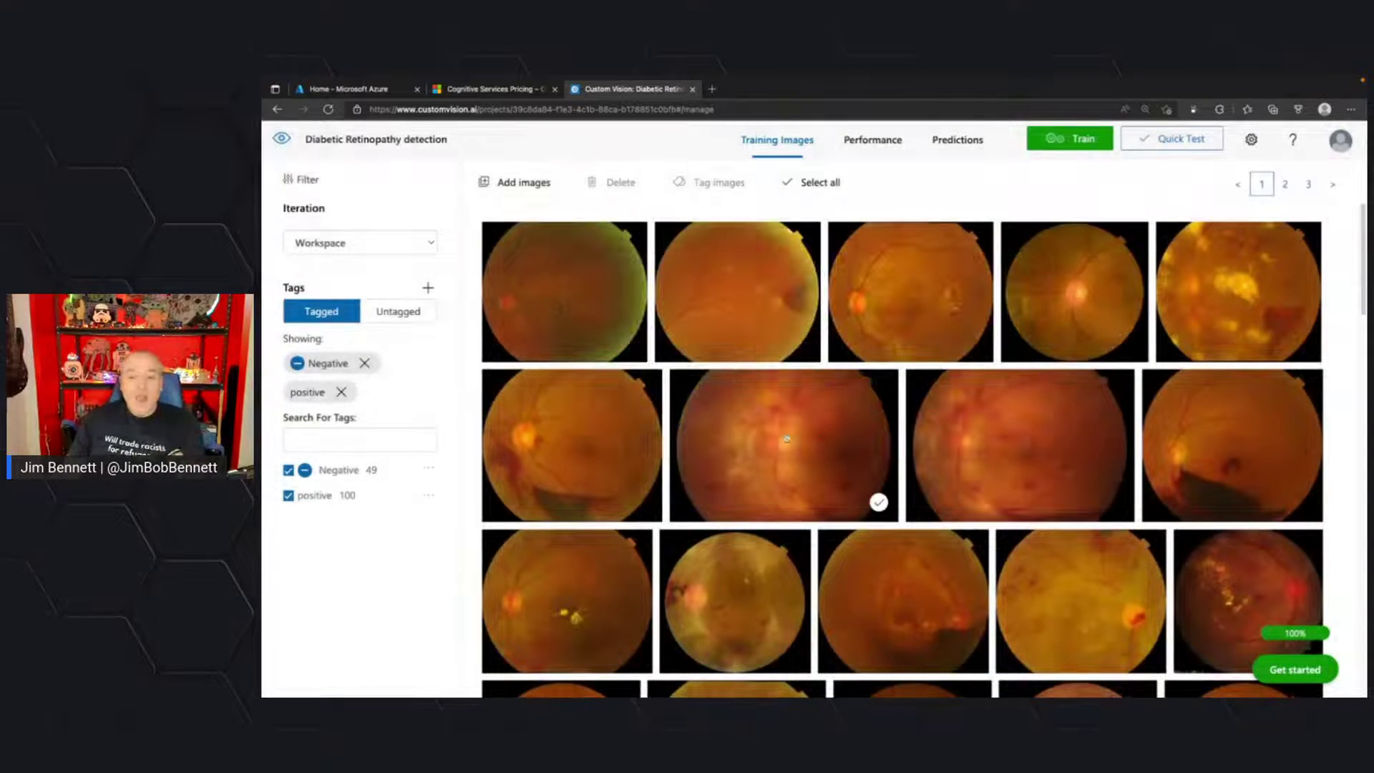
Look over the tagged training images and filter them to show only those tagged positive.
scroll(787, 439, "down", 5)
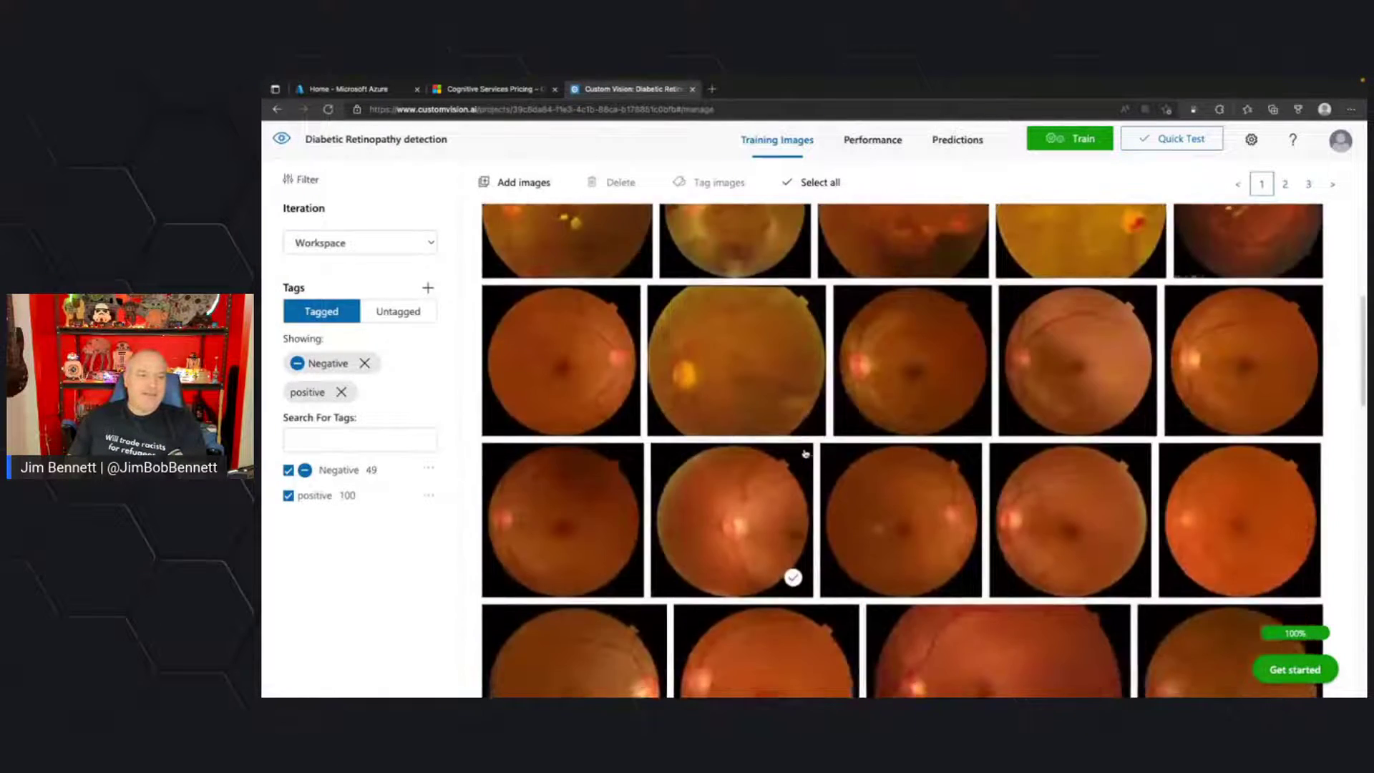
scroll(805, 454, "up", 5)
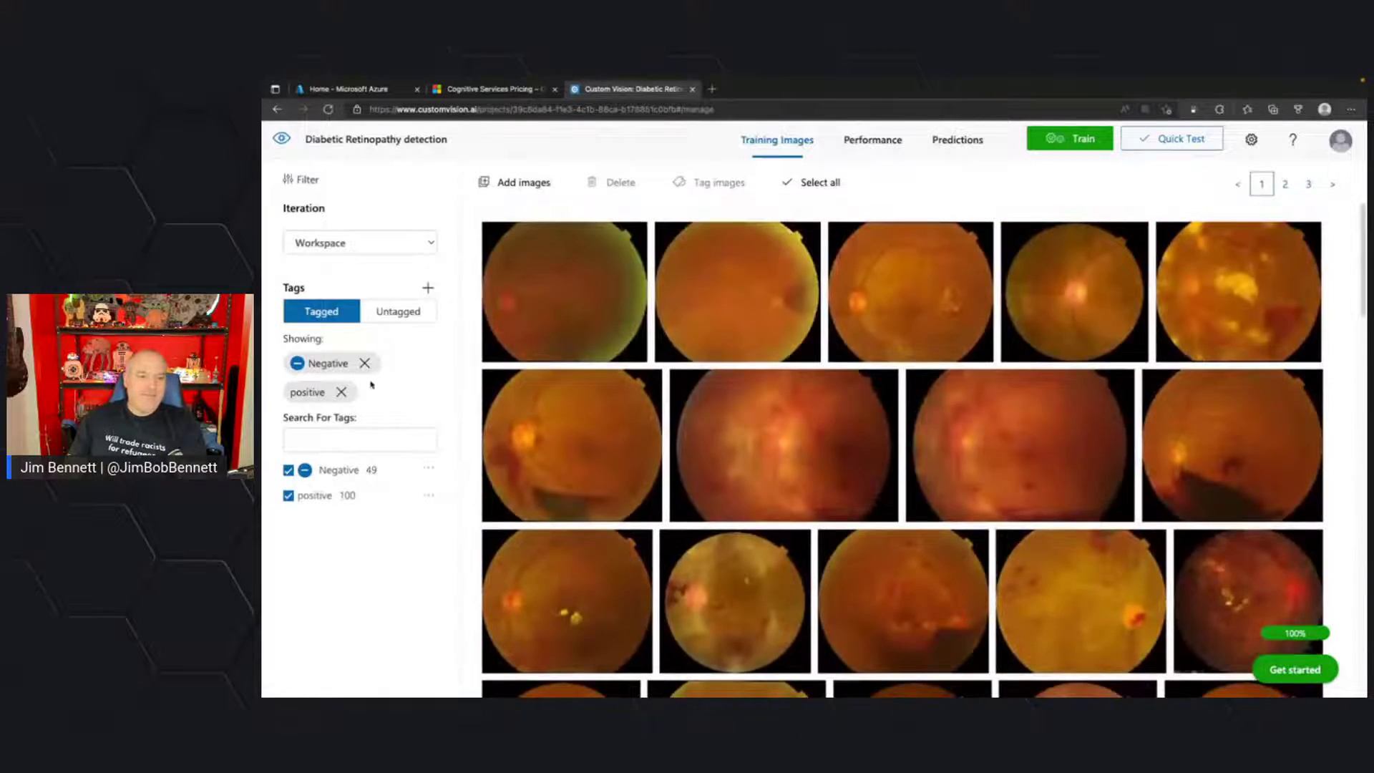
left_click(289, 470)
scroll(697, 433, "down", 1)
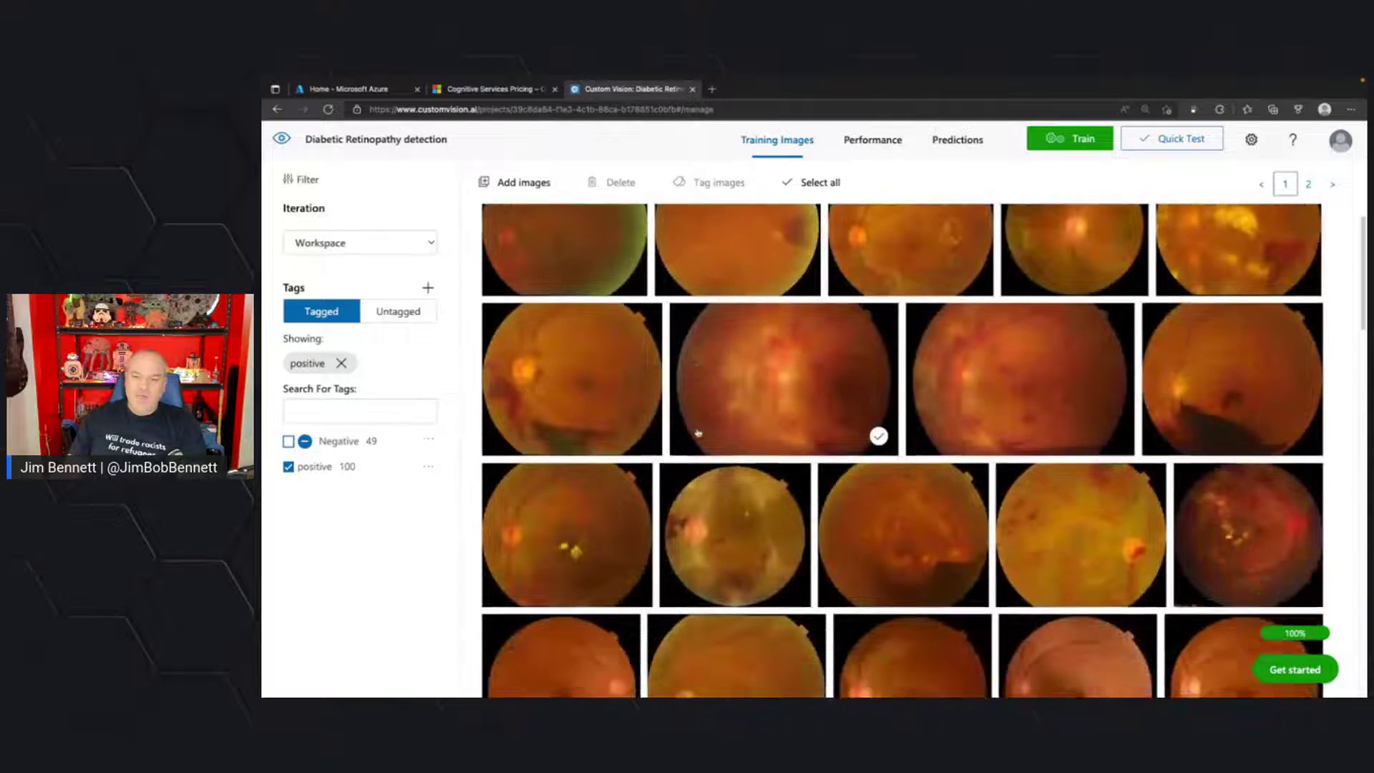
scroll(698, 433, "down", 5)
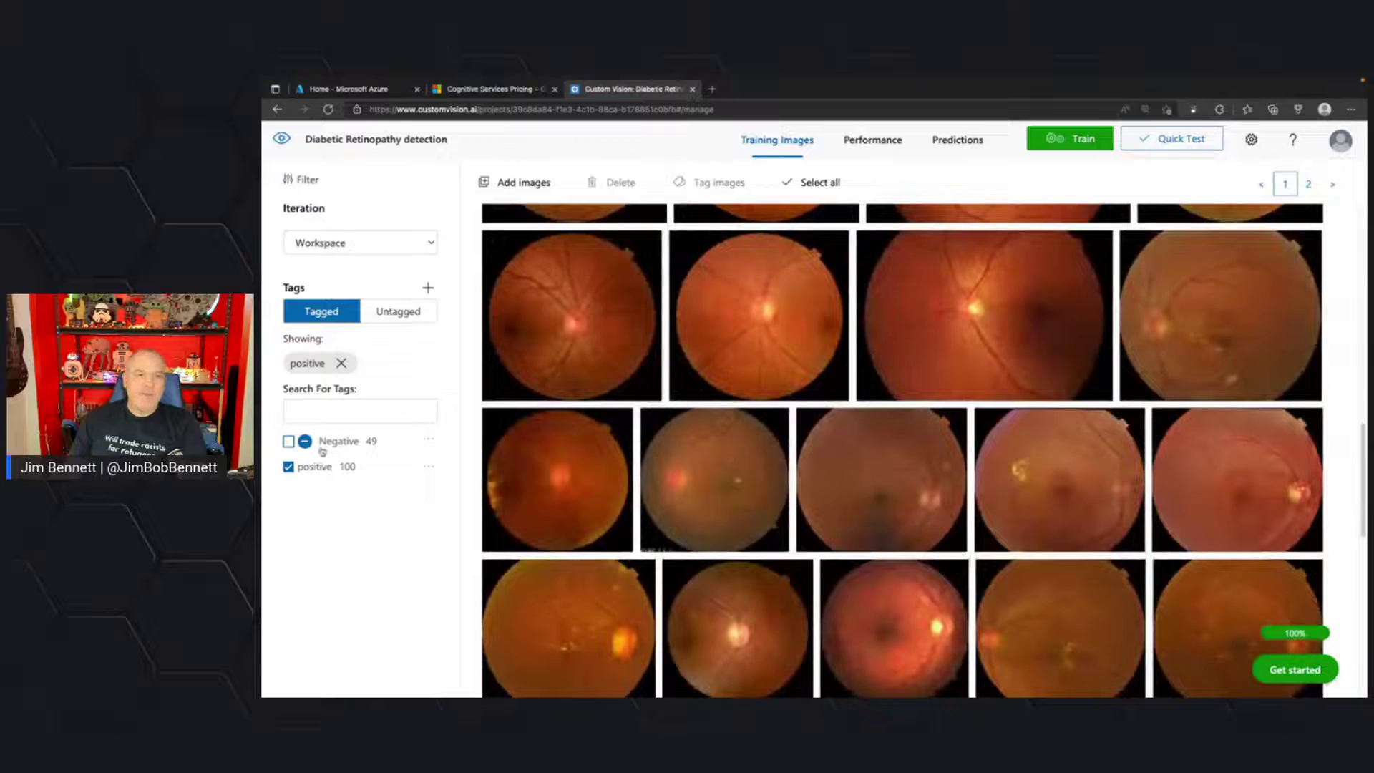
Filter the training images to only the Negative tag, look through them, and show both tags together again.
left_click(288, 441)
left_click(288, 466)
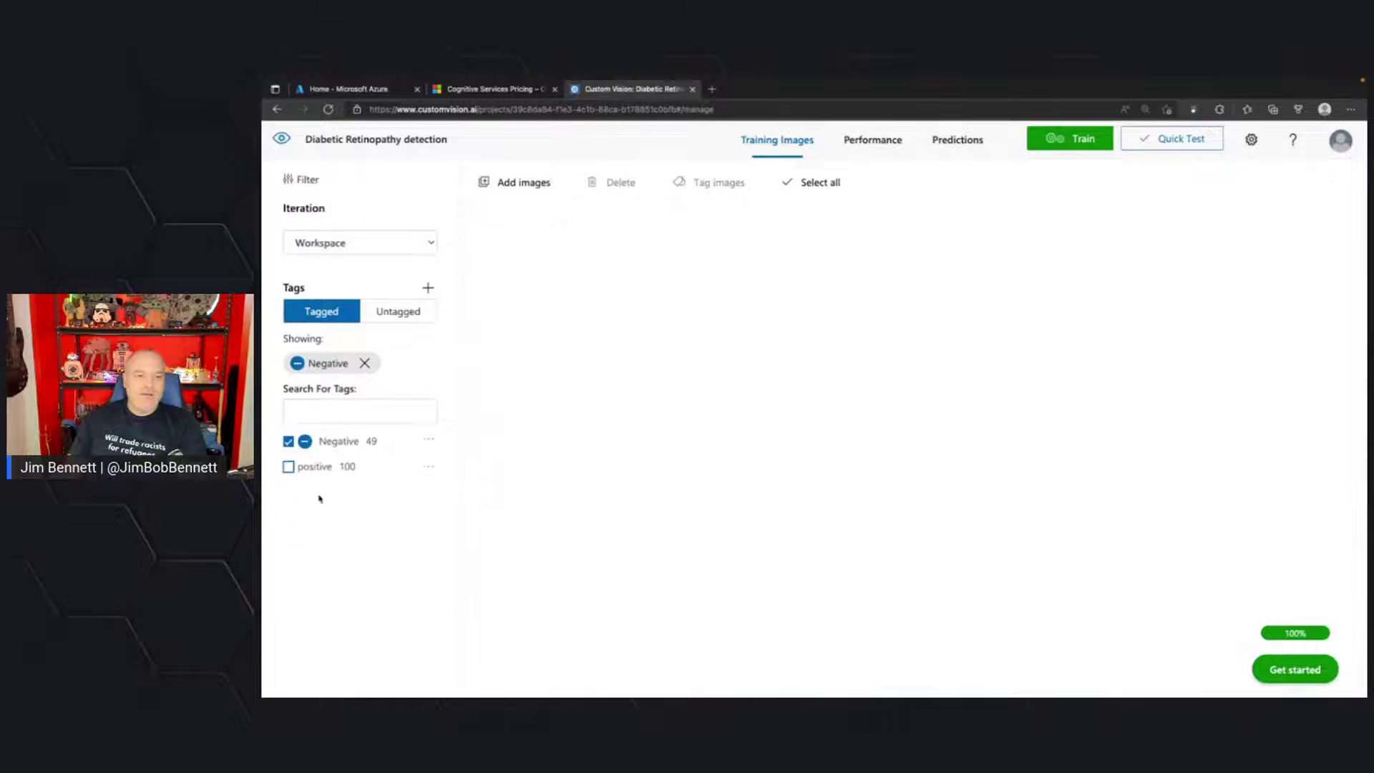
scroll(809, 475, "down", 5)
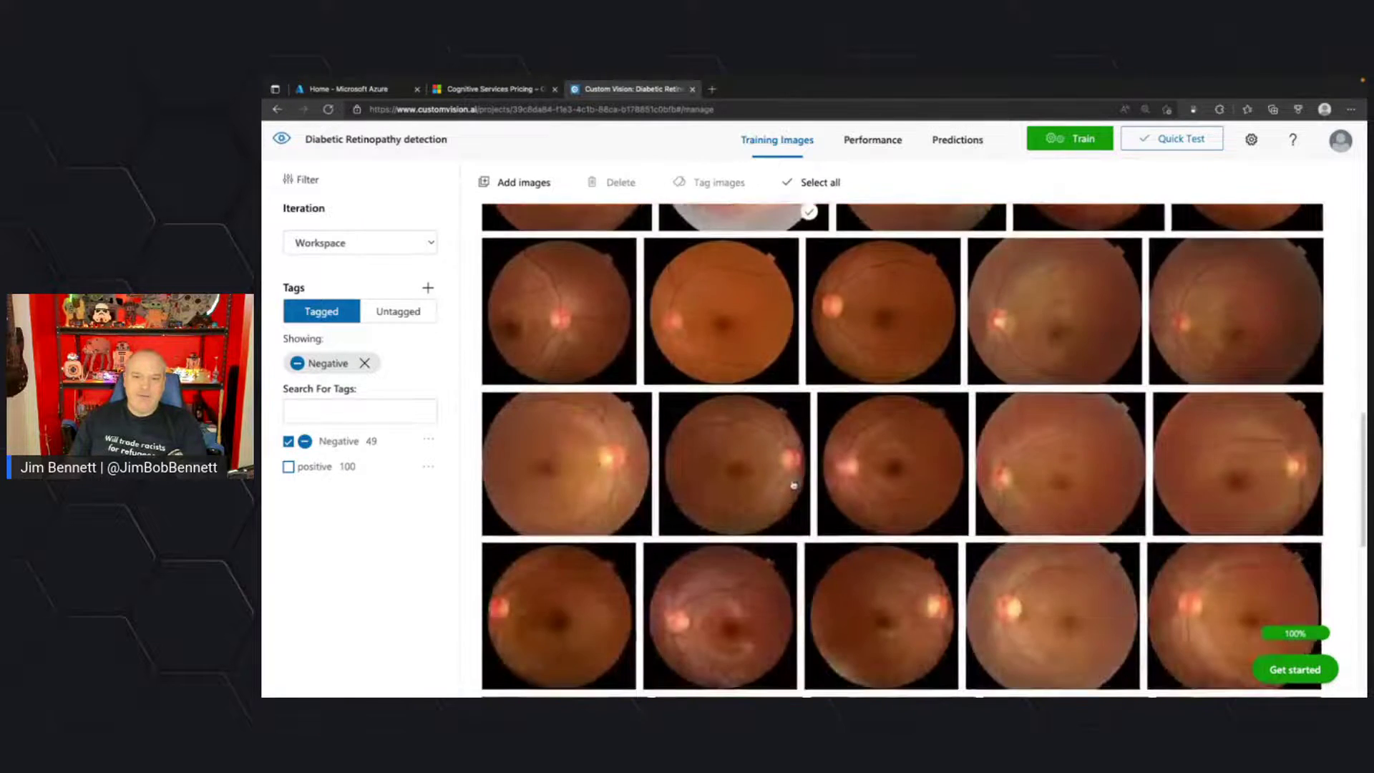
scroll(793, 485, "down", 3)
scroll(794, 493, "down", 1)
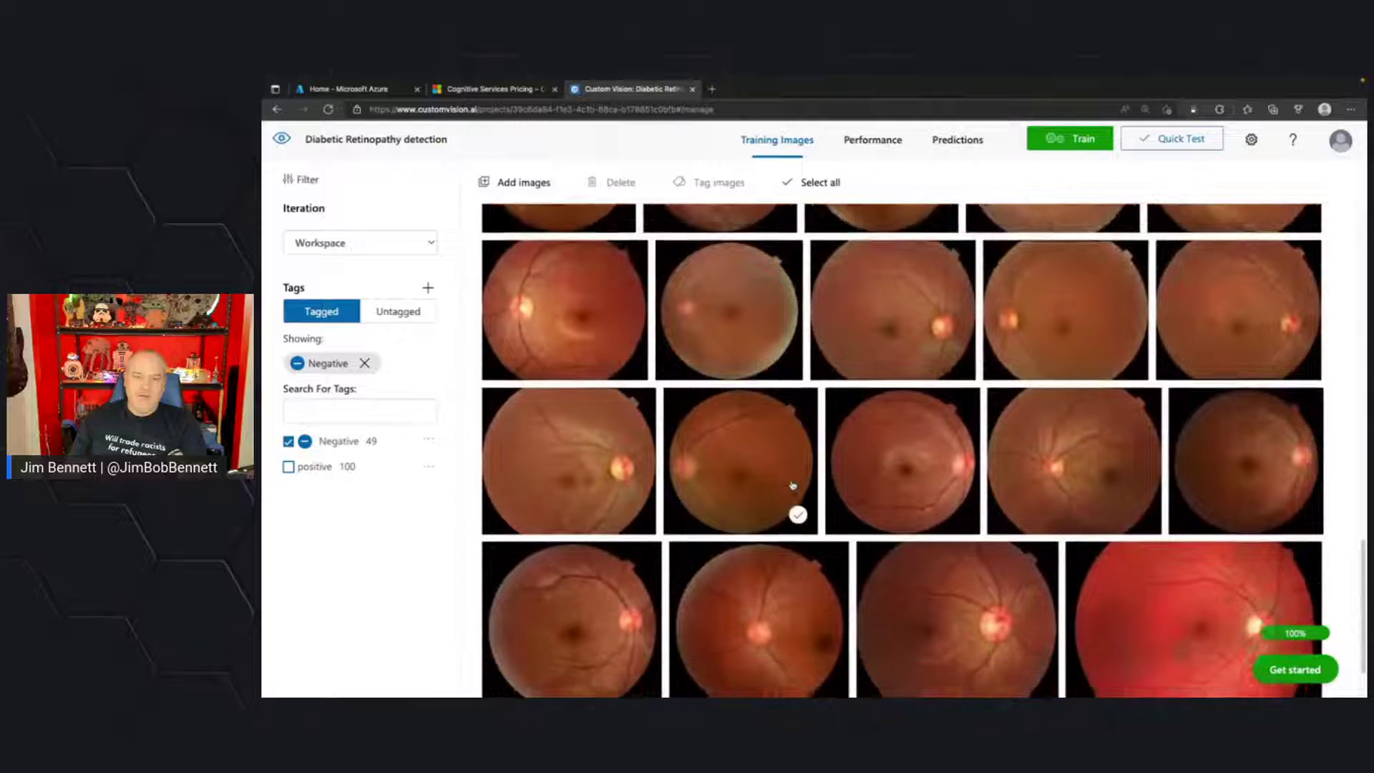
scroll(797, 465, "up", 1)
scroll(1036, 613, "up", 3)
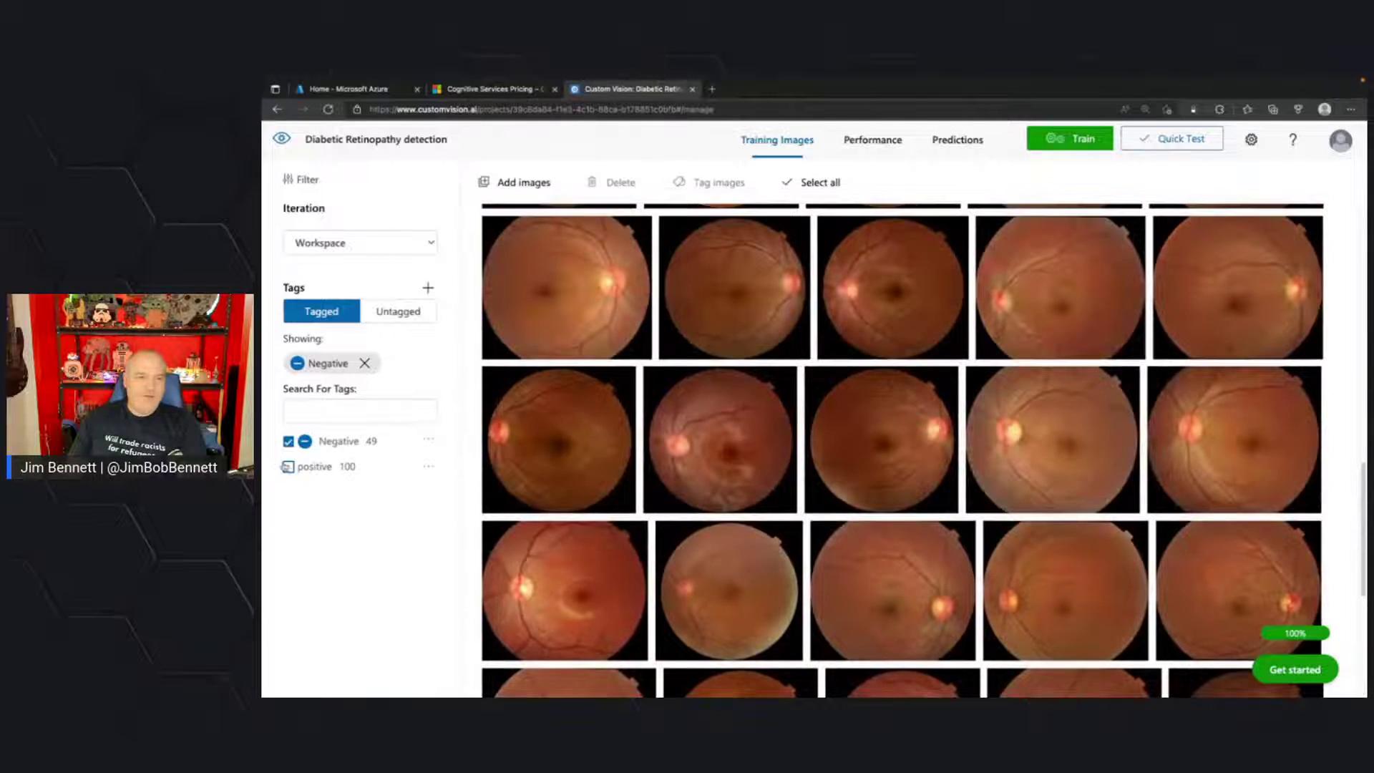
left_click(288, 466)
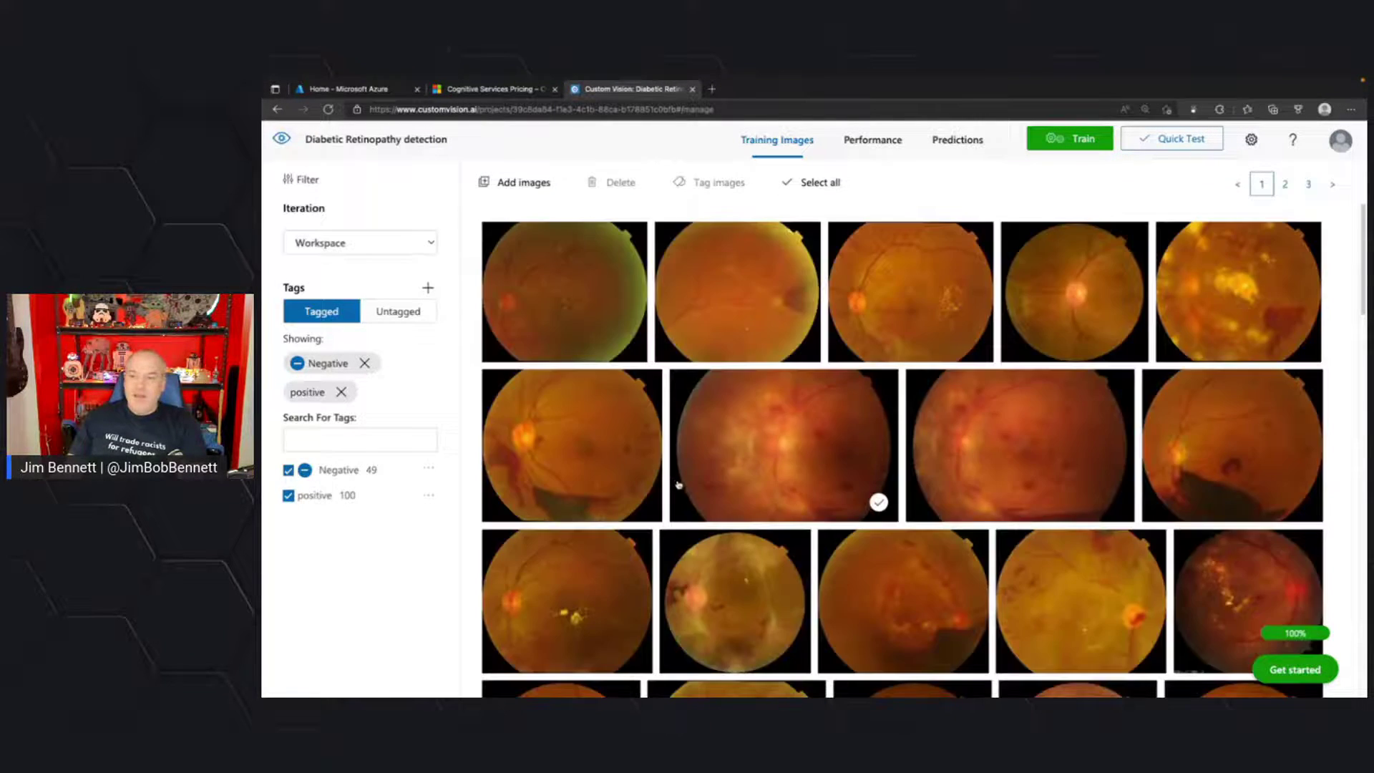
scroll(675, 481, "down", 3)
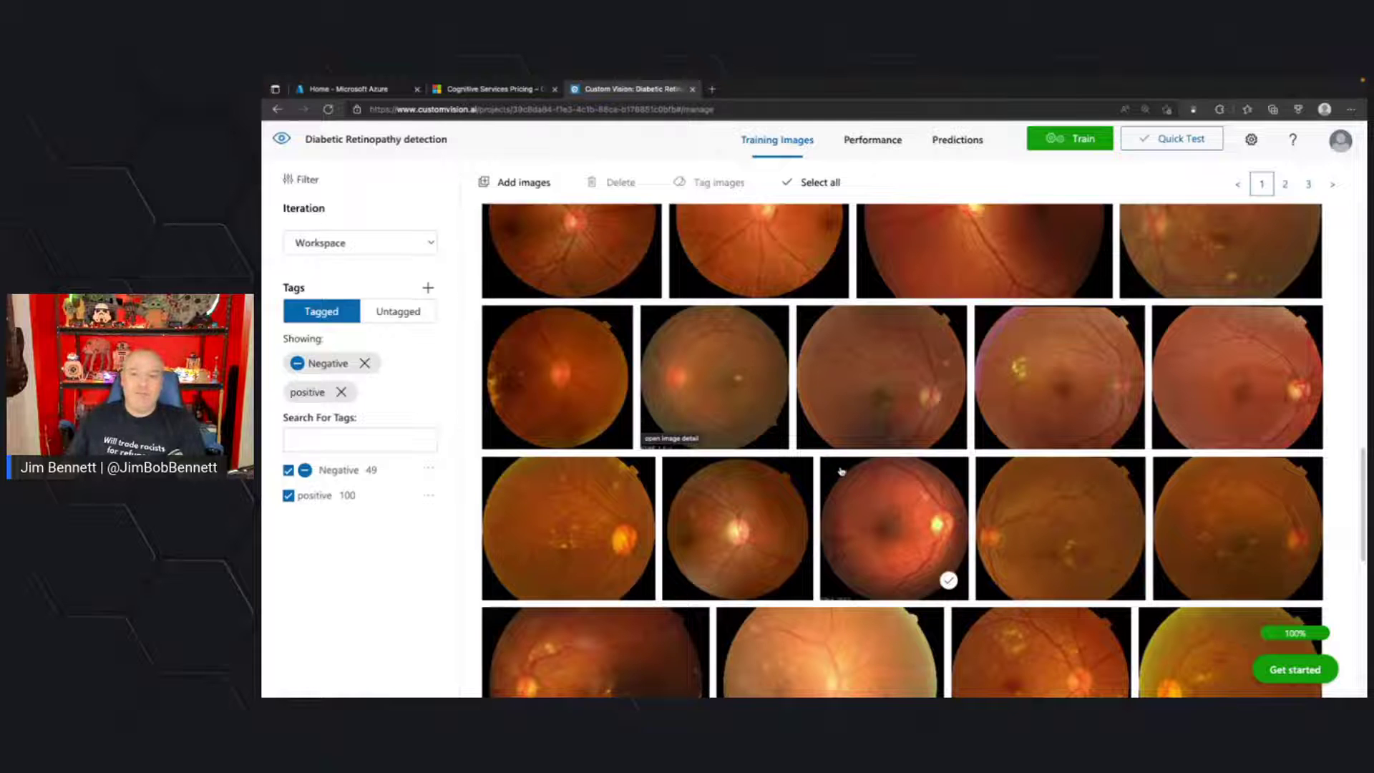
Compare the Quick Training and Advanced Training options, including the training budget, and leave without starting a training run.
left_click(1071, 141)
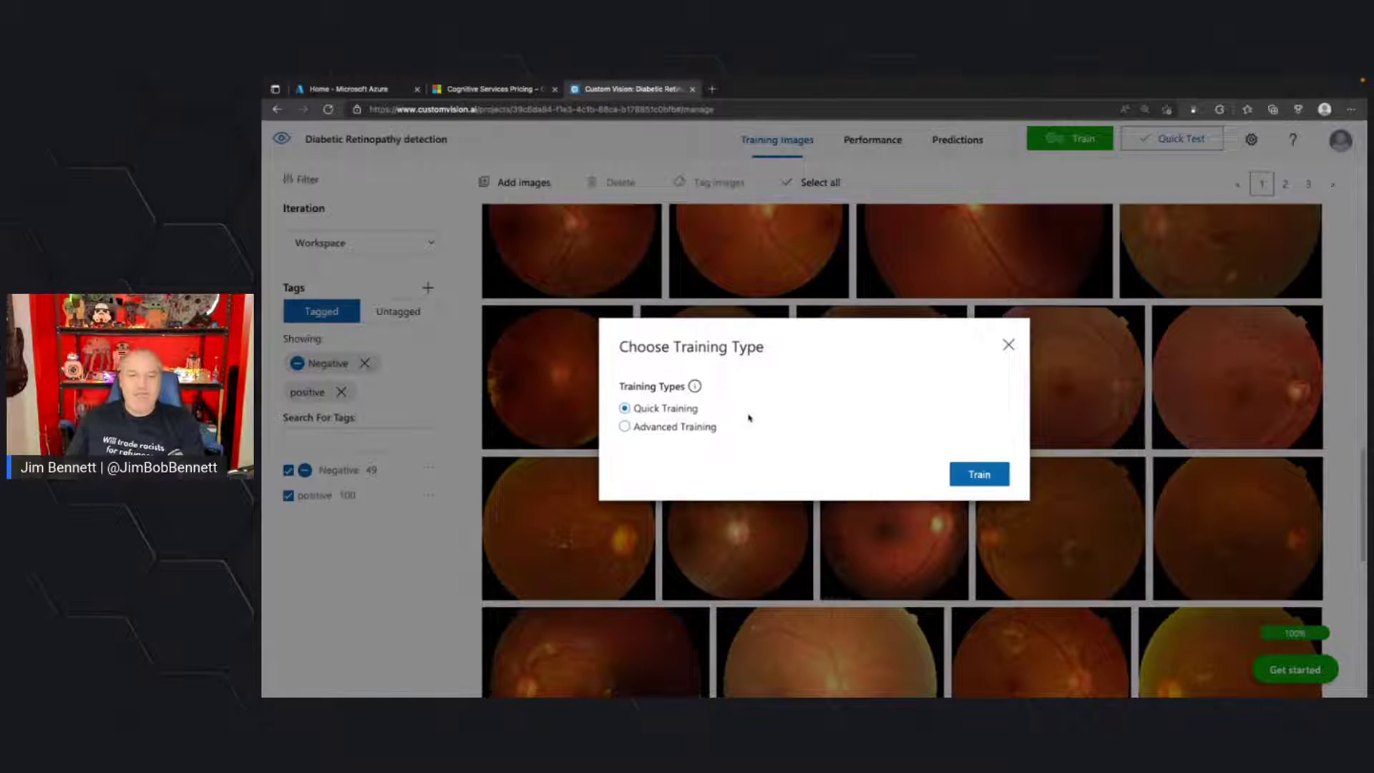
left_click(684, 428)
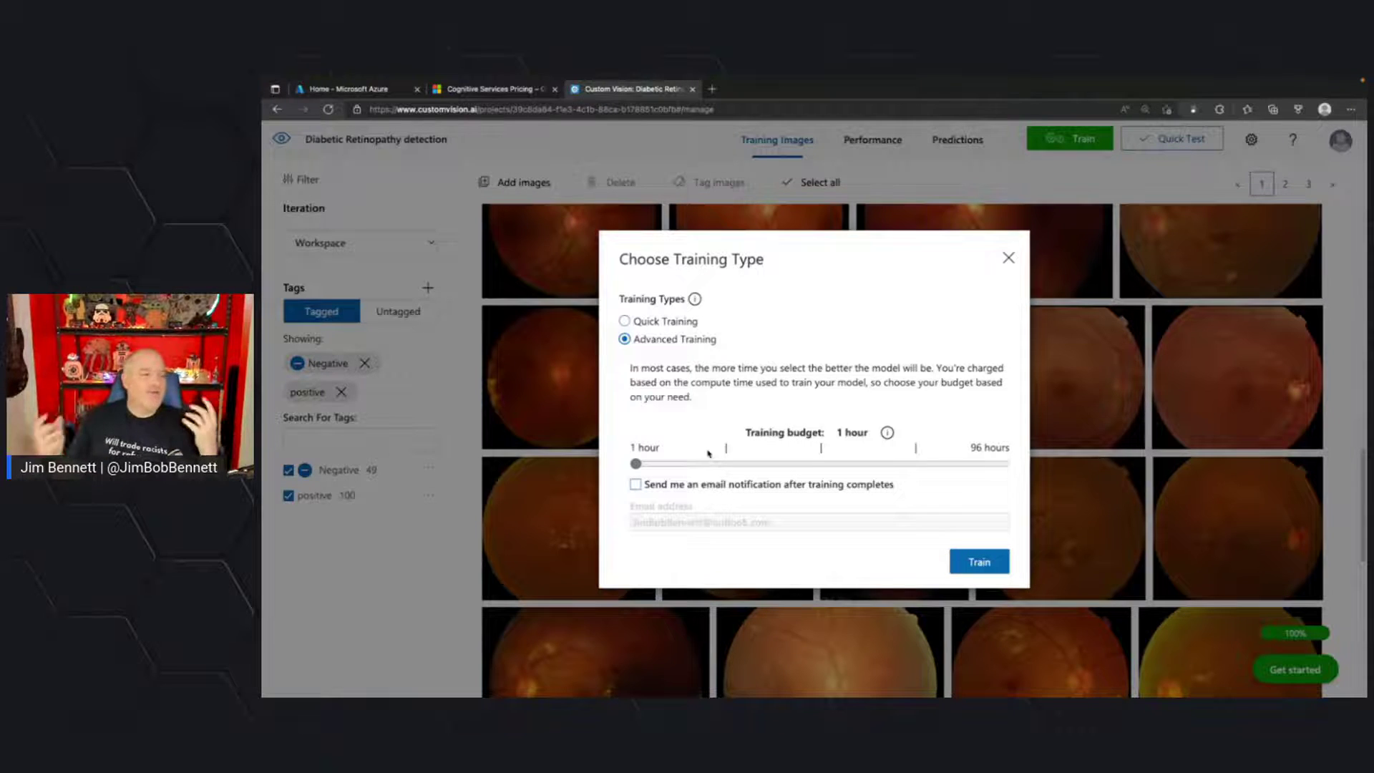
left_click(1008, 258)
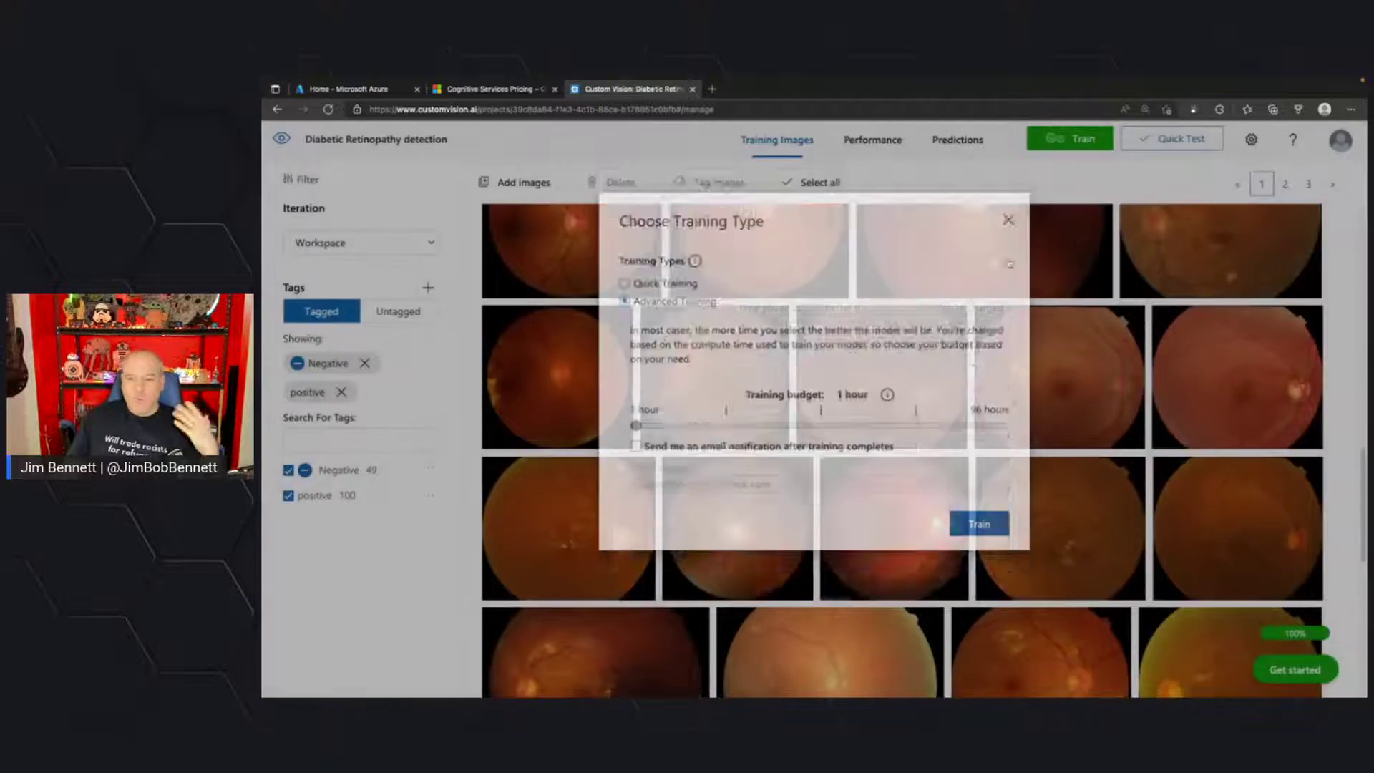
left_click(1079, 139)
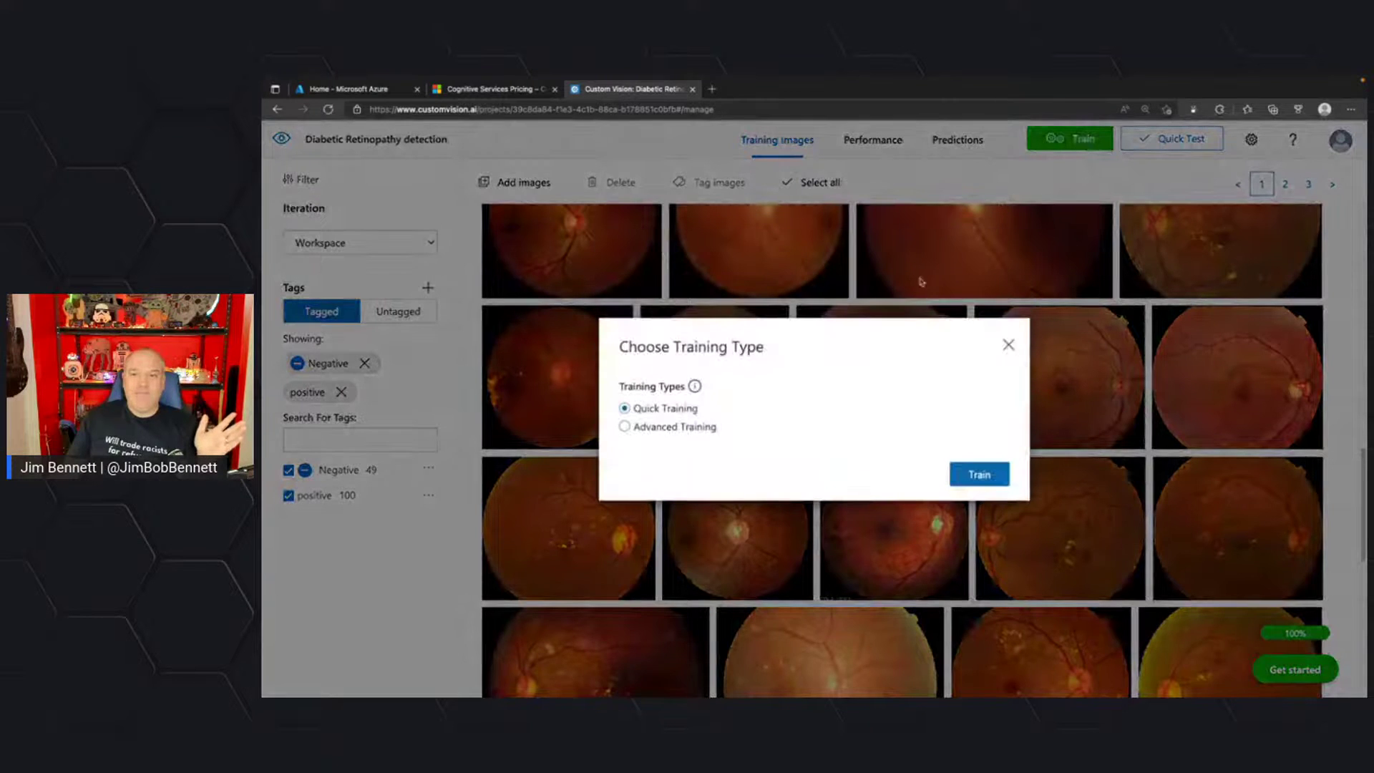
left_click(1013, 349)
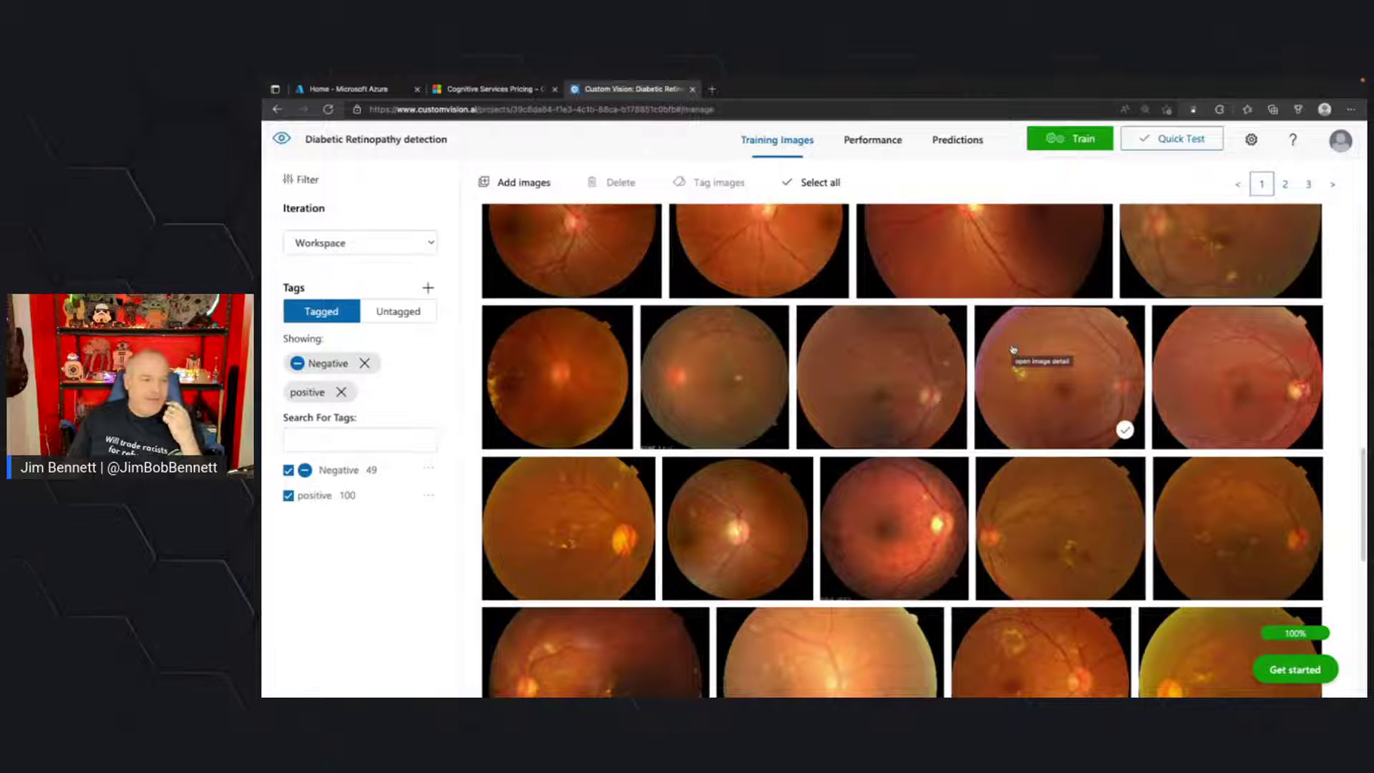
Review the performance of Iteration 1, including overall precision, recall and AP, the per-tag results and the image count warning.
left_click(880, 146)
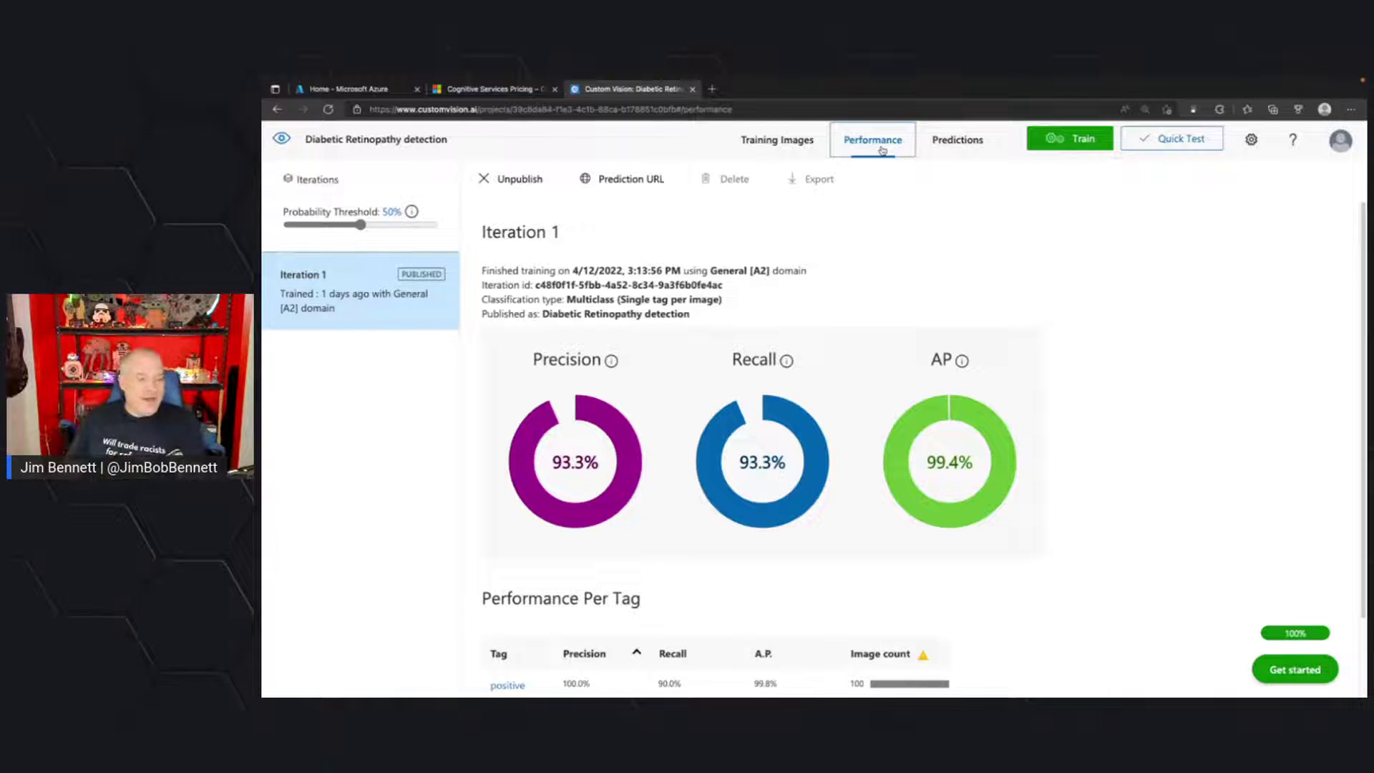
scroll(562, 548, "down", 1)
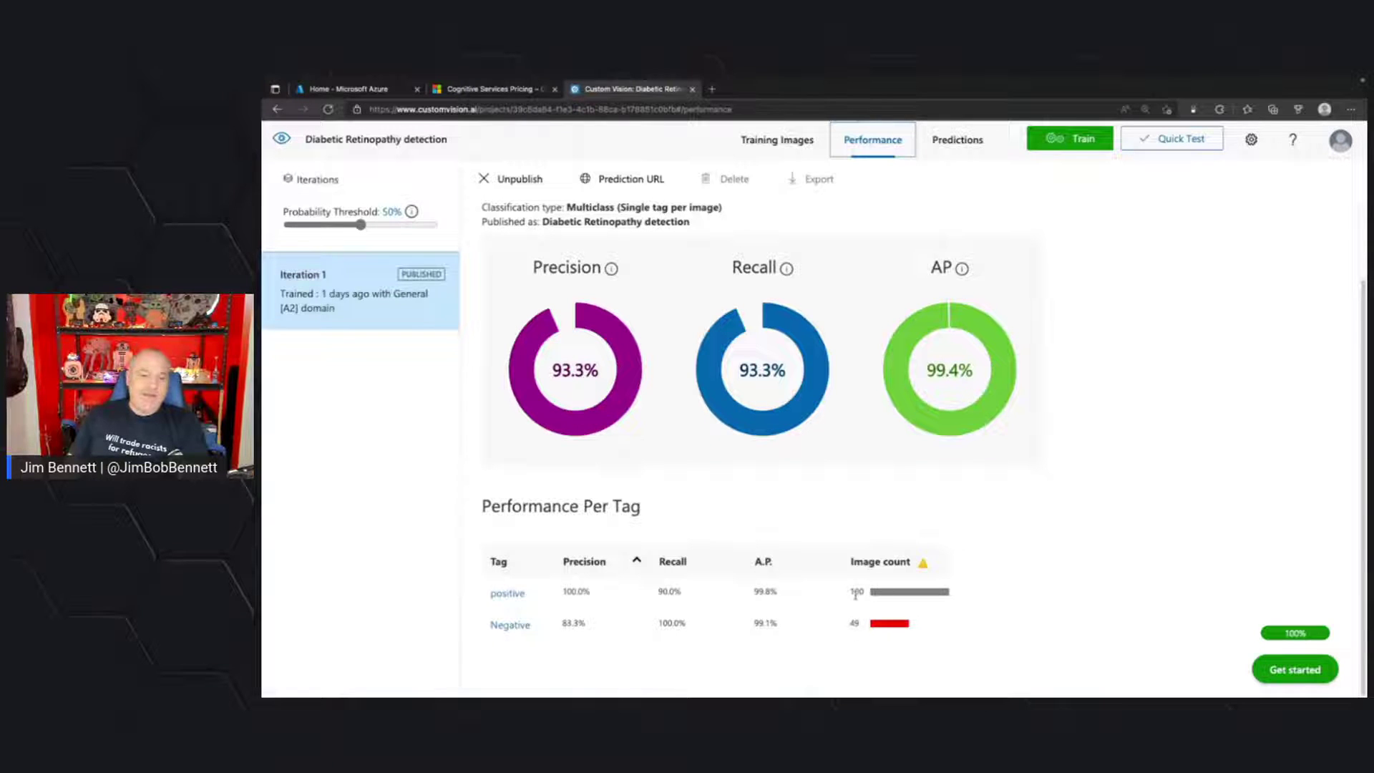
mouse_move(923, 565)
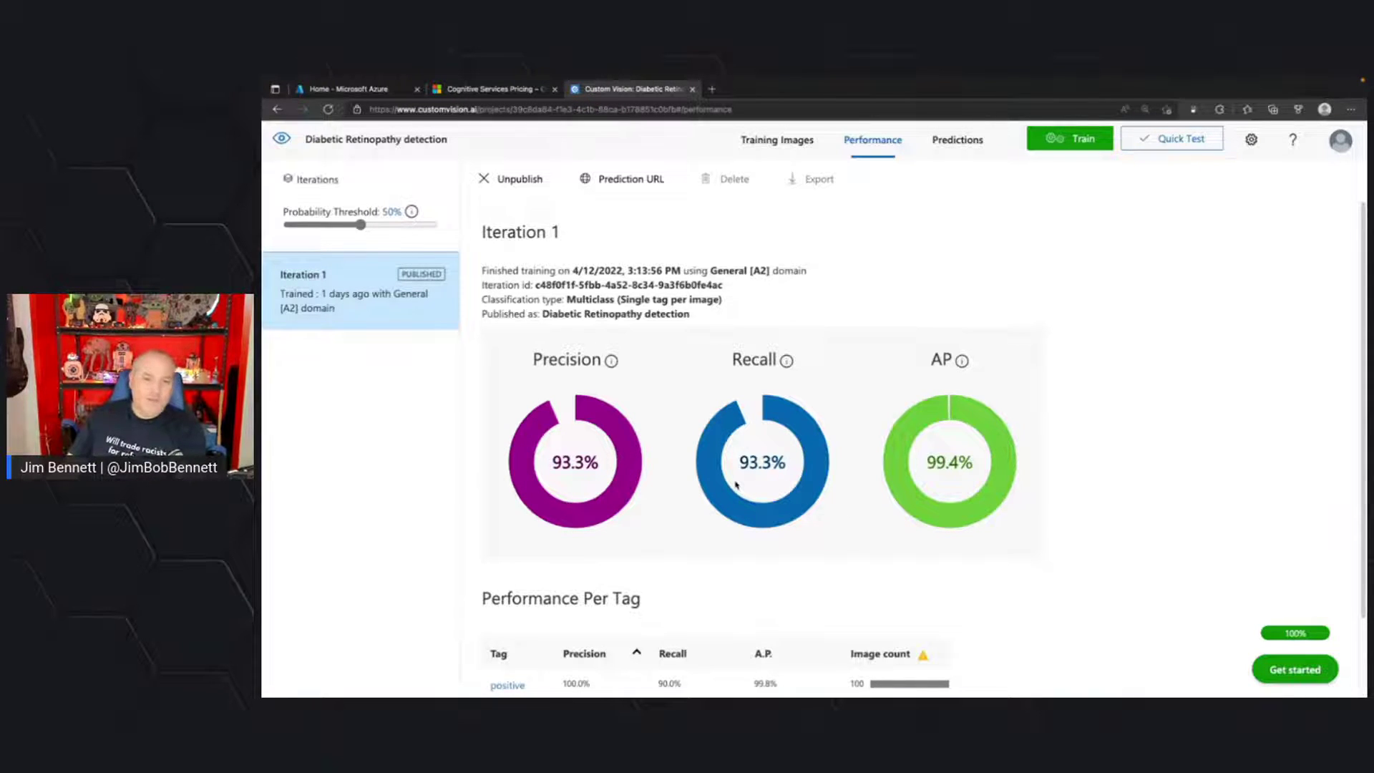
mouse_move(961, 361)
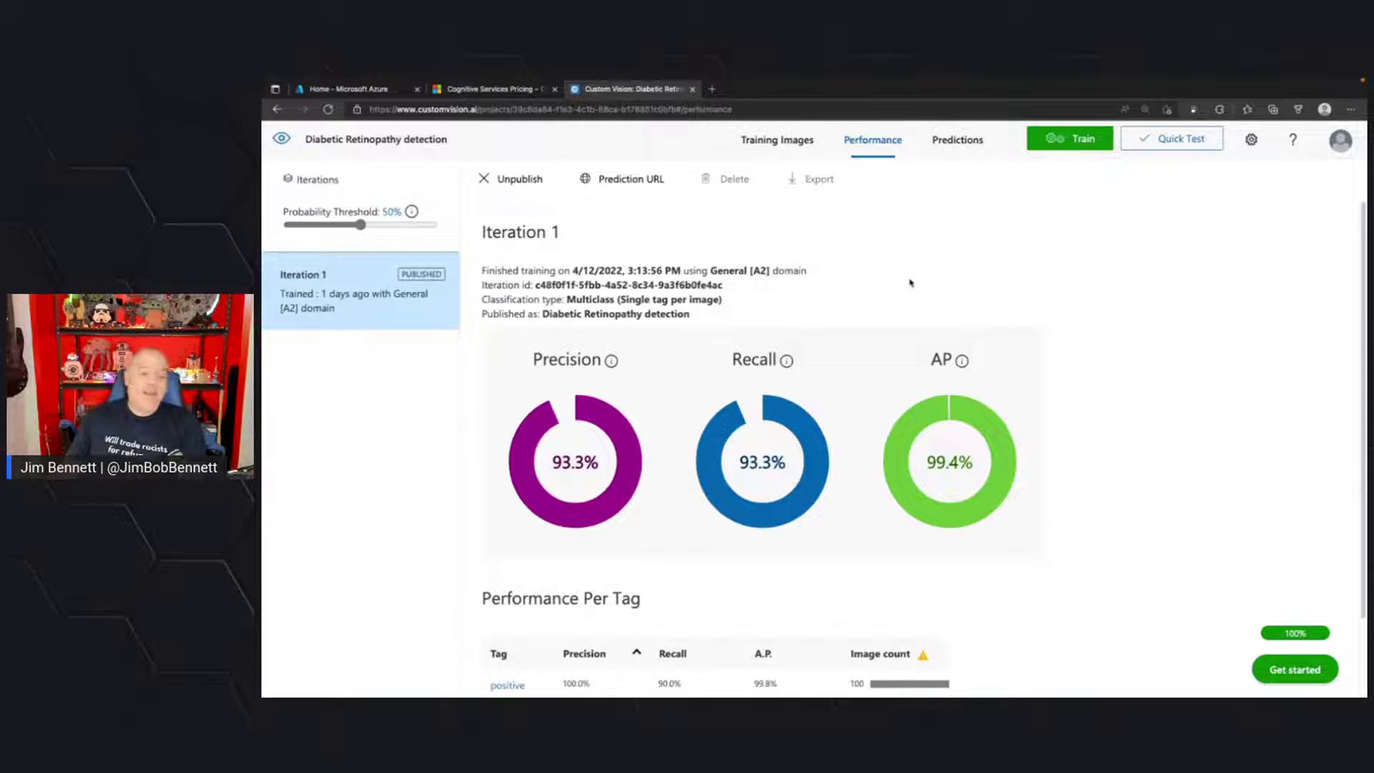
Run a quick test of Iteration 1 on the second image in the testing set's negative folder.
left_click(1182, 139)
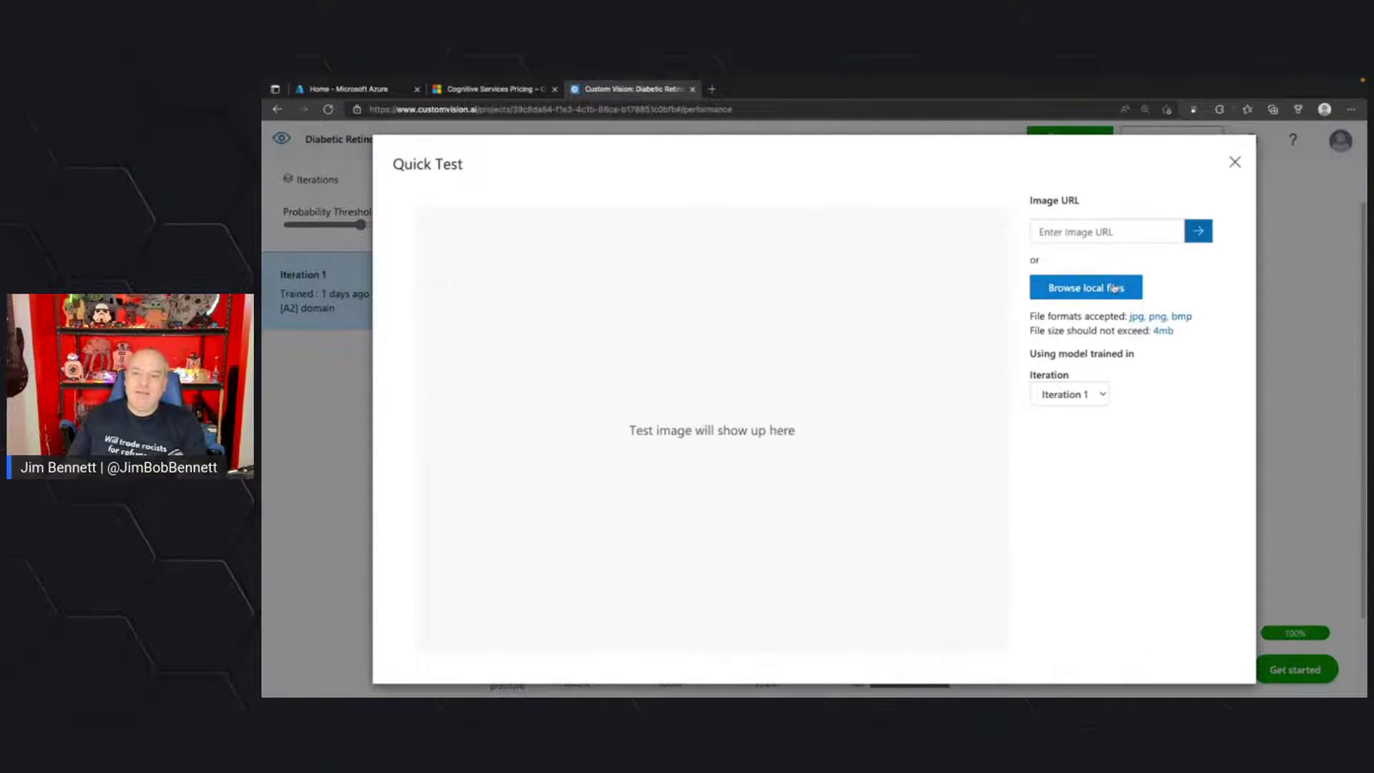
left_click(1114, 288)
left_click(826, 280)
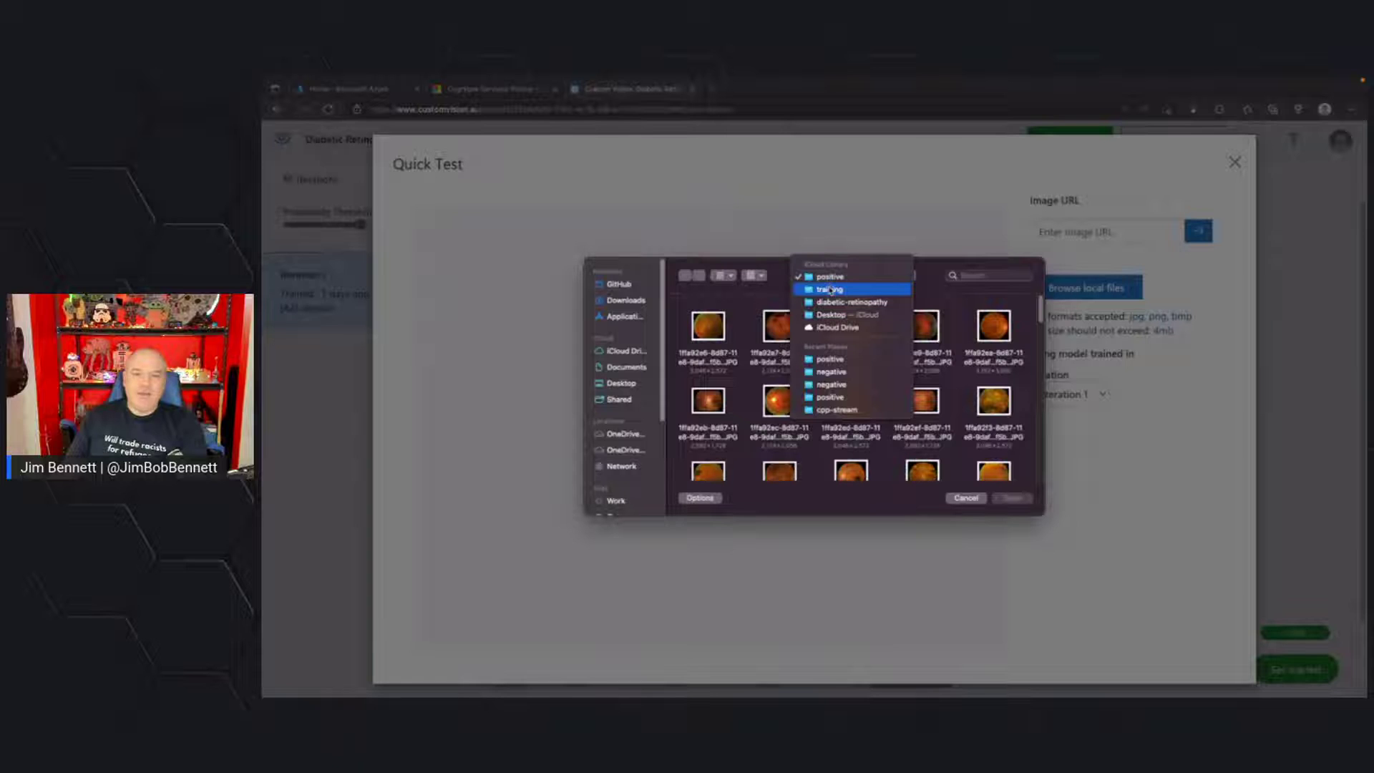
left_click(852, 301)
double_click(701, 328)
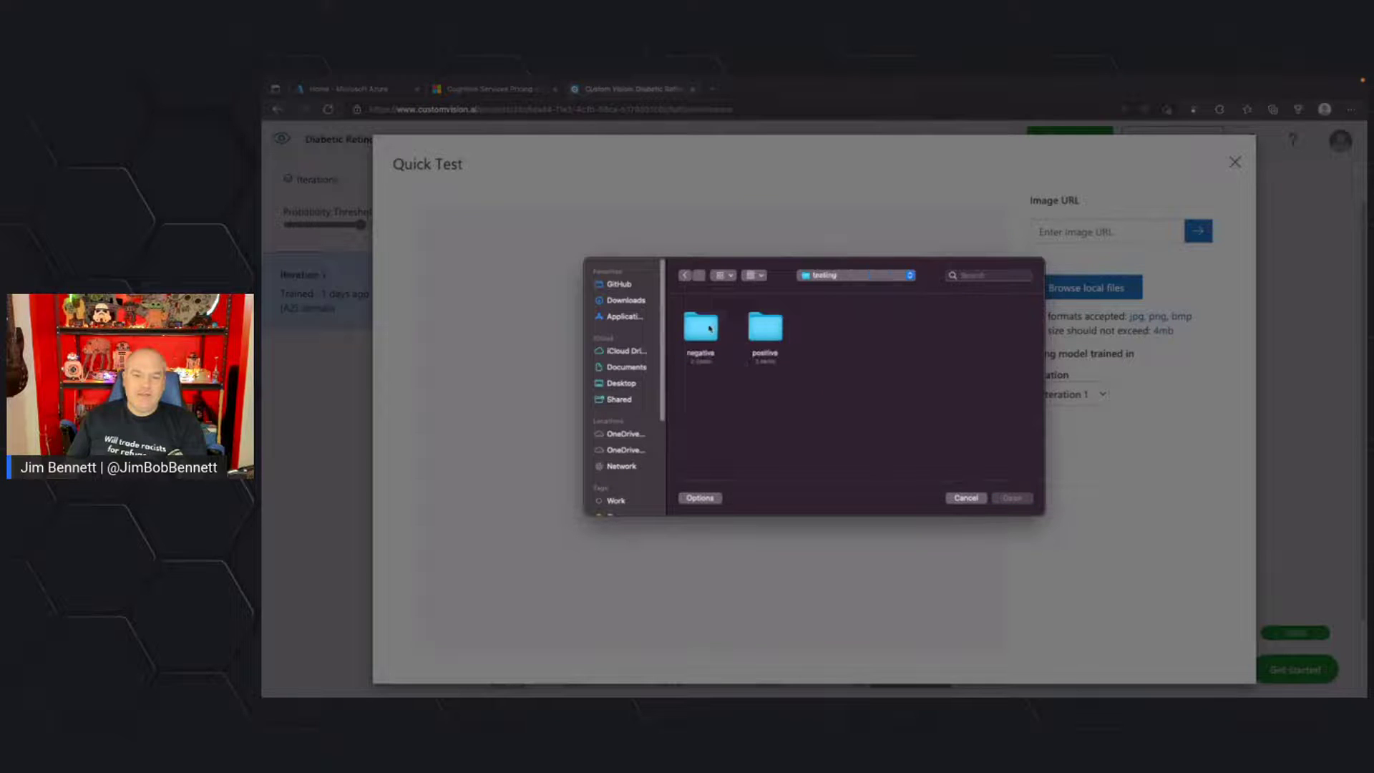
double_click(709, 328)
double_click(765, 326)
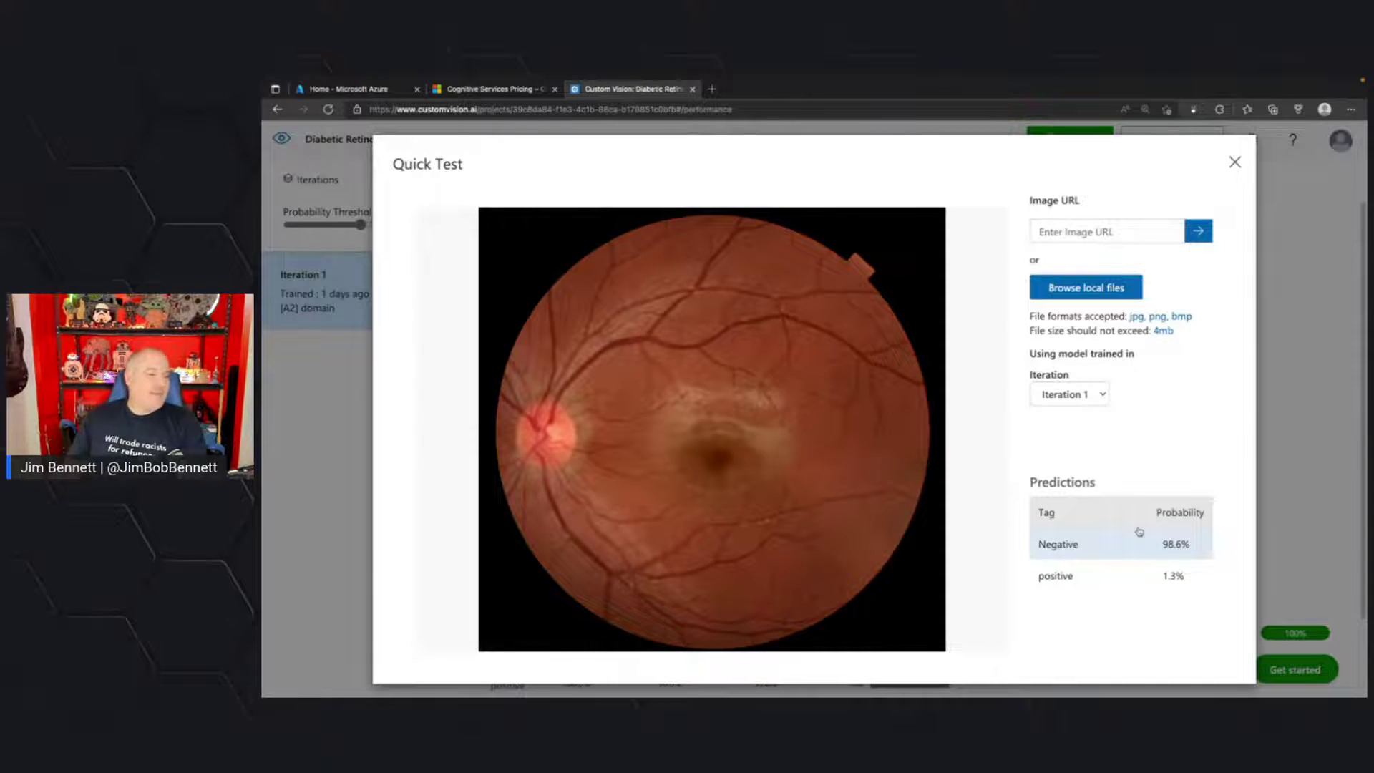
Quick-test the second image in the testing set's positive folder and close the test.
left_click(1091, 286)
left_click(845, 277)
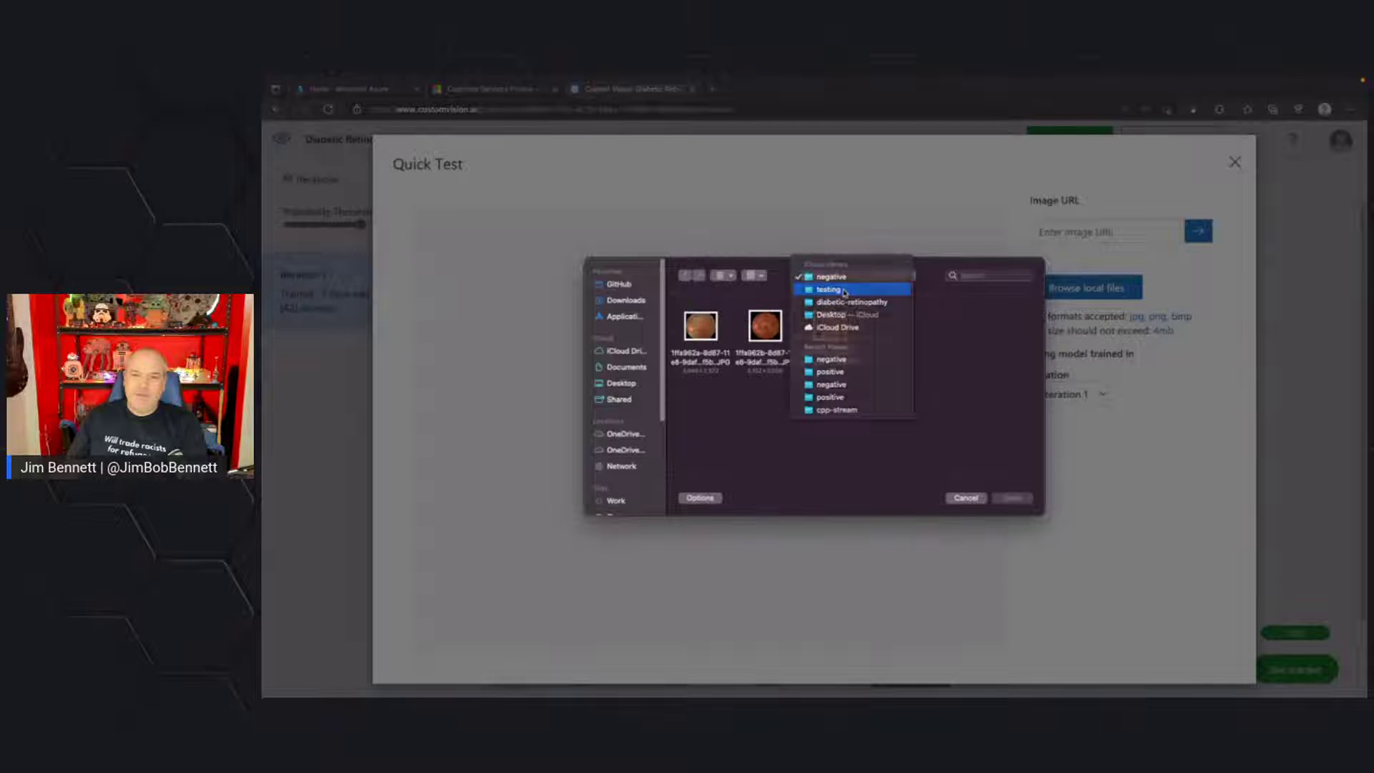
left_click(844, 291)
double_click(771, 329)
double_click(765, 328)
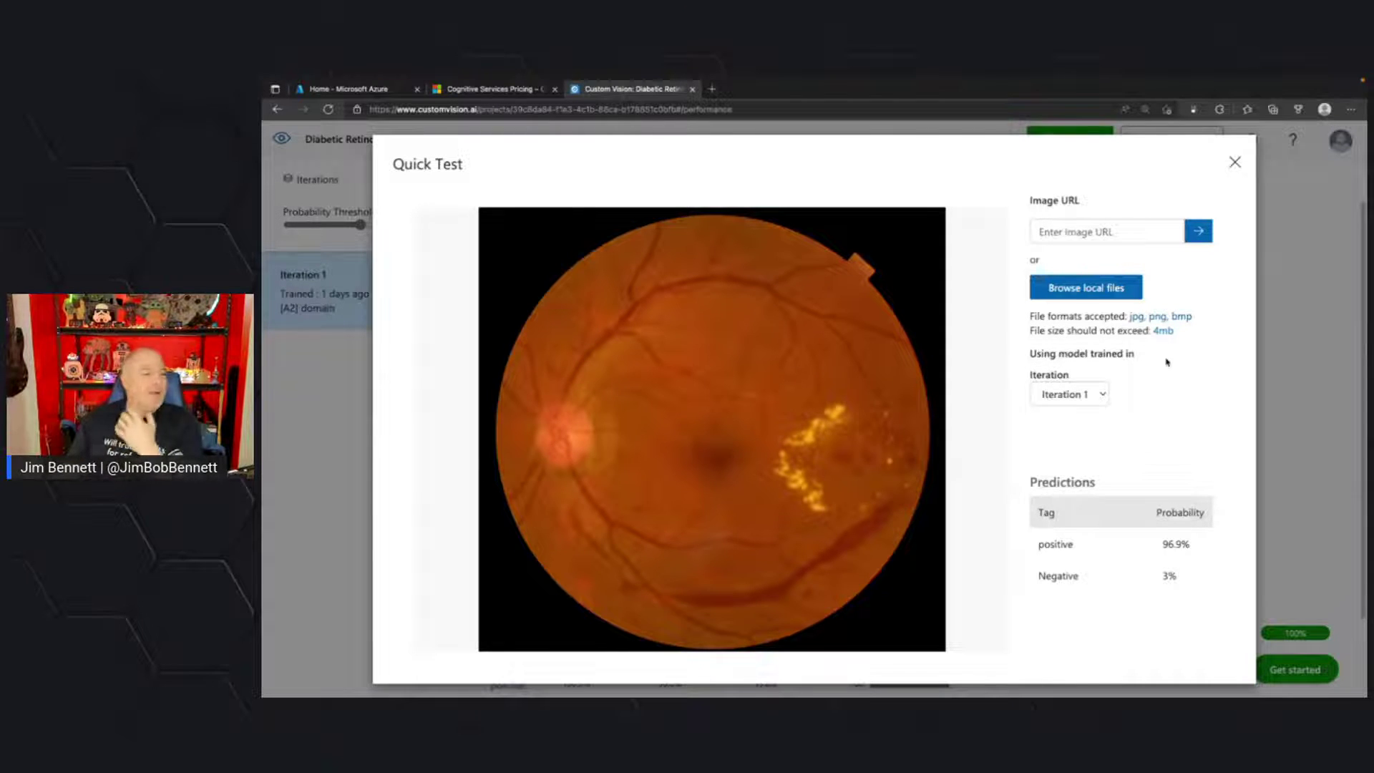
left_click(1234, 162)
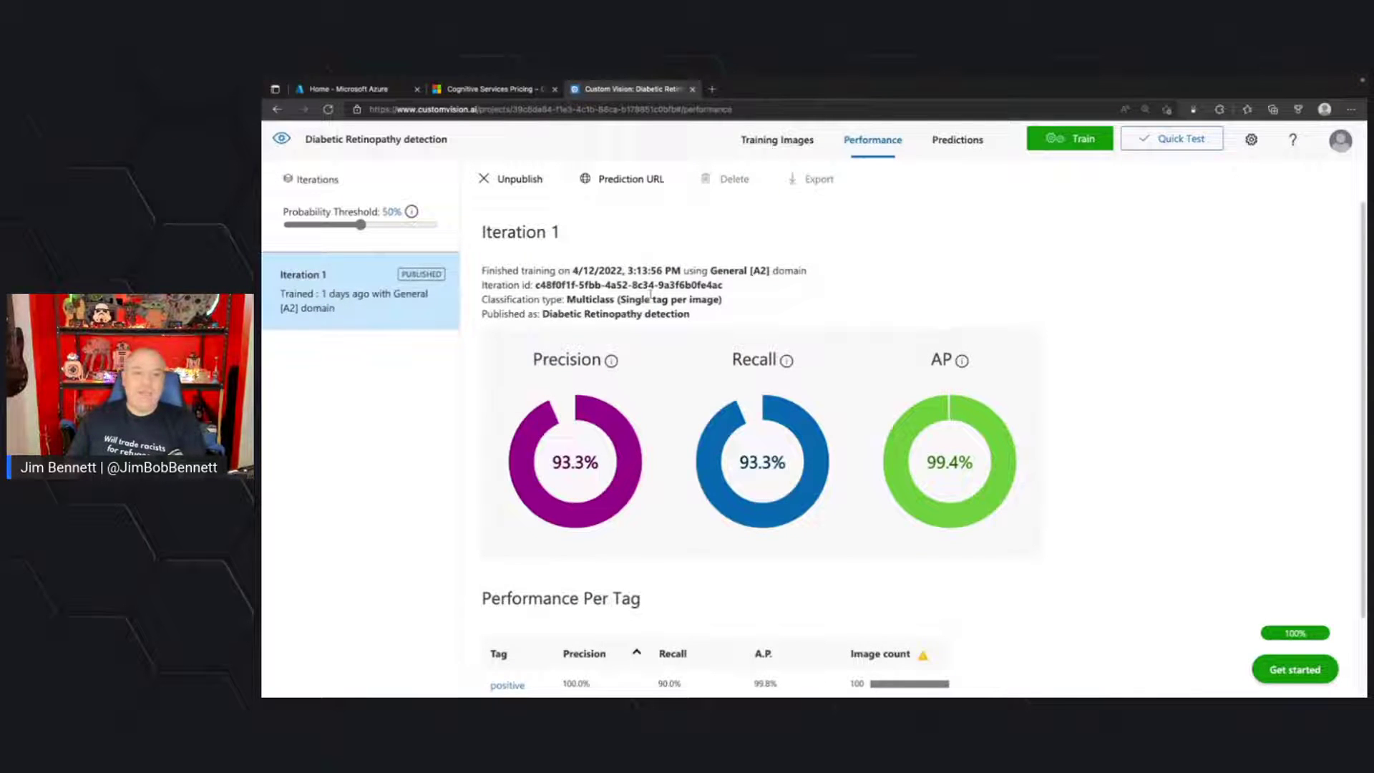
View the Prediction API instructions for using the published iteration with an image URL or file, and dismiss them.
left_click(591, 185)
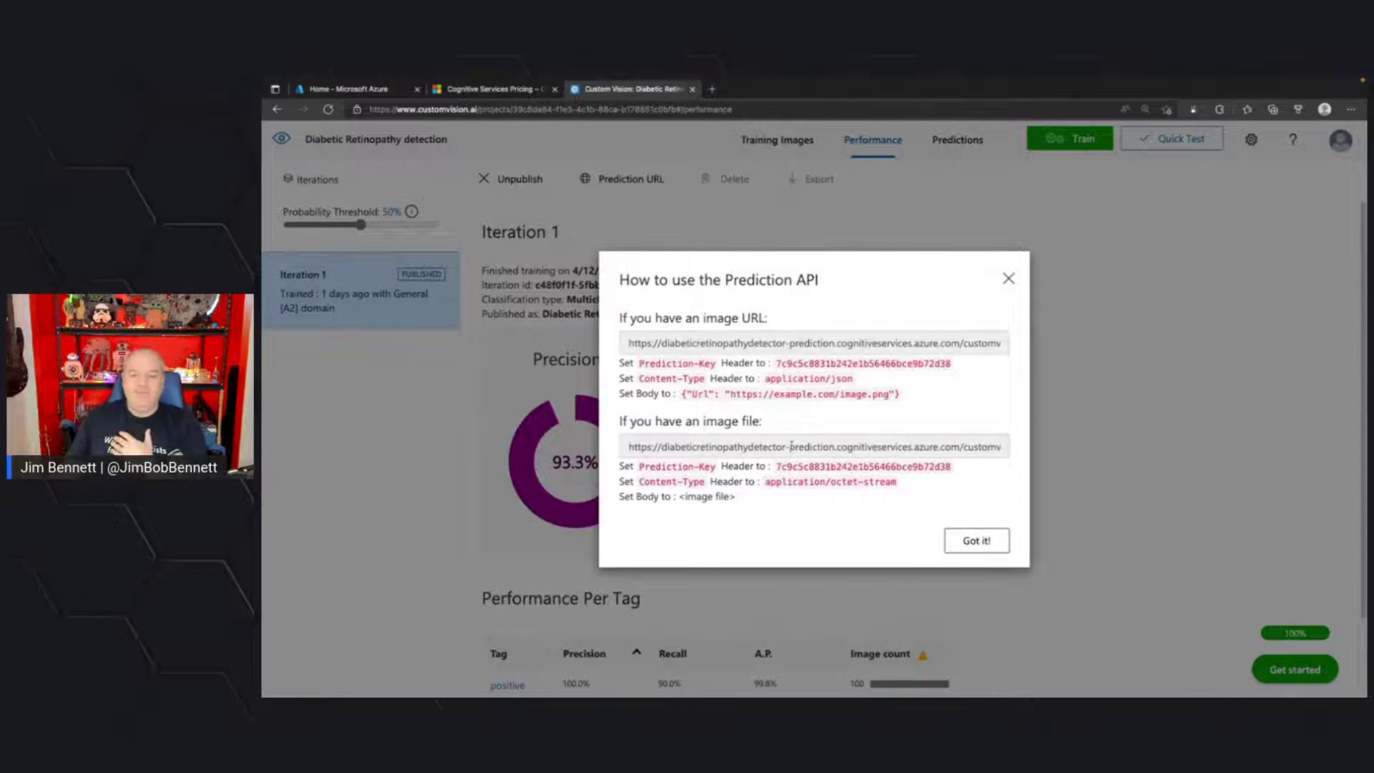
left_click(1009, 279)
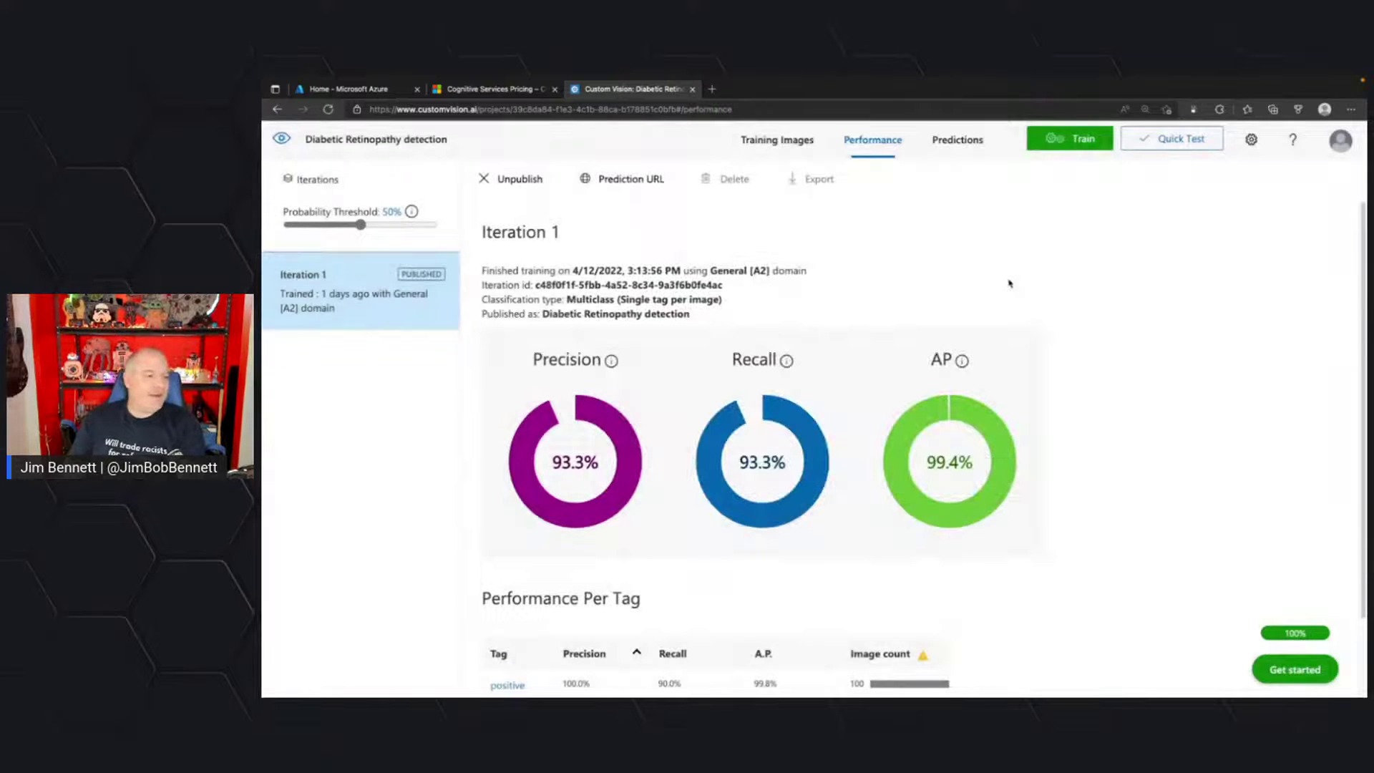
Inspect the third stored prediction image and the tags available for it, and close its details without tagging it.
left_click(960, 143)
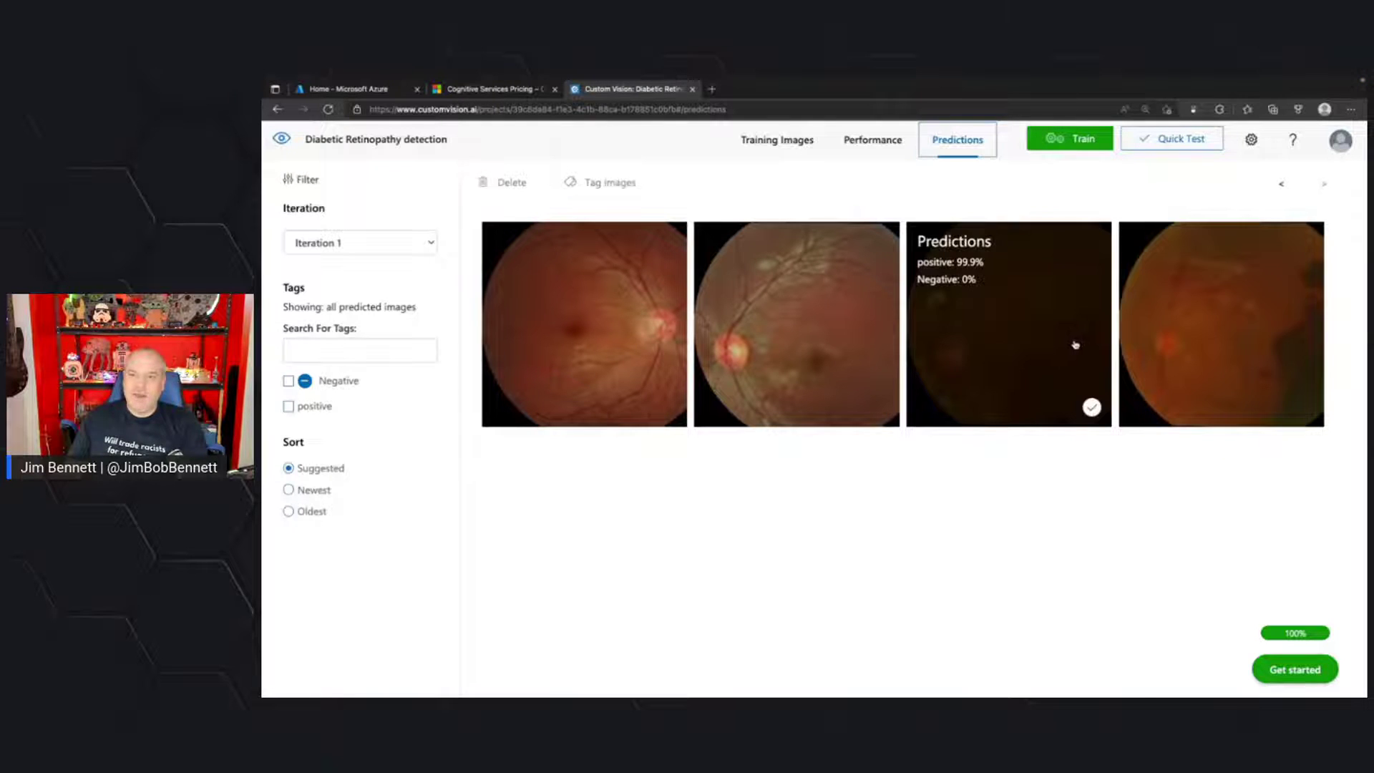
left_click(972, 361)
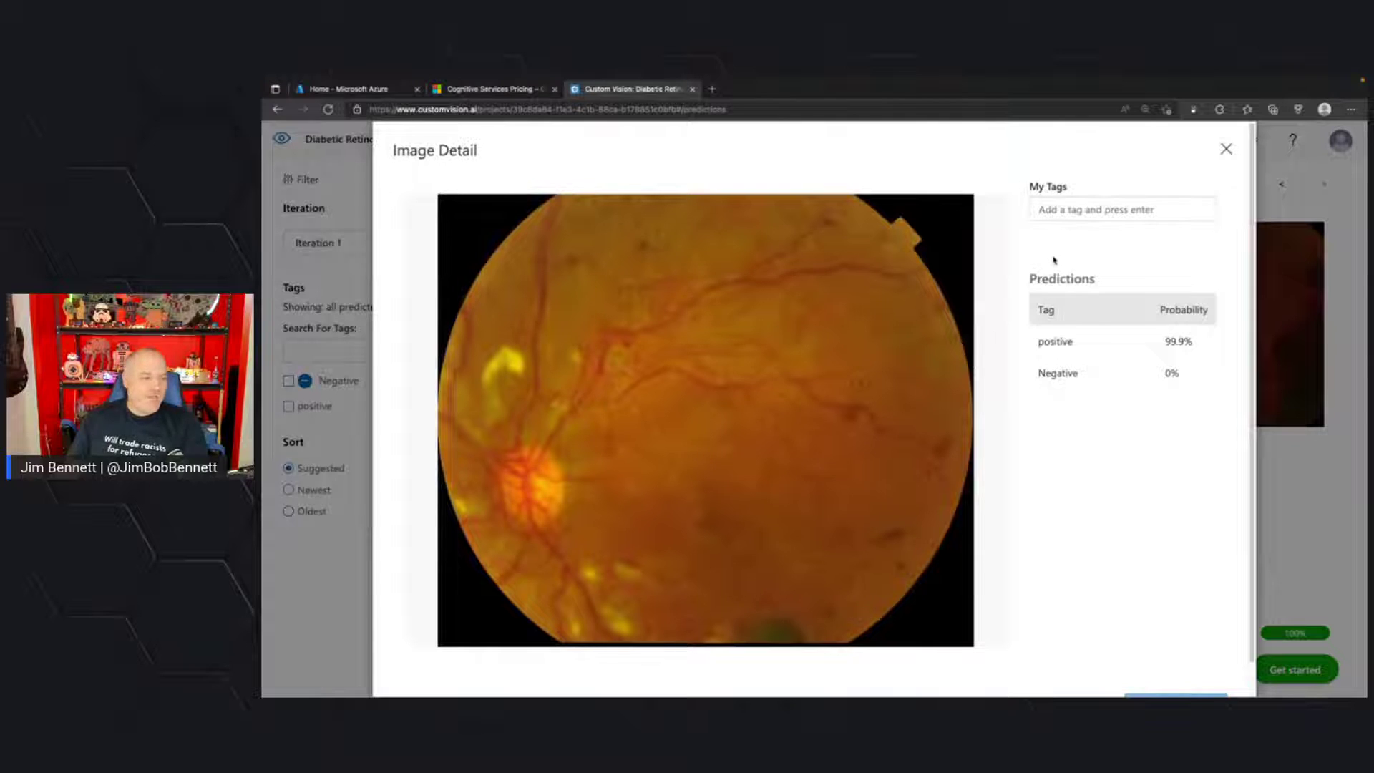
left_click(1096, 215)
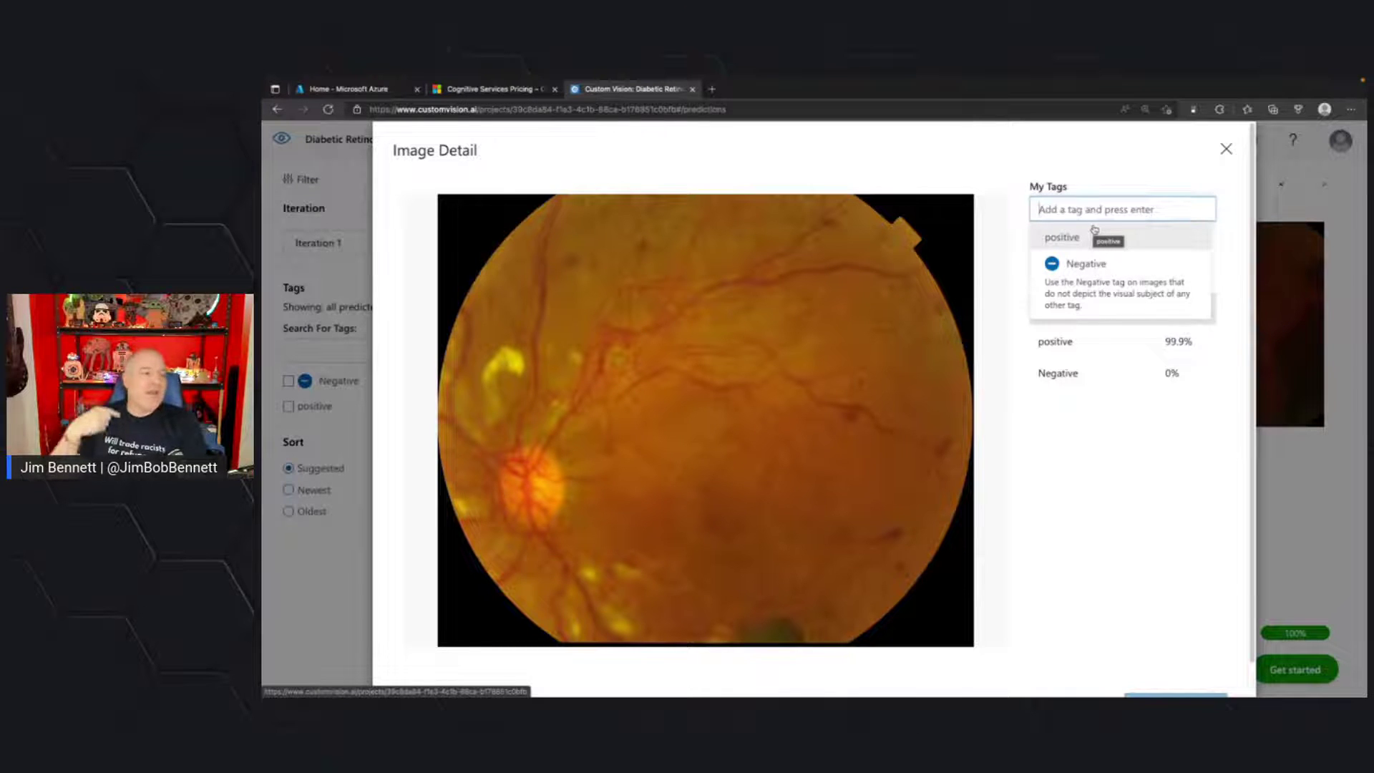
left_click(1227, 150)
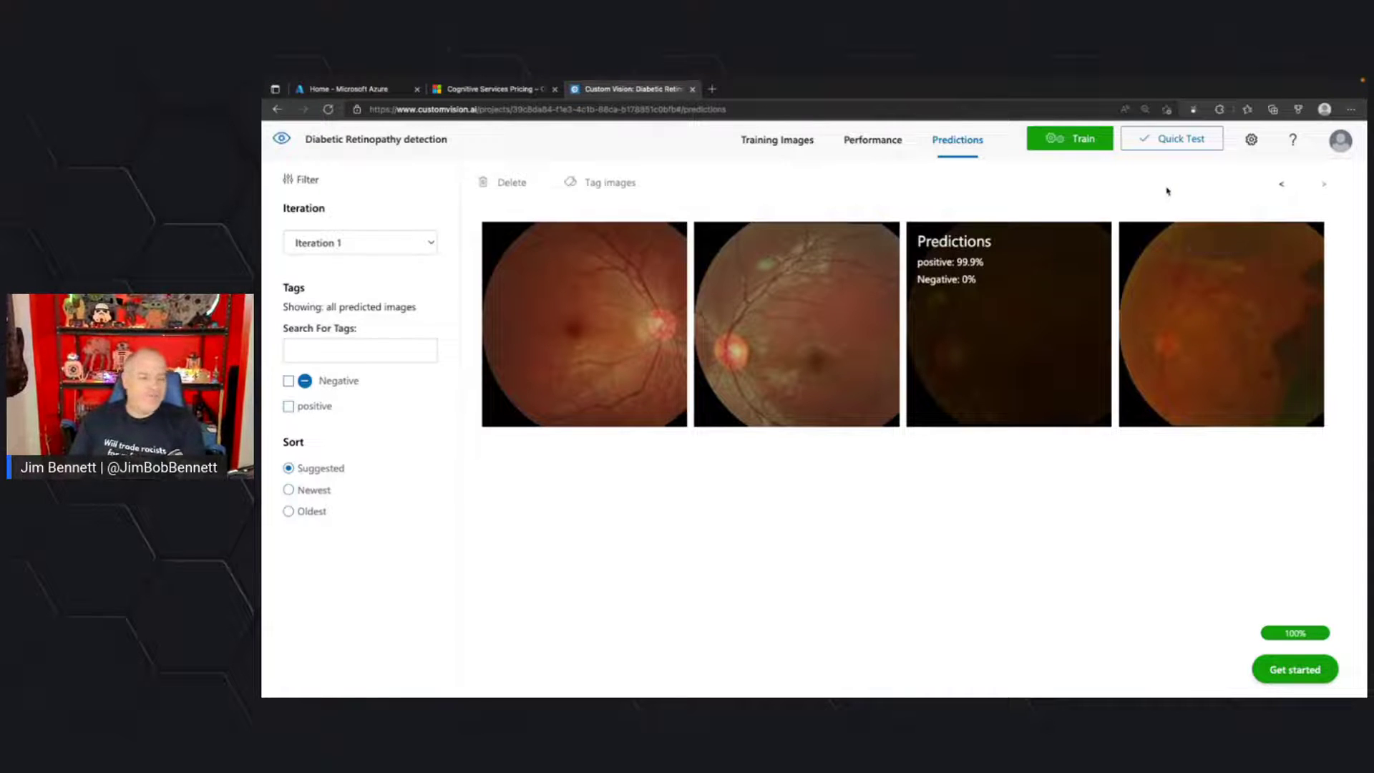
key("ctrl+Left")
key("ctrl+Left")
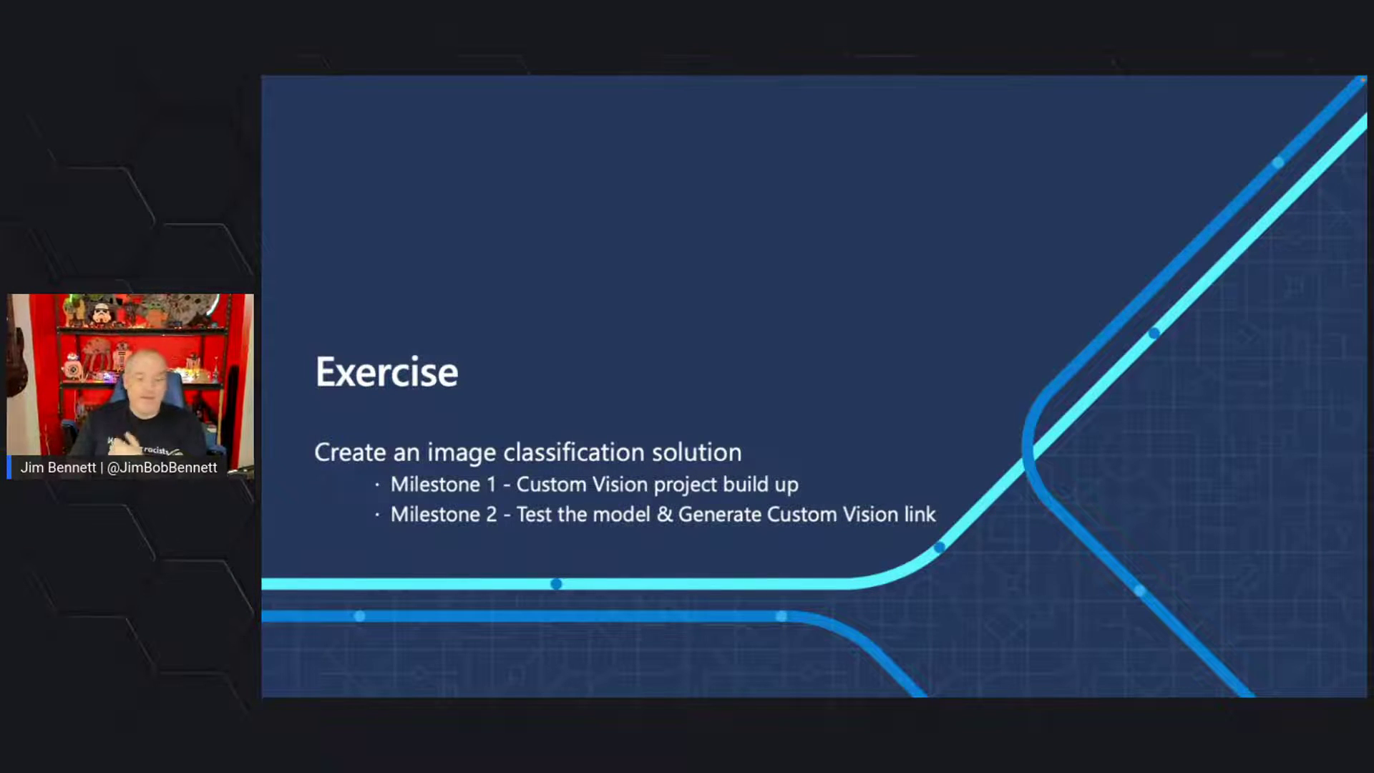
key("Right")
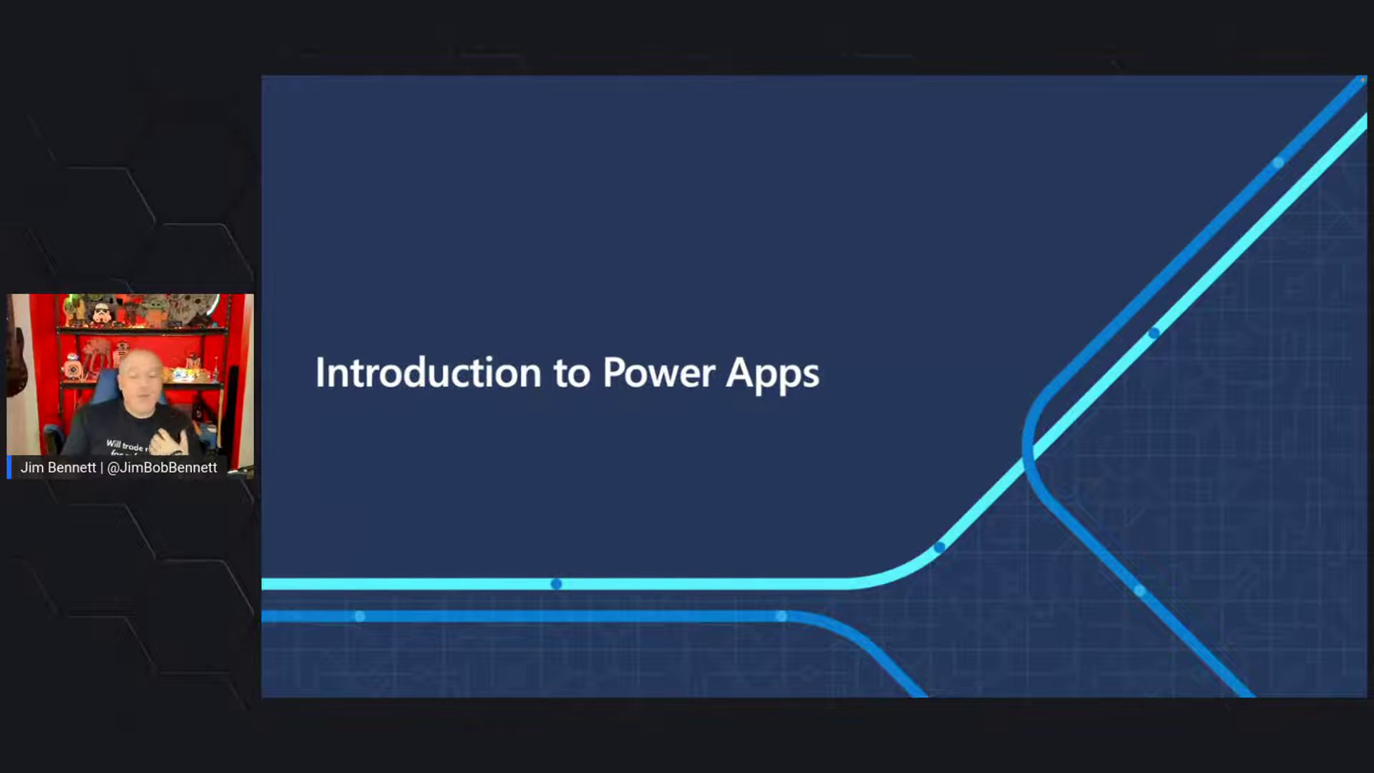
key("Right")
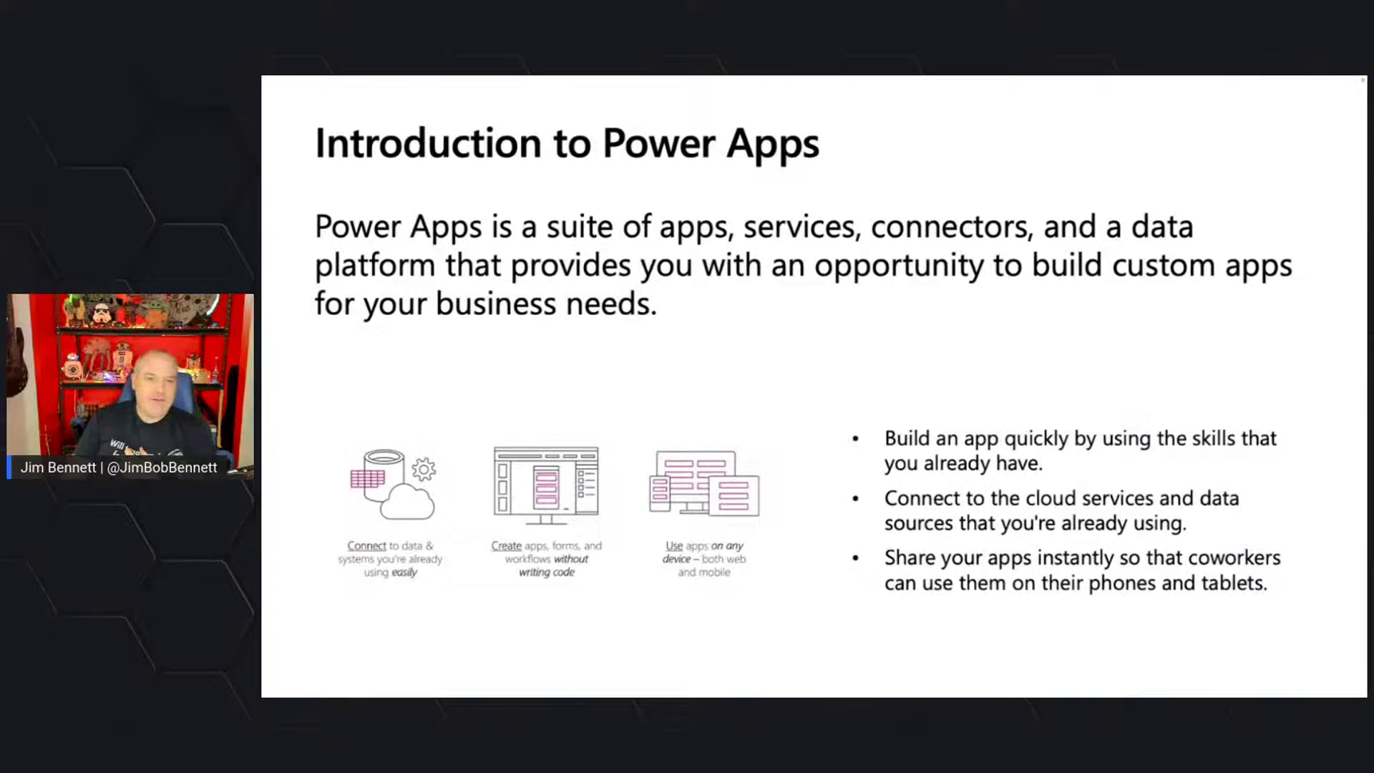
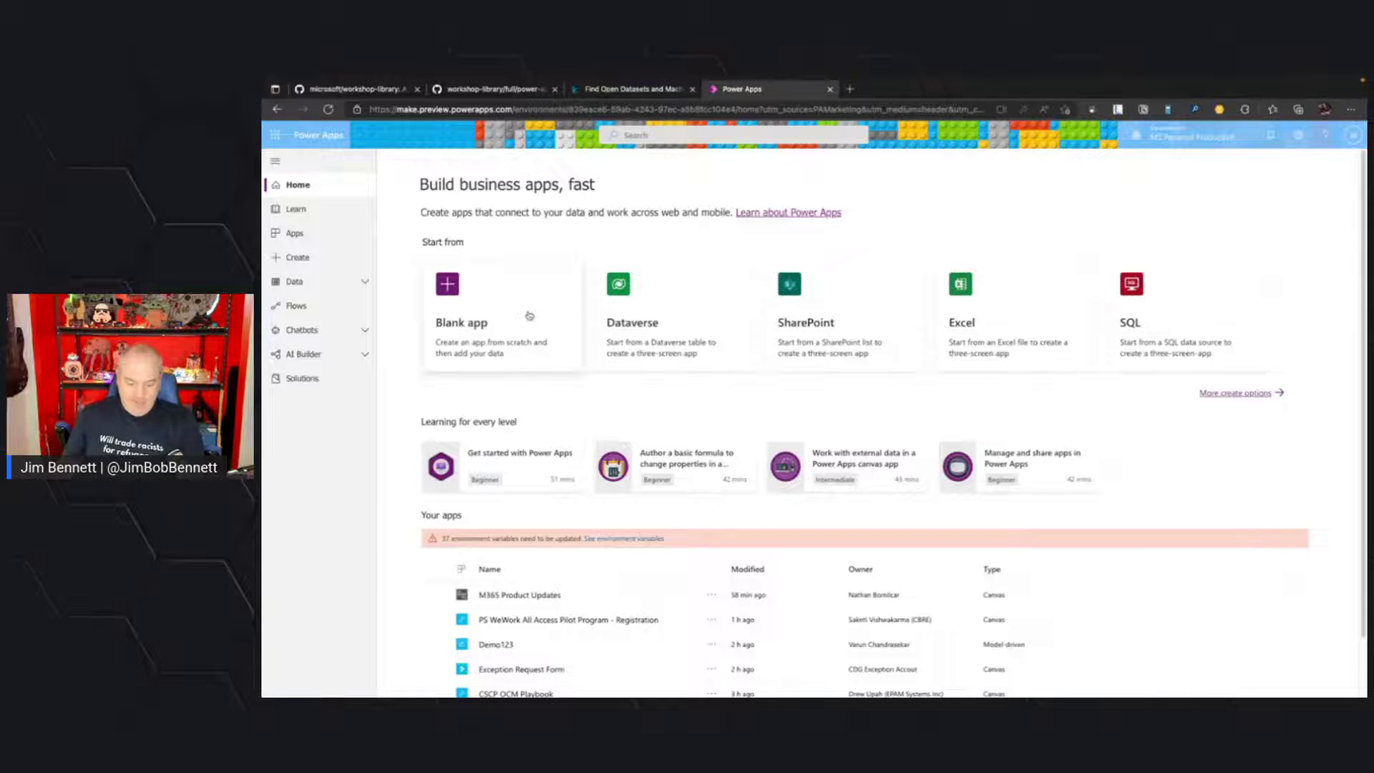
In Power Apps, create a blank canvas app named "Diabetic Retinopathy detector" in Phone format.
key("ctrl+plus")
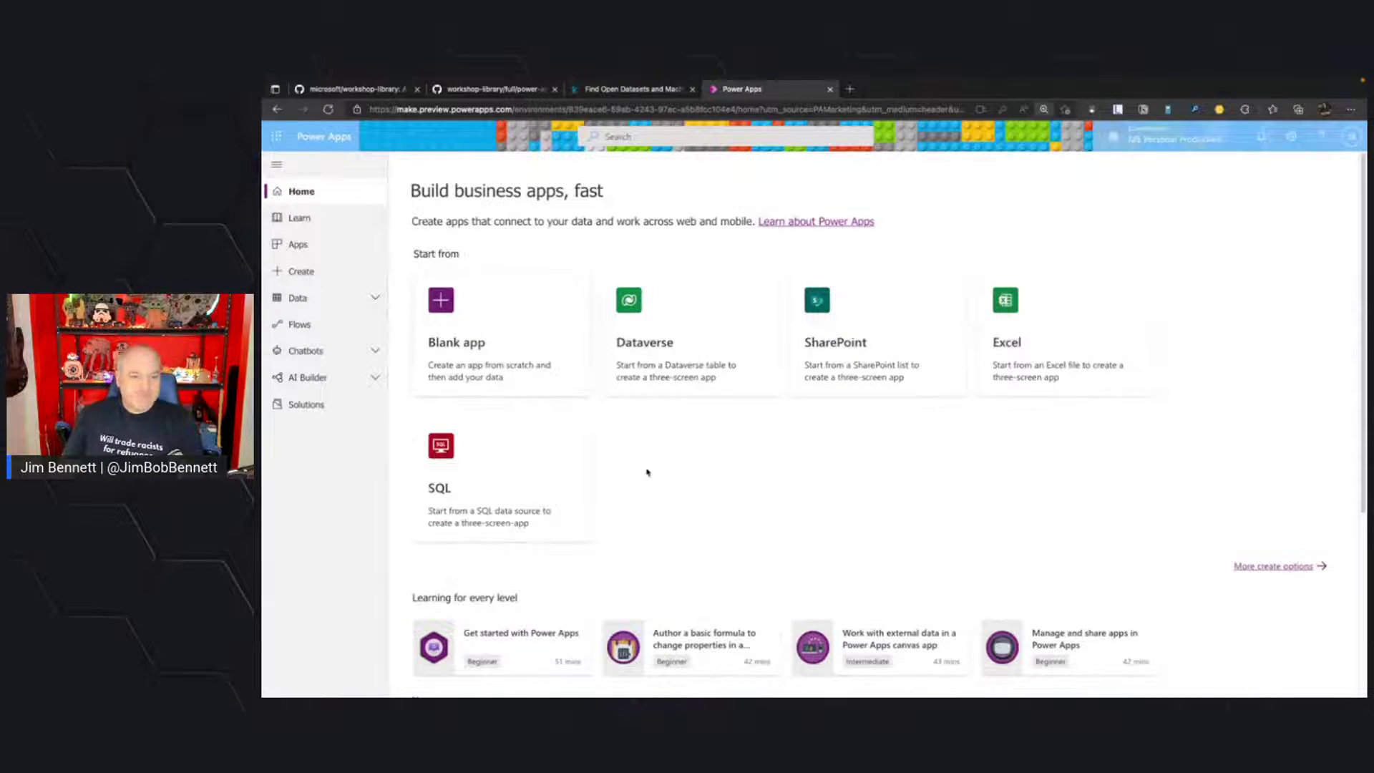
left_click(479, 330)
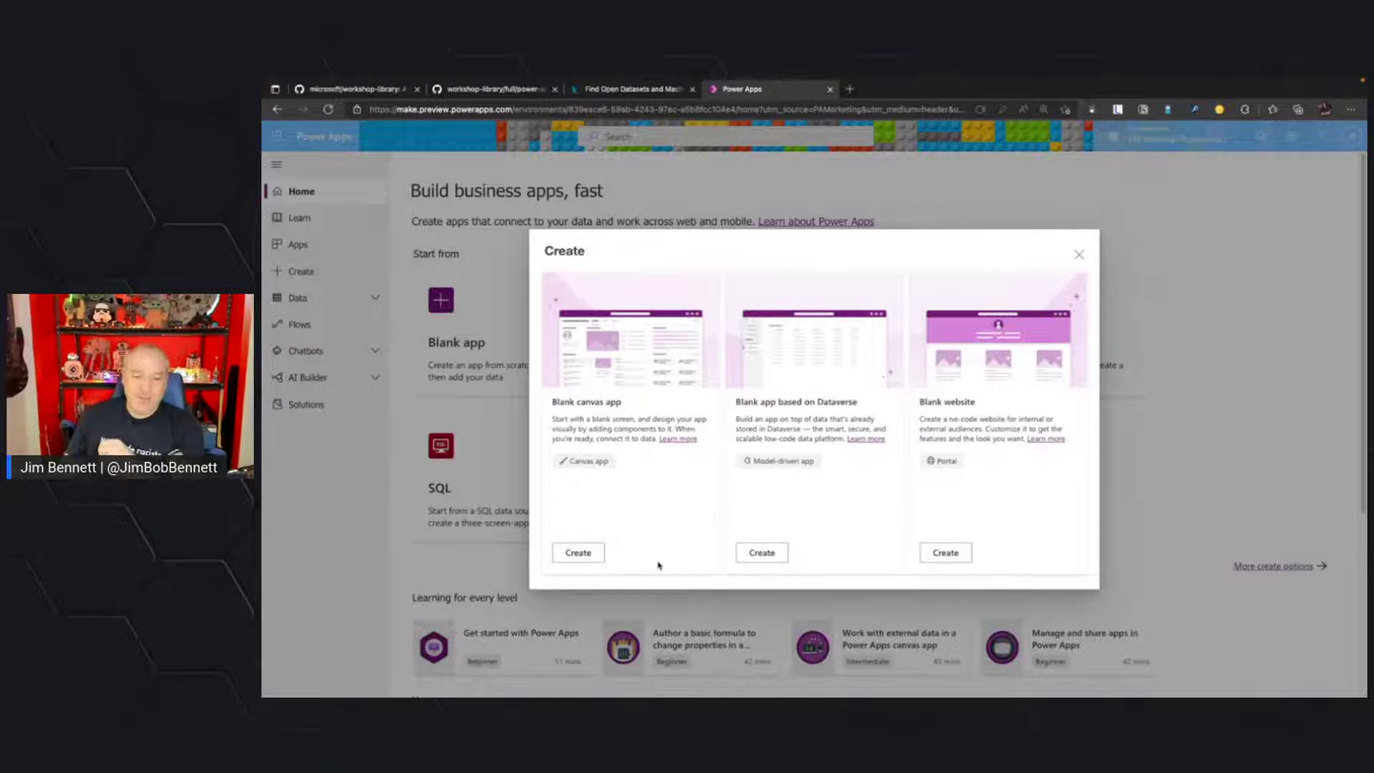
left_click(579, 553)
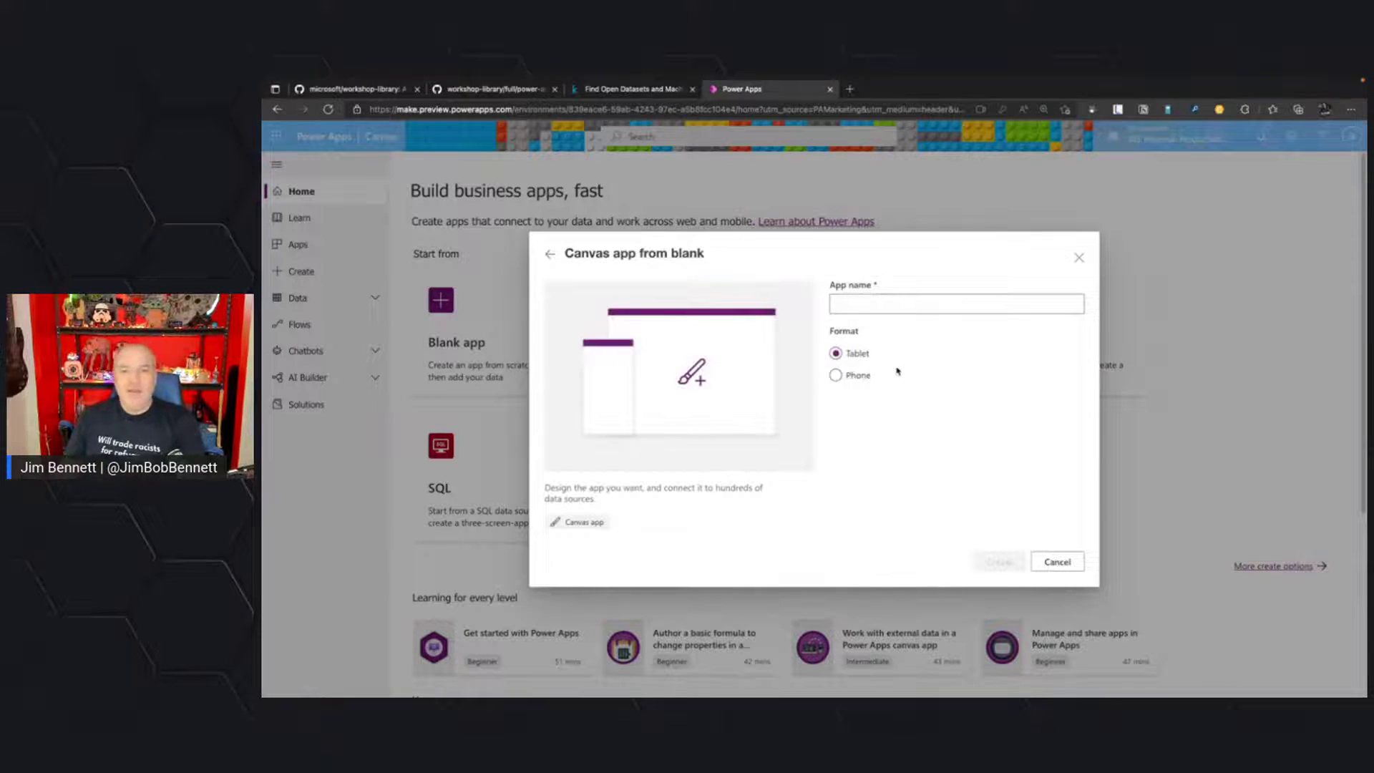
left_click(886, 304)
type("Dia")
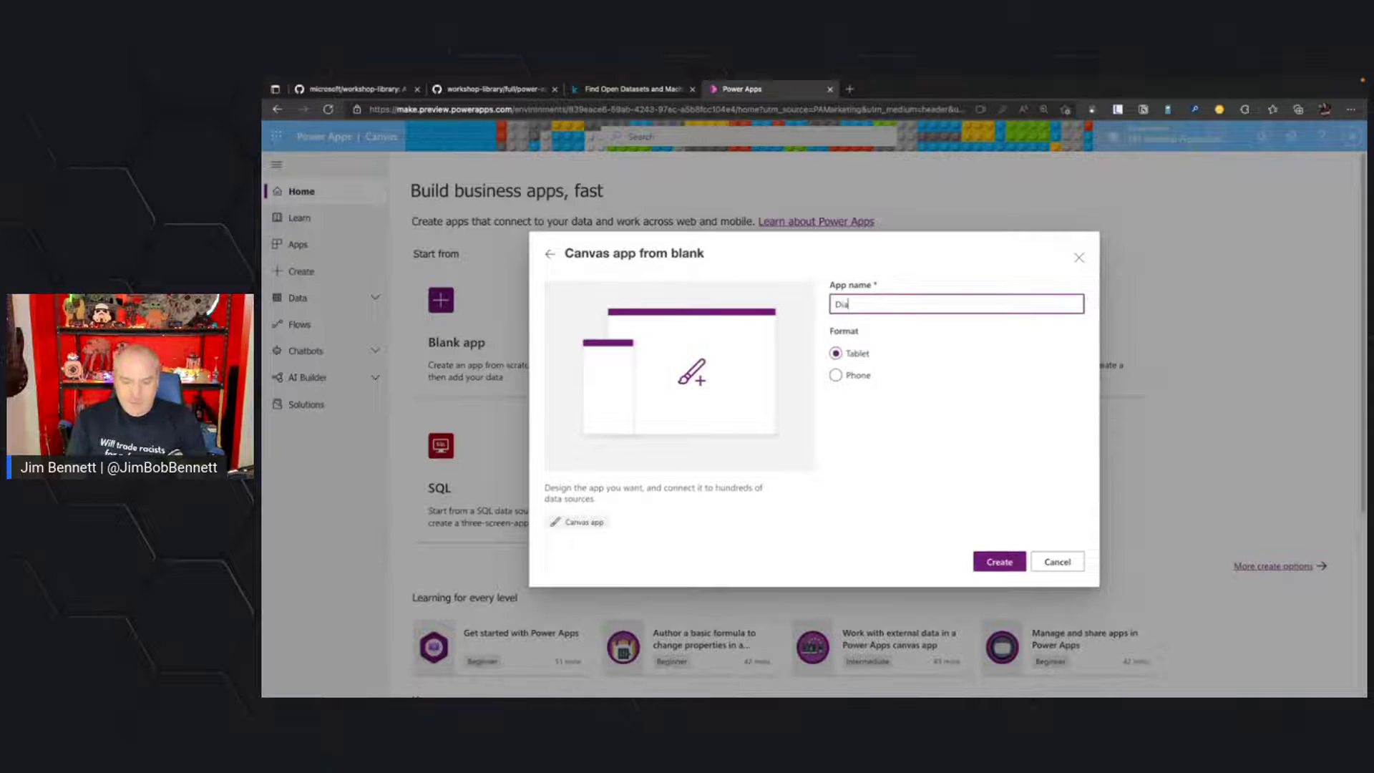
type("betic Reti")
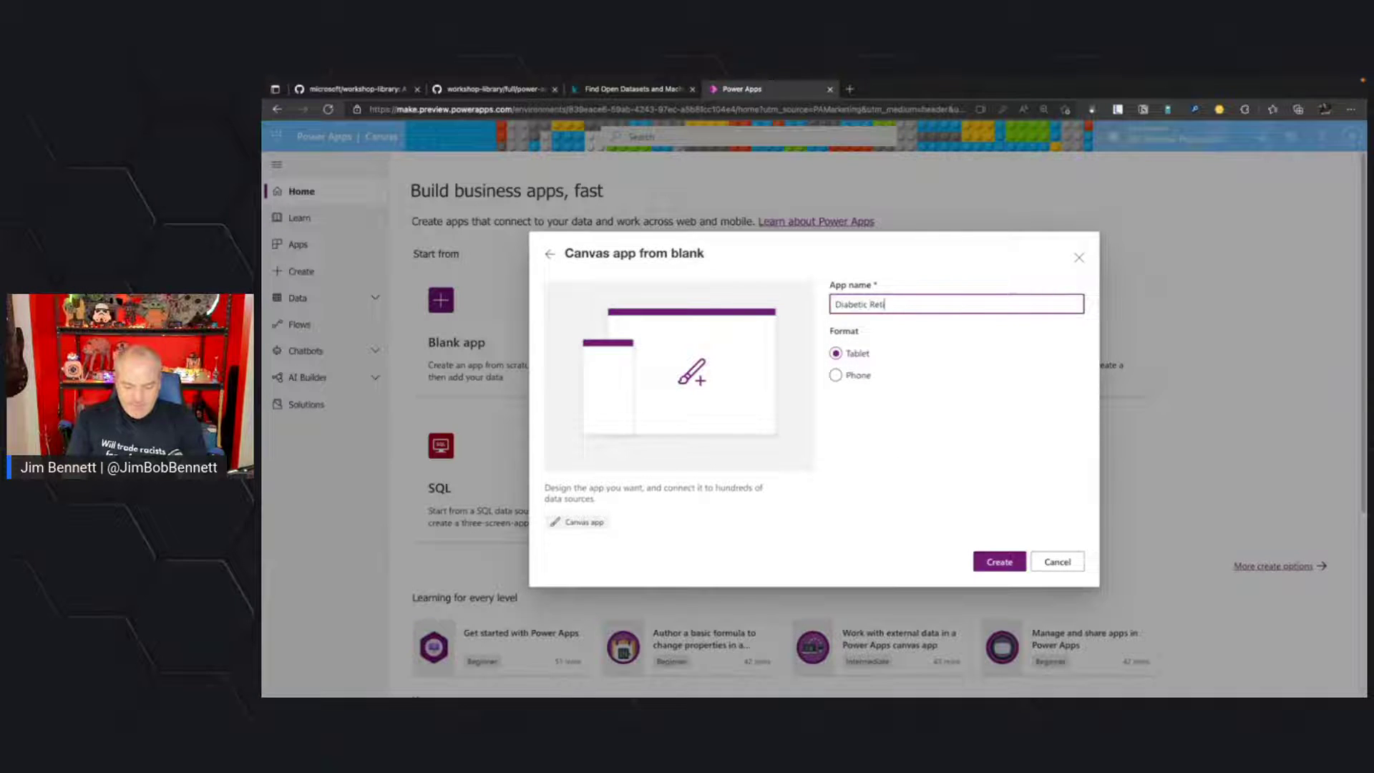
type("nopathy")
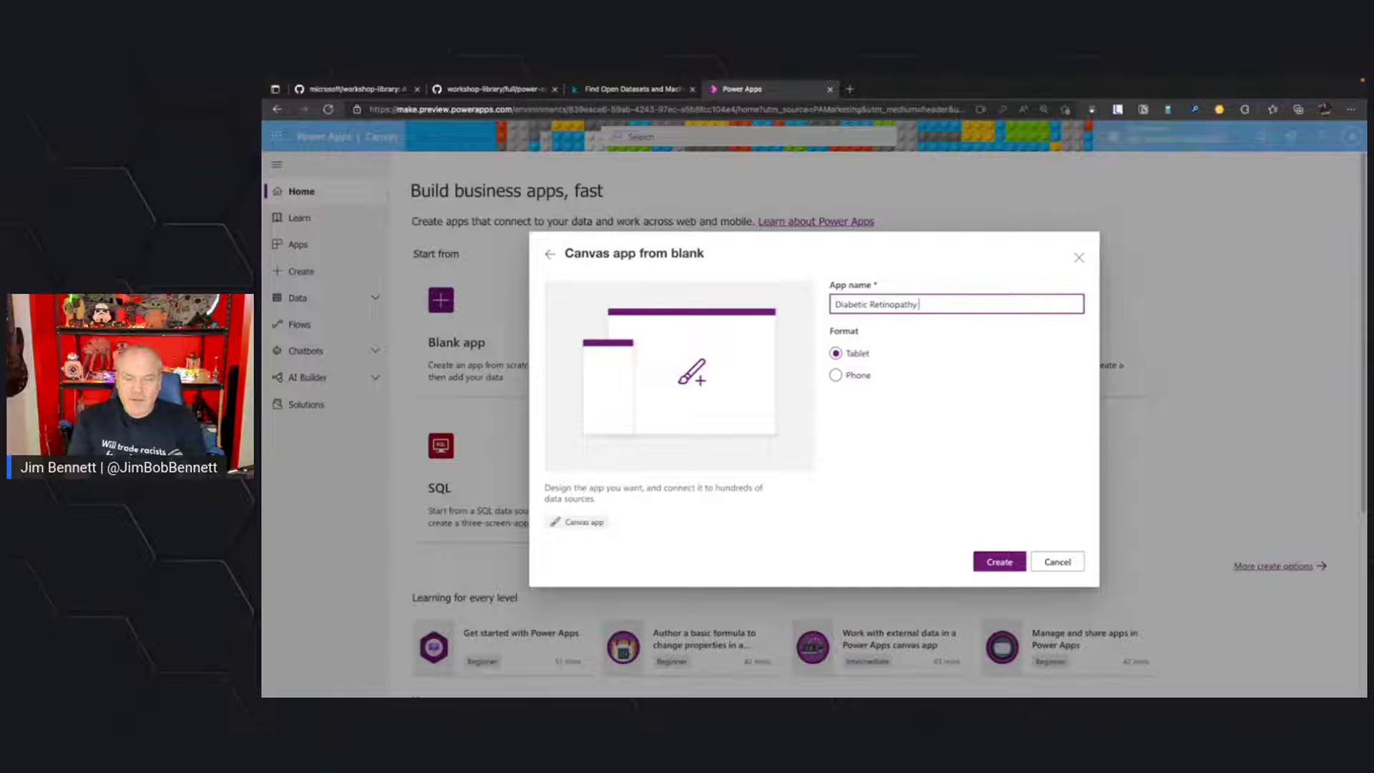
type(" detector")
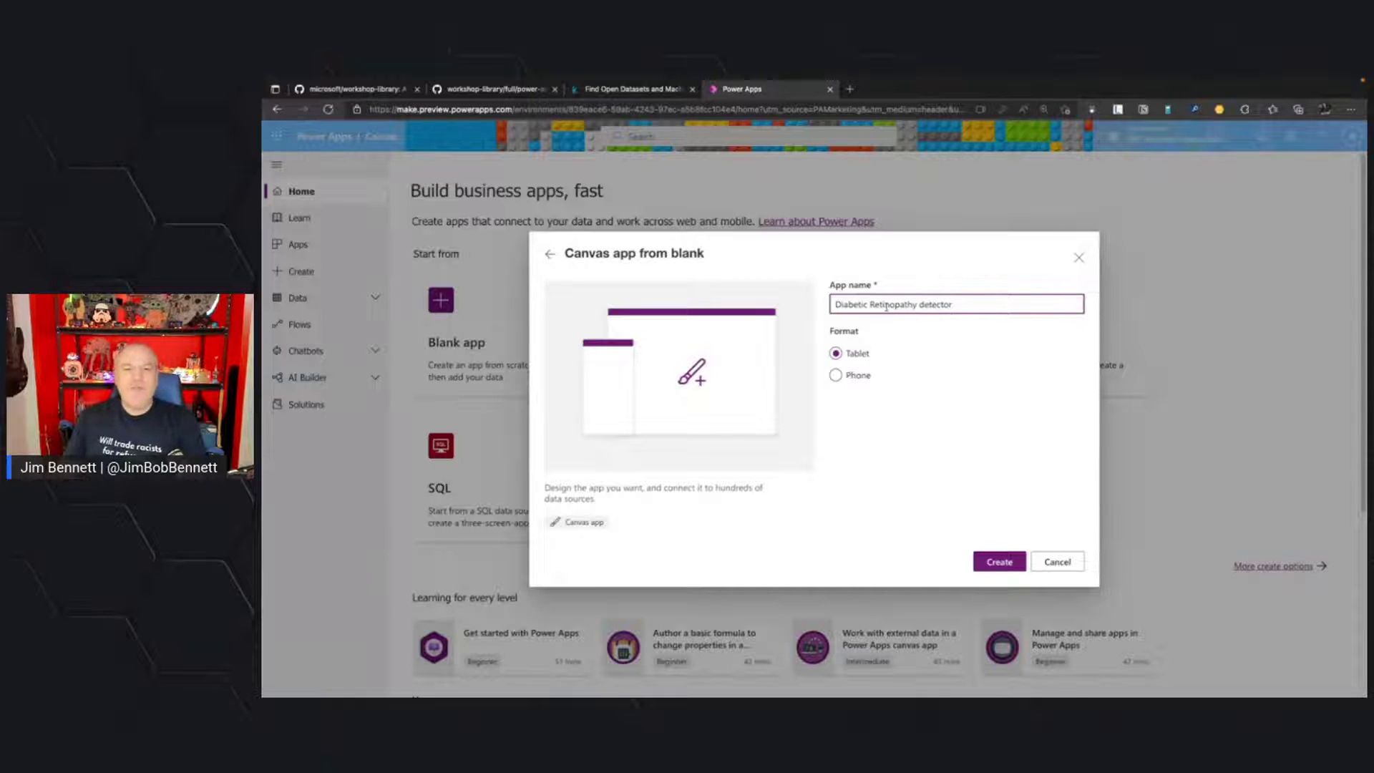
left_click(836, 381)
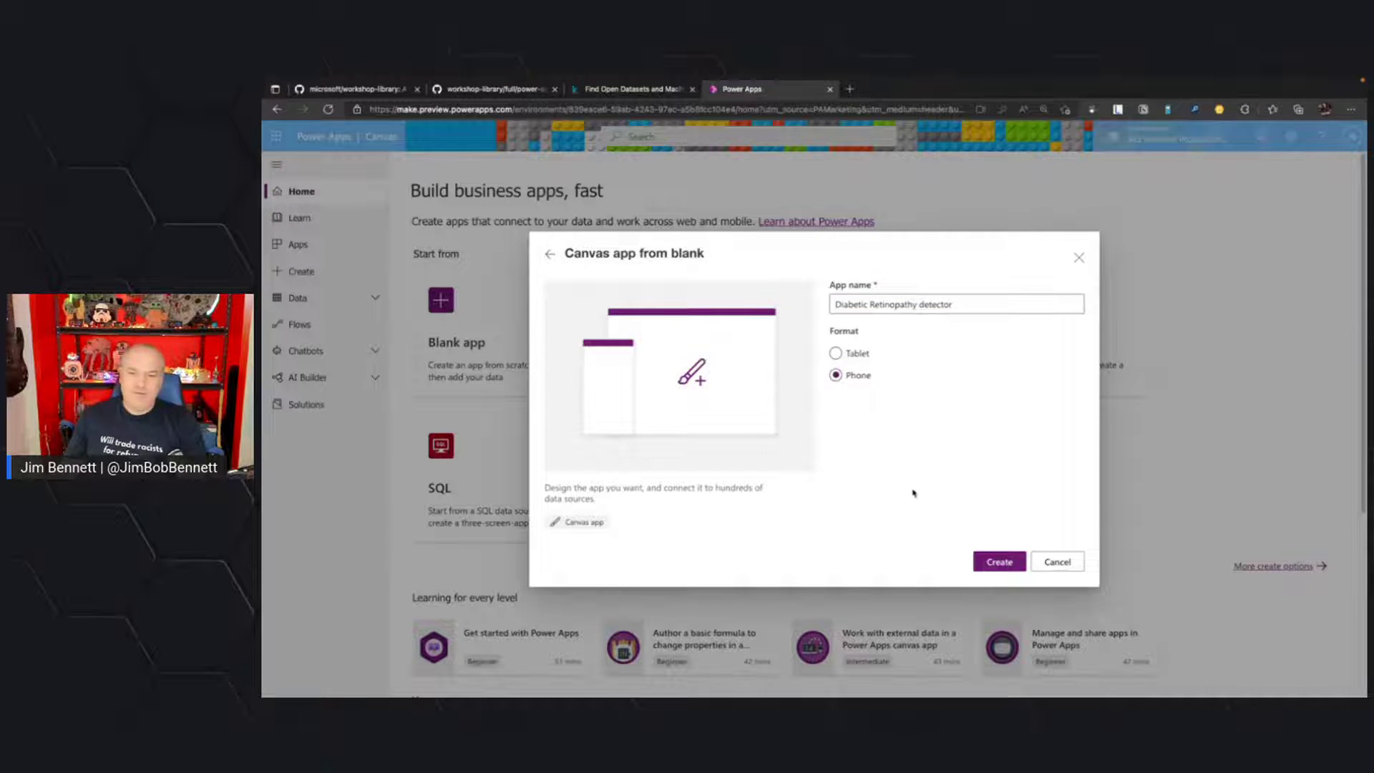
left_click(999, 561)
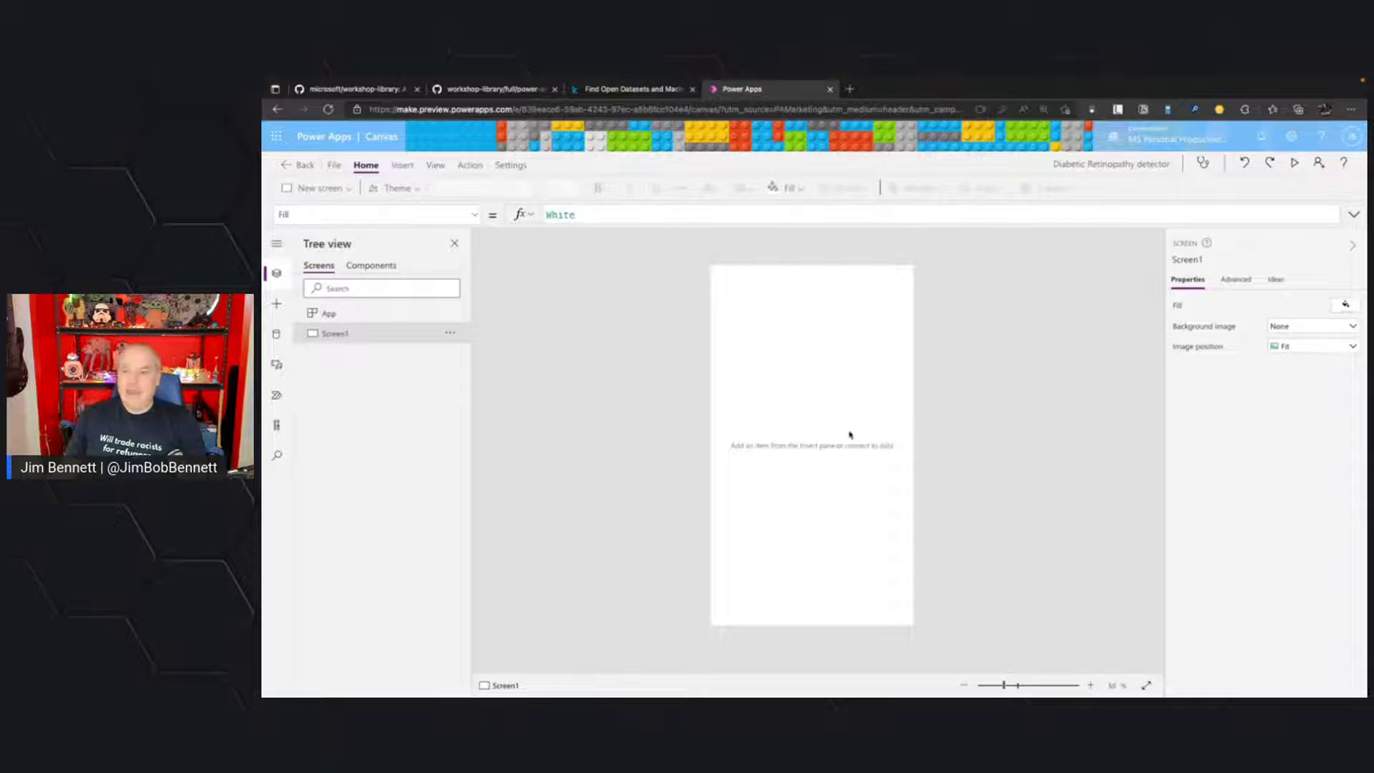
Preview the blank app as it runs and close the preview.
left_click(1296, 163)
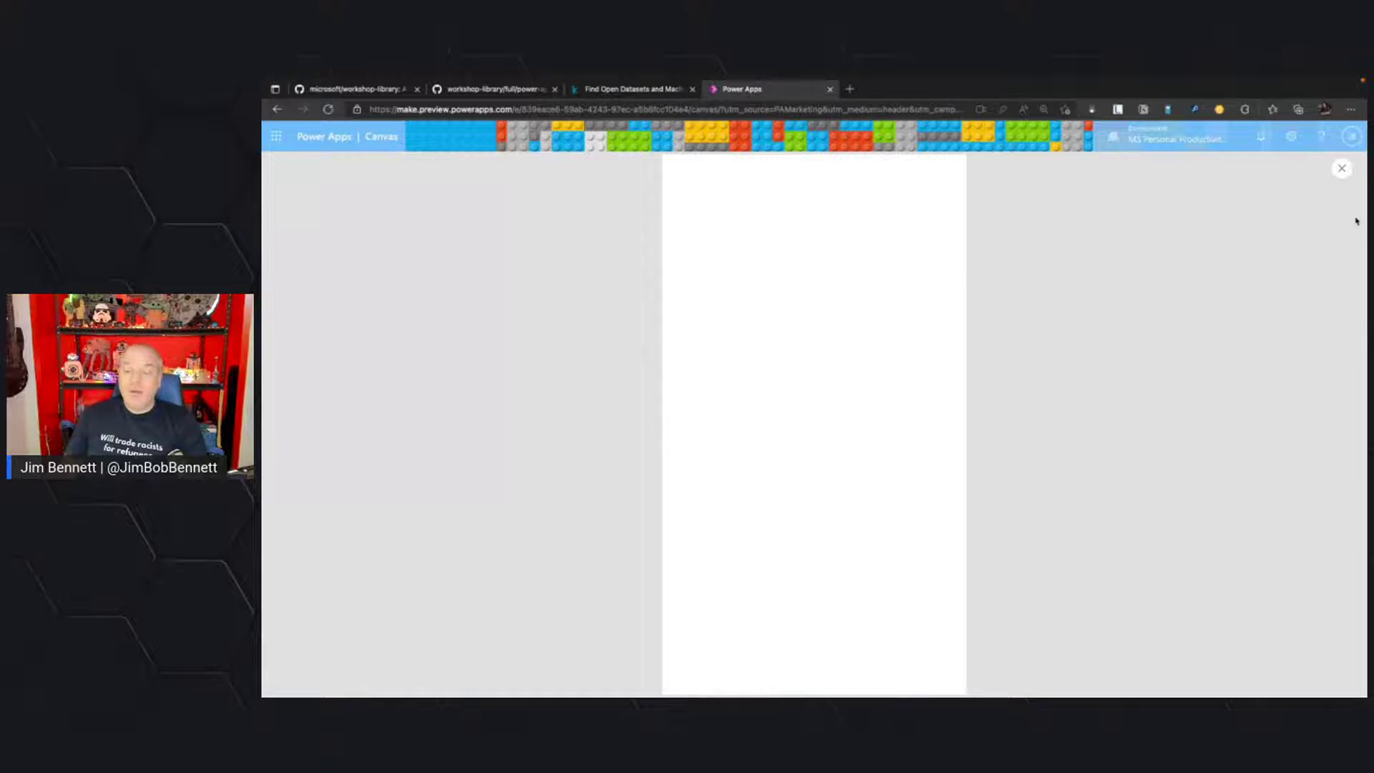
left_click(1342, 168)
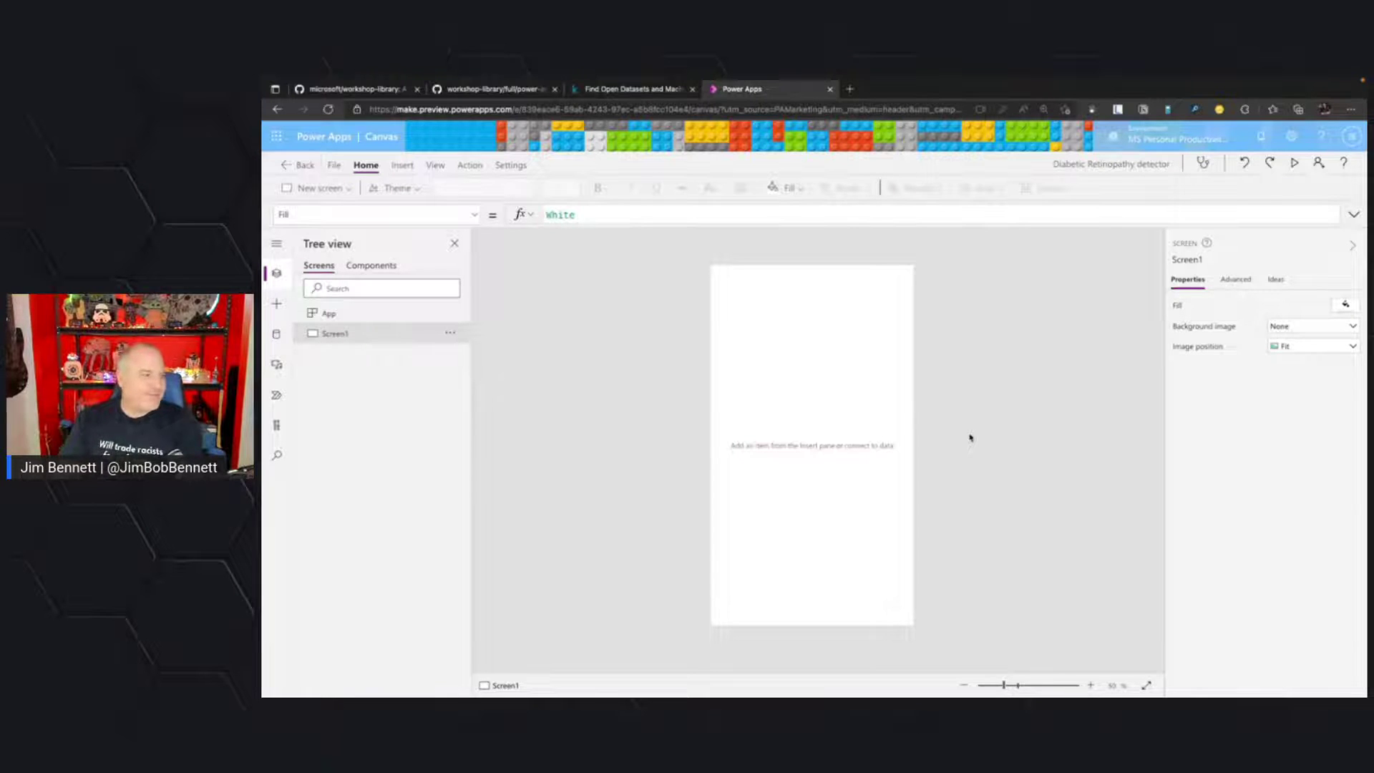
Find the Custom Vision data source by searching for "custom vision" and start adding a new connection to it.
left_click(277, 334)
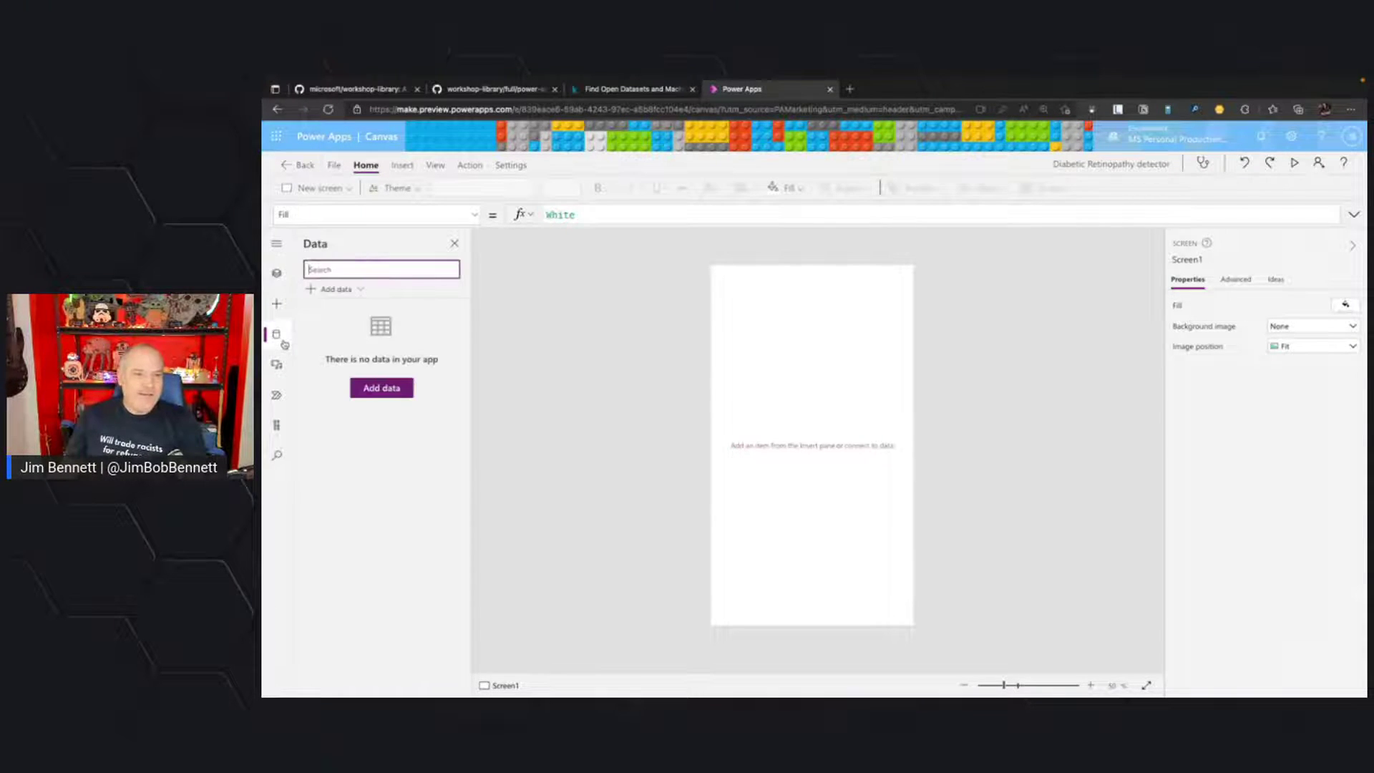
left_click(359, 289)
type("cu")
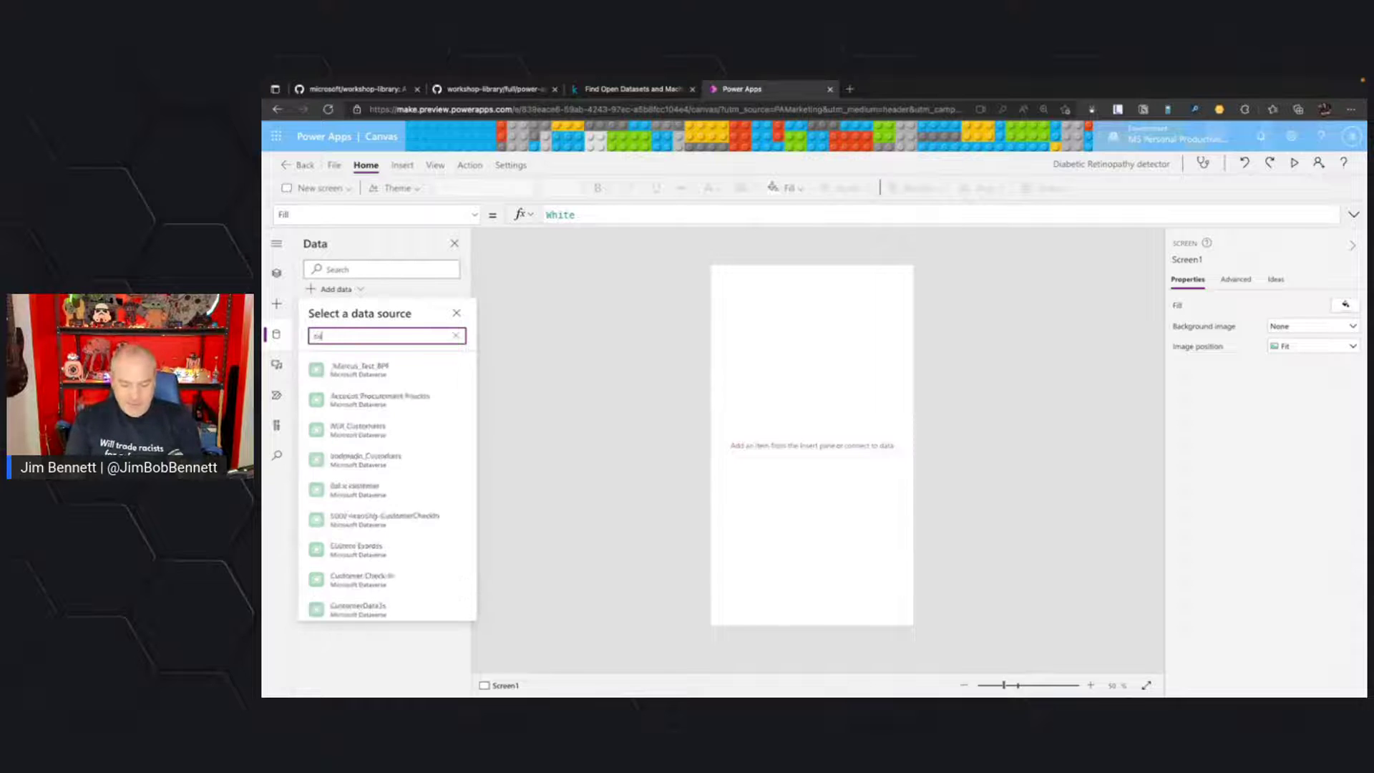
type("stom vision")
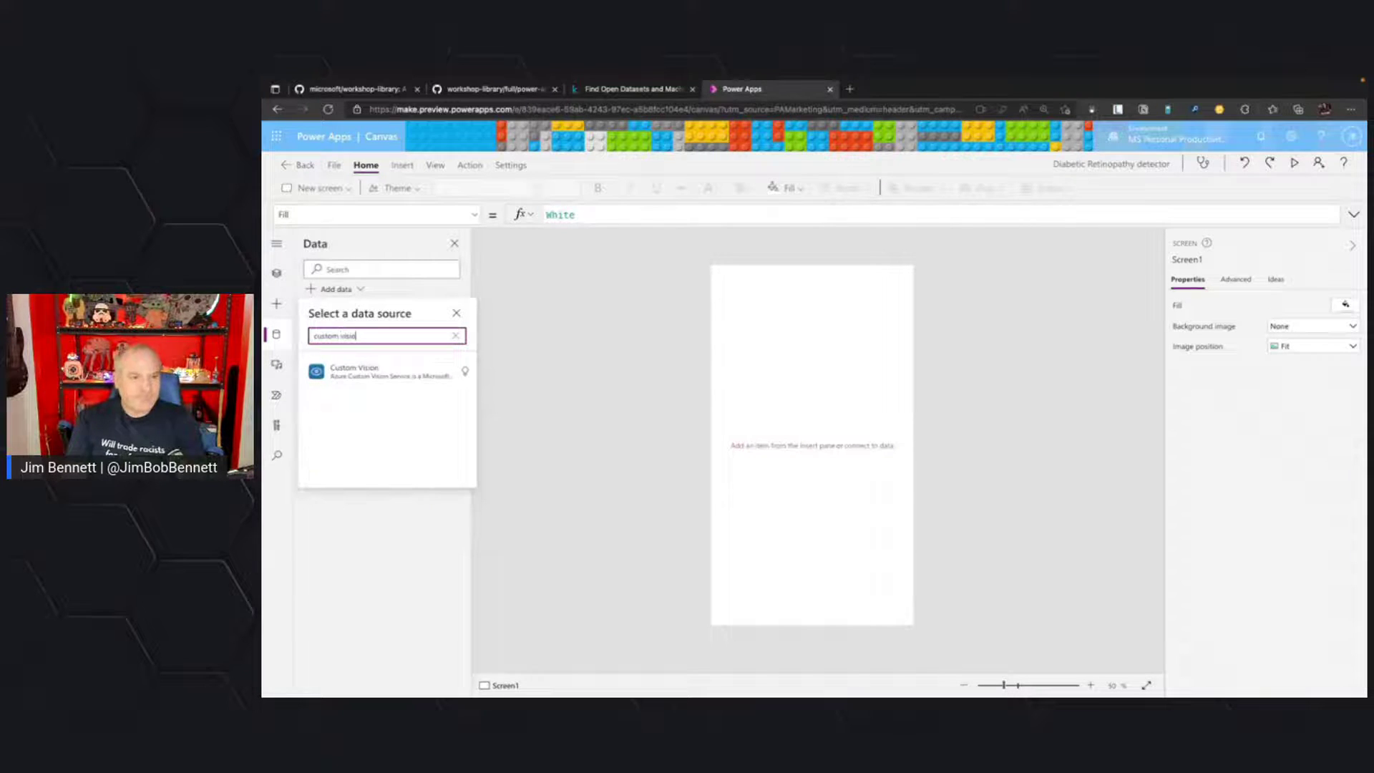
left_click(354, 369)
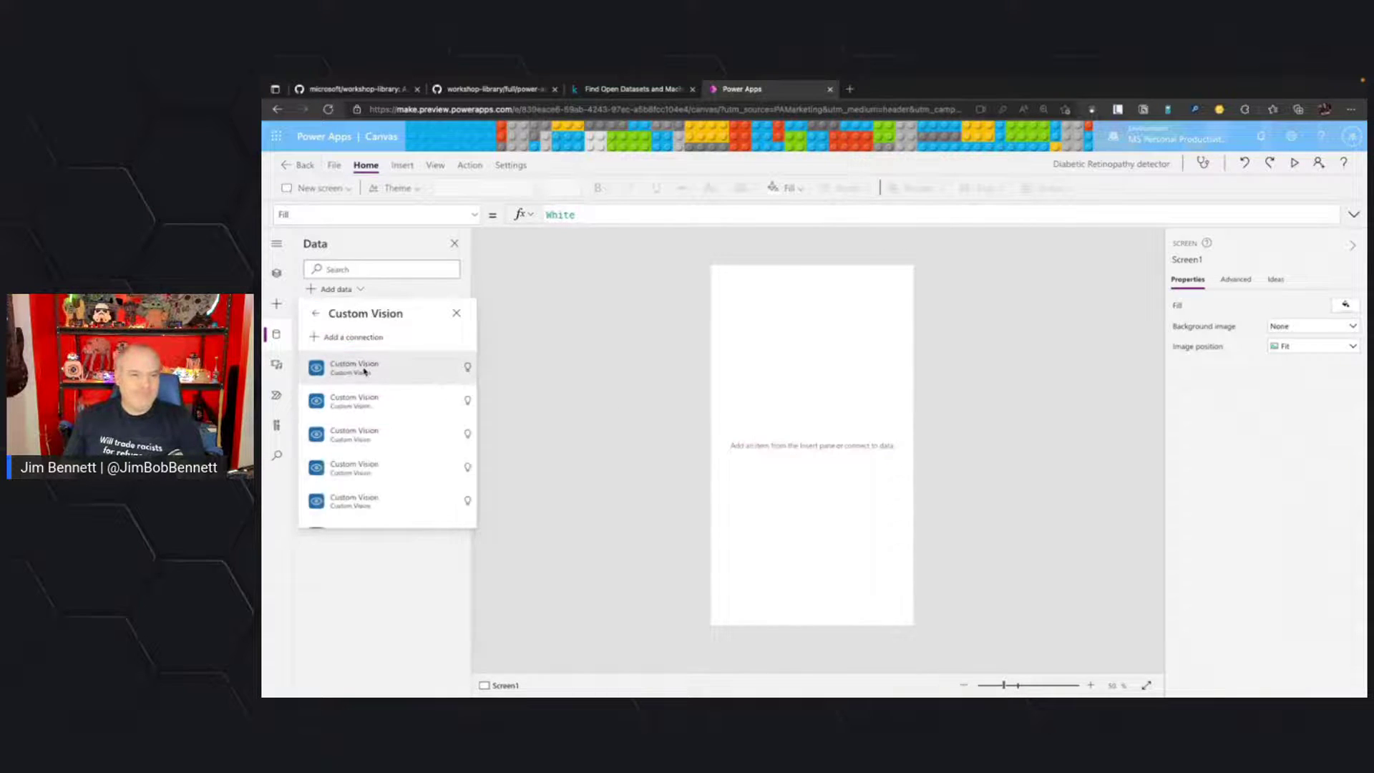
left_click(361, 343)
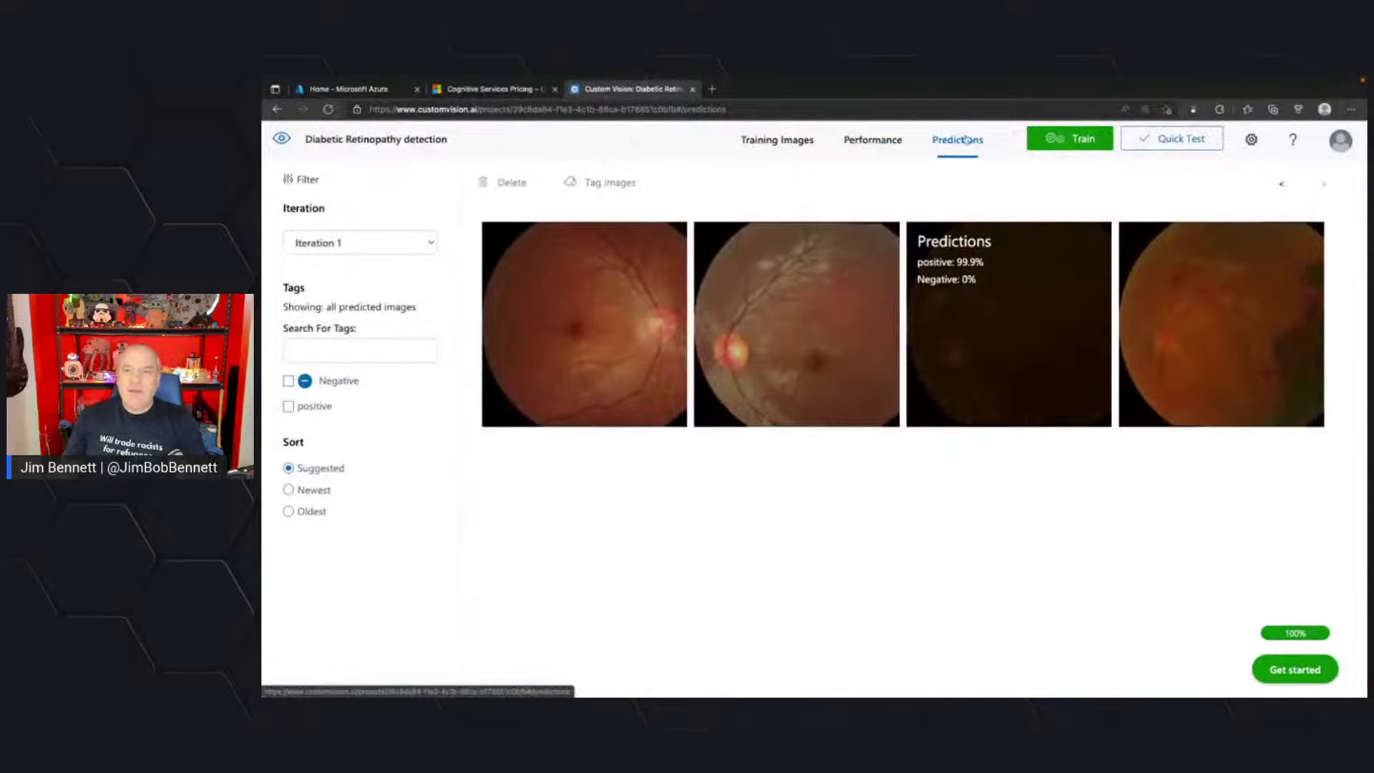
Copy the prediction key from the published iteration's Prediction API instructions in Custom Vision and paste it as the Power Apps connection's Prediction Key.
left_click(874, 141)
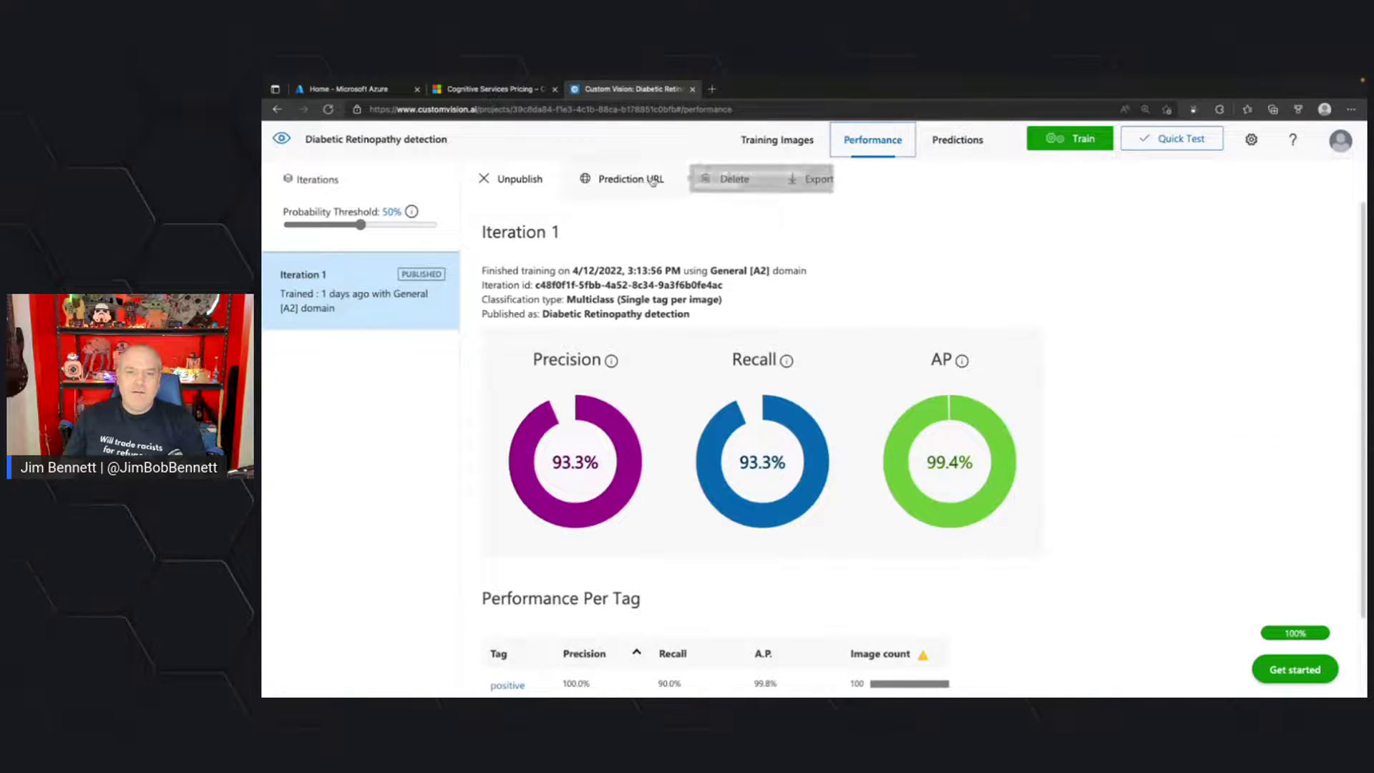
left_click(652, 181)
double_click(830, 364)
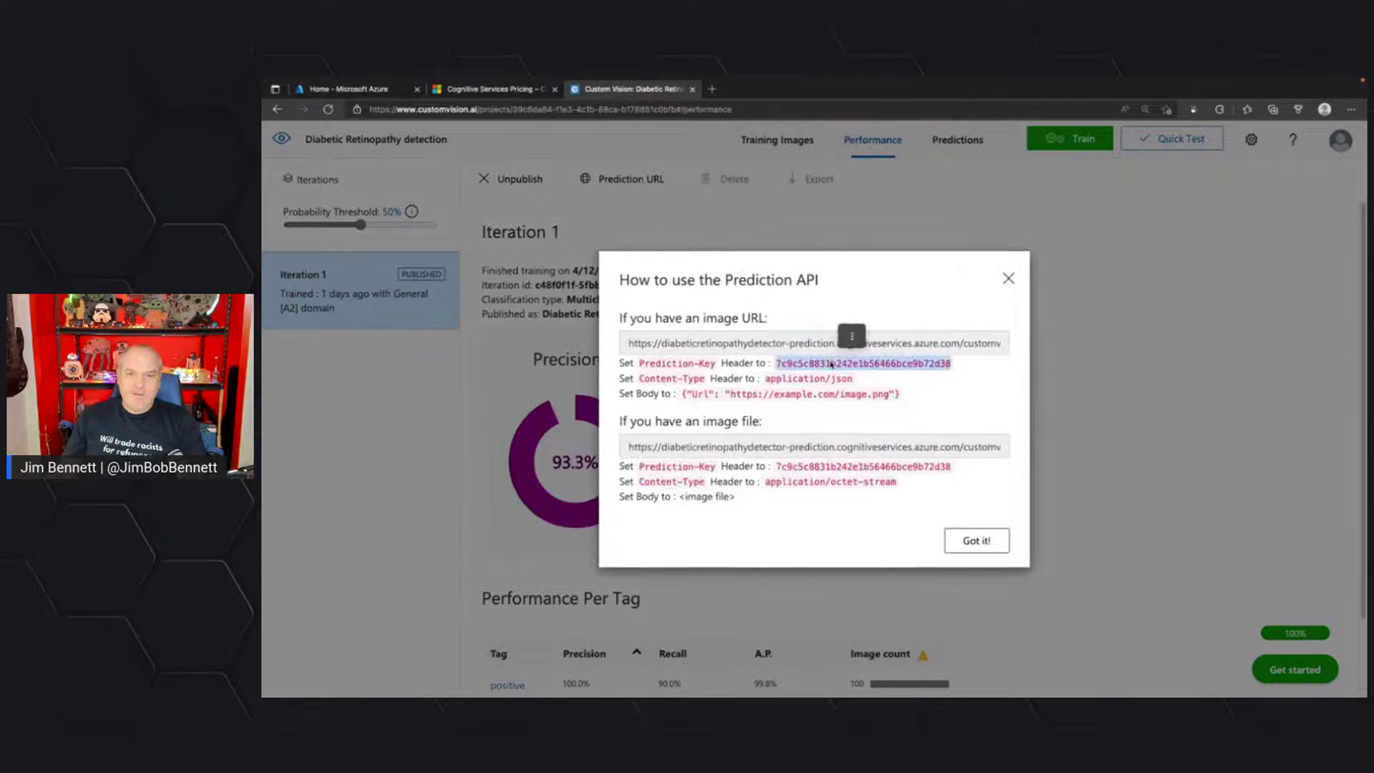
key("ctrl+c")
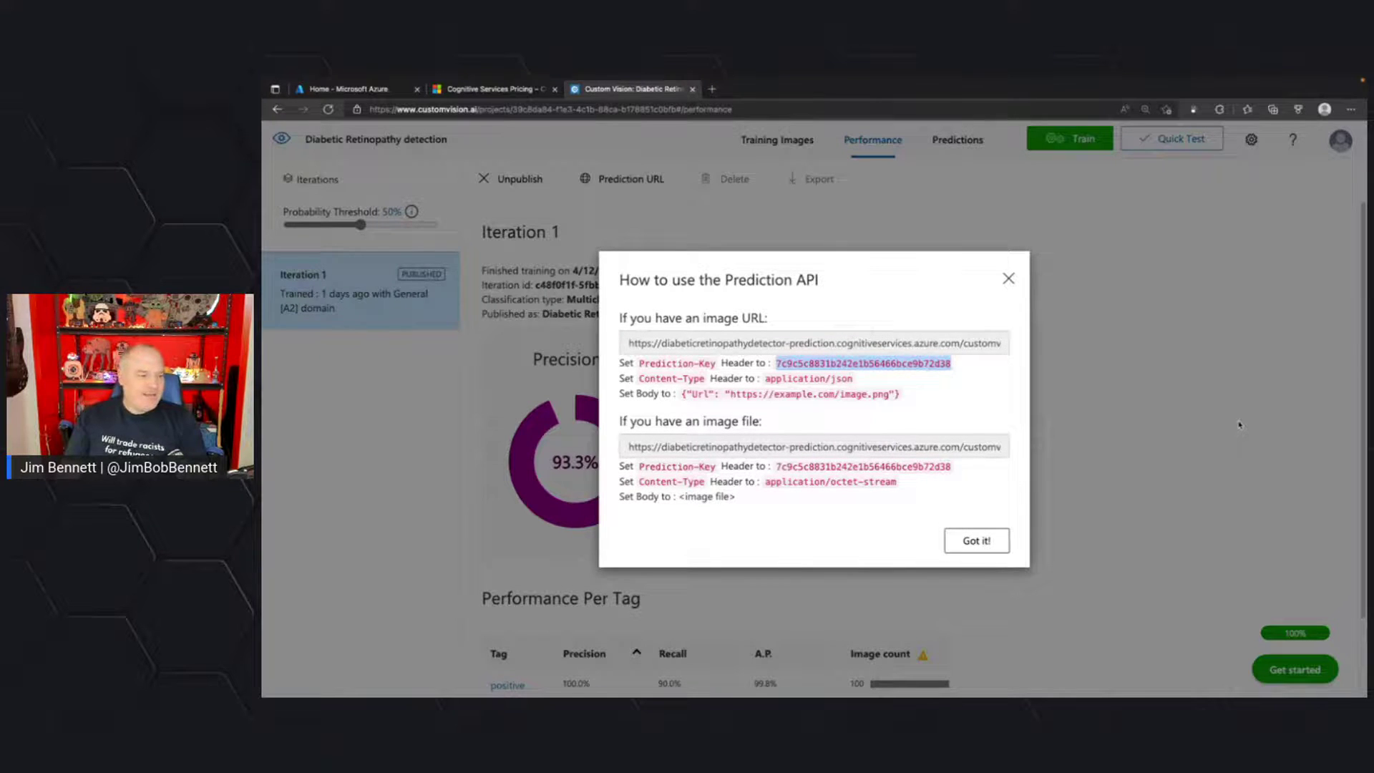
key("alt+Tab")
left_click(1204, 286)
key("ctrl+v")
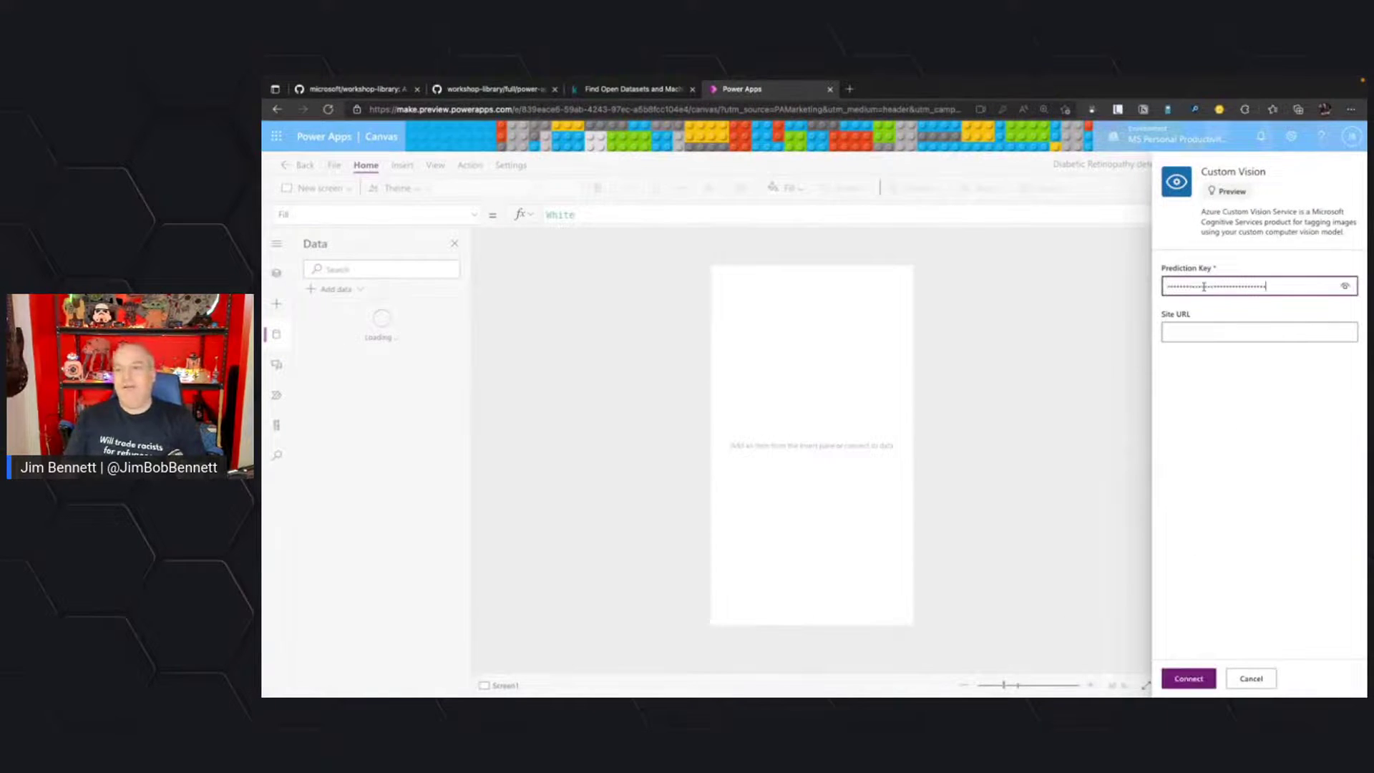
key("alt+Tab")
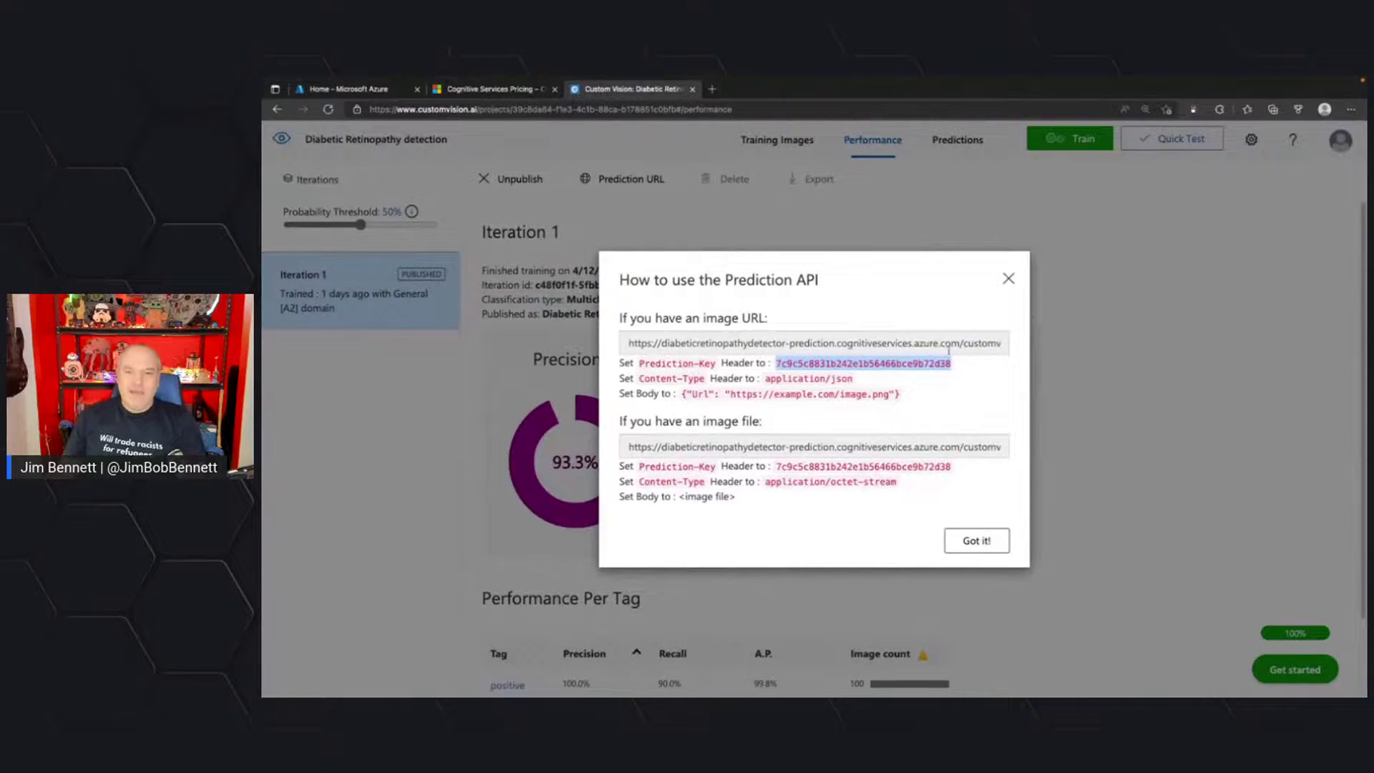
left_click_drag(959, 344, 623, 331)
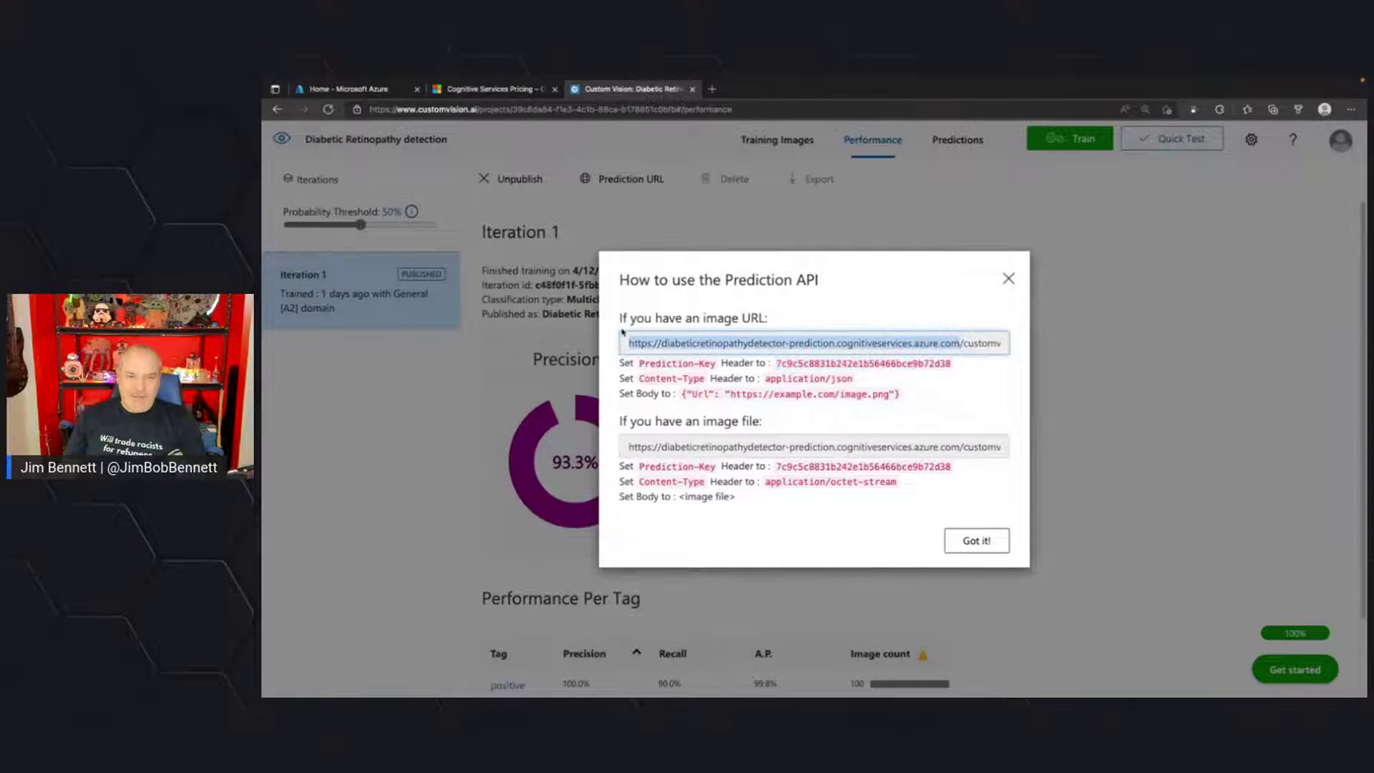
key("alt+Tab")
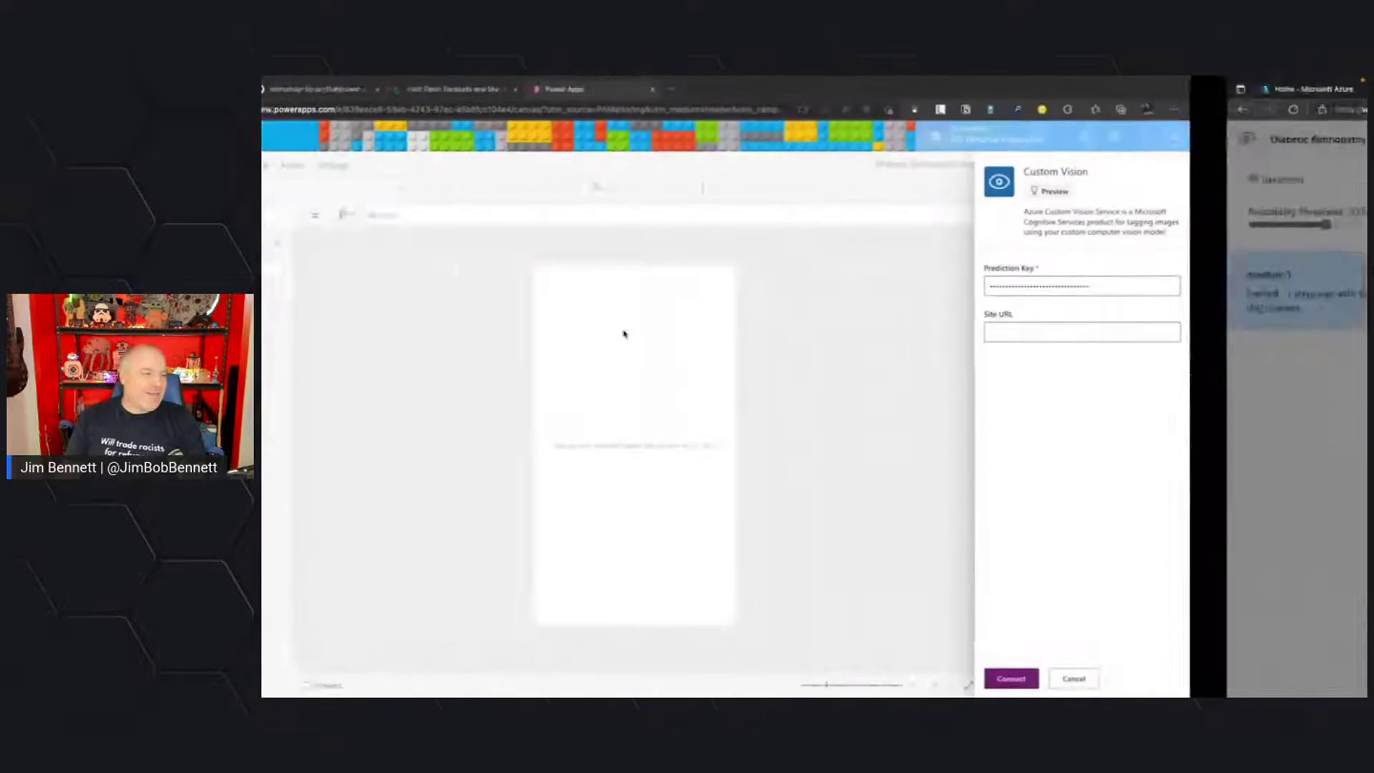
left_click(1209, 334)
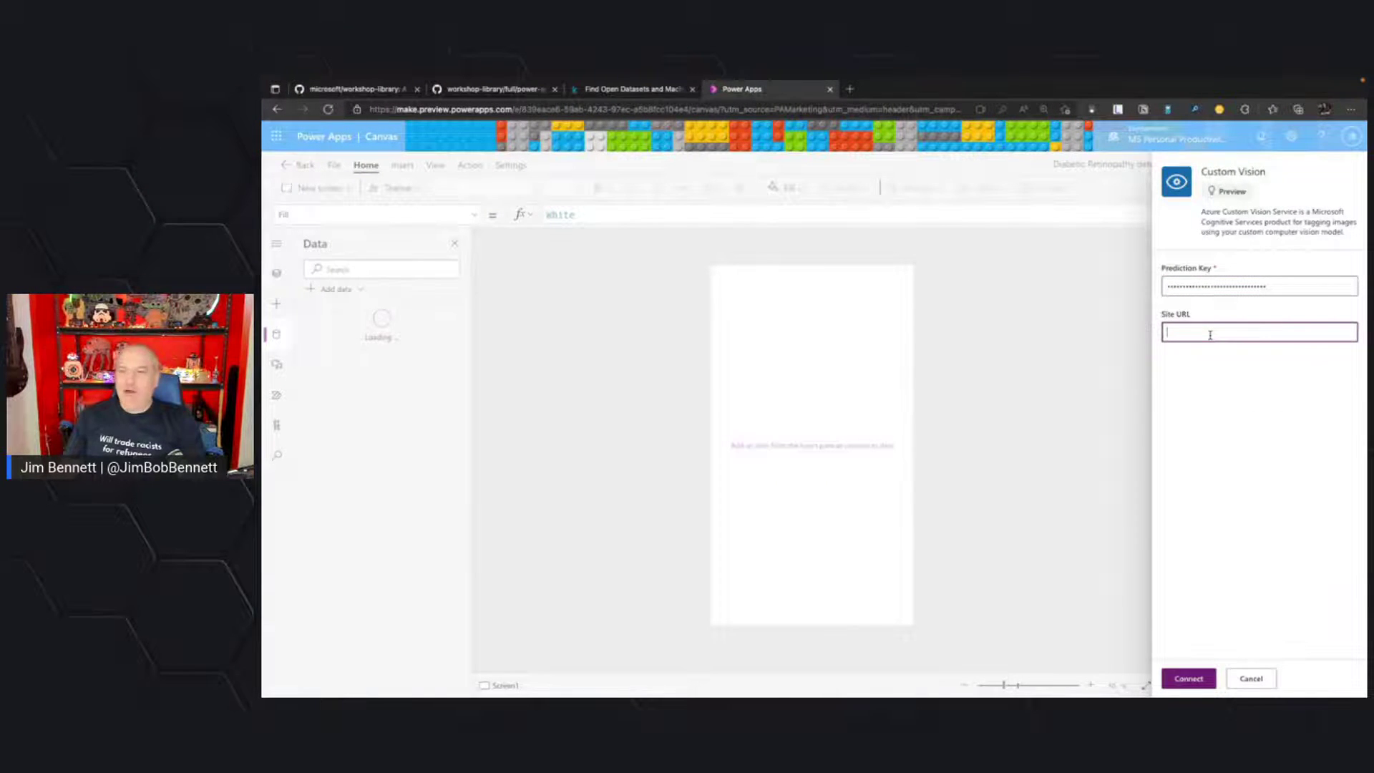
key("ctrl+v")
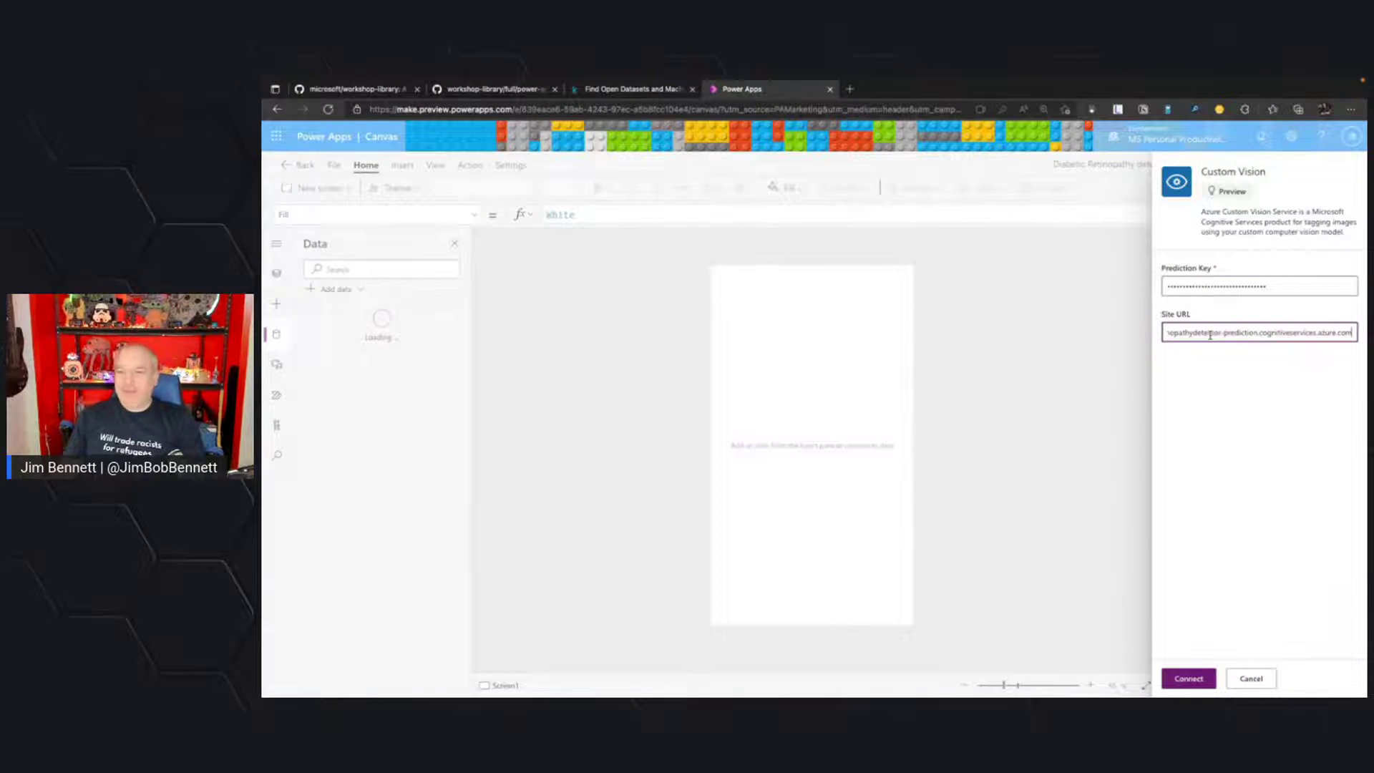
left_click(1188, 680)
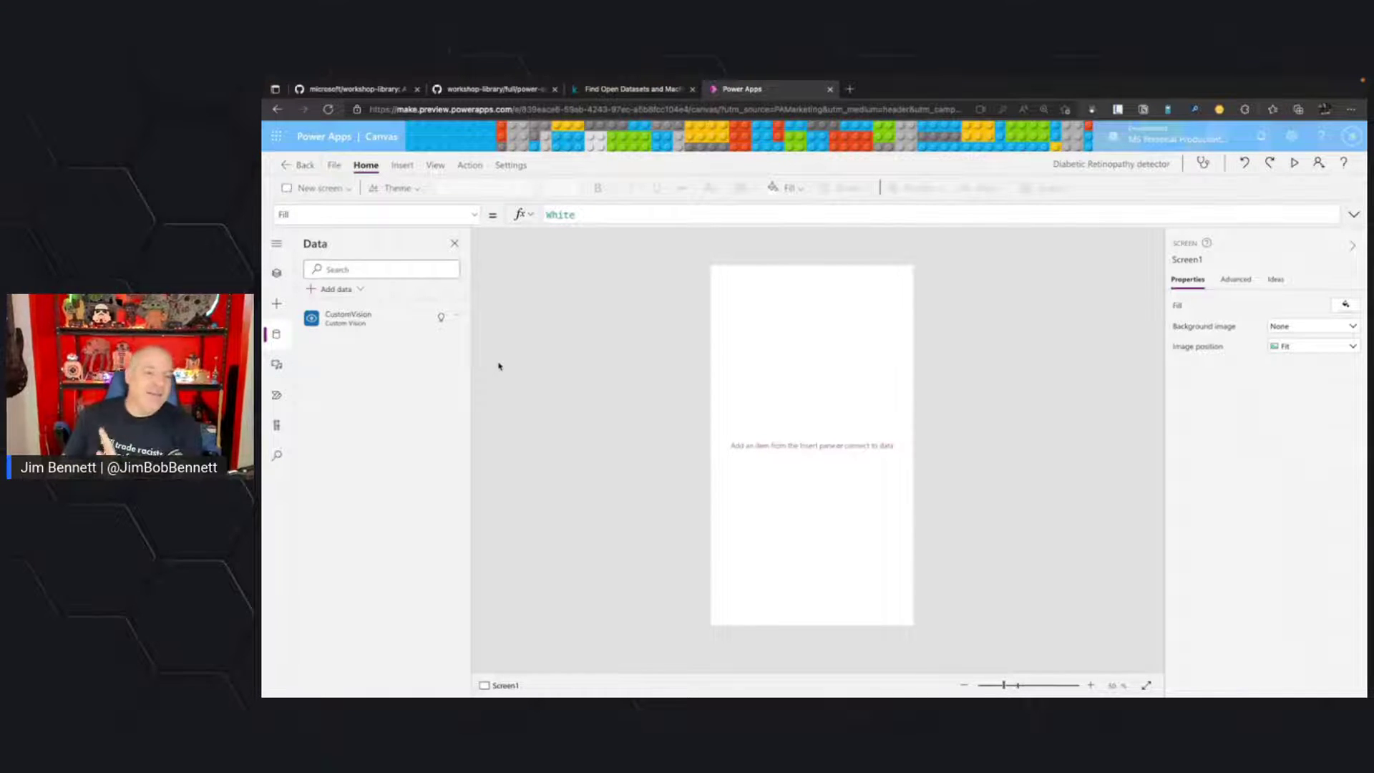
mouse_move(366, 323)
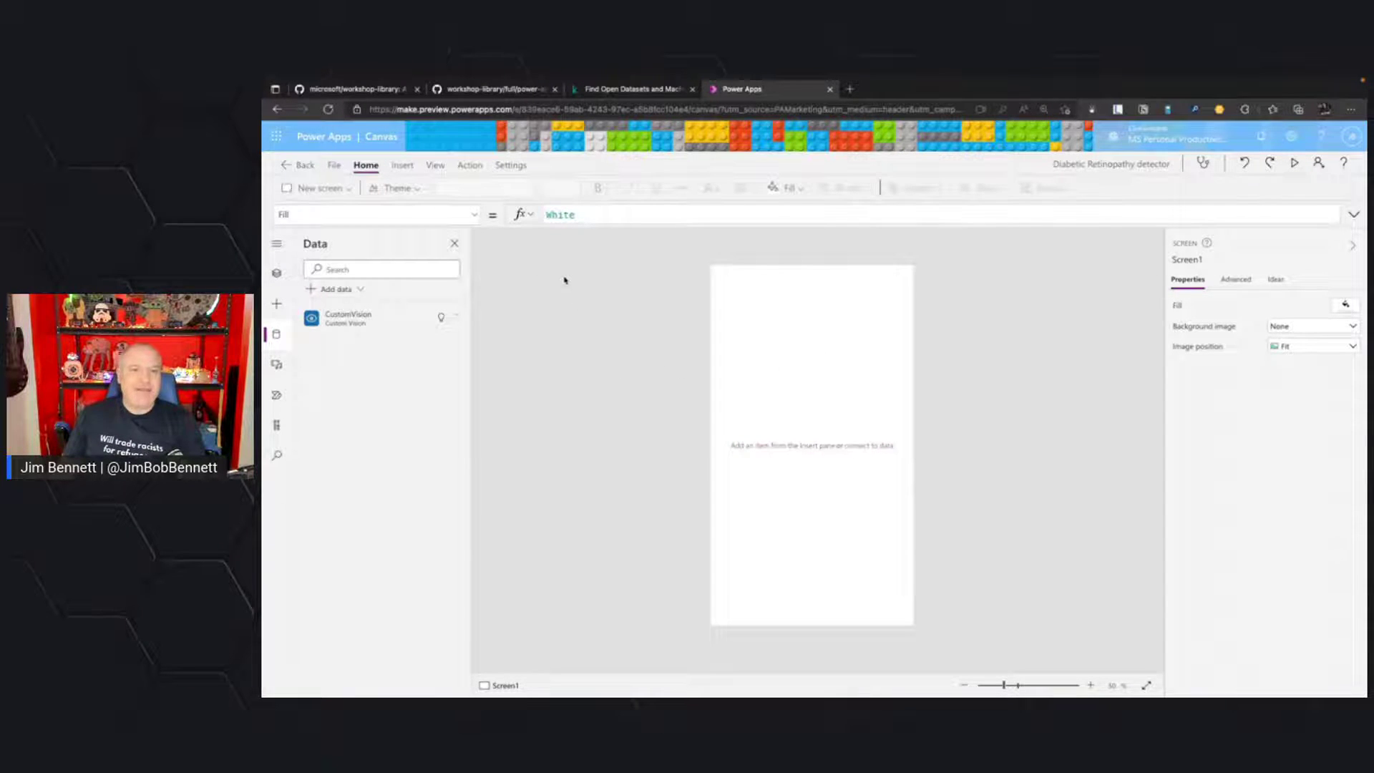
Insert an Add picture media control into Screen1 of the phone app.
left_click(402, 165)
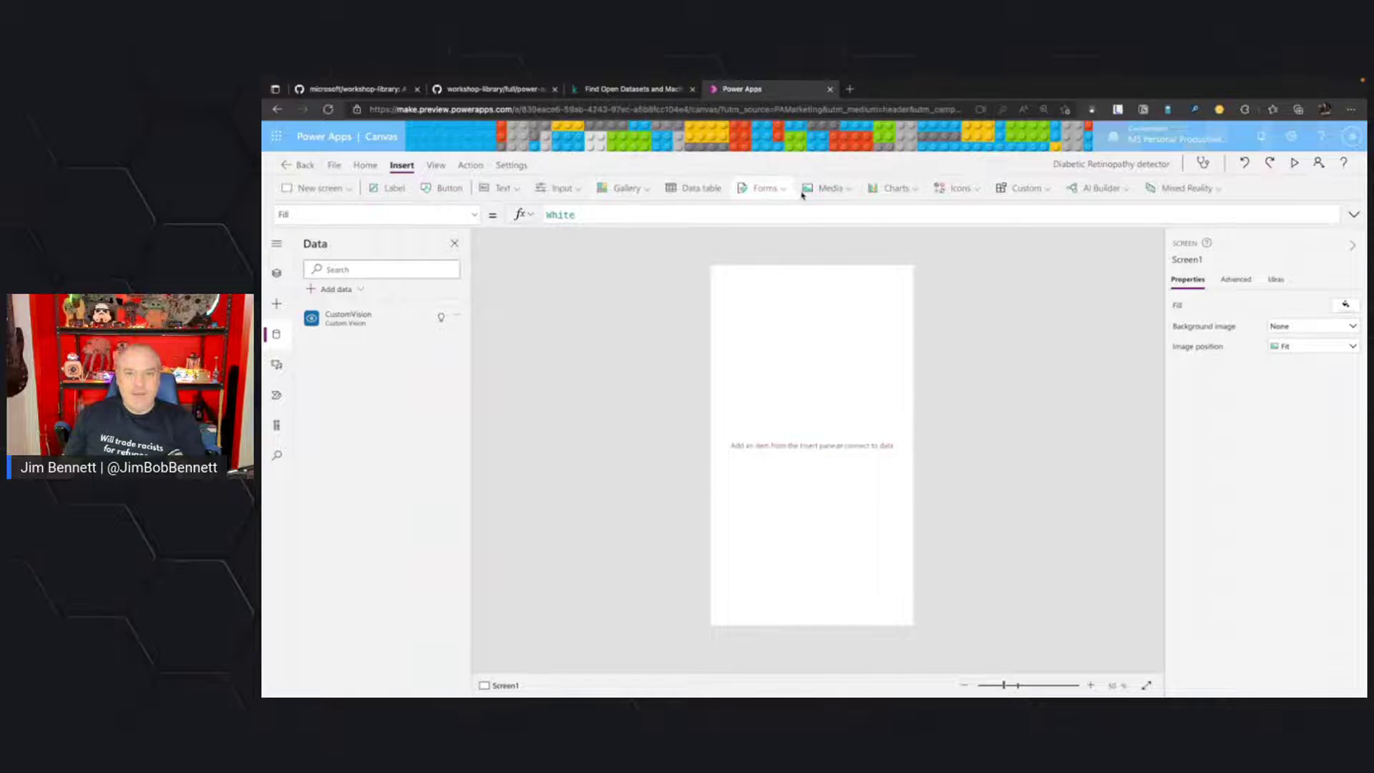
left_click(823, 188)
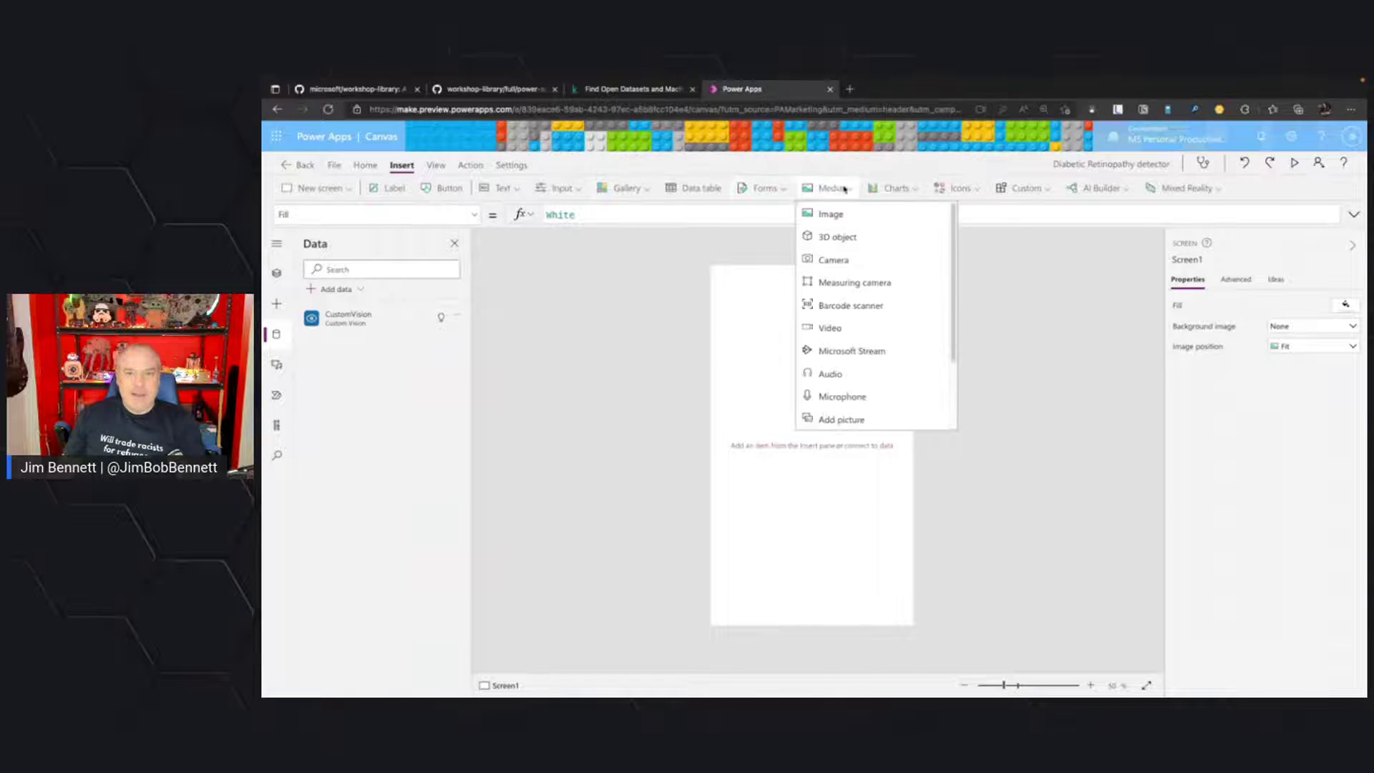
left_click(860, 419)
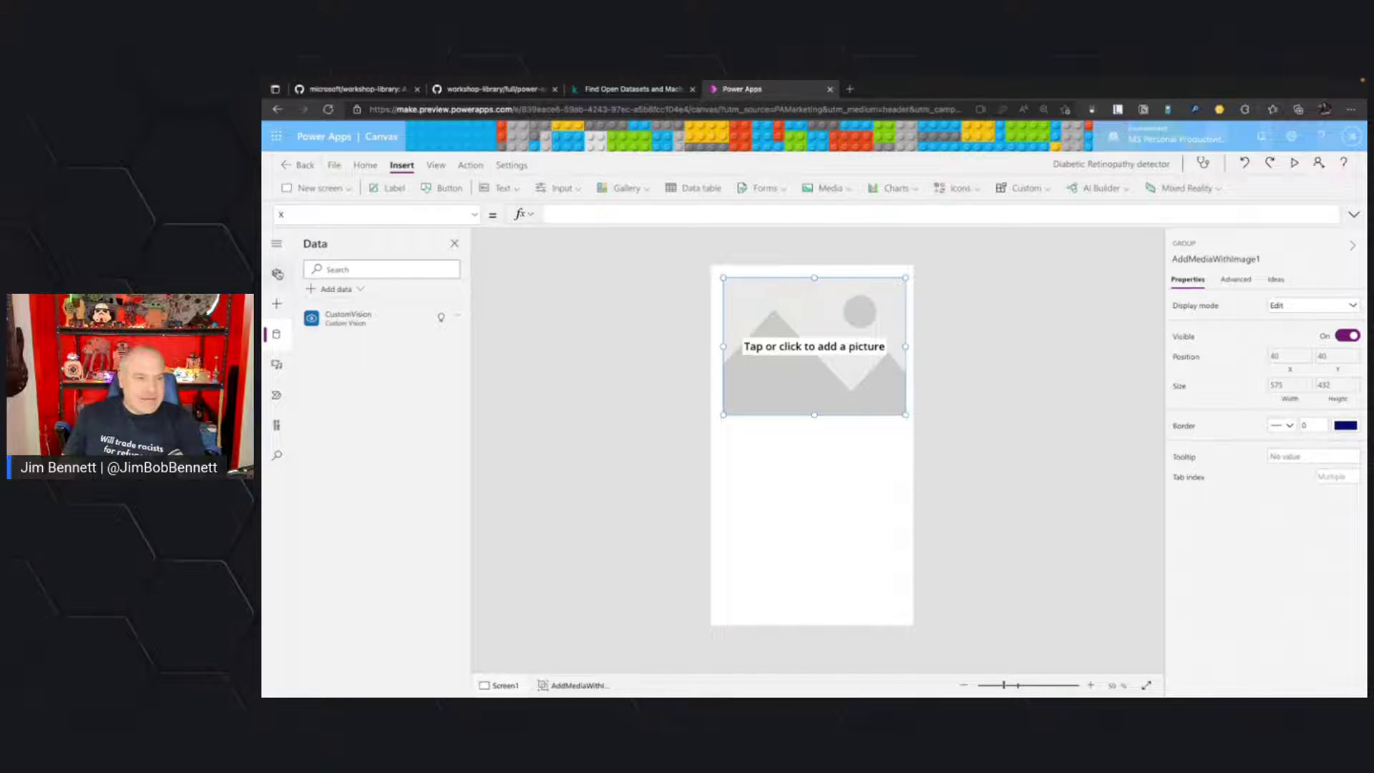
Examine the components inside the picture control group and the Image formula of its uploaded image.
left_click(278, 274)
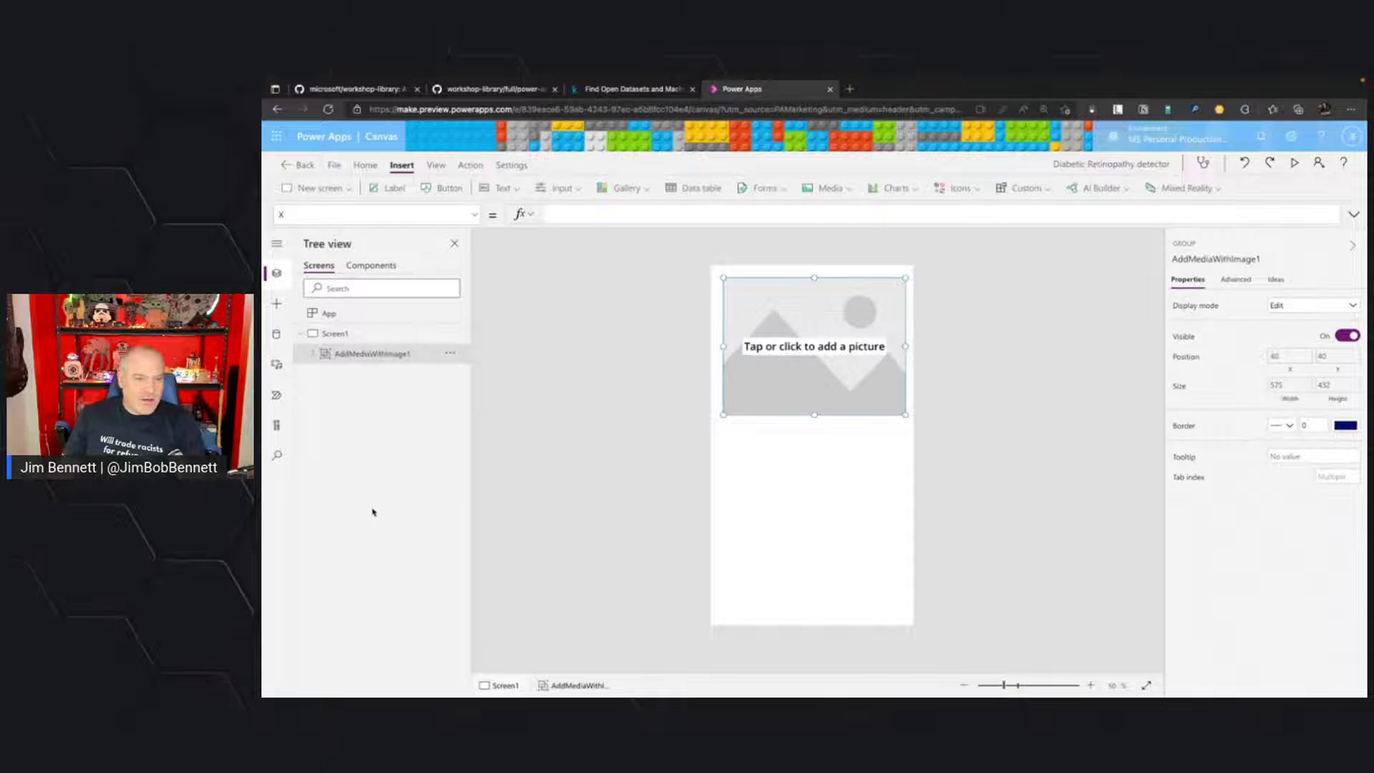
left_click(313, 354)
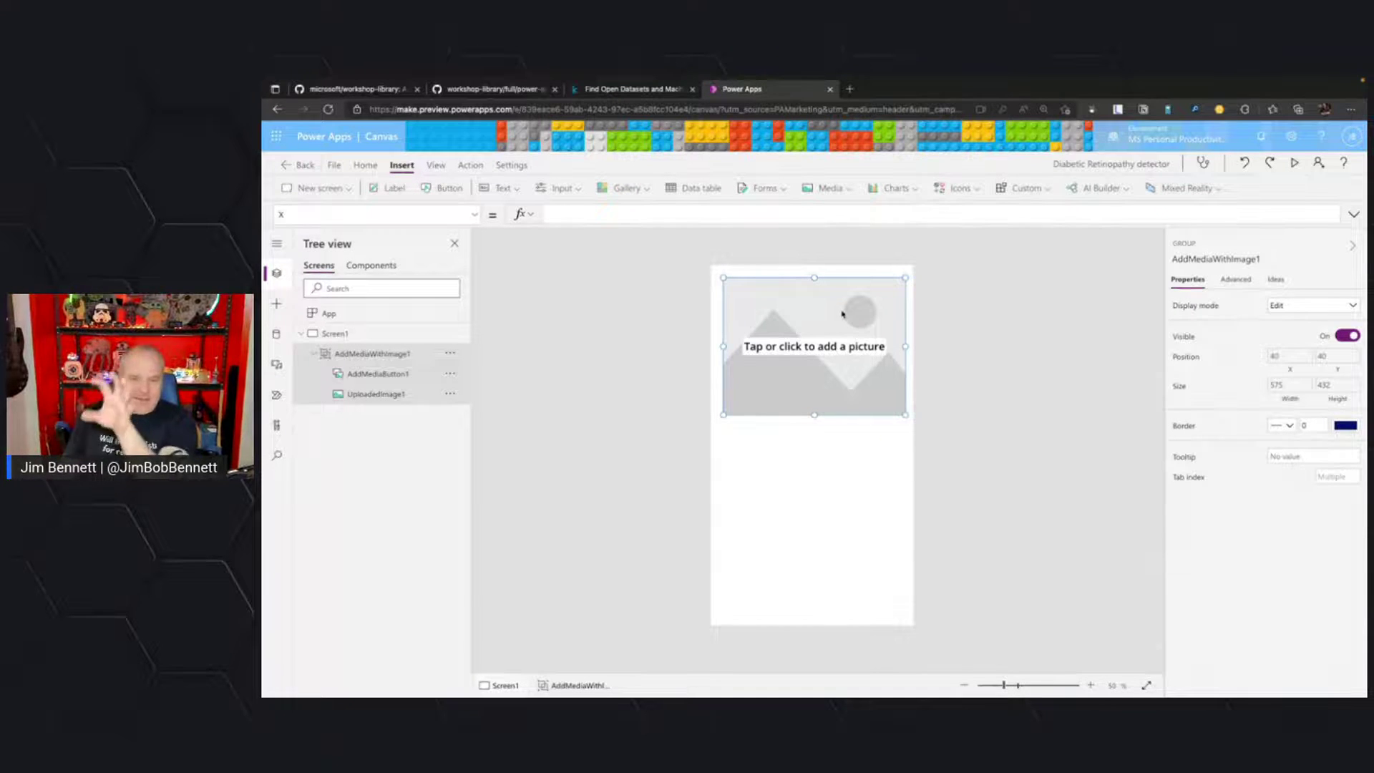
left_click(365, 394)
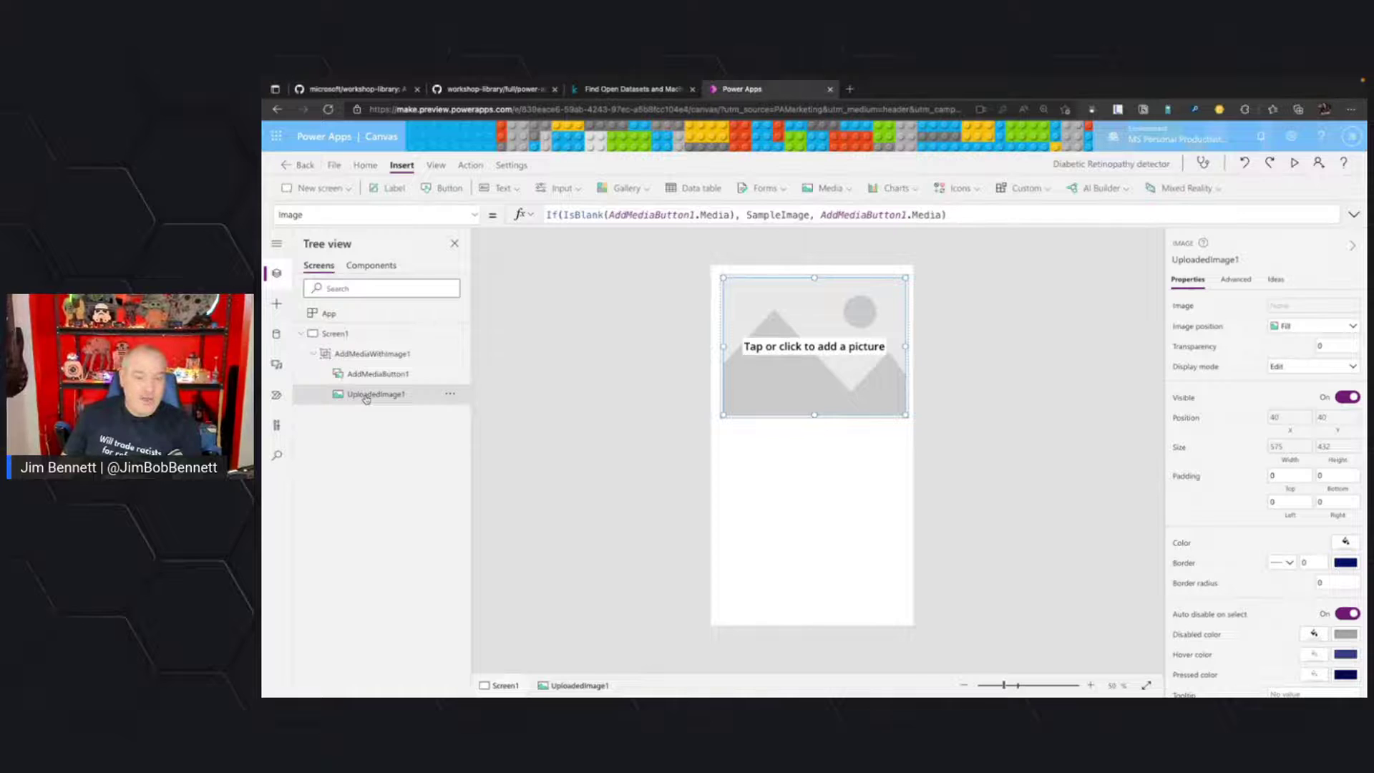
left_click(586, 396)
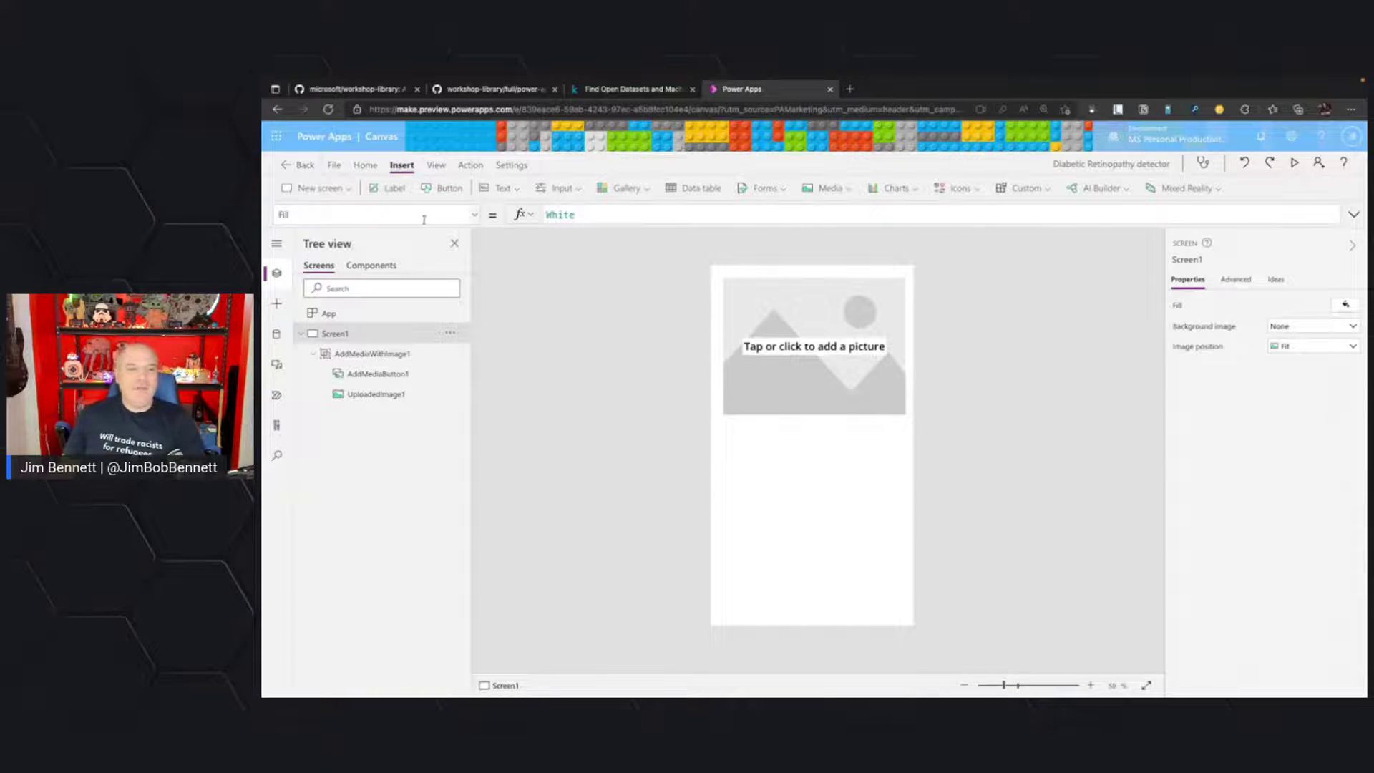
Add a button just below the picture control, at about X 171, Y 510, and look at its OnSelect formula.
left_click(449, 188)
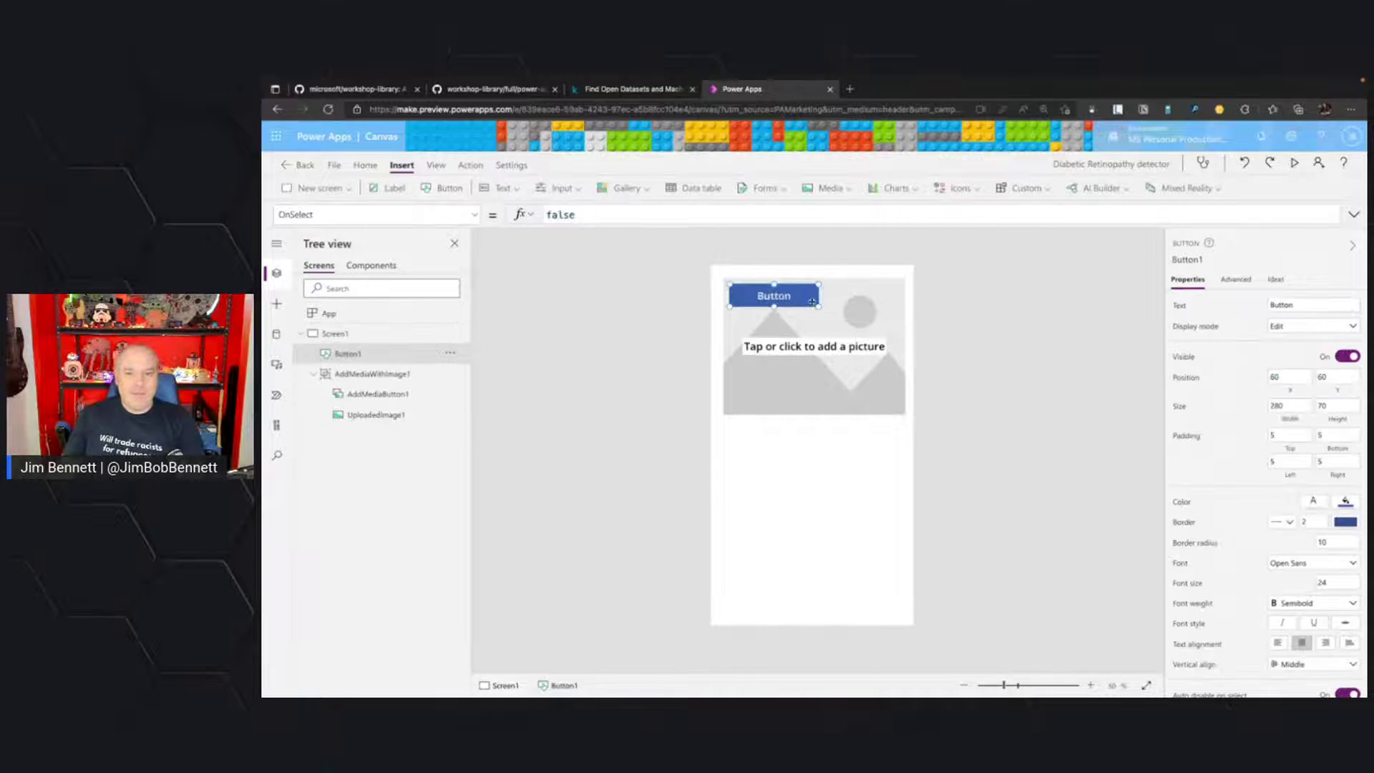
left_click_drag(812, 299, 818, 441)
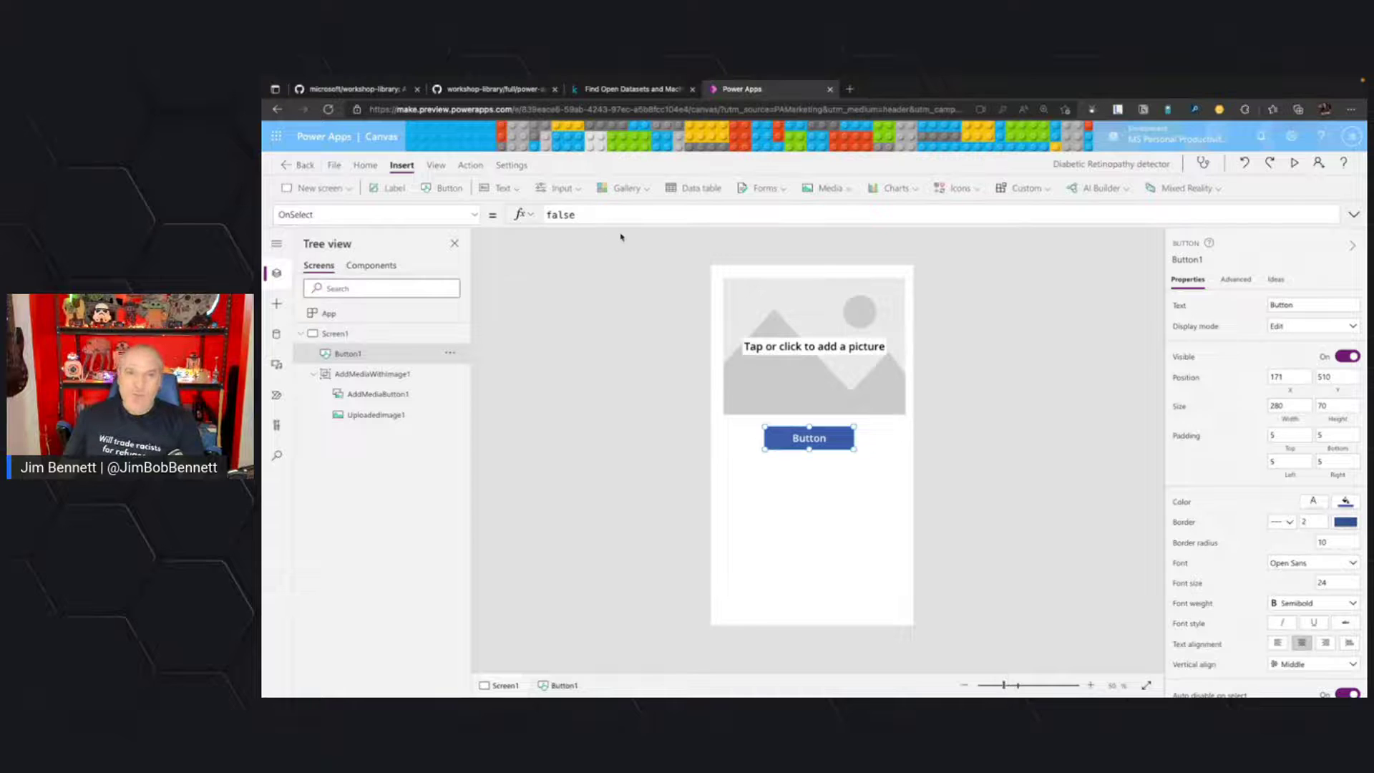
left_click_drag(621, 226, 620, 263)
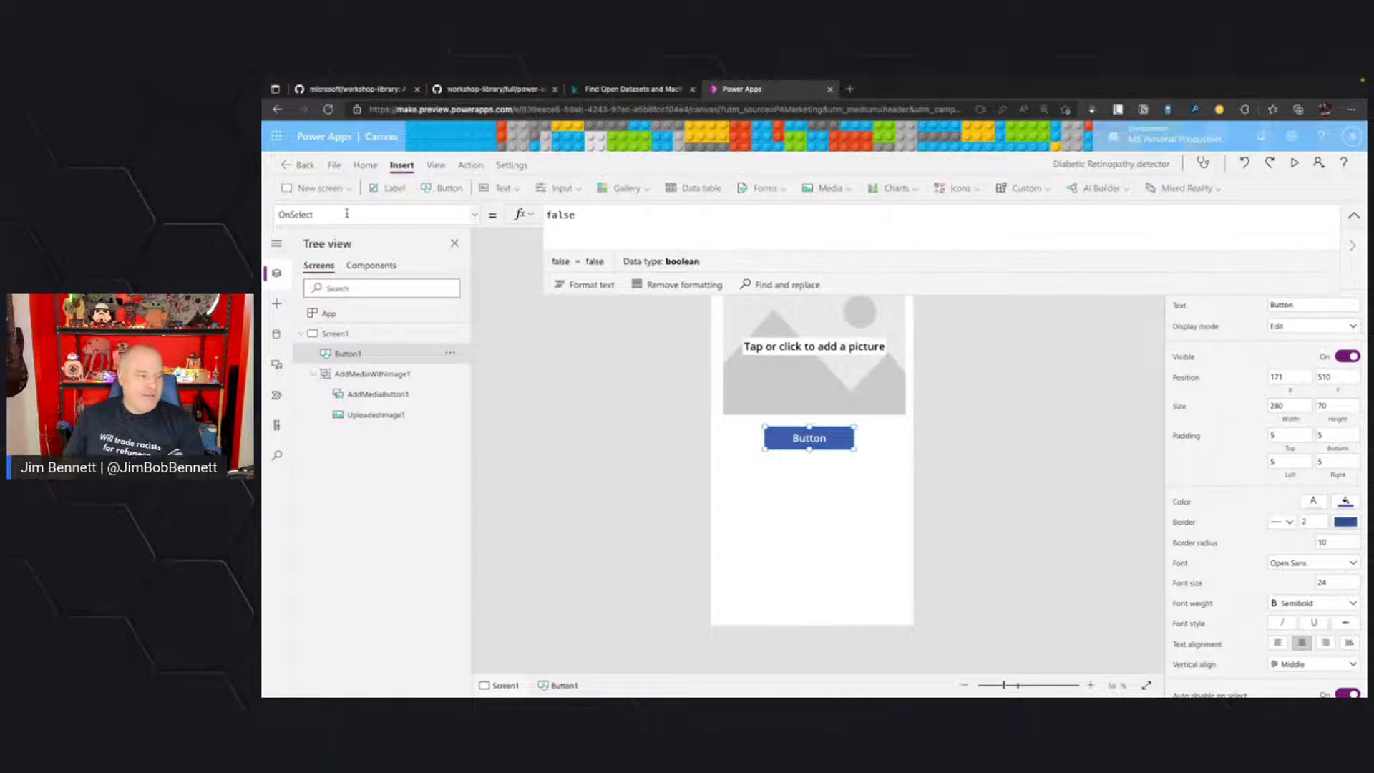
left_click(1104, 399)
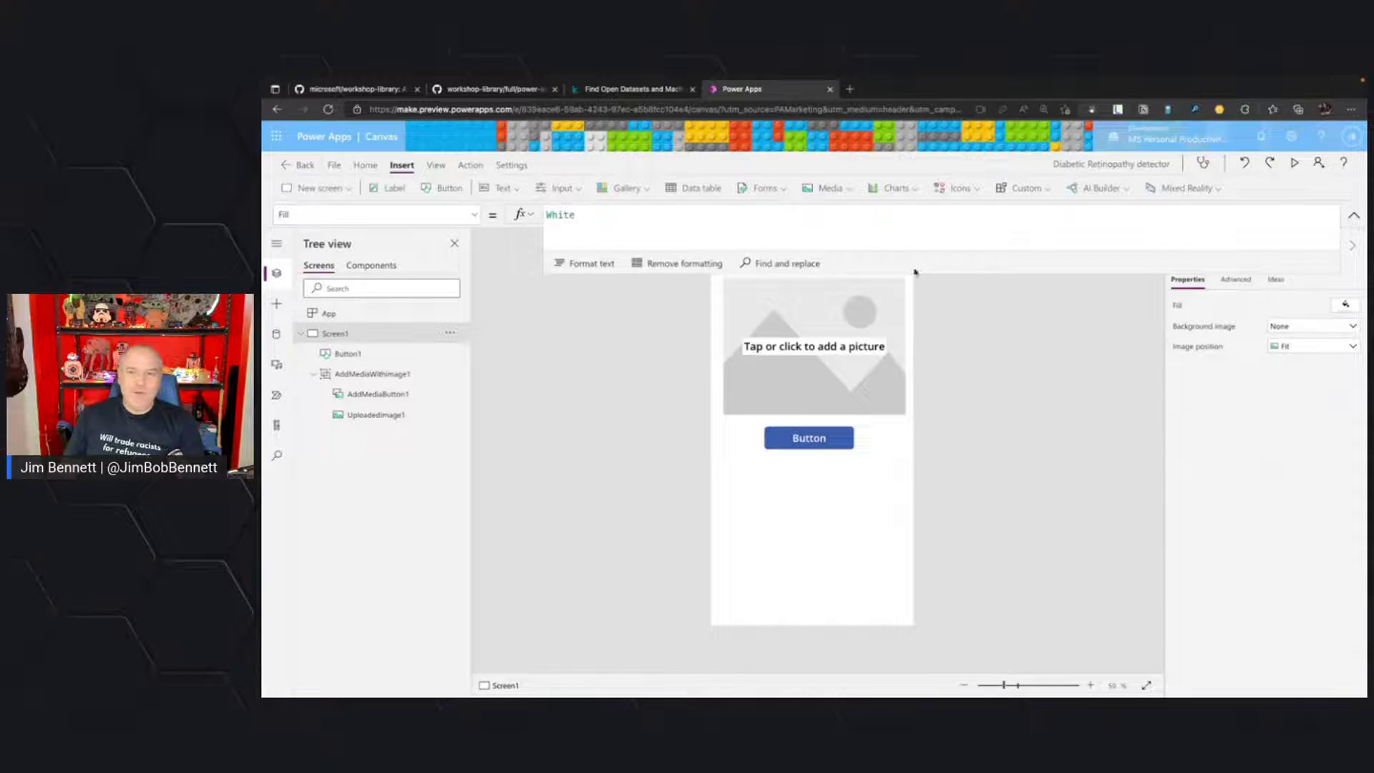
left_click(1354, 214)
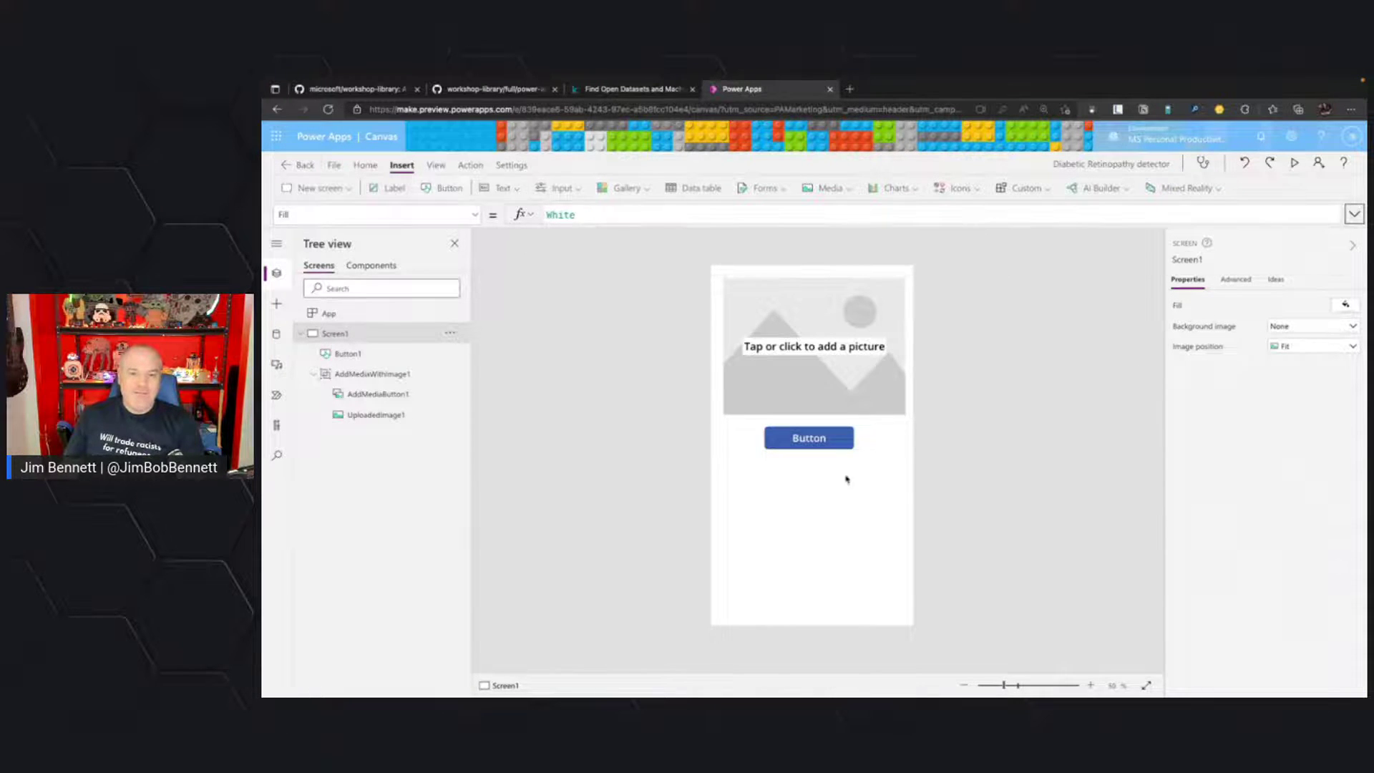
Delete the existing button and place a new one directly below the picture control, at X 40, Y 514.
left_click_drag(808, 444, 830, 509)
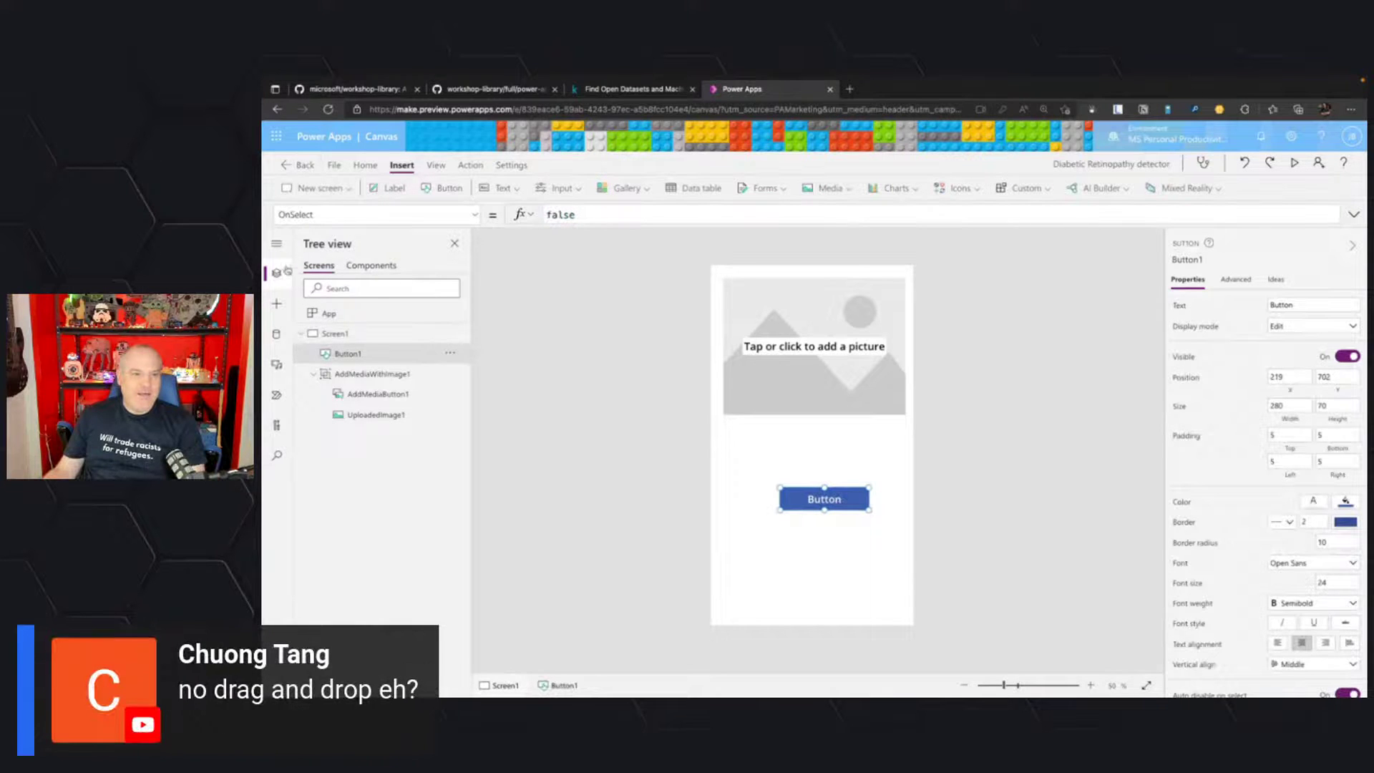
key("Delete")
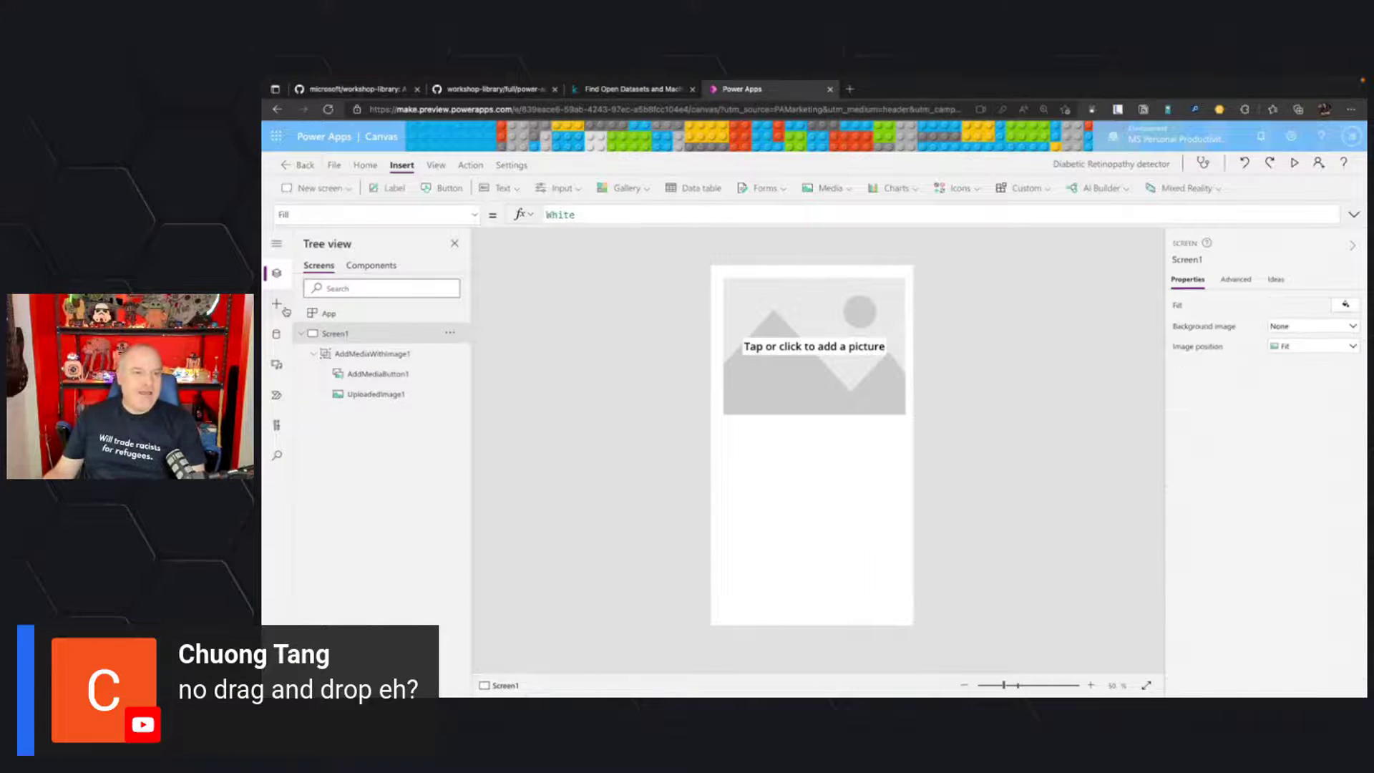
left_click(277, 305)
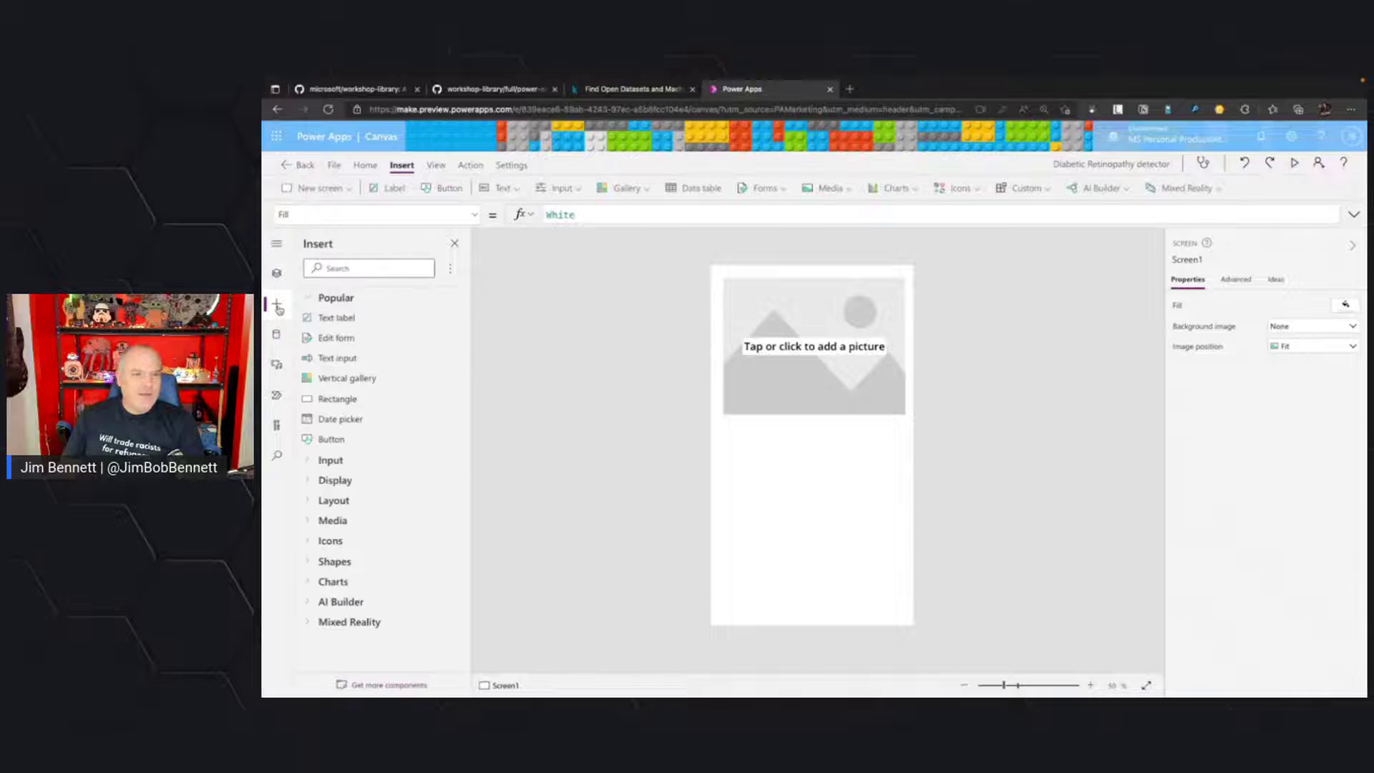
left_click_drag(329, 440, 778, 441)
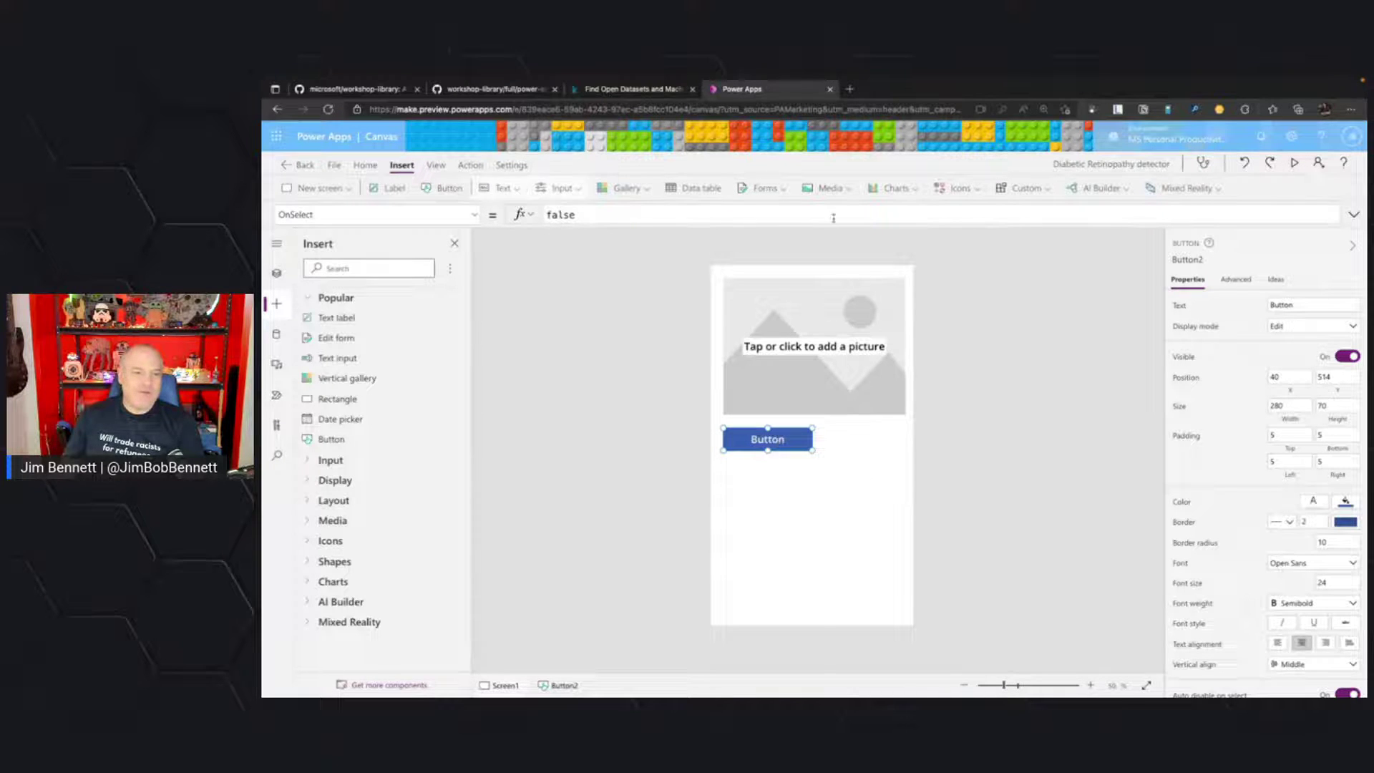
Add a text label below the button, at about X 80, Y 748, with the text "Drag and Drop FTW!".
left_click(315, 480)
scroll(321, 479, "down", 1)
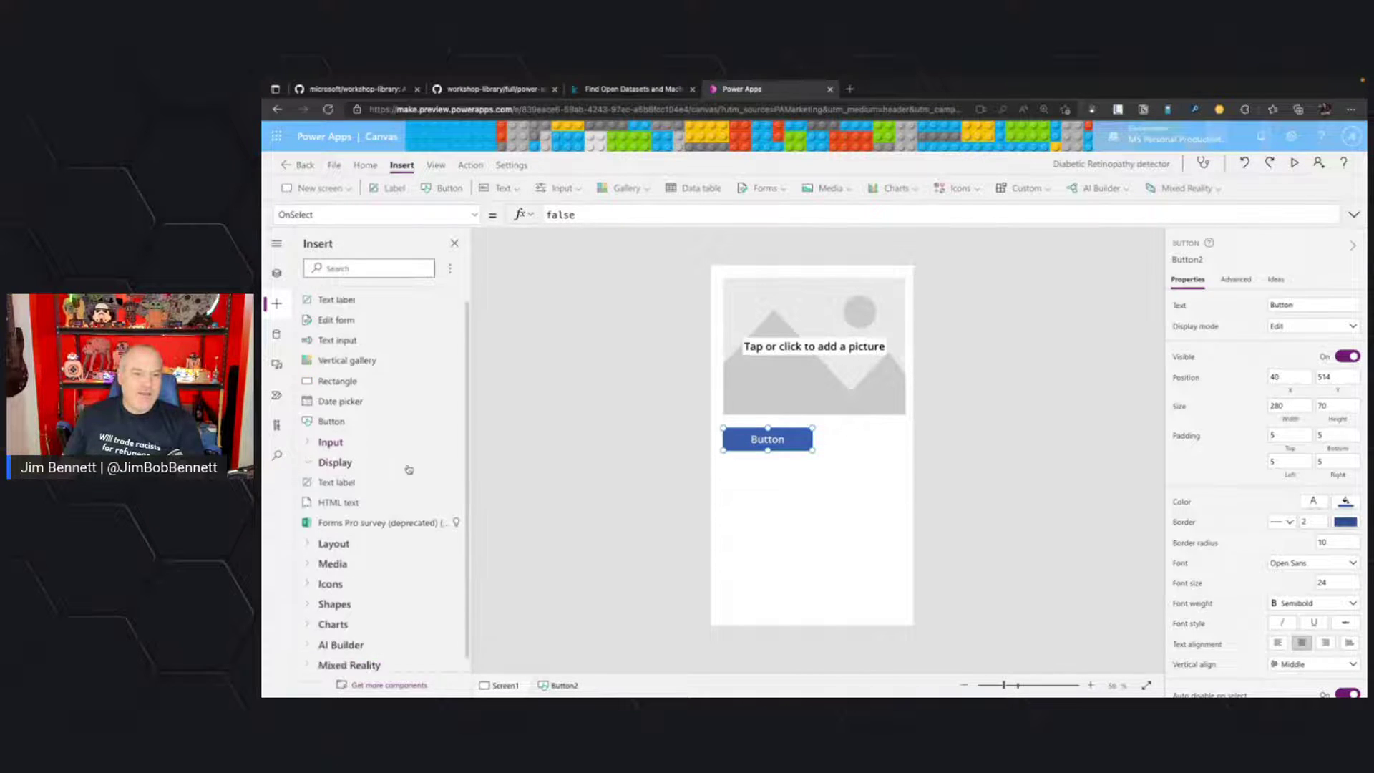
left_click_drag(320, 479, 787, 542)
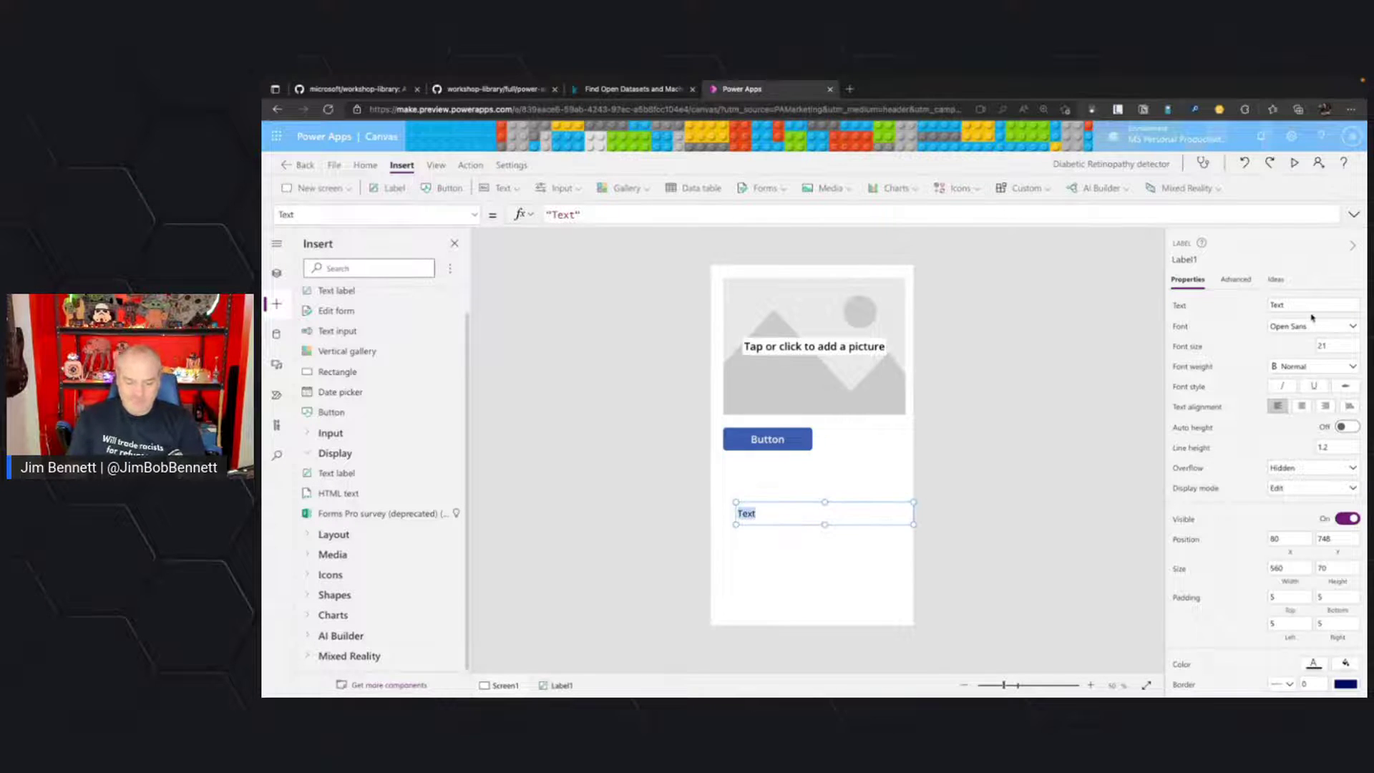
type("Drag and Drop")
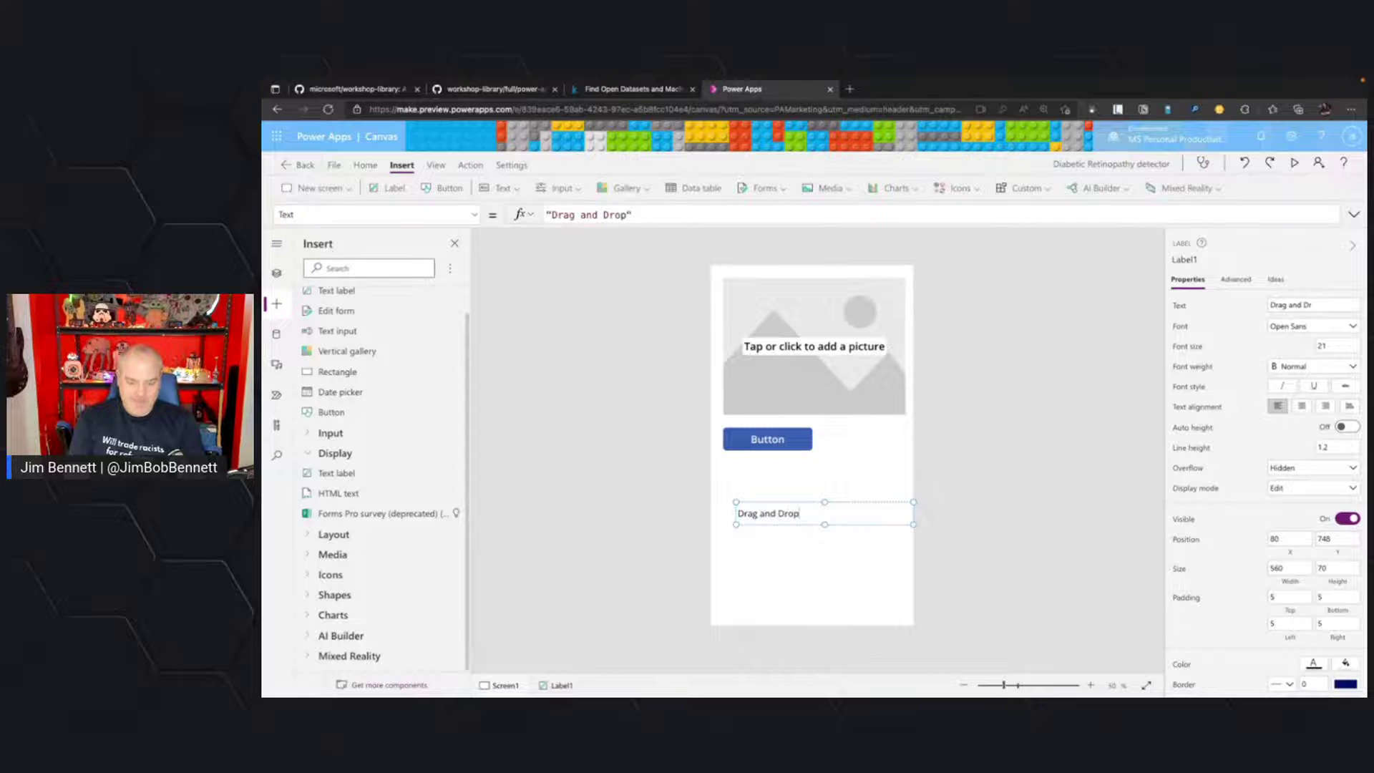
type(" FTW!")
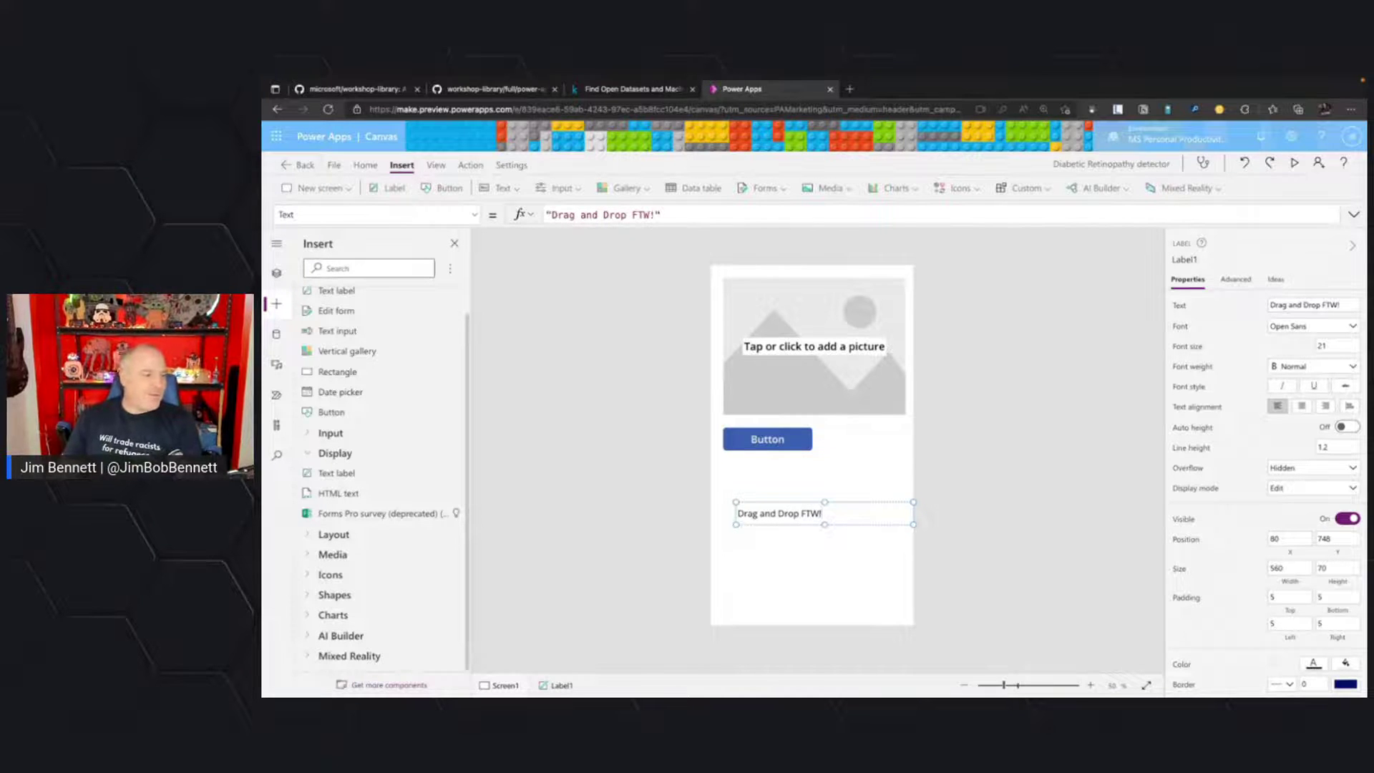
Delete the "Drag and Drop FTW!" label from the screen.
left_click(978, 473)
left_click(816, 504)
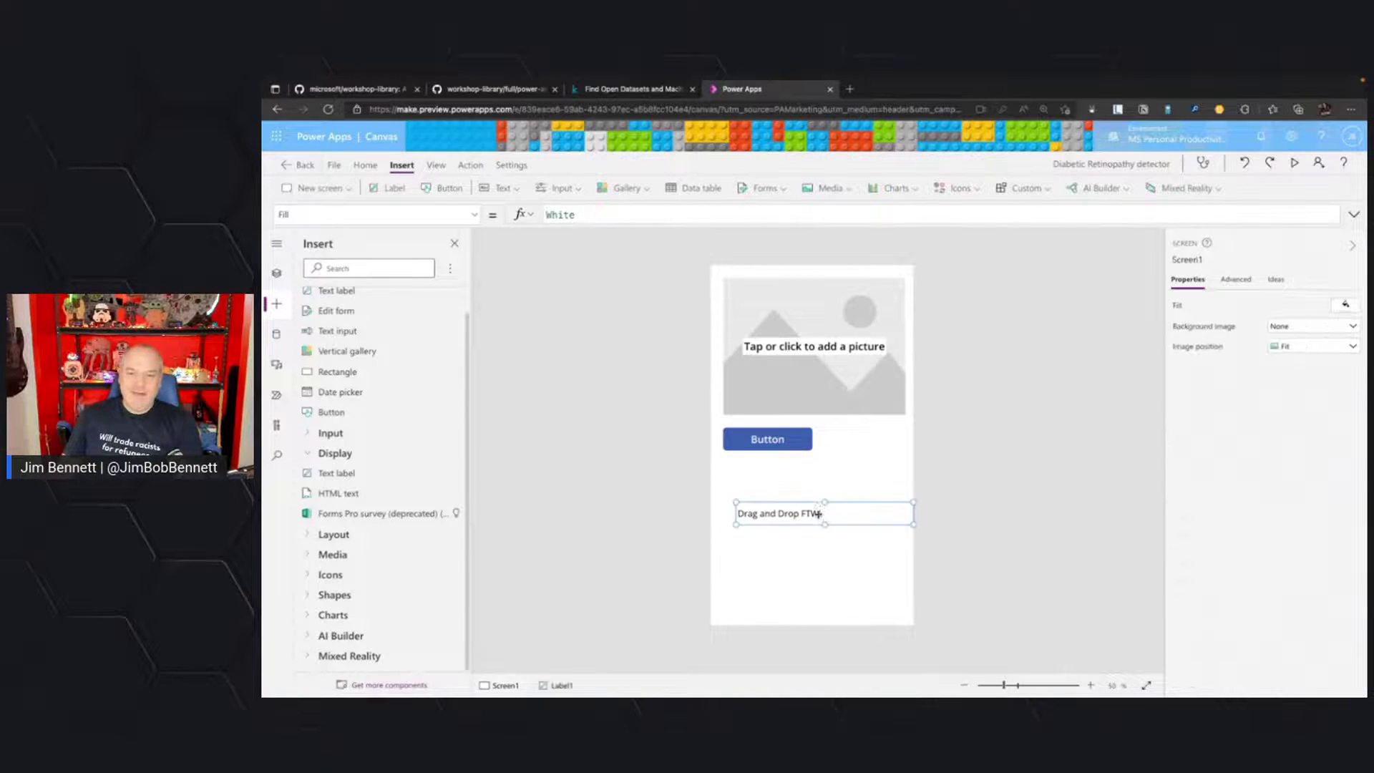
key("Delete")
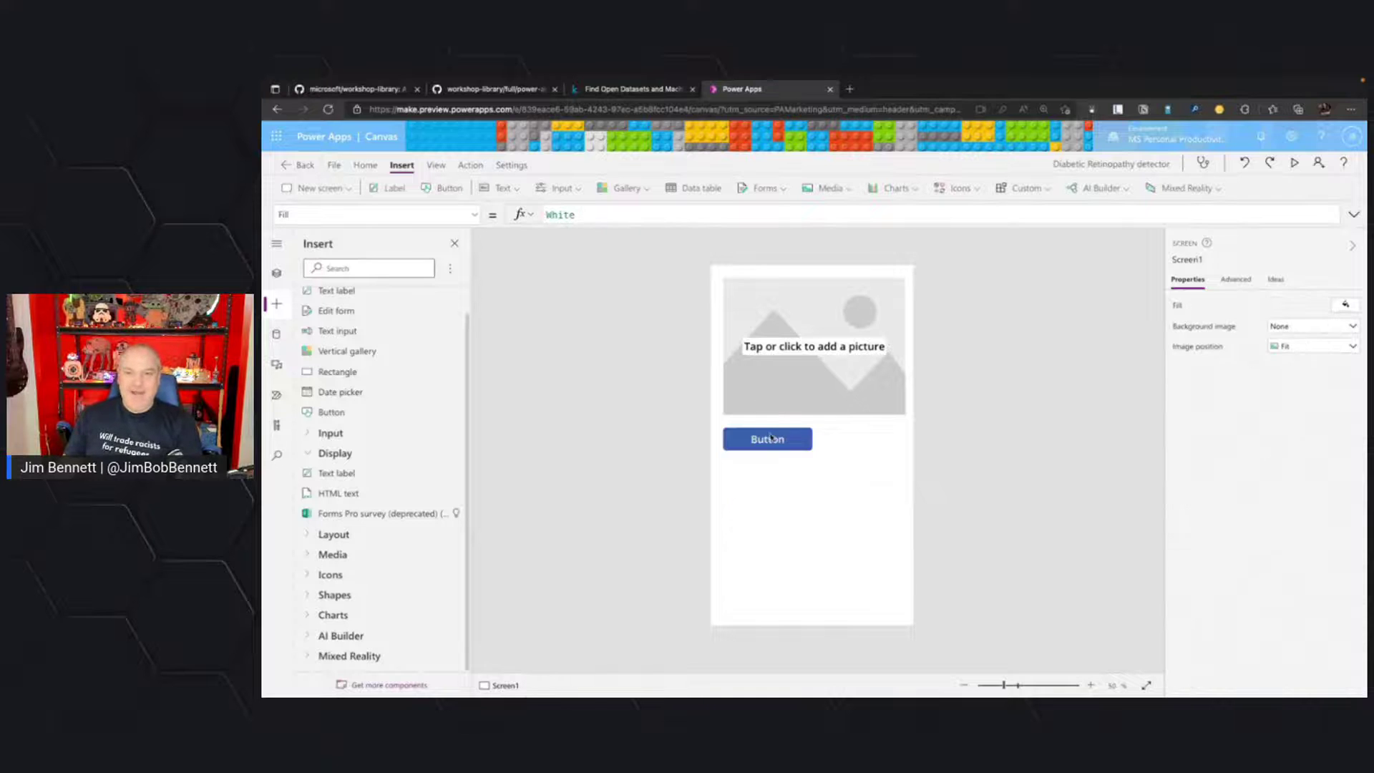
Move the button to about X 165, Y 519 below the picture control and set its text to "Scan image".
left_click_drag(794, 443, 835, 443)
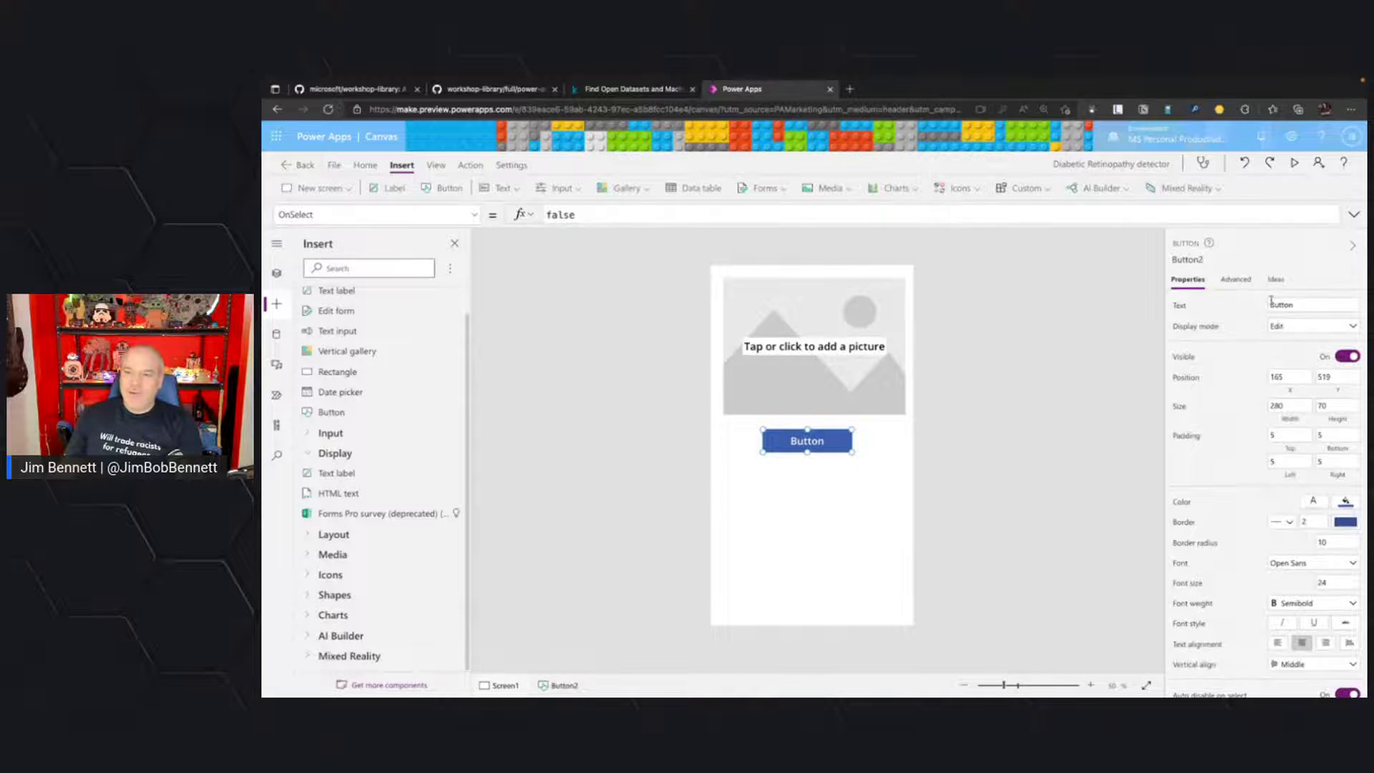
double_click(1299, 306)
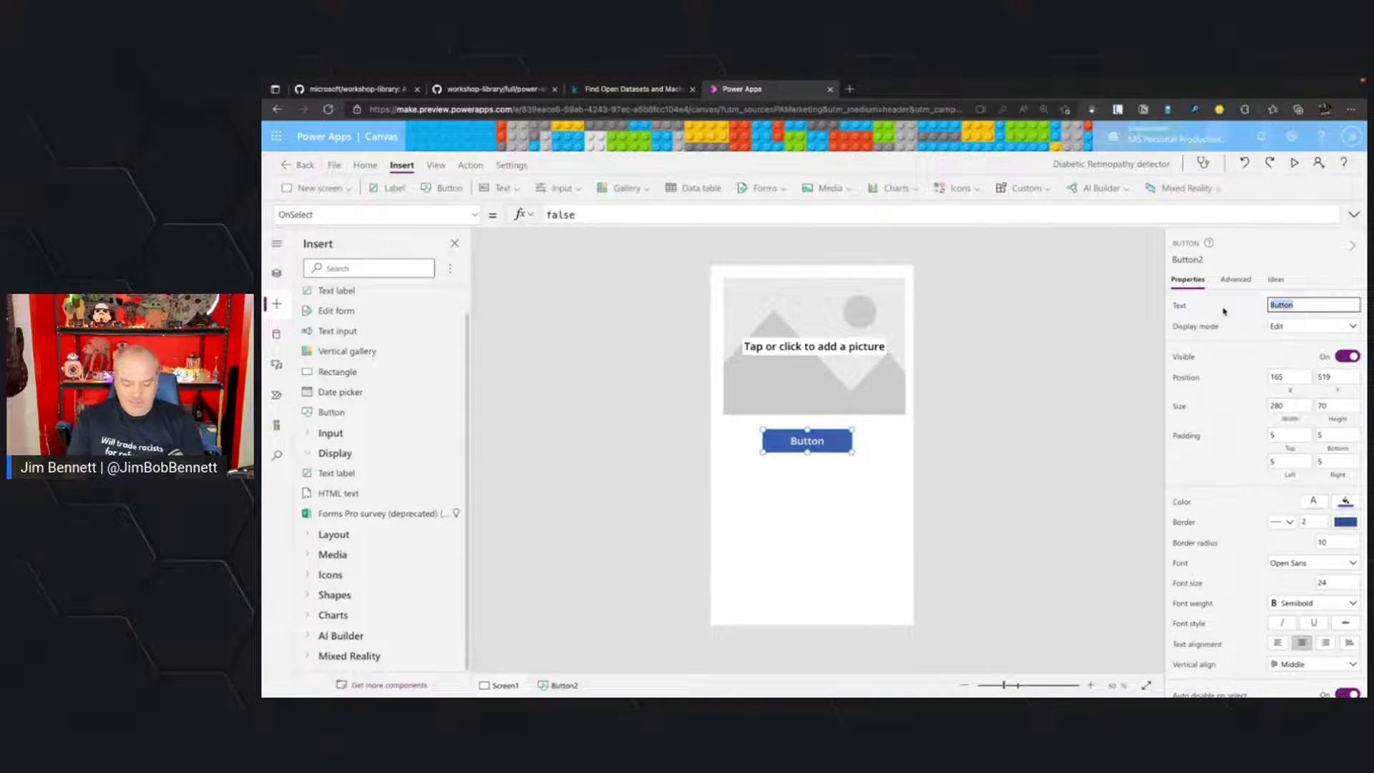
type("Scan image")
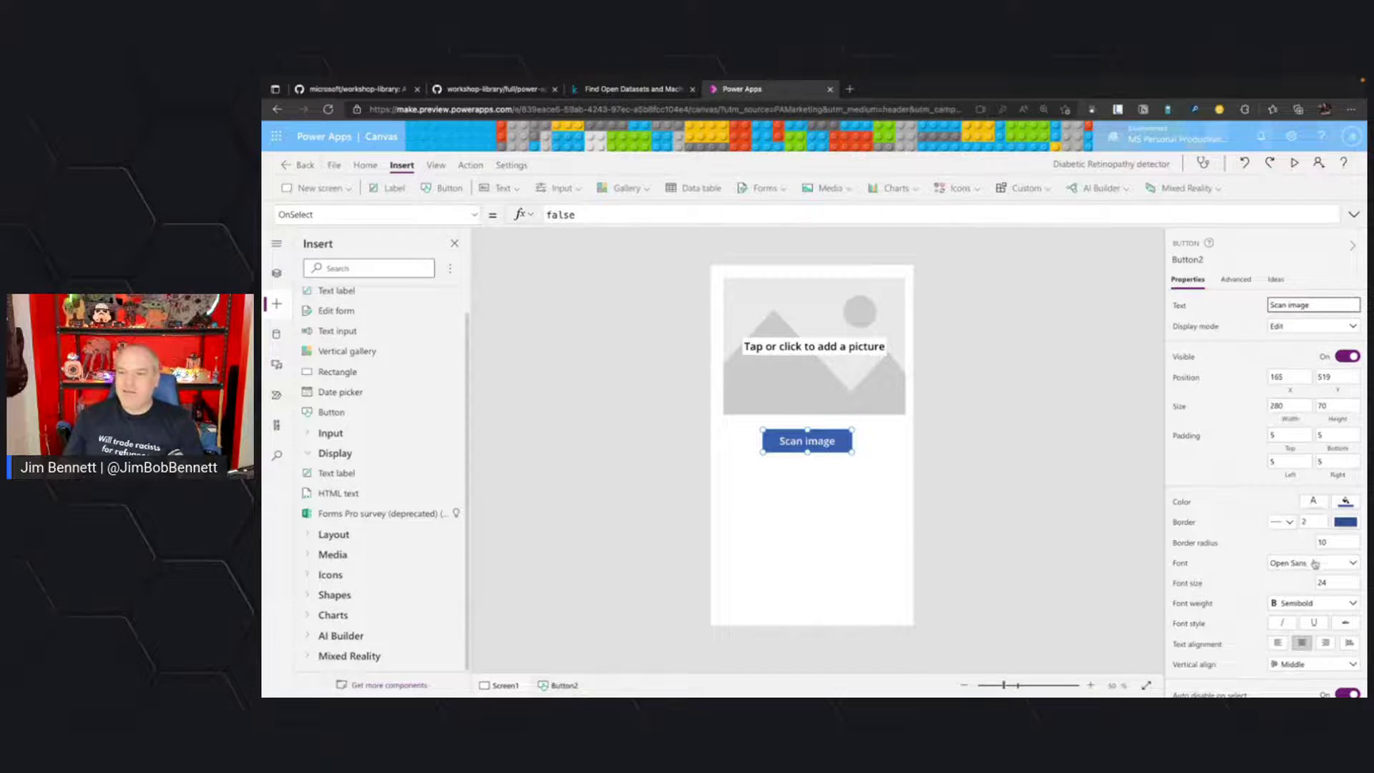
Give the Scan image button a standard gold fill and black text.
left_click(1345, 523)
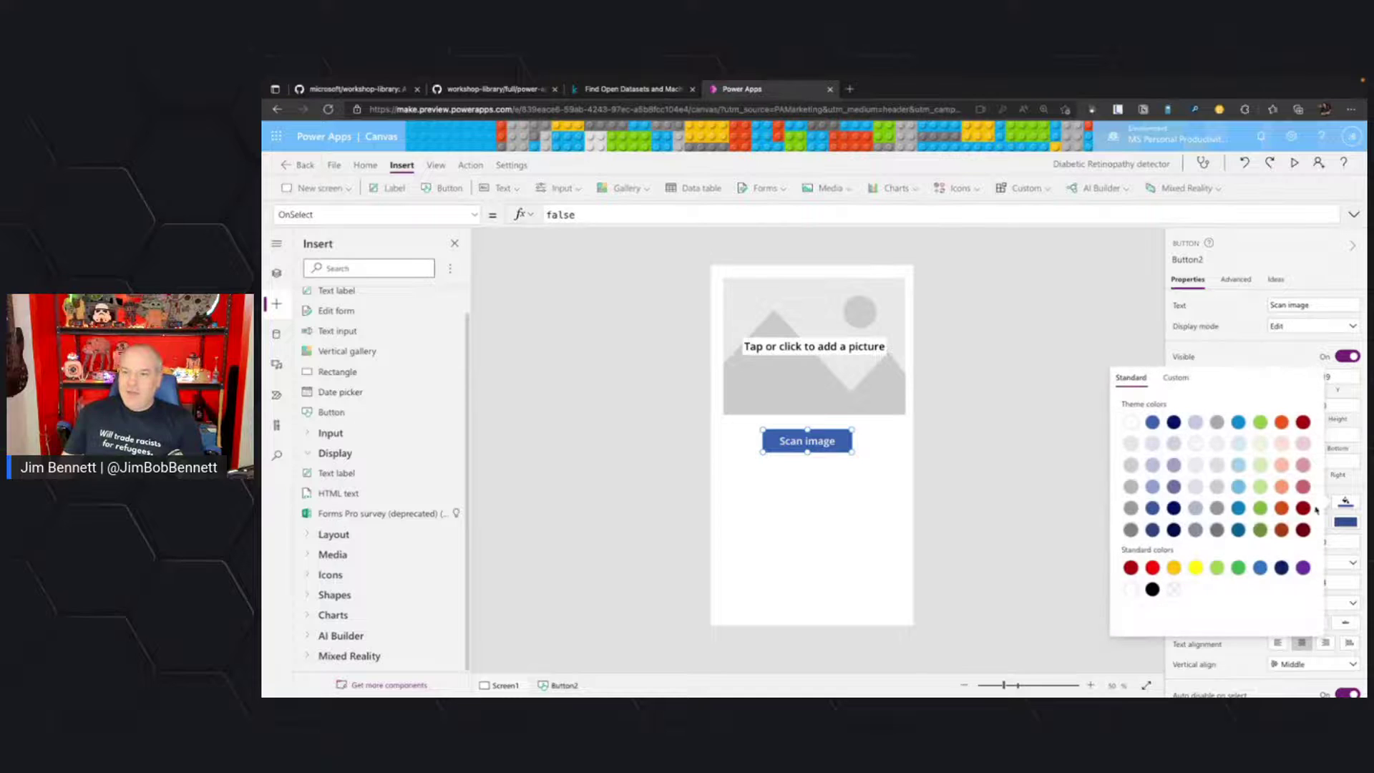
left_click(1173, 568)
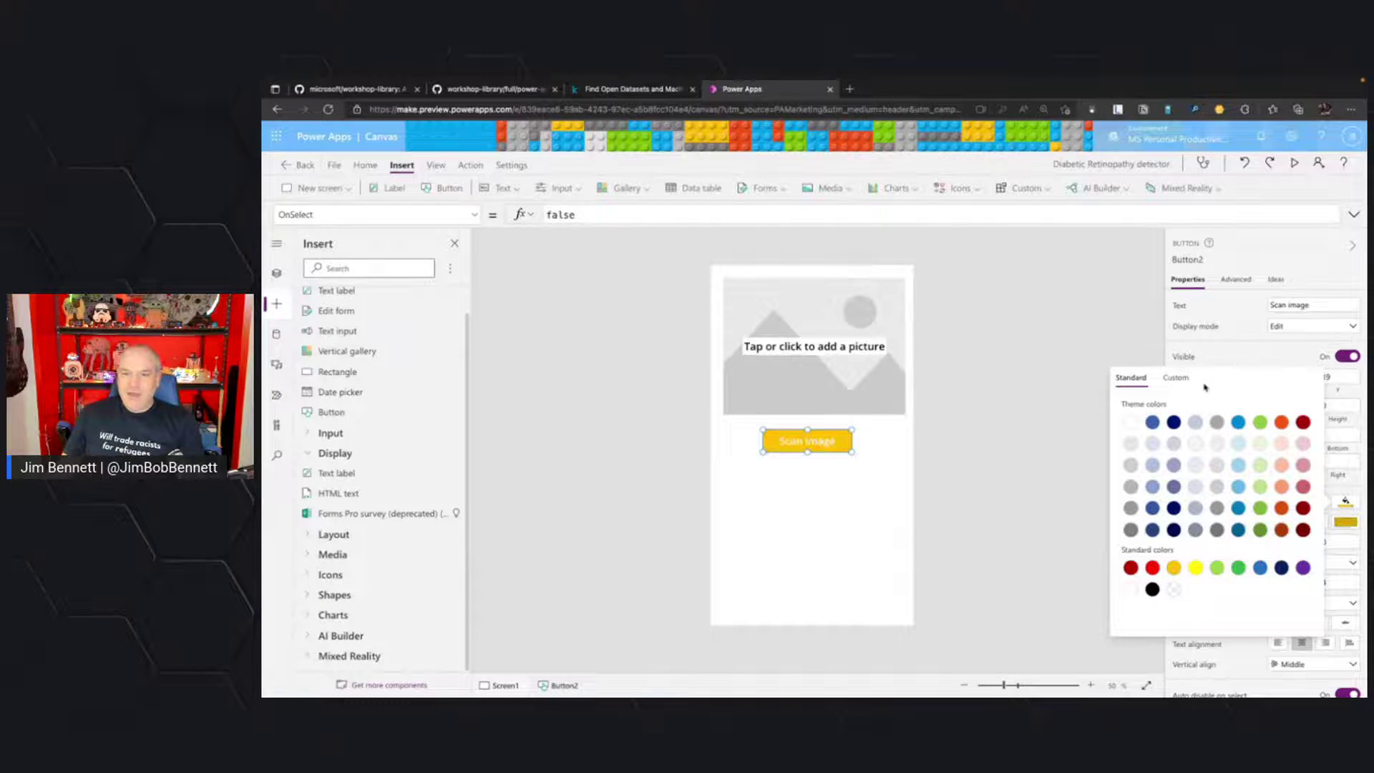
left_click(1241, 350)
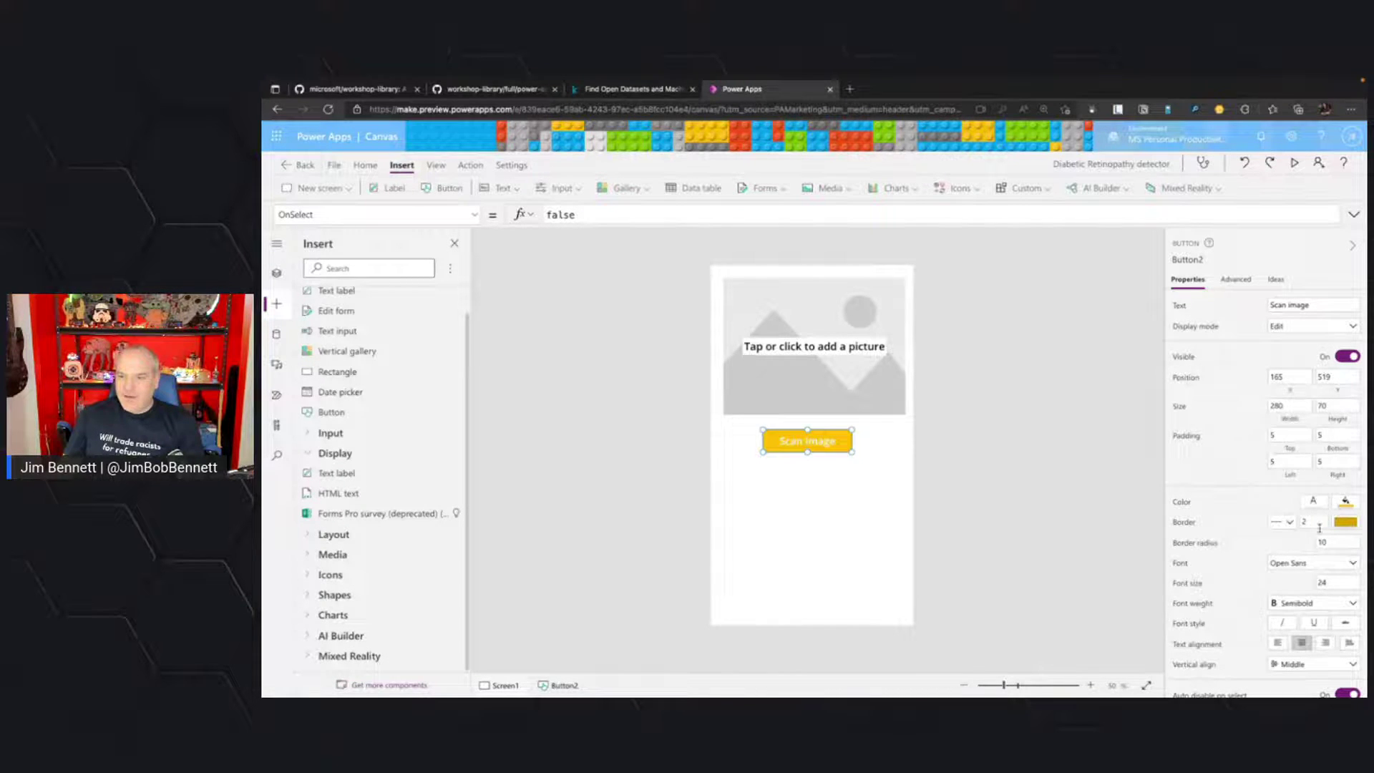
scroll(1230, 605, "down", 3)
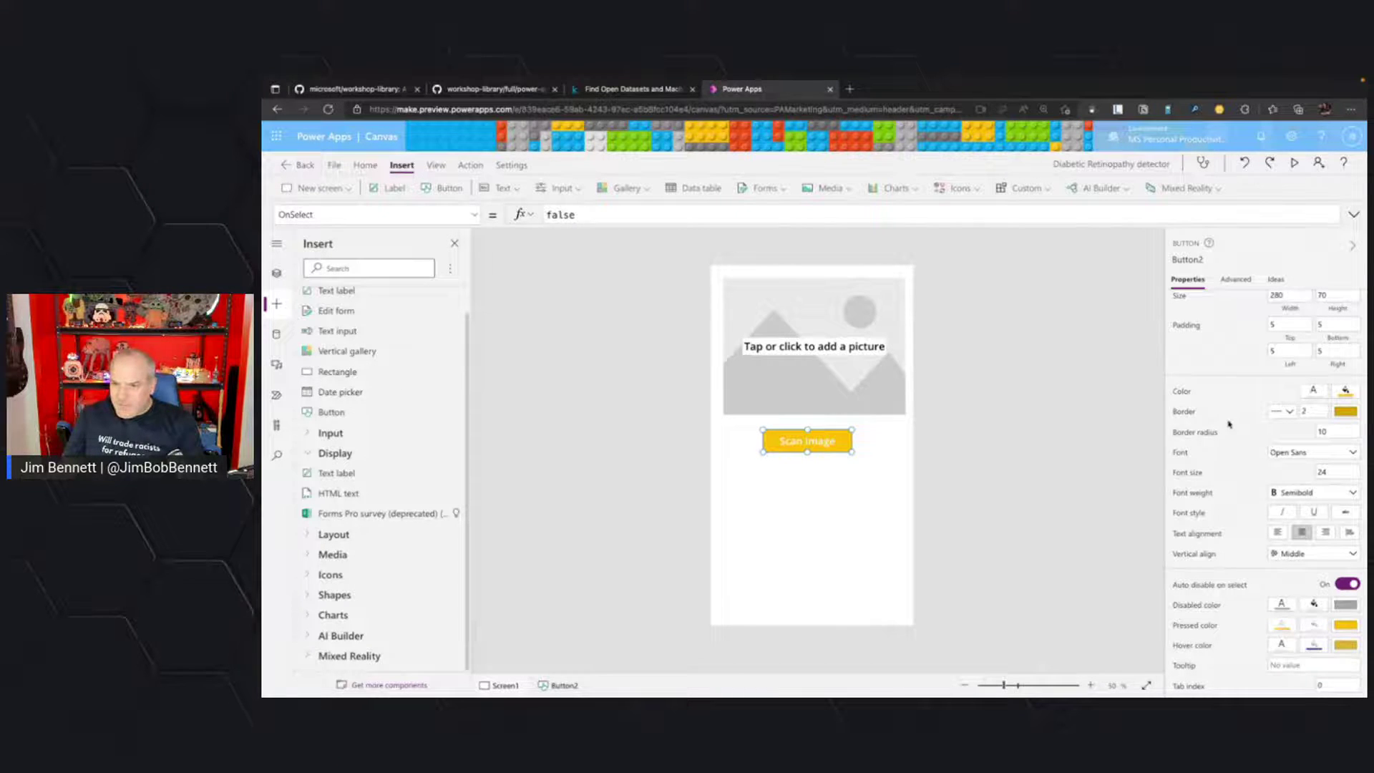
left_click(1314, 393)
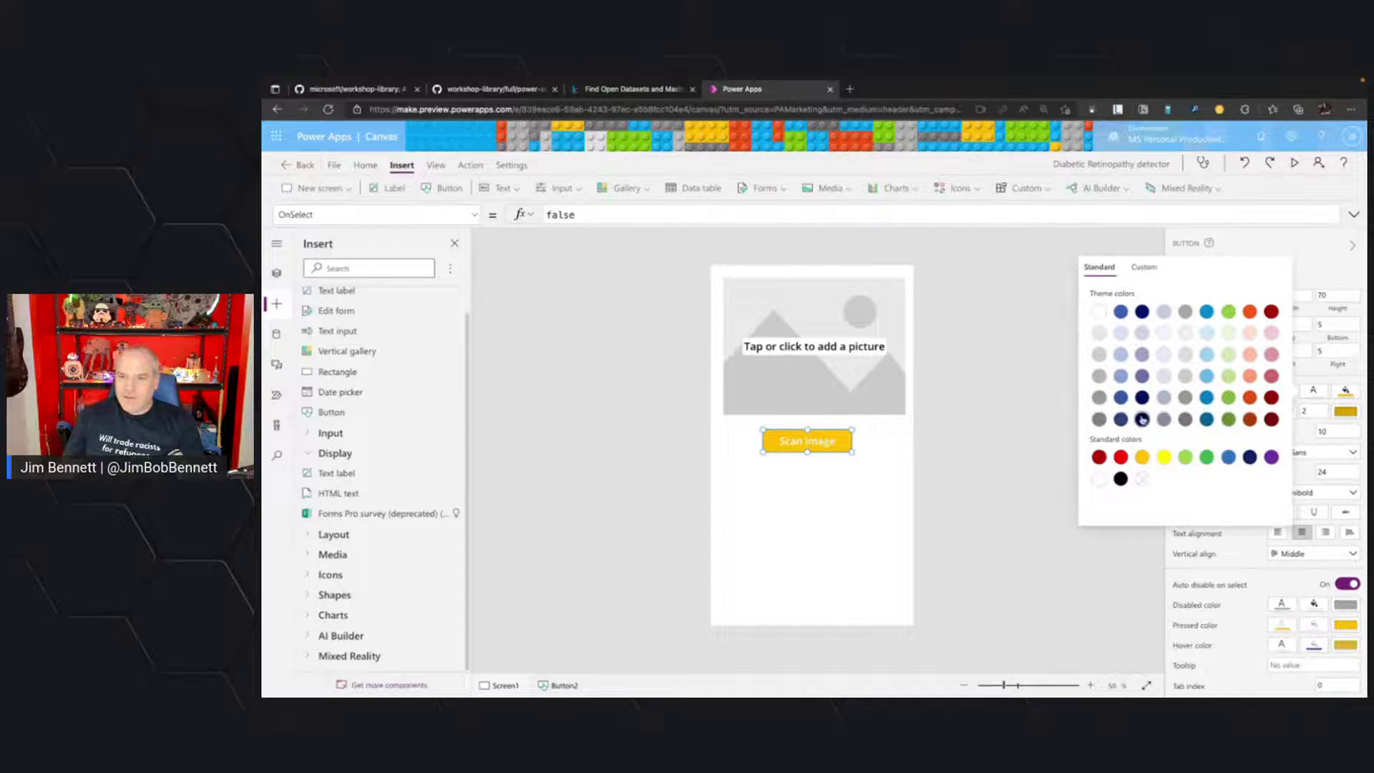
left_click(1121, 478)
left_click(1013, 487)
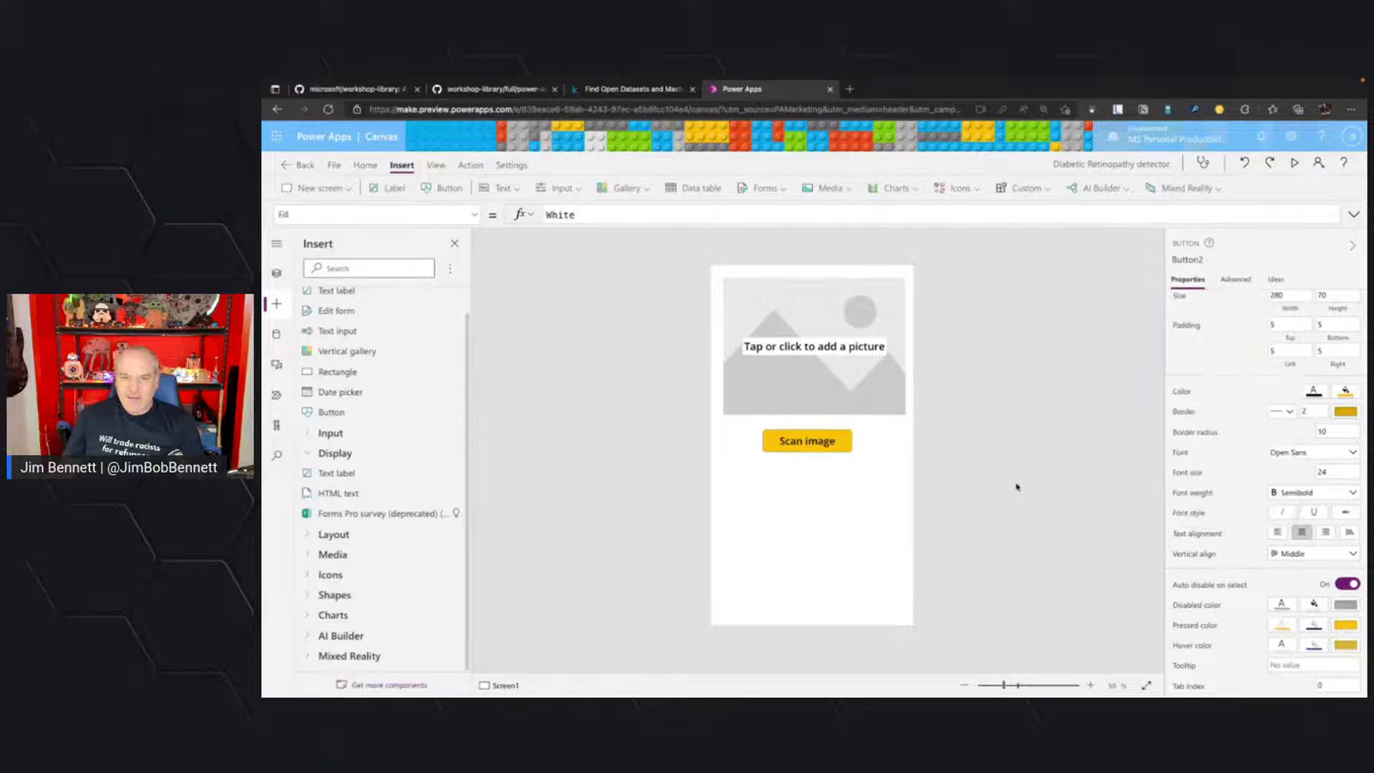
Set the Scan image button's border style to None.
left_click(850, 448)
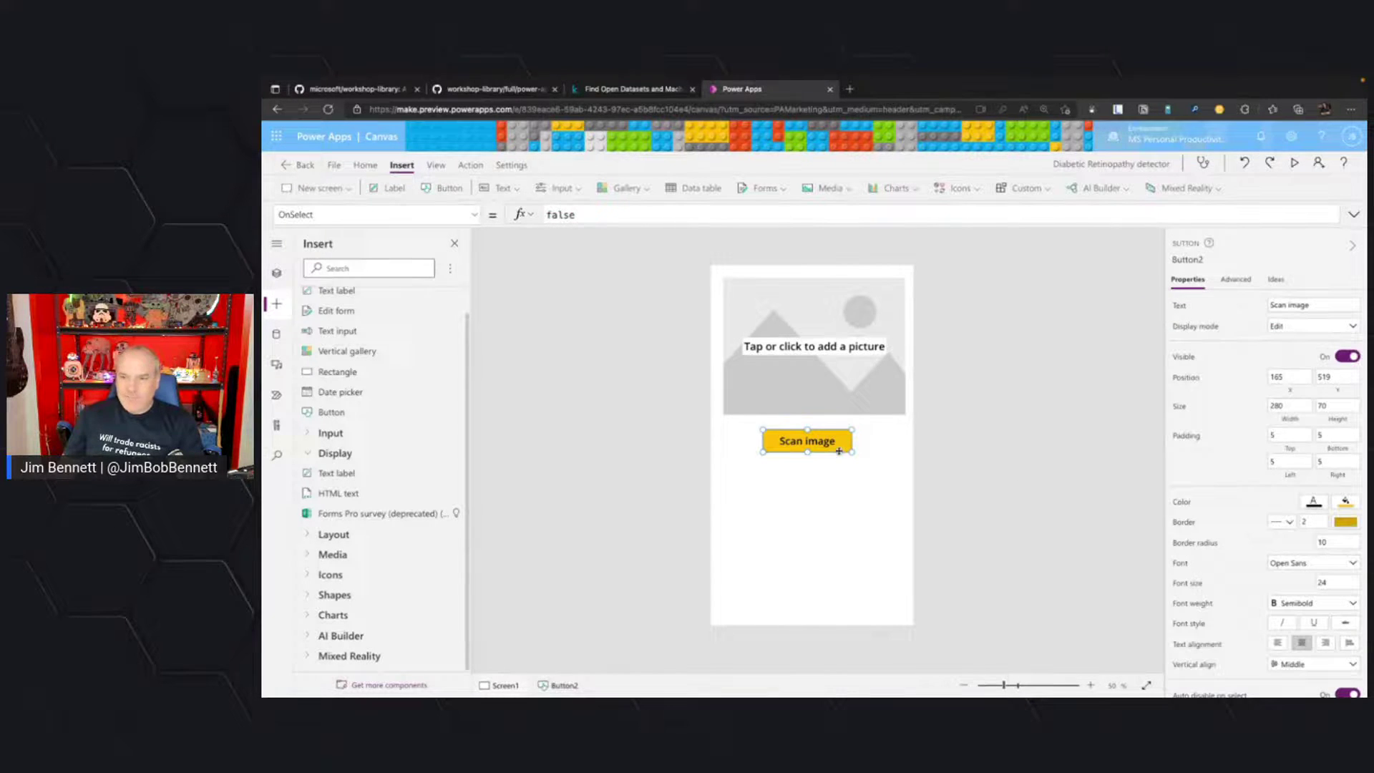
left_click(1344, 522)
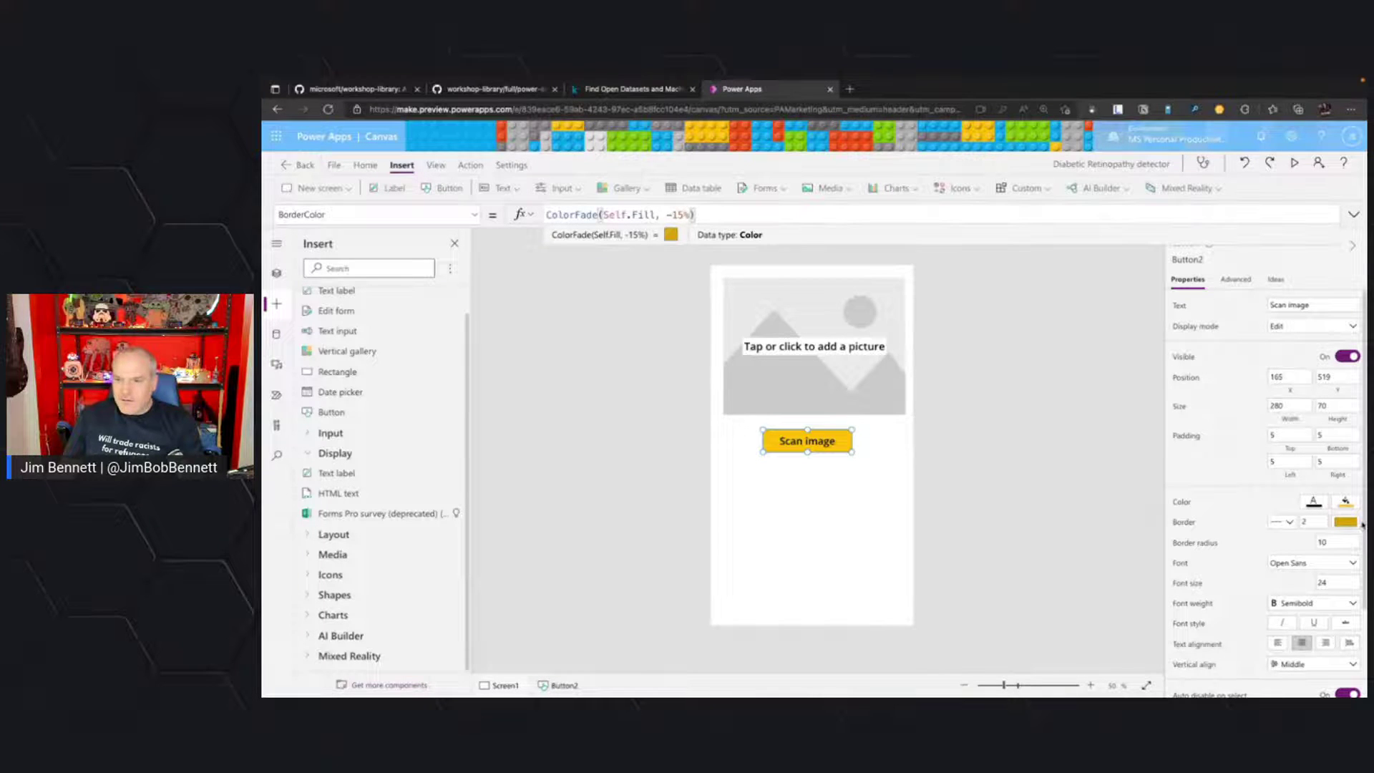
left_click(1285, 521)
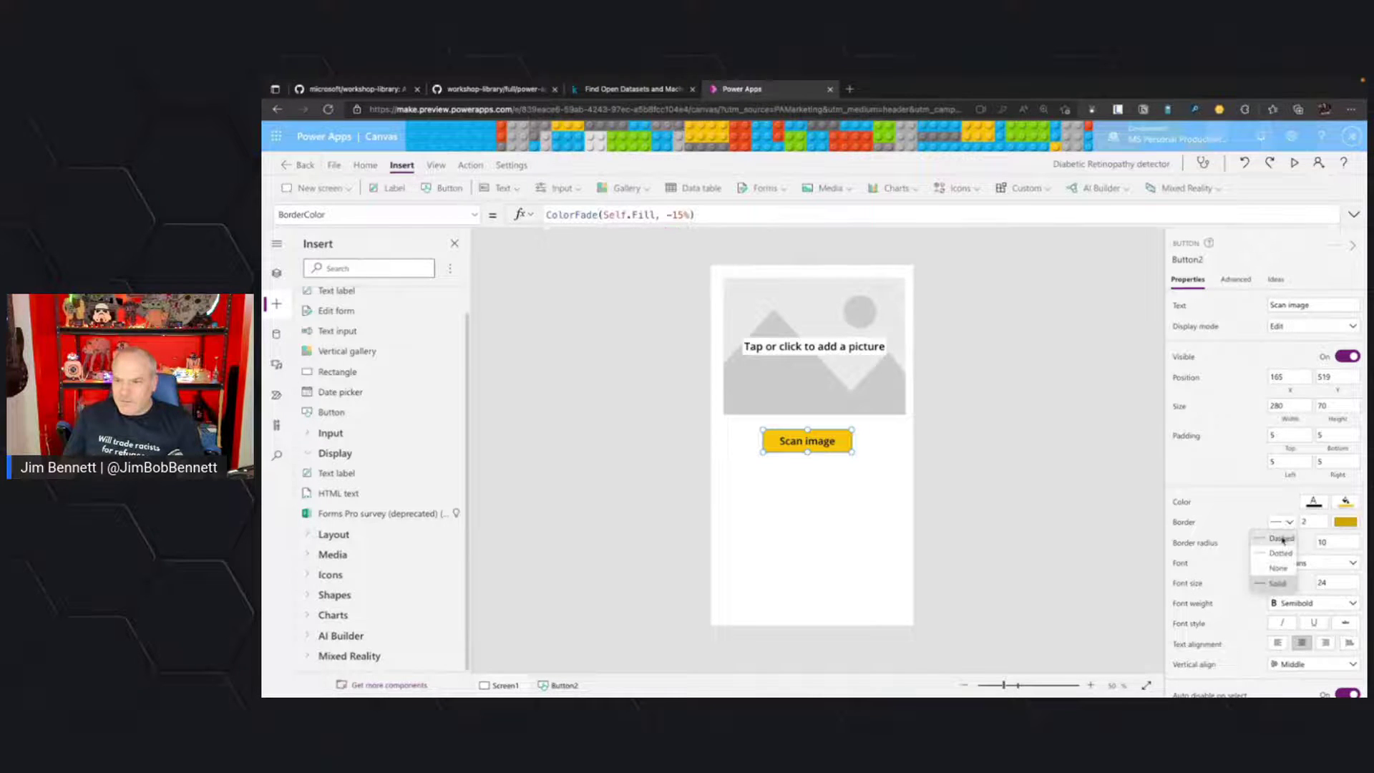
left_click(1278, 567)
left_click(1033, 483)
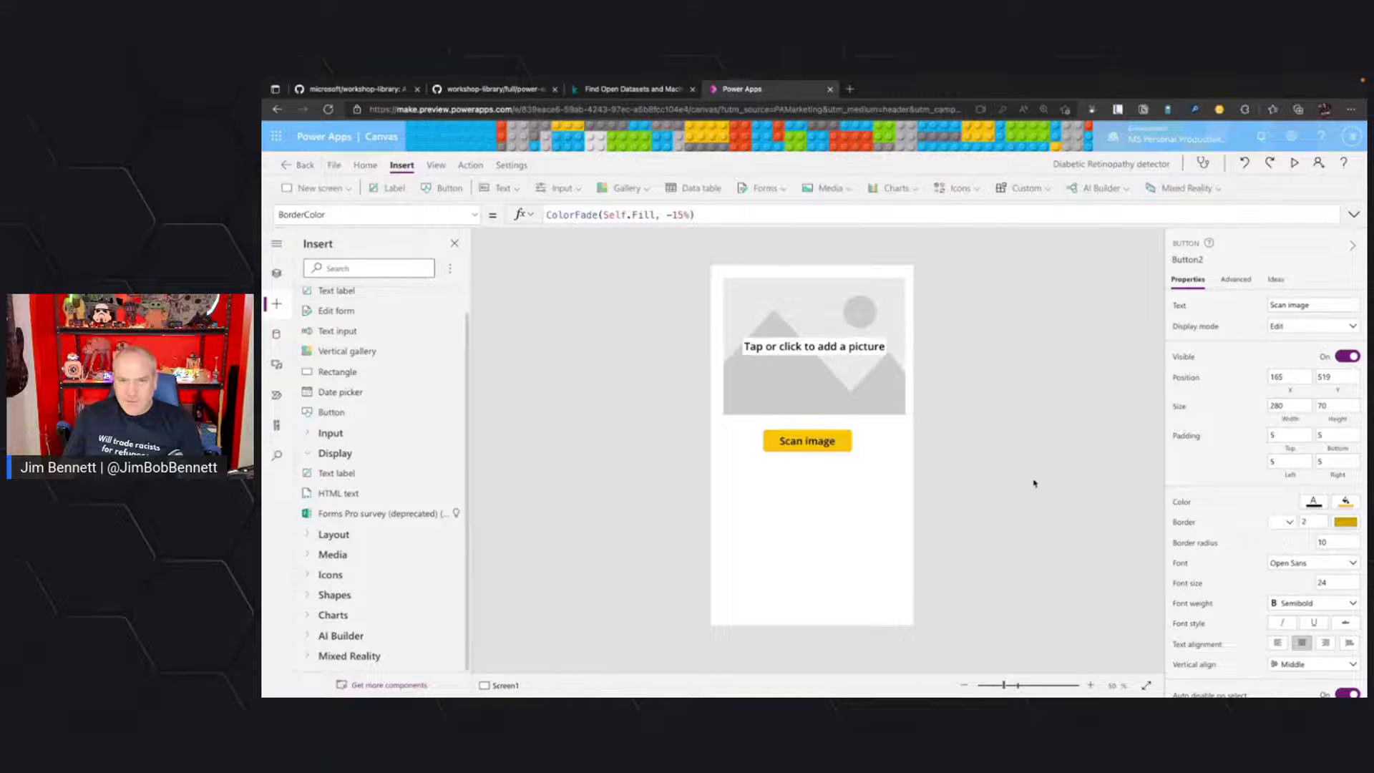
left_click(828, 448)
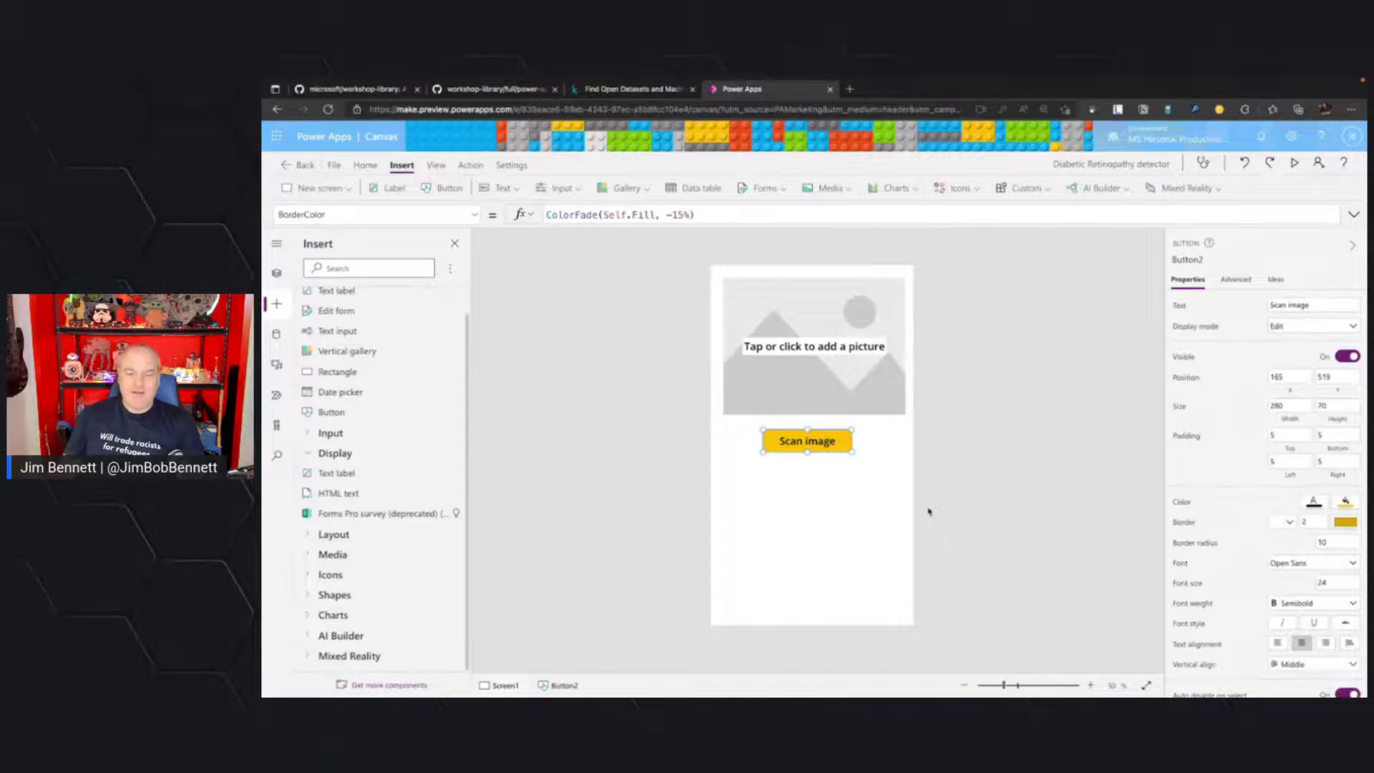
left_click(1006, 471)
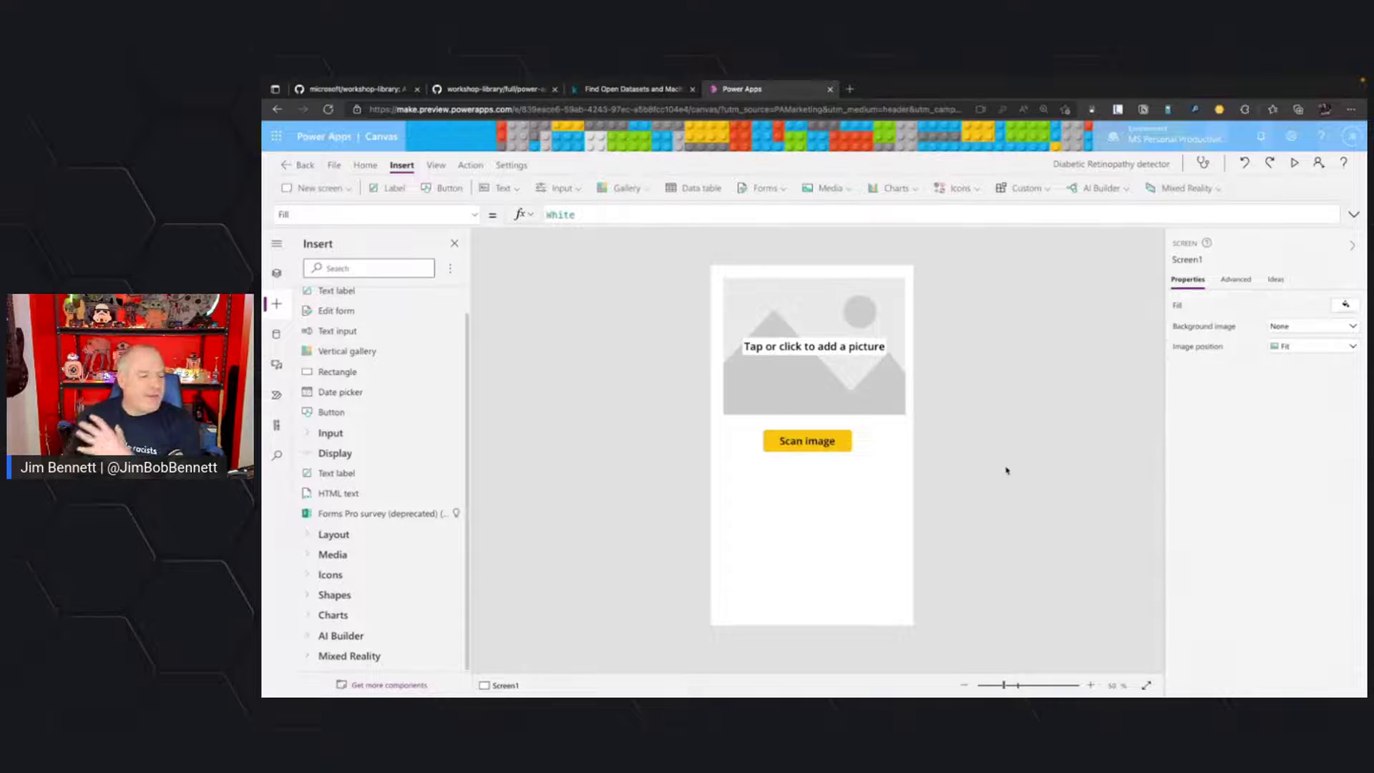
Move the picture control to about X 17, Y 10, enlarge it to about 605 by 480, and centre the Scan image button beneath it.
left_click(768, 301)
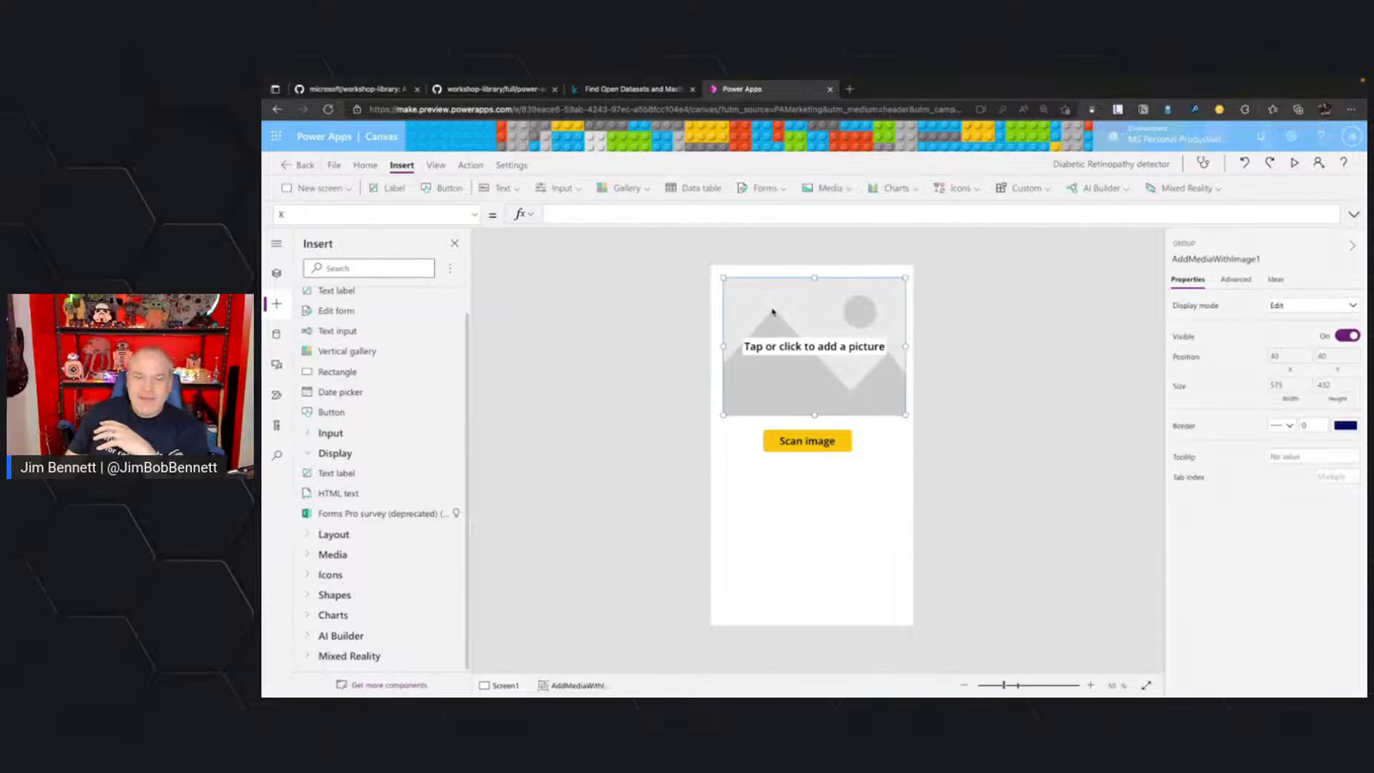
left_click_drag(768, 302, 765, 296)
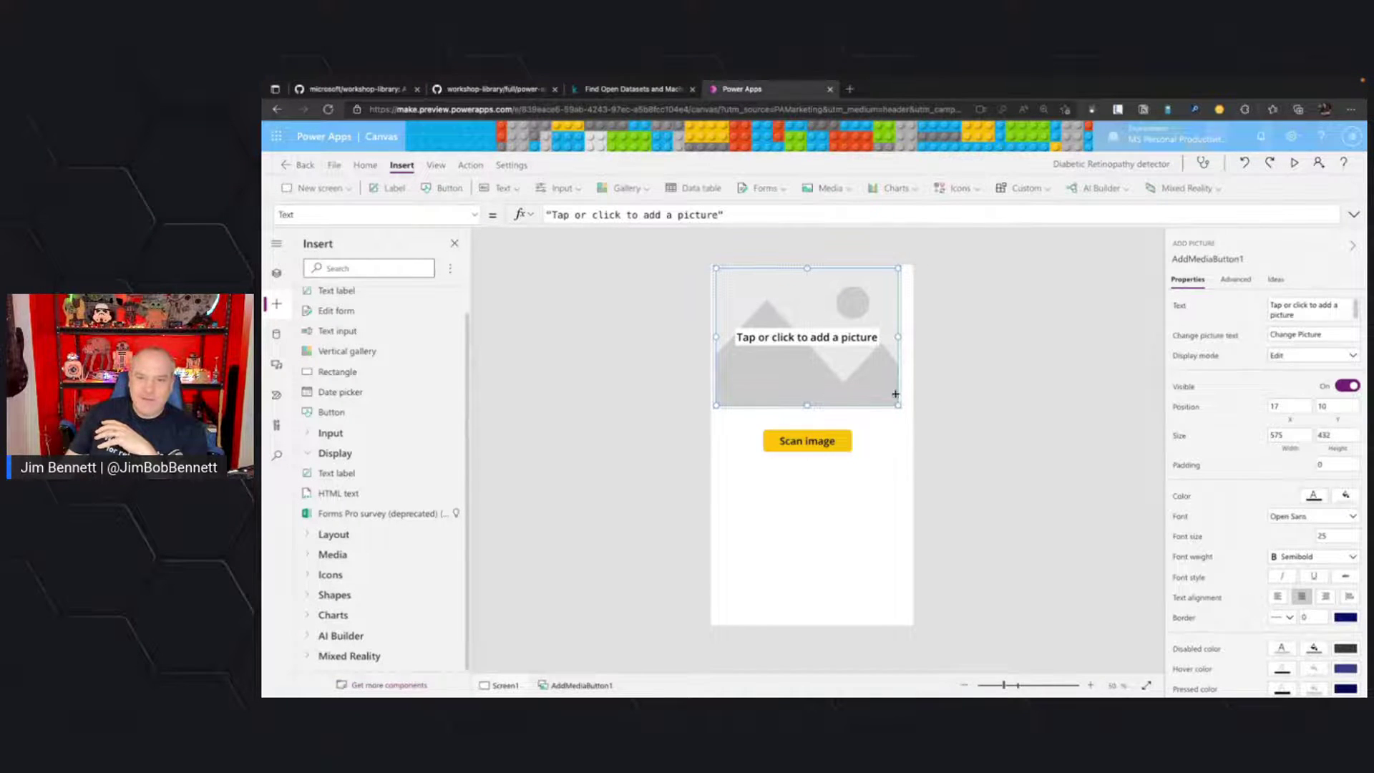
left_click_drag(898, 407, 909, 421)
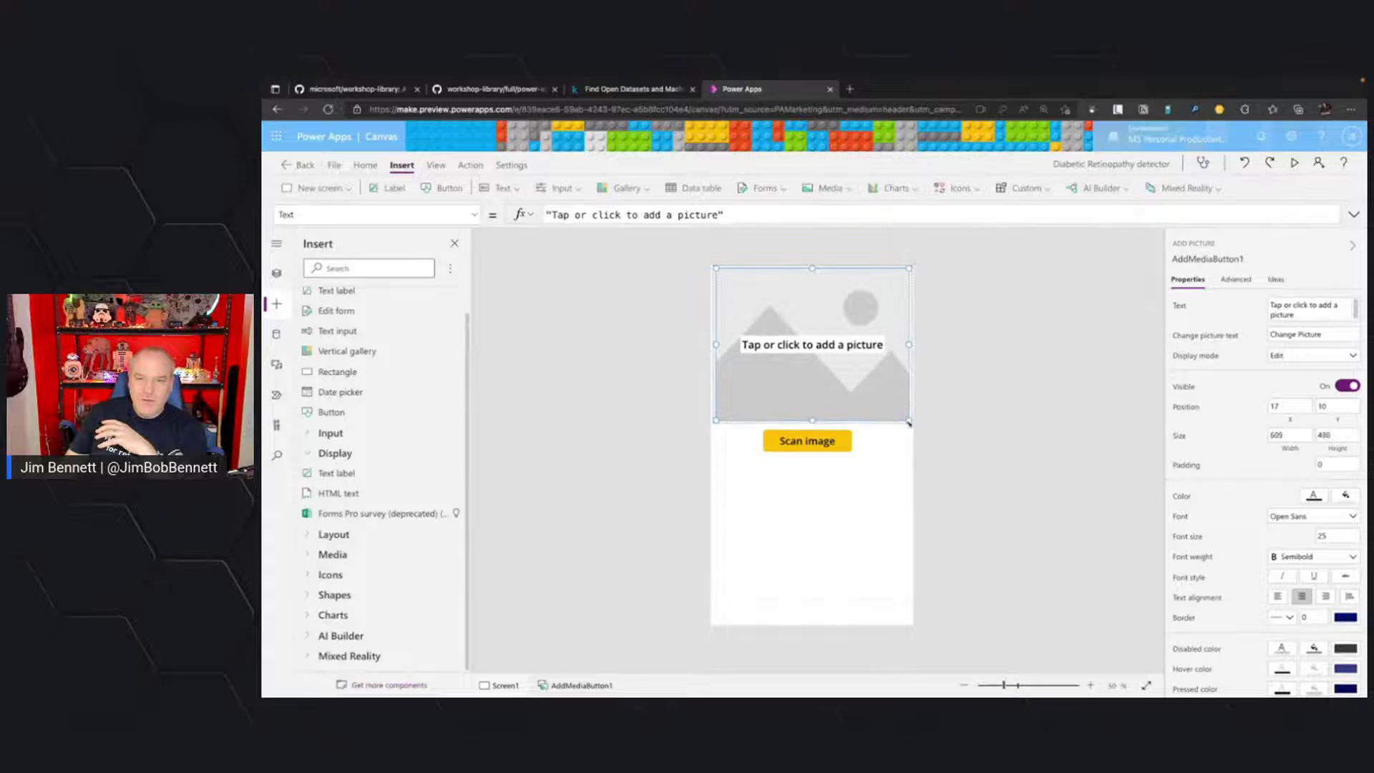
left_click(1017, 437)
mouse_move(833, 444)
left_mouse_down()
mouse_move(819, 447)
mouse_move(837, 442)
left_mouse_up()
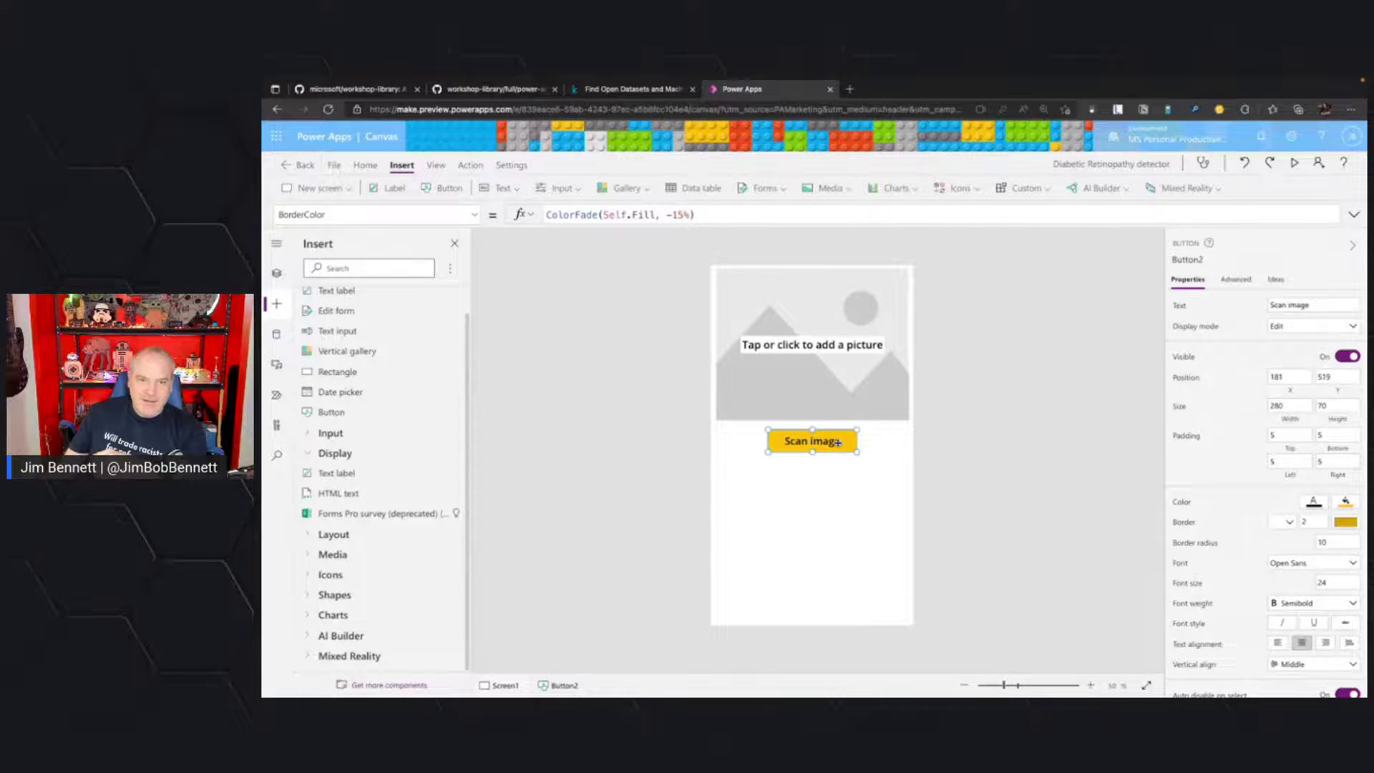
Place a text label of about 280 by 72 below the Scan image button and remove it again.
left_click(336, 473)
left_click_drag(802, 290, 858, 463)
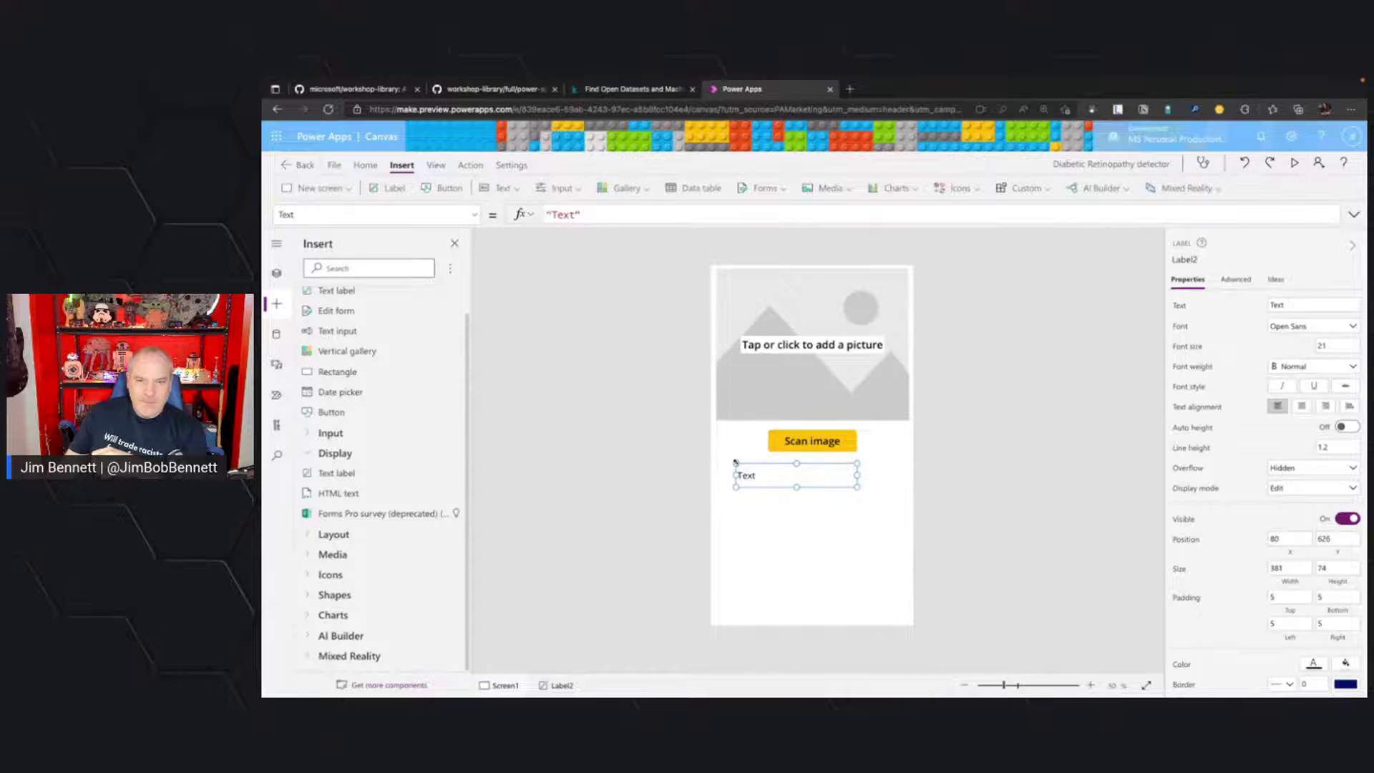
left_click_drag(735, 463, 768, 463)
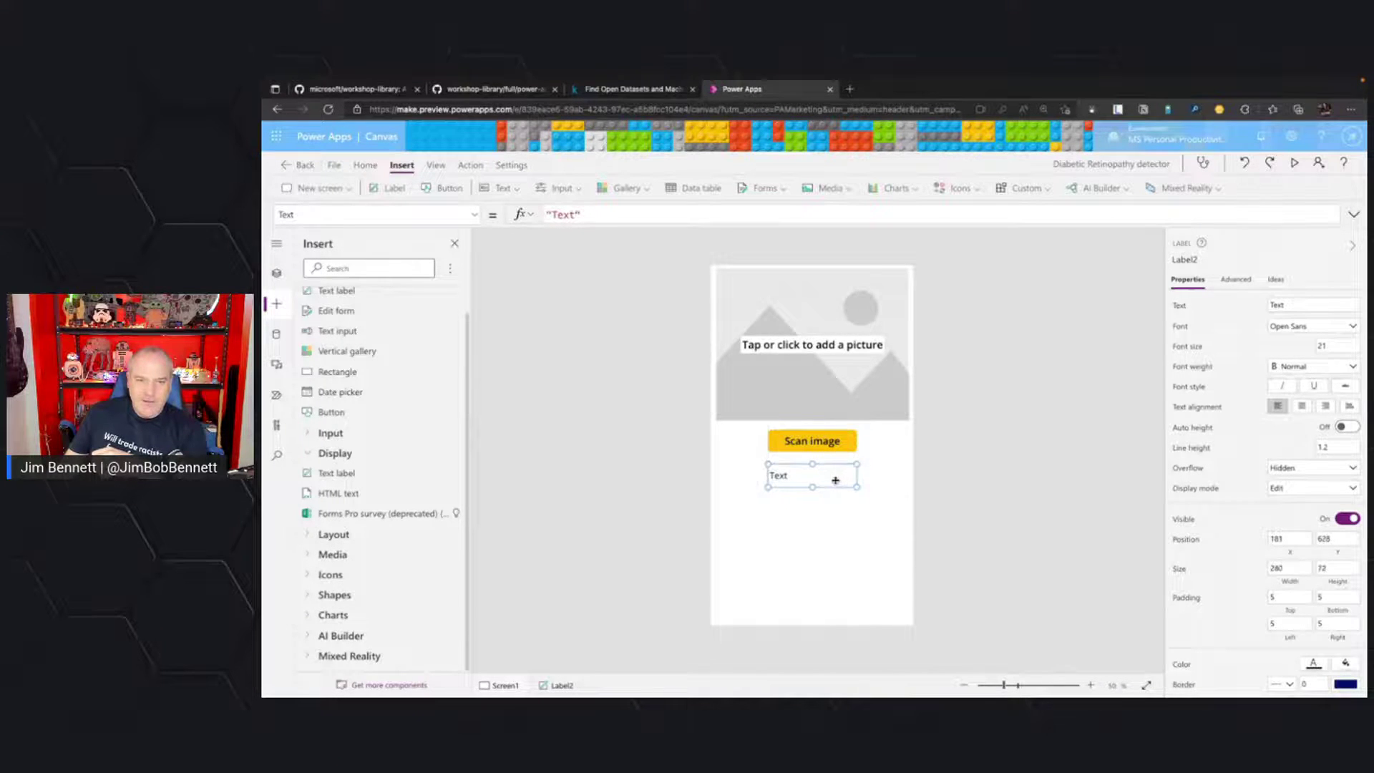
key("Delete")
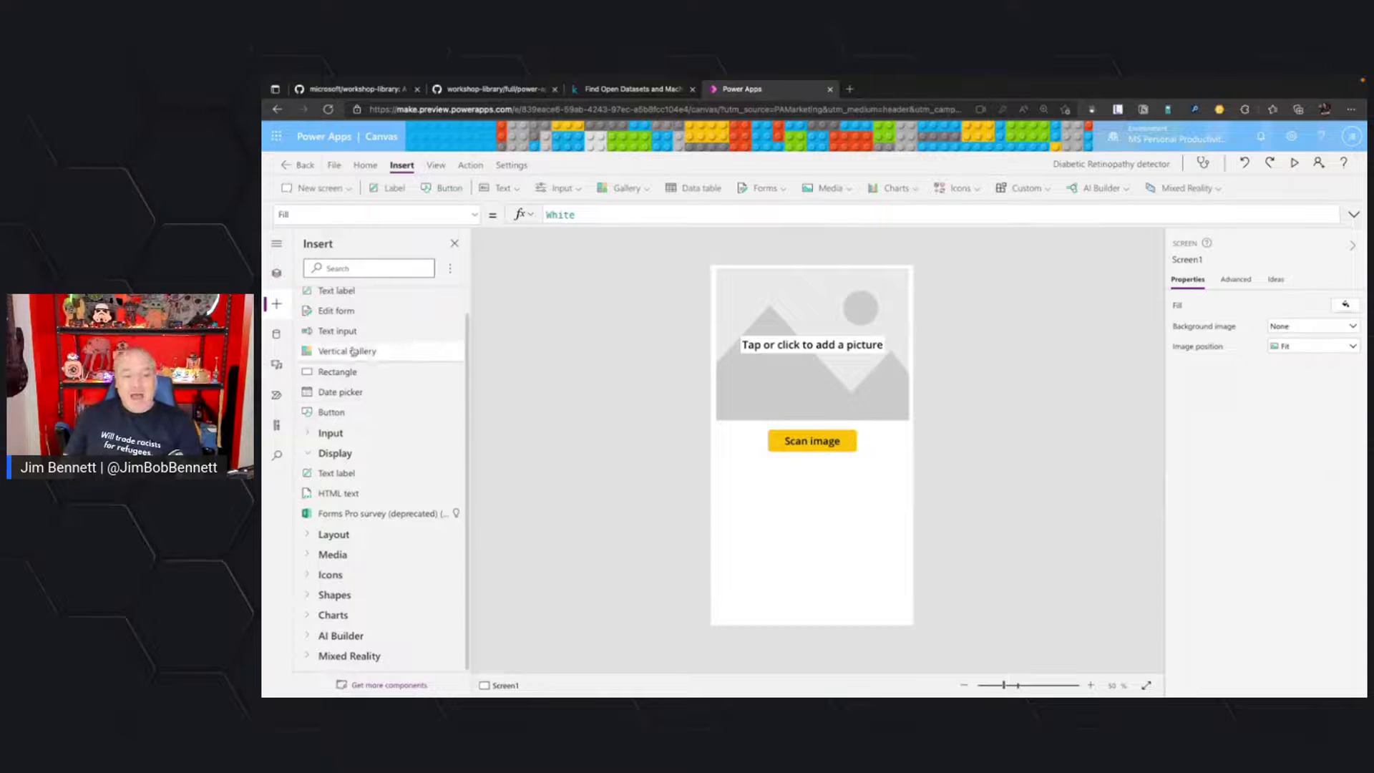
scroll(365, 440, "up", 1)
scroll(366, 400, "down", 1)
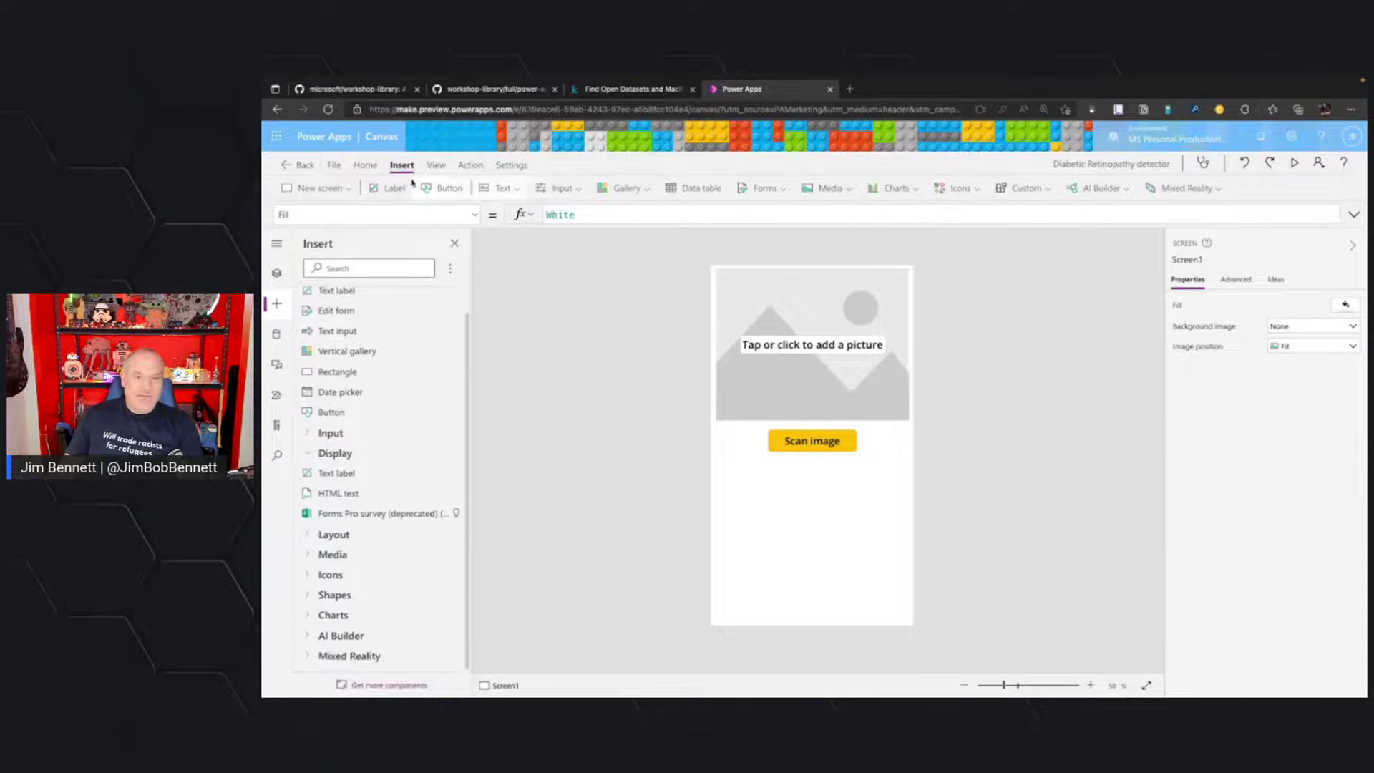
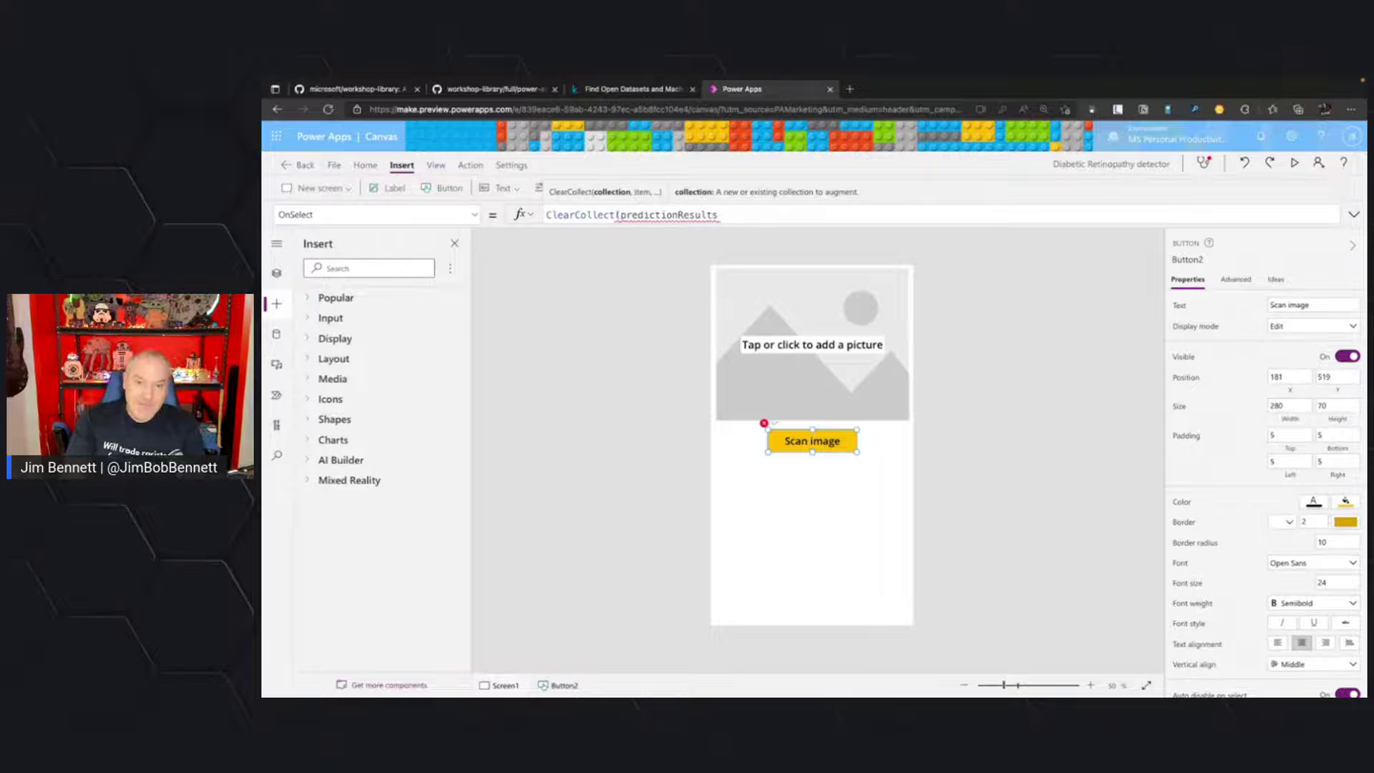
Add a CustomVision.ClassifyImageV2 call as the item argument after predictionResults in the Scan image button's ClearCollect formula.
type(", ")
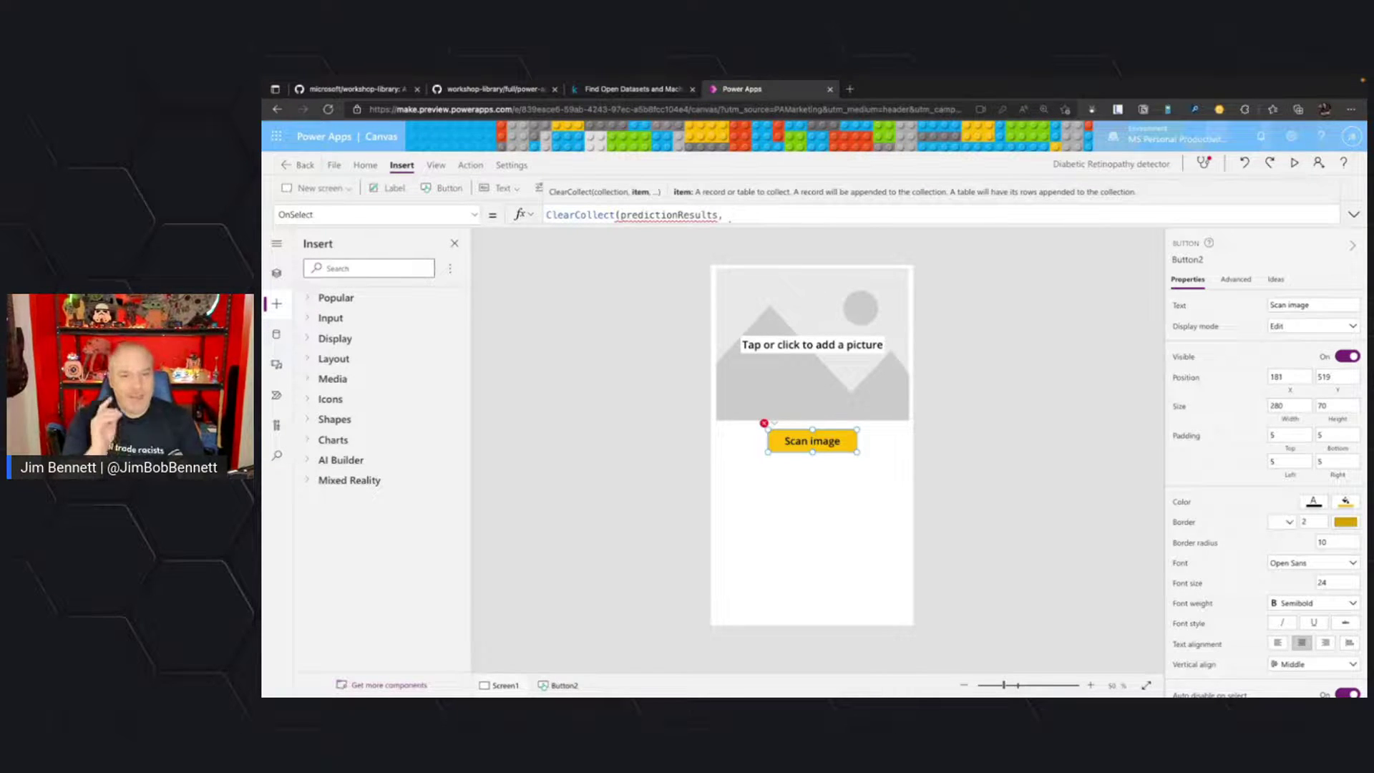
type("Cus")
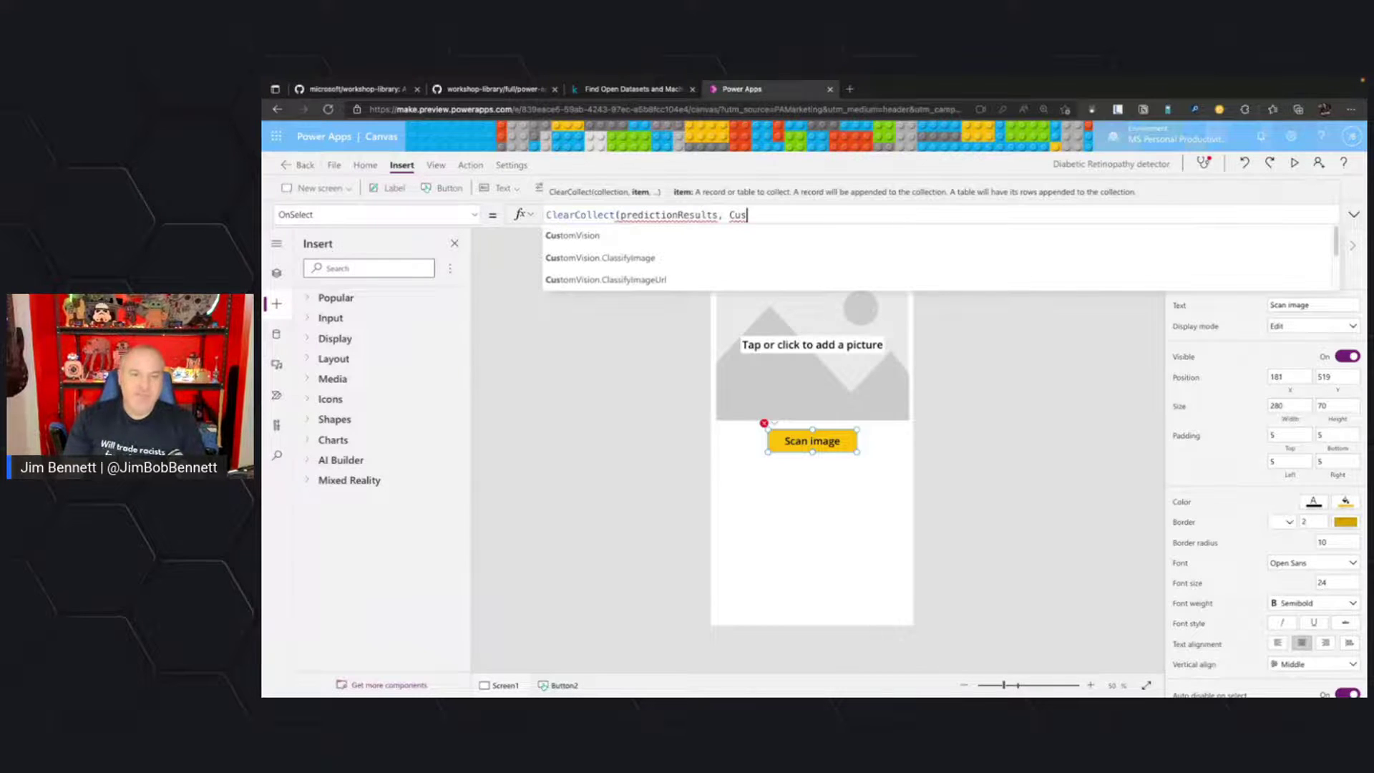
key("Down")
key("Down")
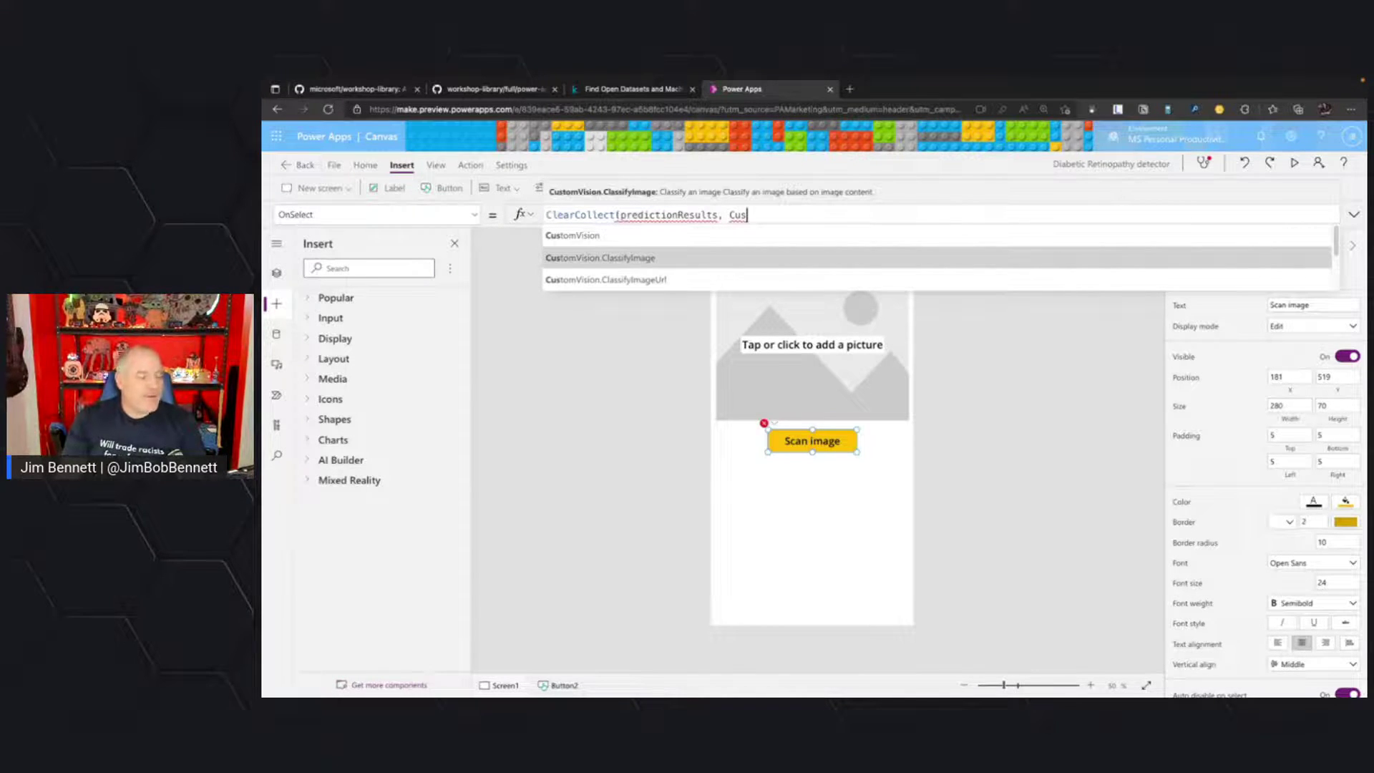
key("Down")
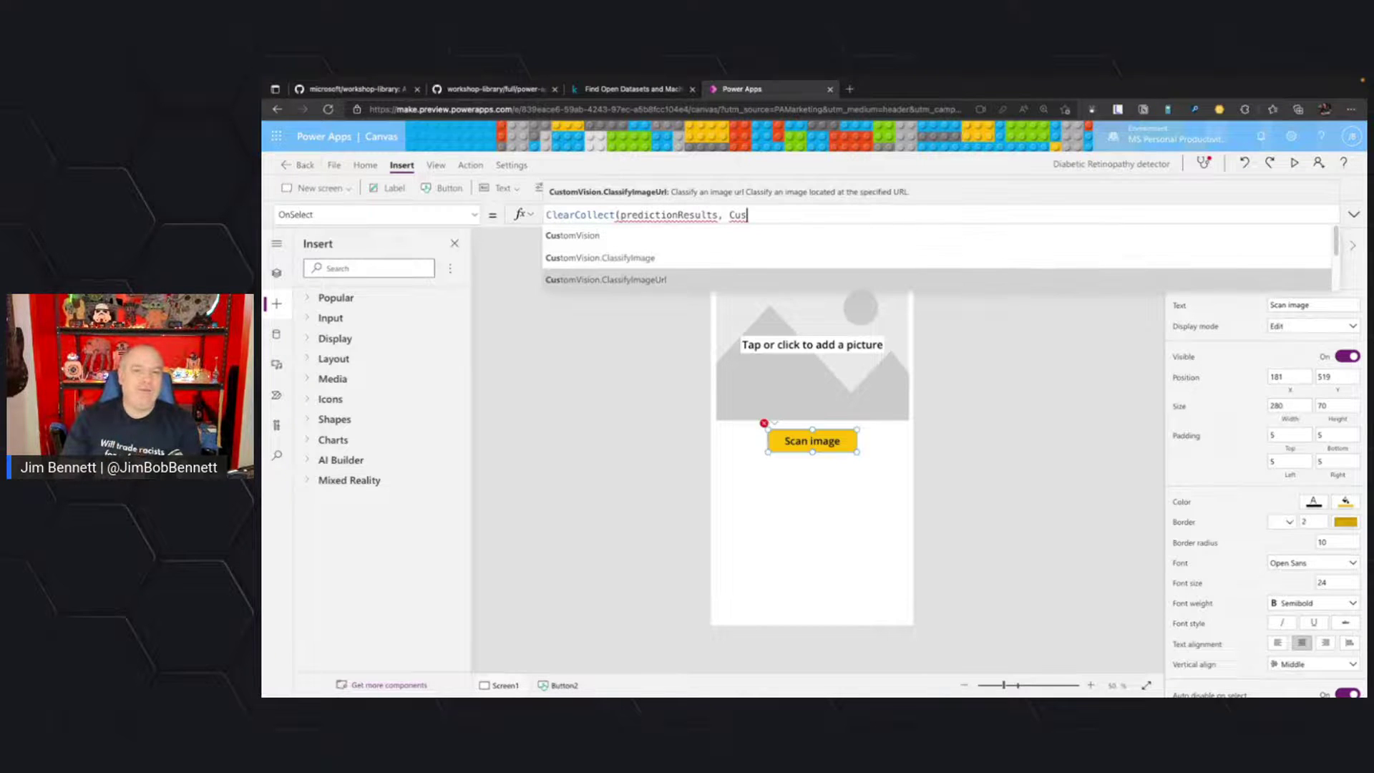
key("Down")
key("Down")
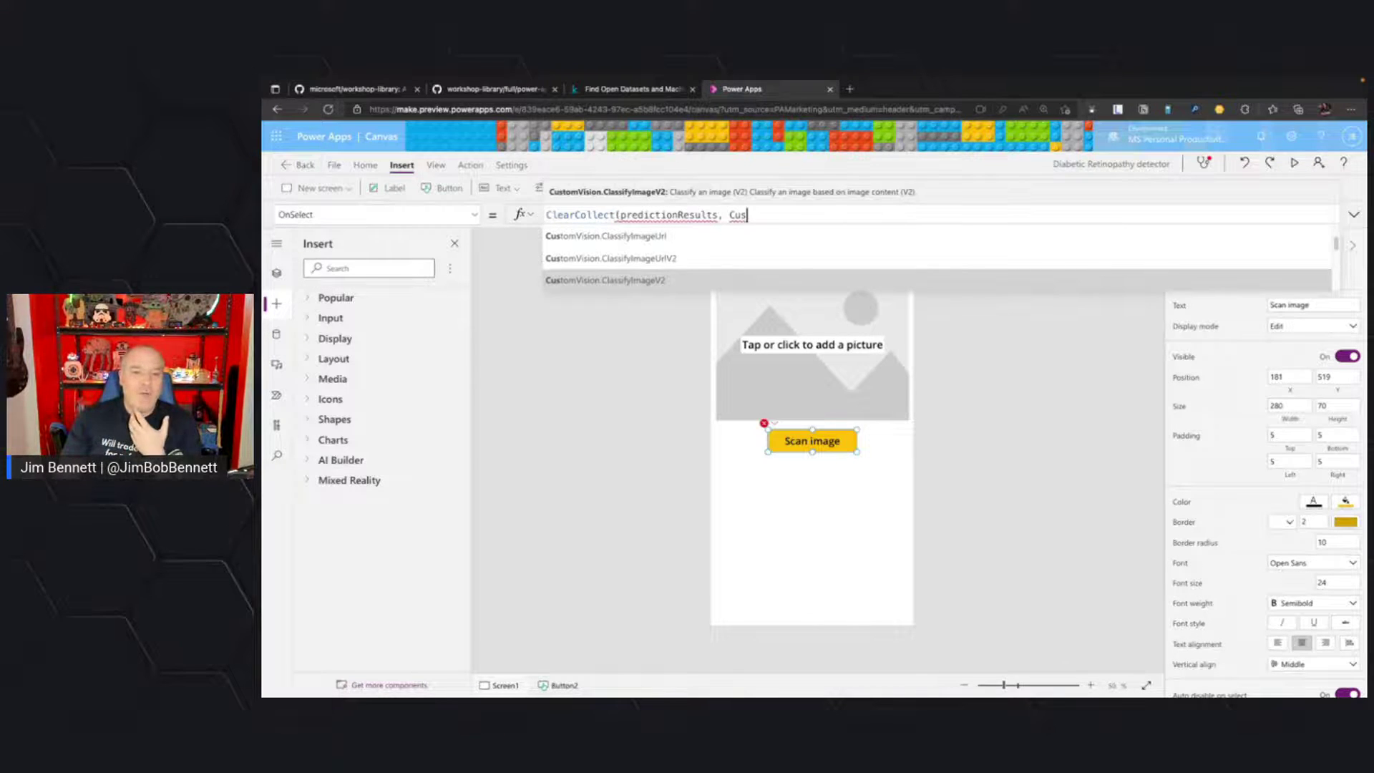
key("Tab")
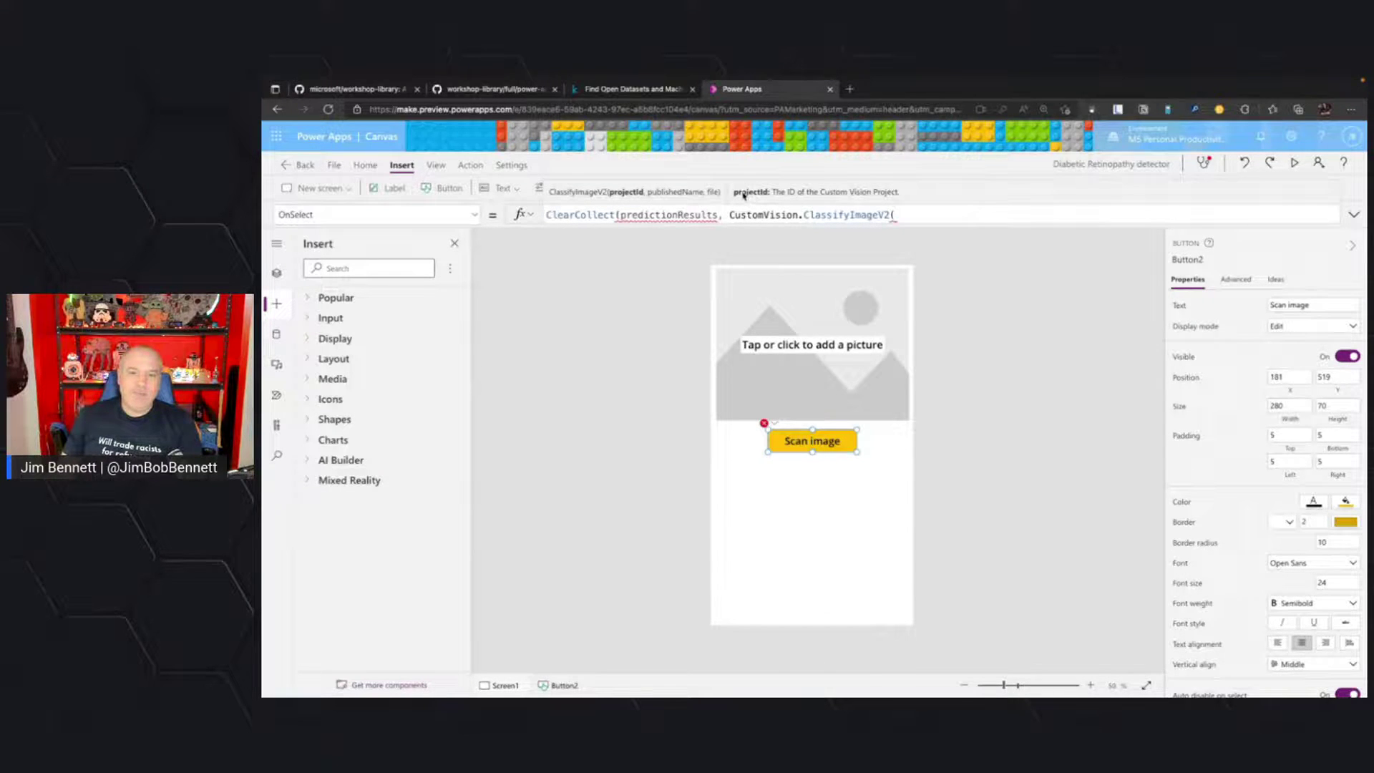
Switch to Custom Vision and copy the project ID from the Diabetic Retinopathy detection project's settings.
key("super+plus")
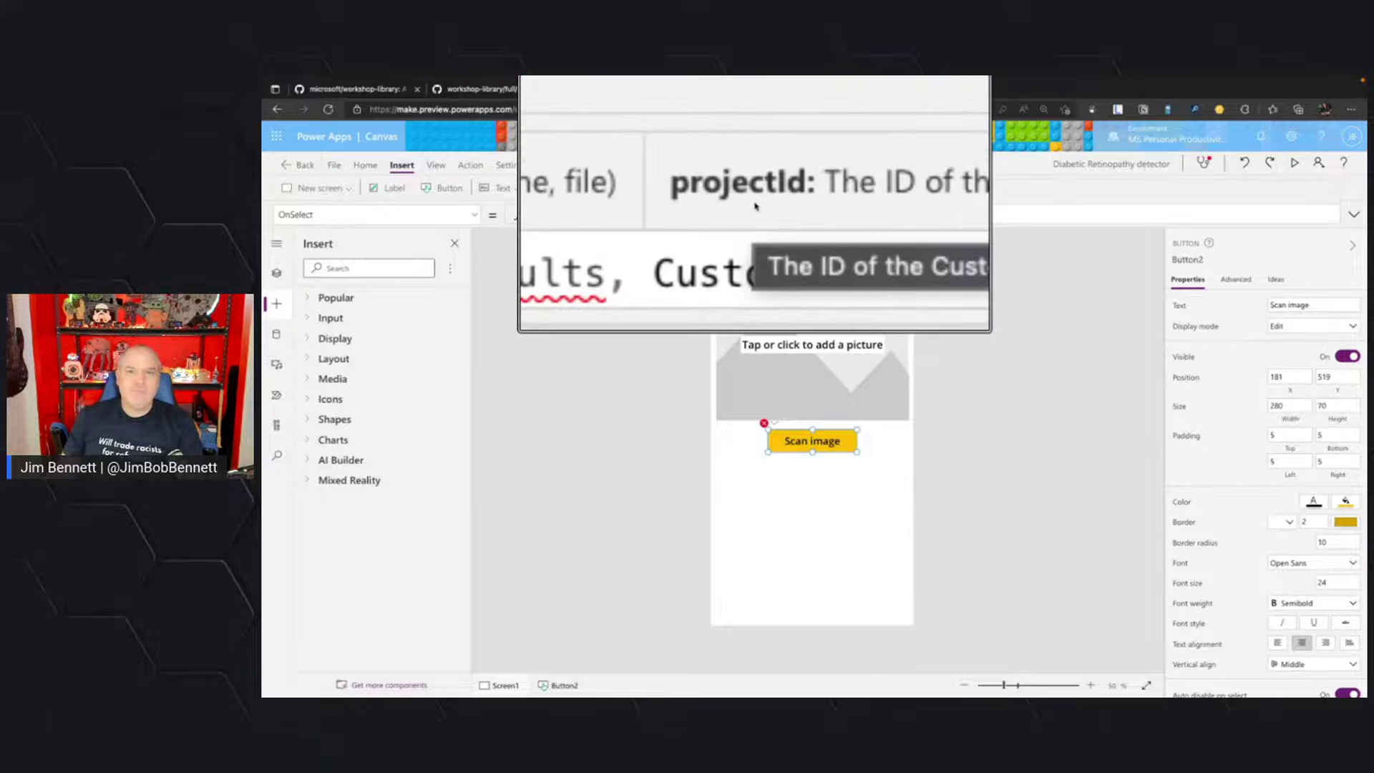
key("super+Escape")
key("ctrl+super+Right")
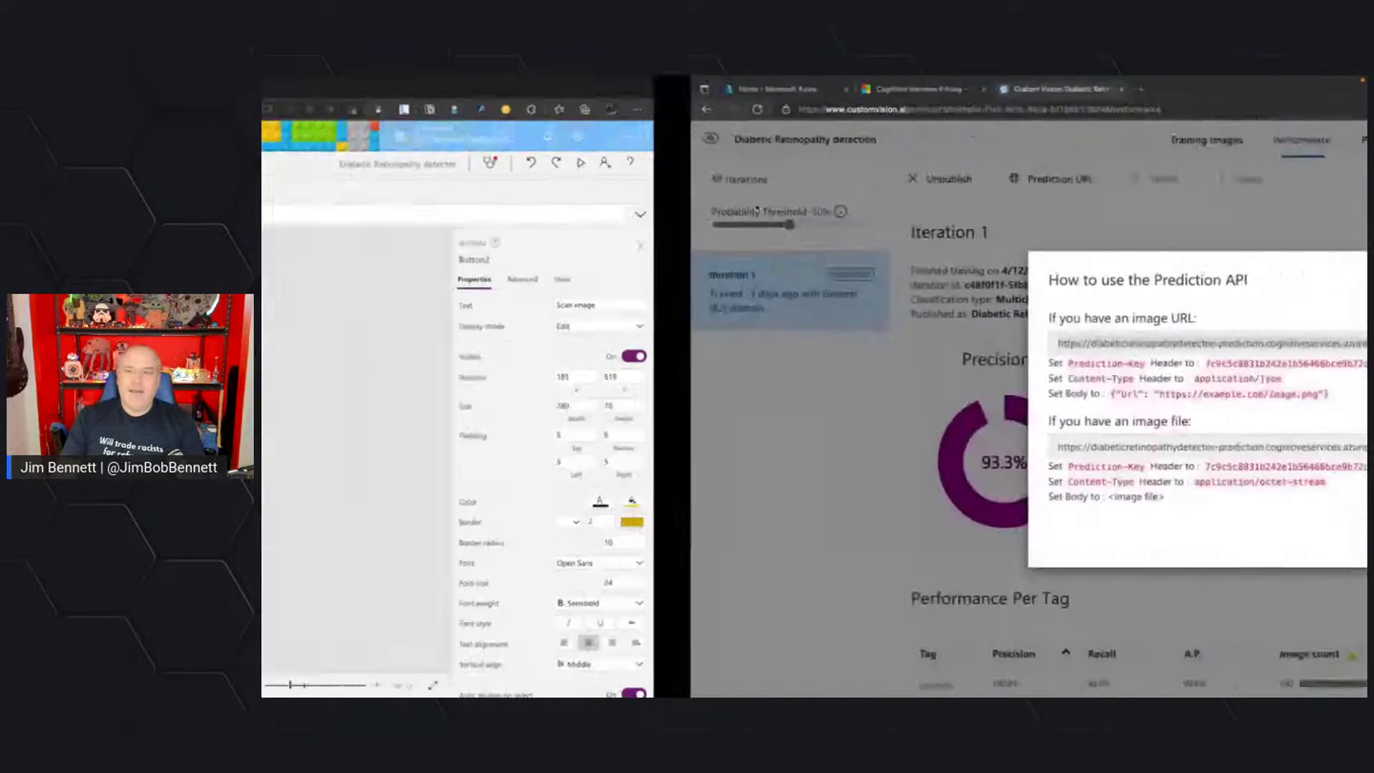
left_click(1006, 281)
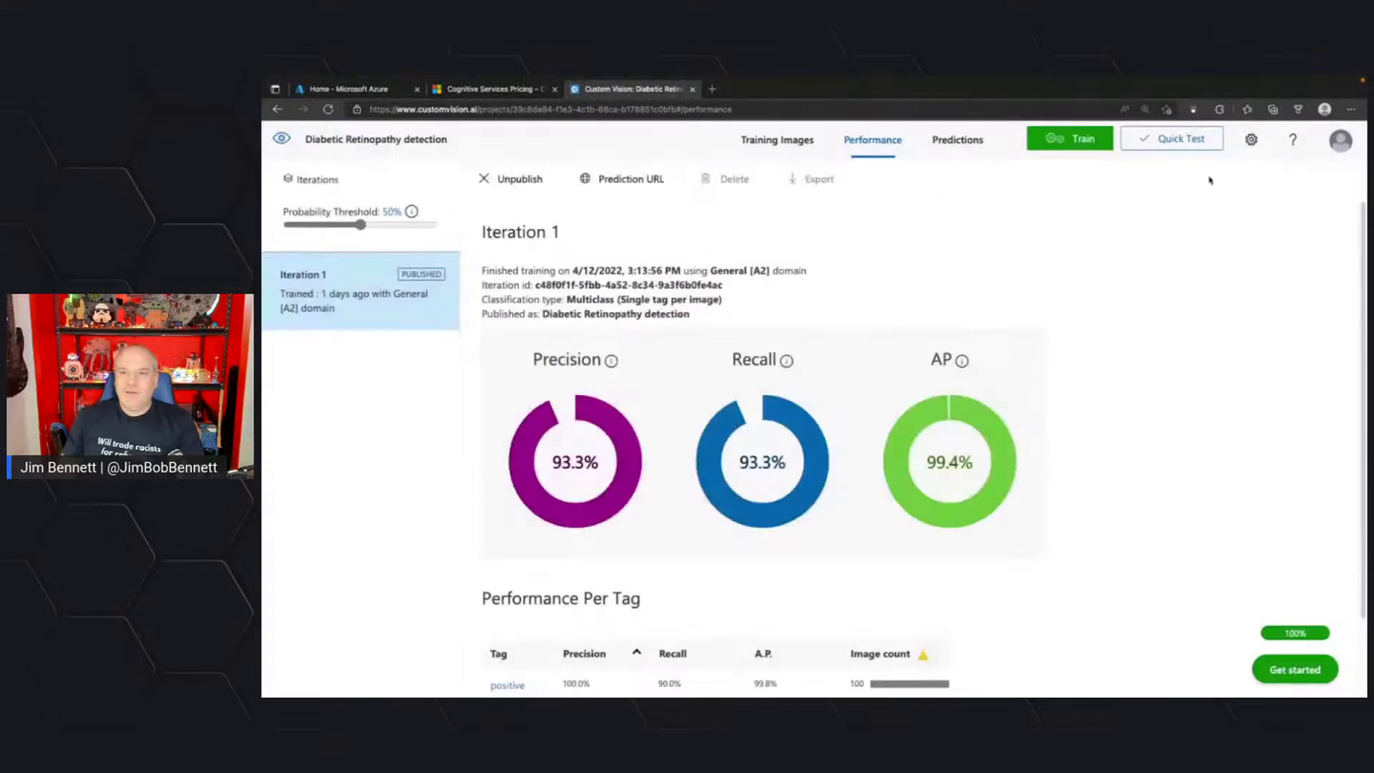
left_click(1250, 139)
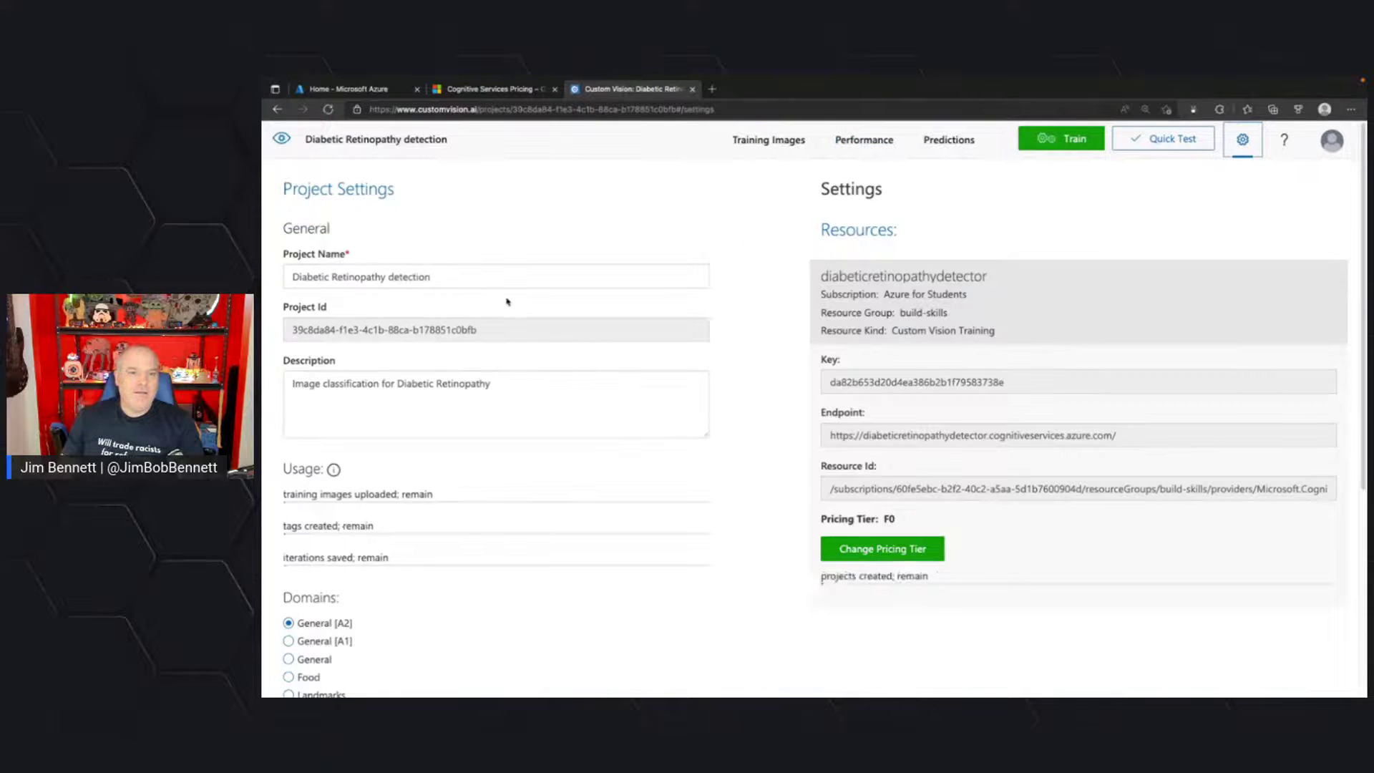
left_click_drag(485, 328, 281, 323)
key("ctrl+c")
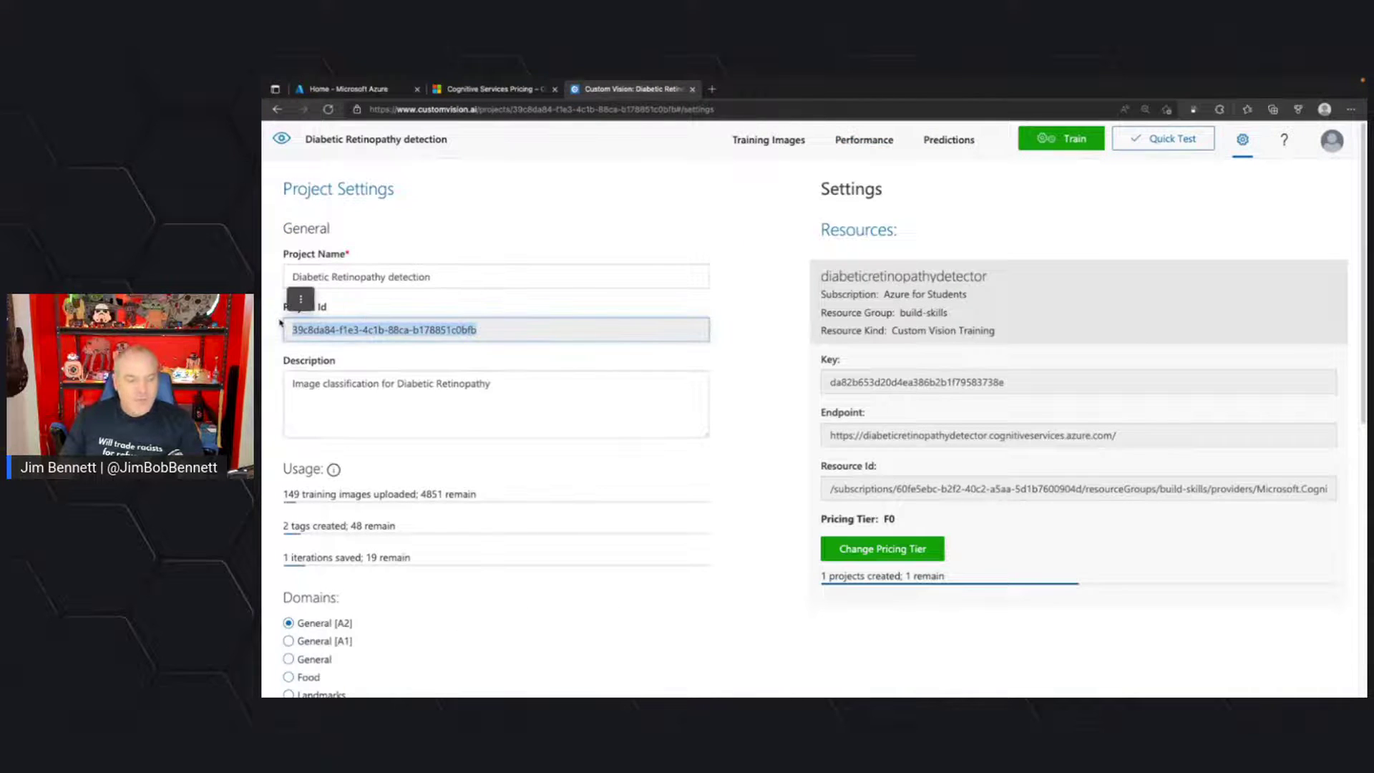
Return to Power Apps and enter the copied project ID in quotes as the first ClassifyImageV2 argument, followed by a comma.
key("ctrl+super+Left")
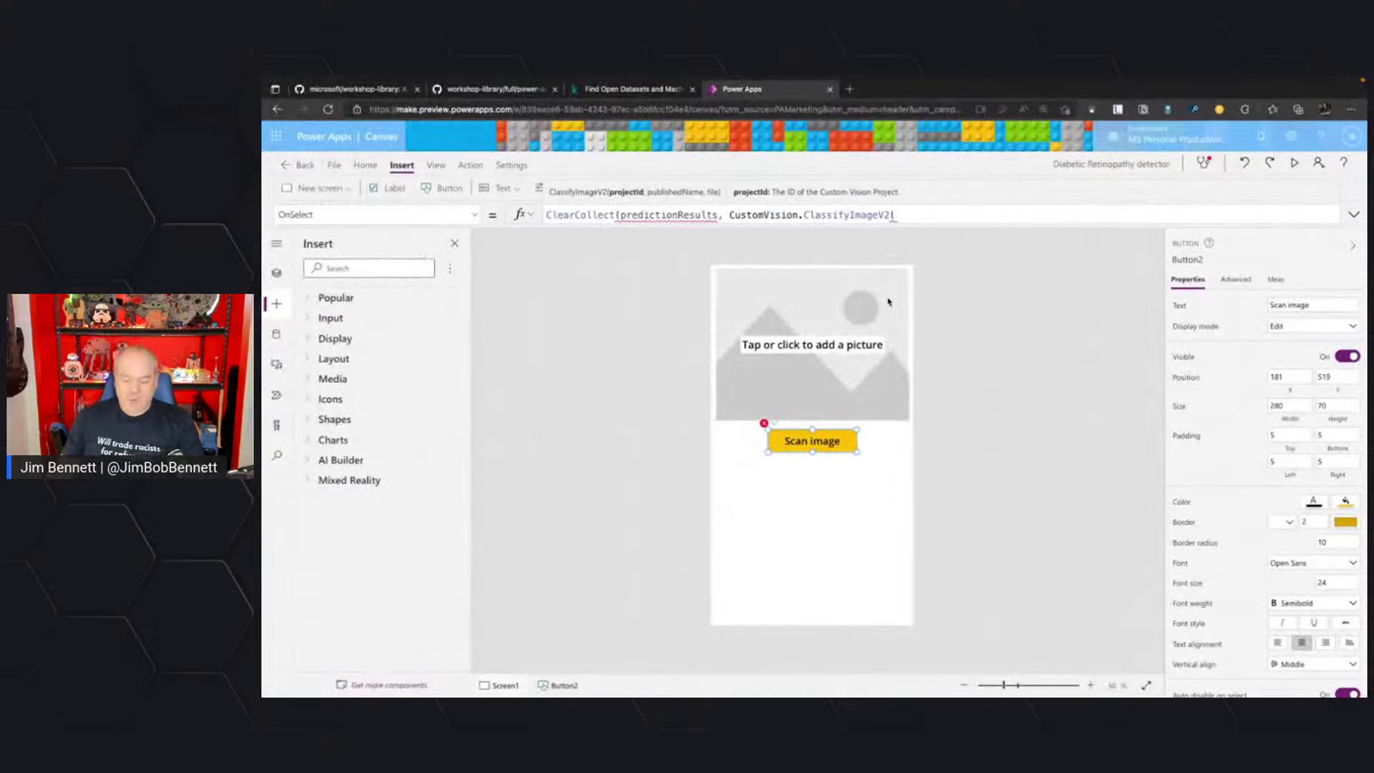
type("\"")
key("ctrl+v")
type("\"")
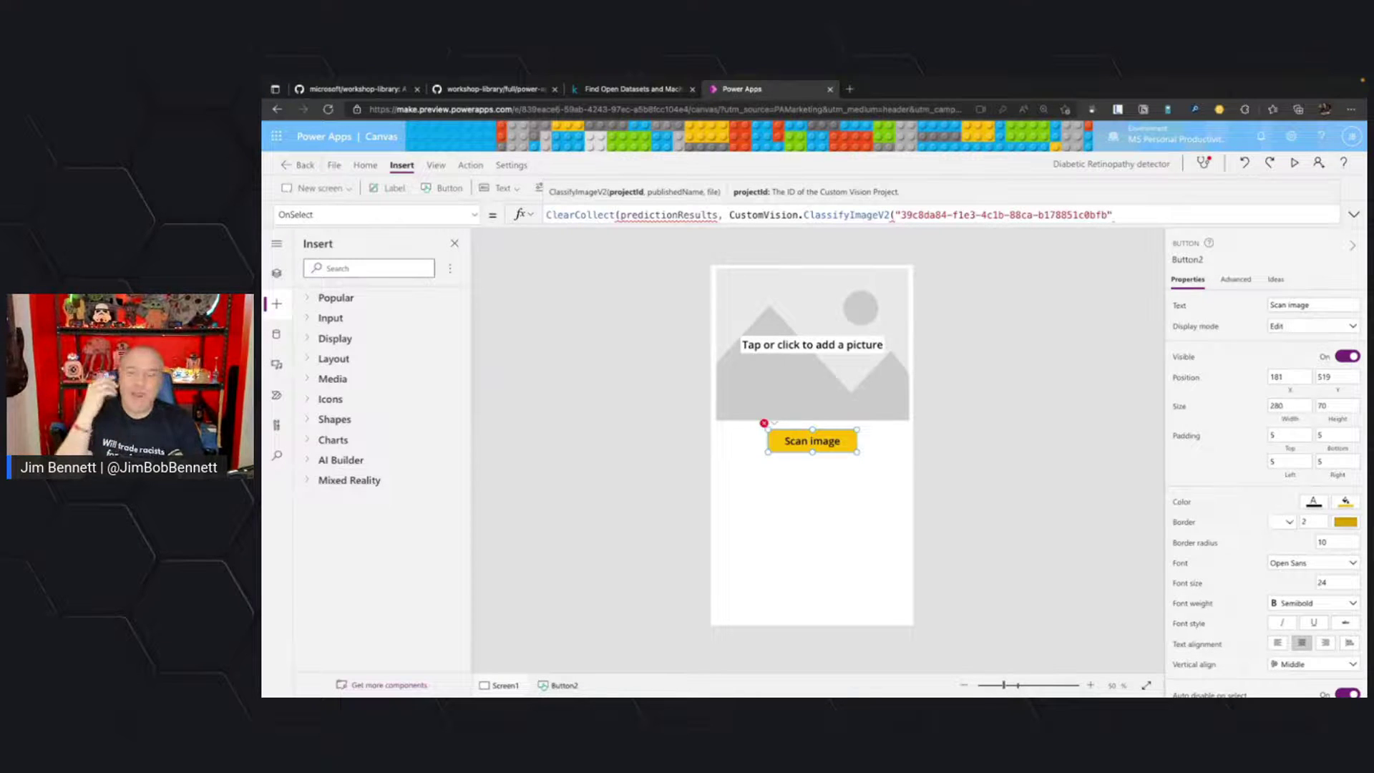
type(",")
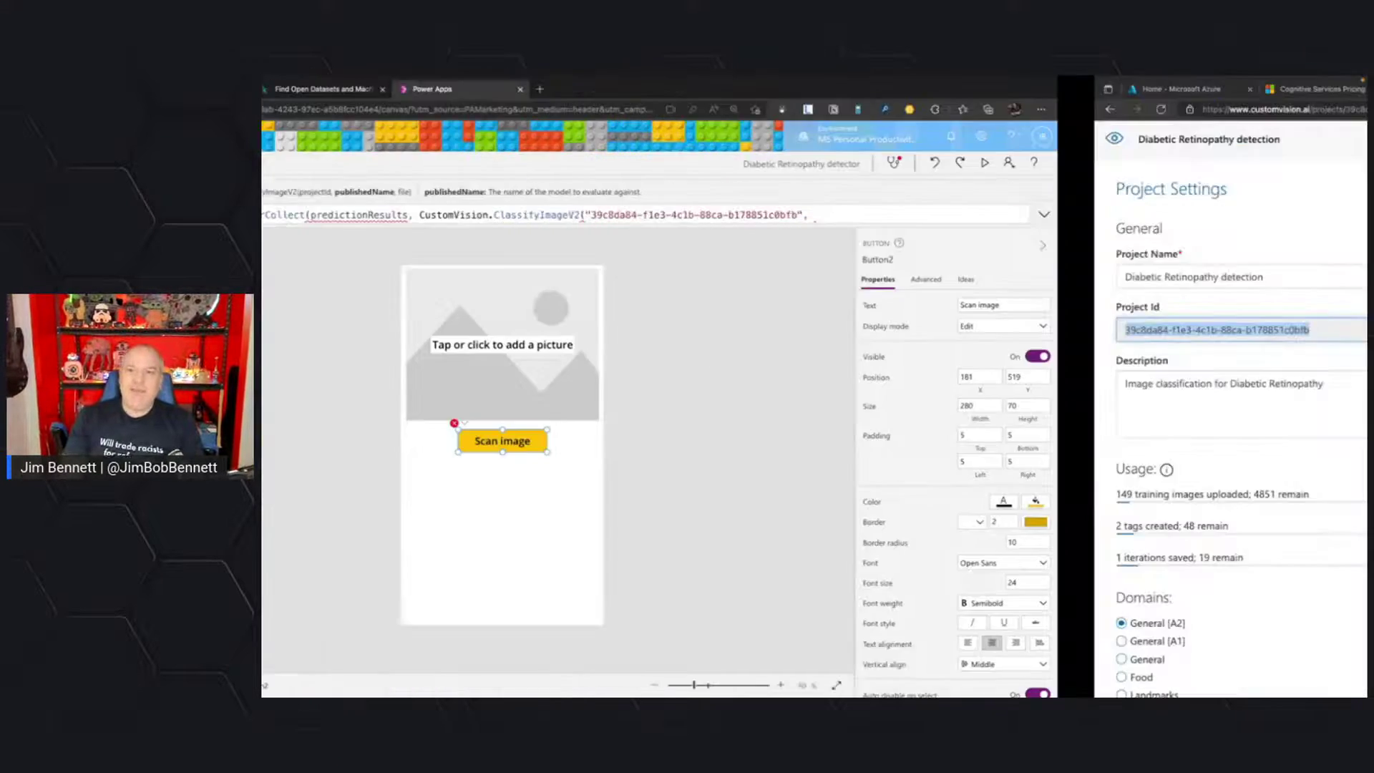
Switch to Custom Vision and copy Iteration 1's published name, Diabetic Retinopathy detection, from its performance page.
key("ctrl+Right")
left_click(872, 140)
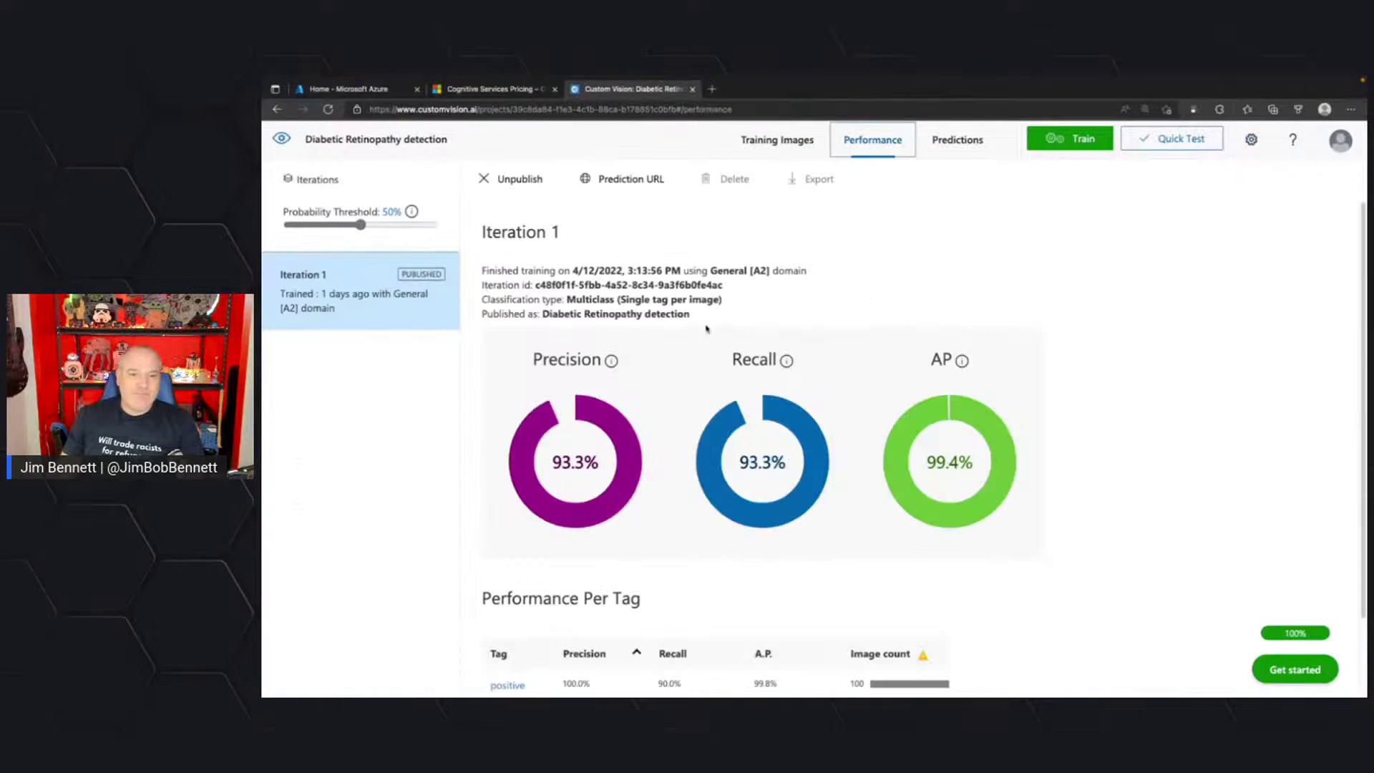
left_click_drag(690, 315, 541, 315)
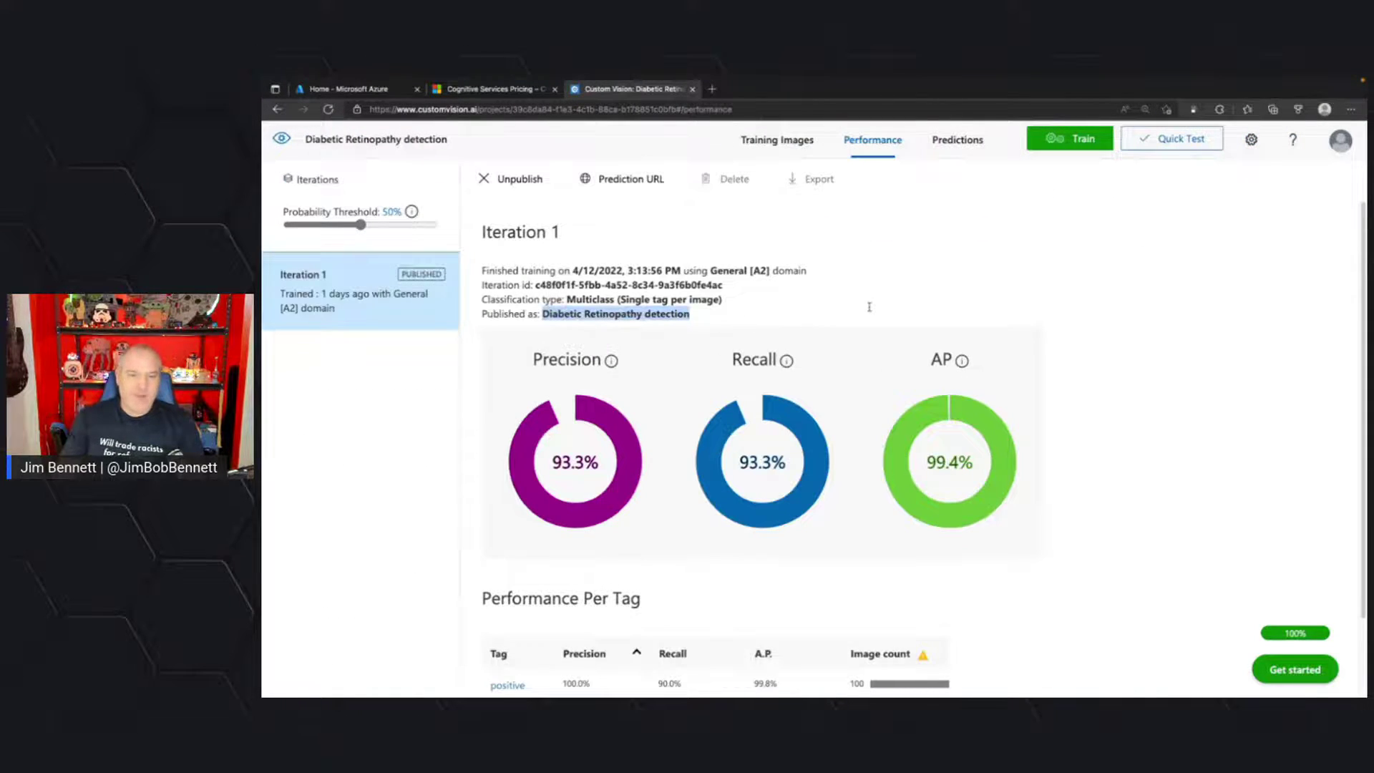
key("ctrl+c")
Return to Power Apps and enter "Diabetic Retinopathy detection" as the publishedName argument of ClassifyImageV2.
key("ctrl+super+Left")
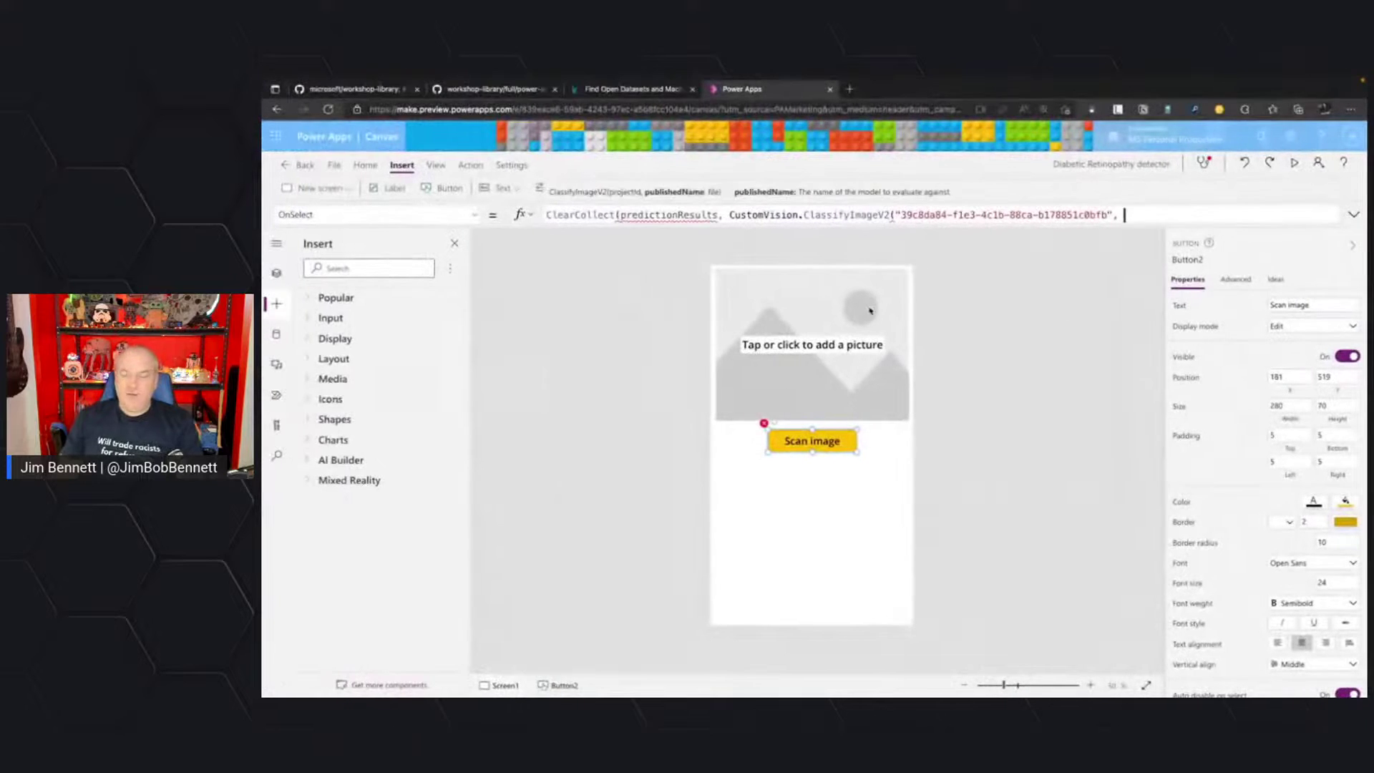
type("\"")
key("ctrl+v")
type("\",")
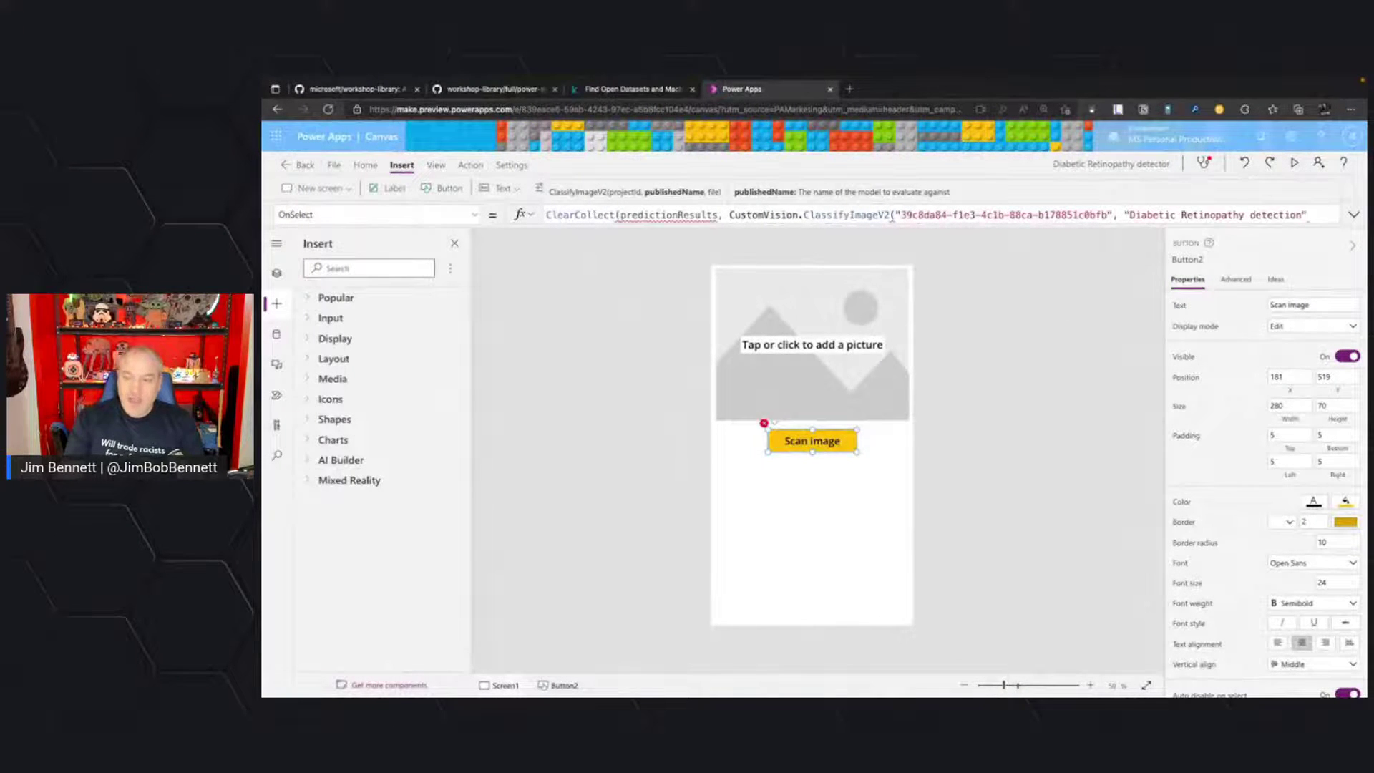
Pass UploadedImage1 as the file argument and close the ClassifyImageV2 call.
type(" Upl")
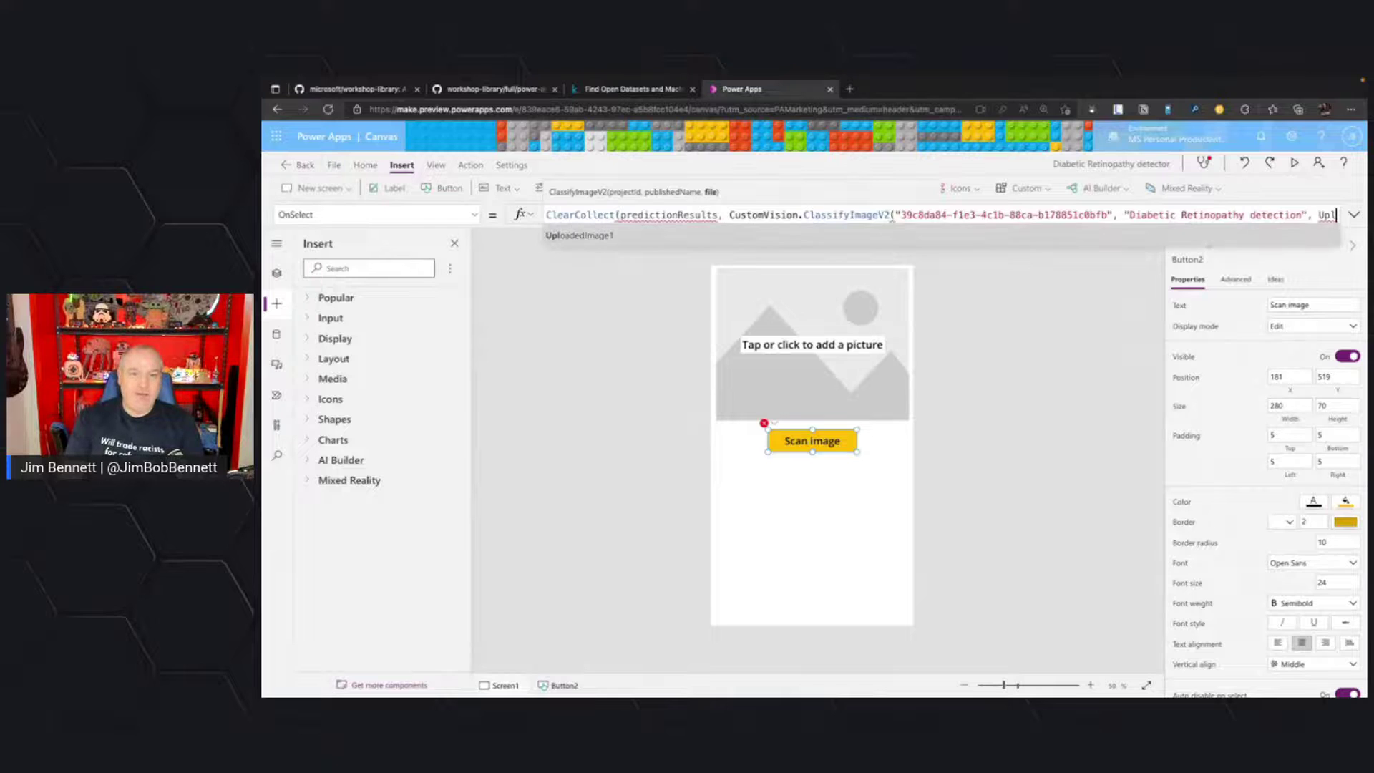
key("Tab")
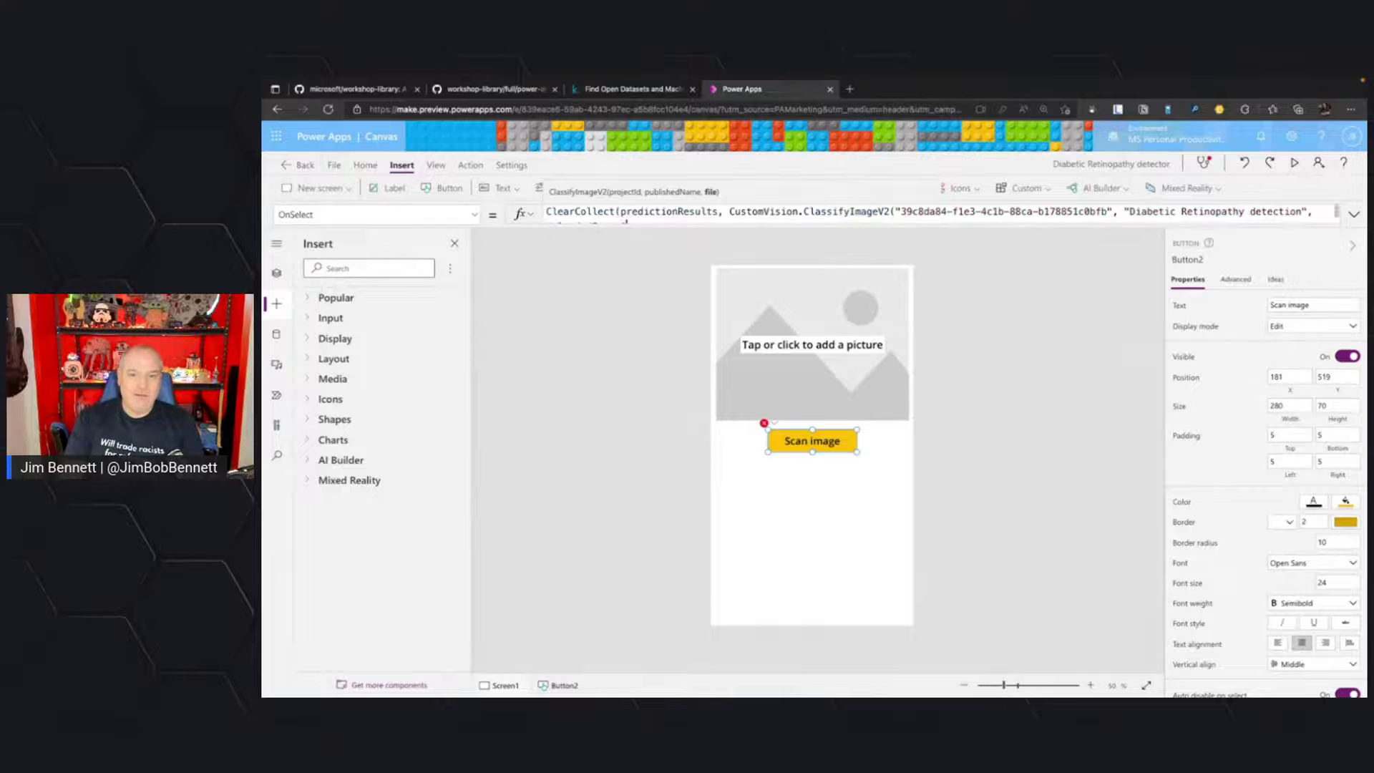
type(")")
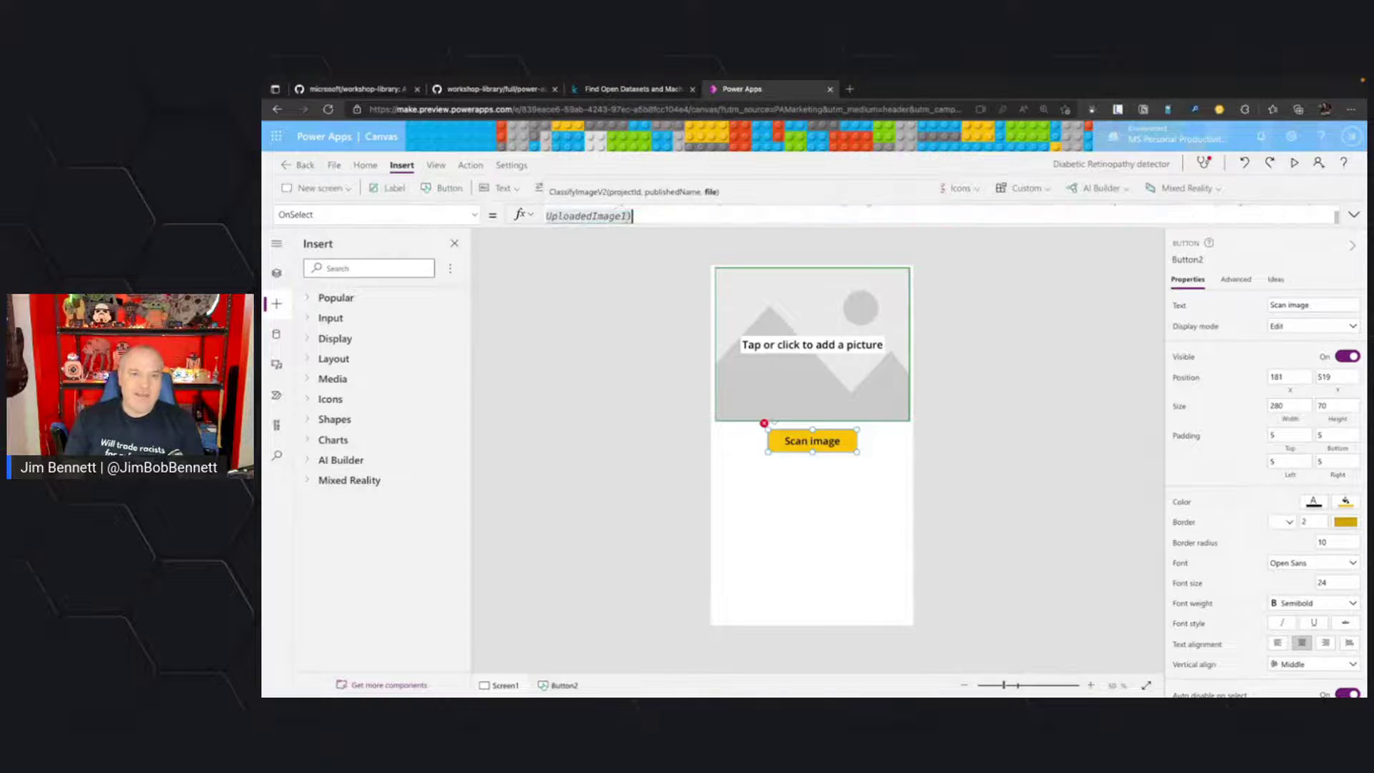
Append .predictions to the ClassifyImageV2 result and close the ClearCollect formula.
left_click_drag(1111, 228, 1111, 338)
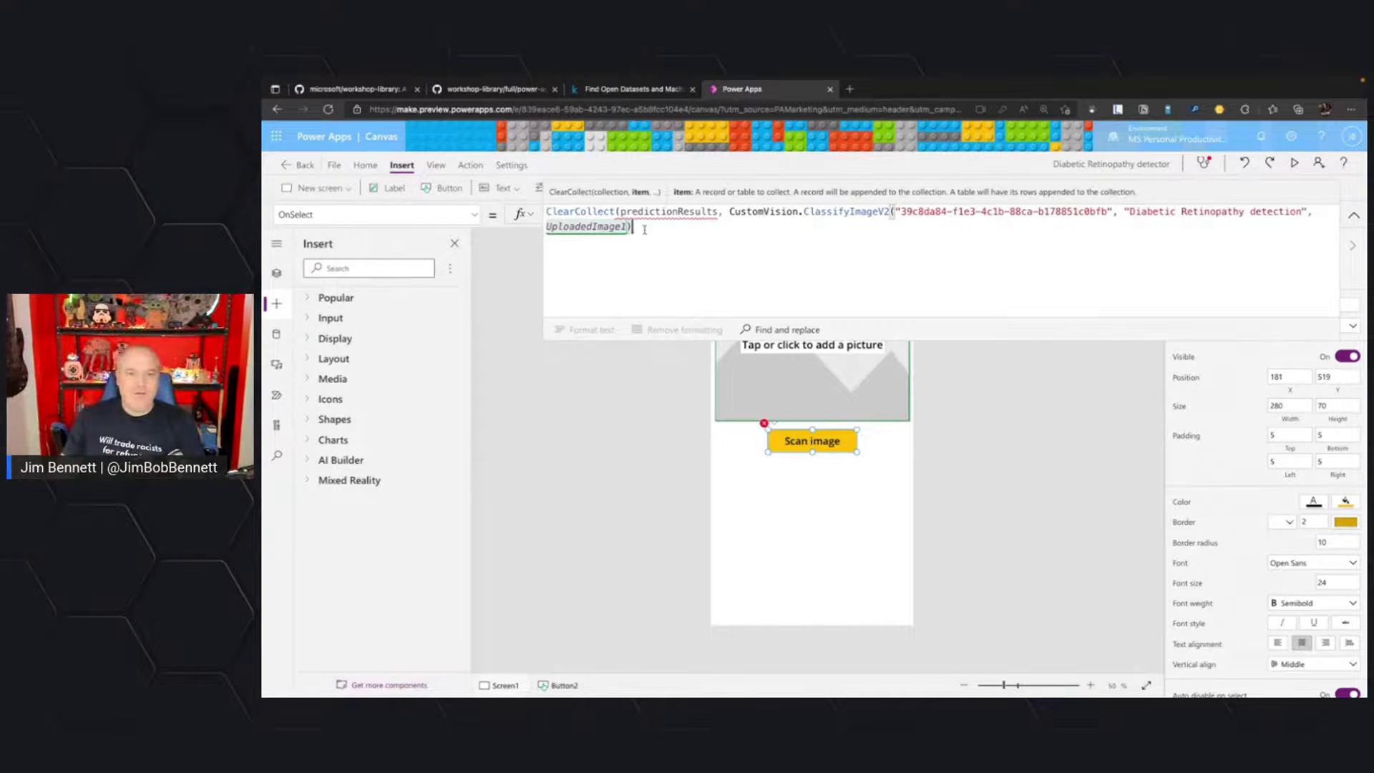
type(".")
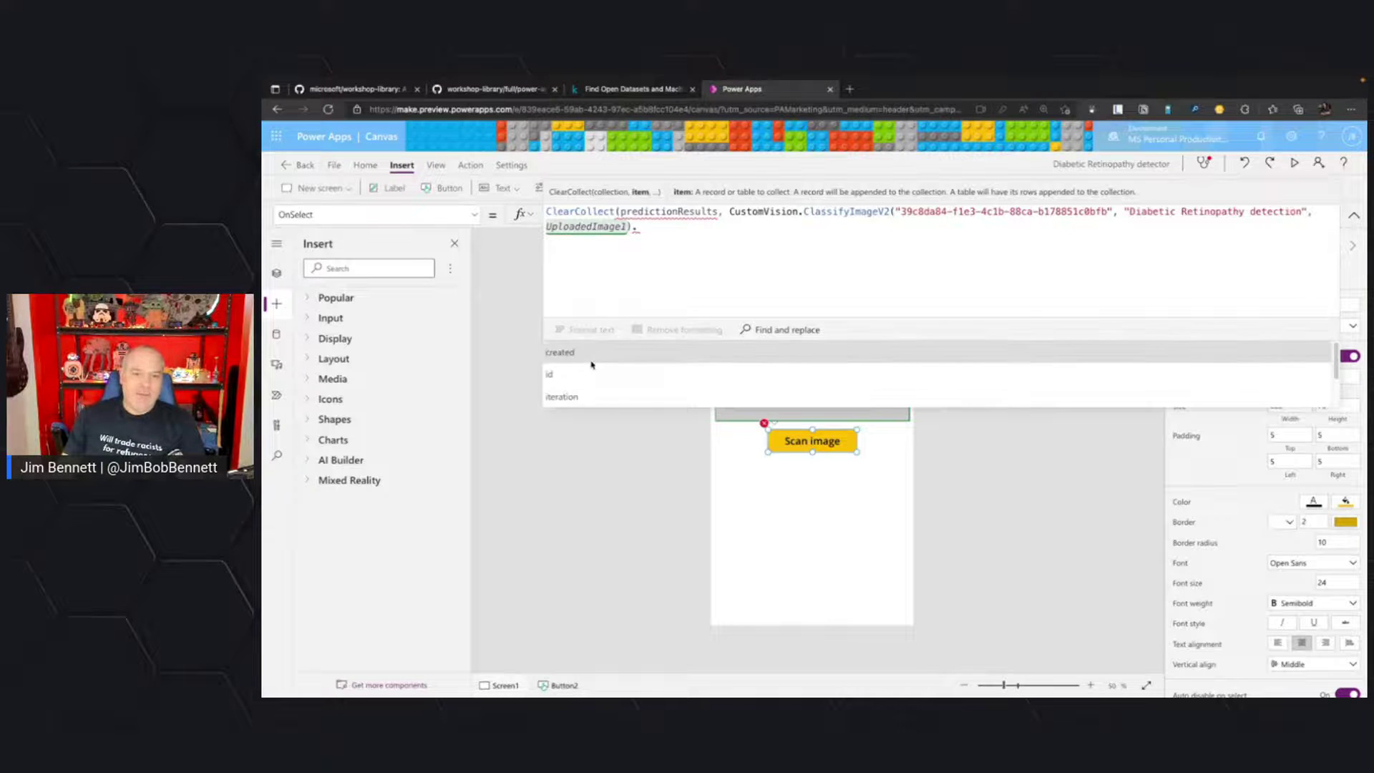
type("pre")
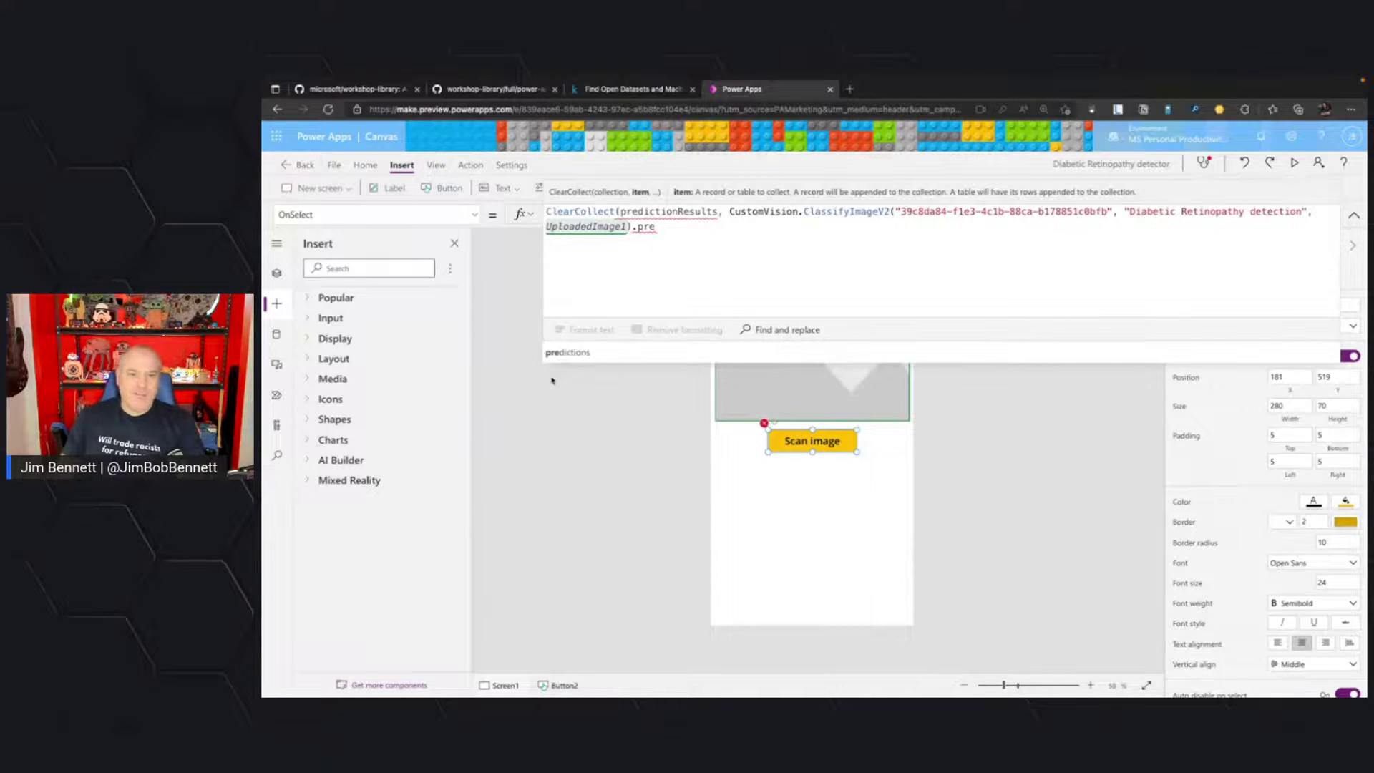
left_click(572, 353)
type(")")
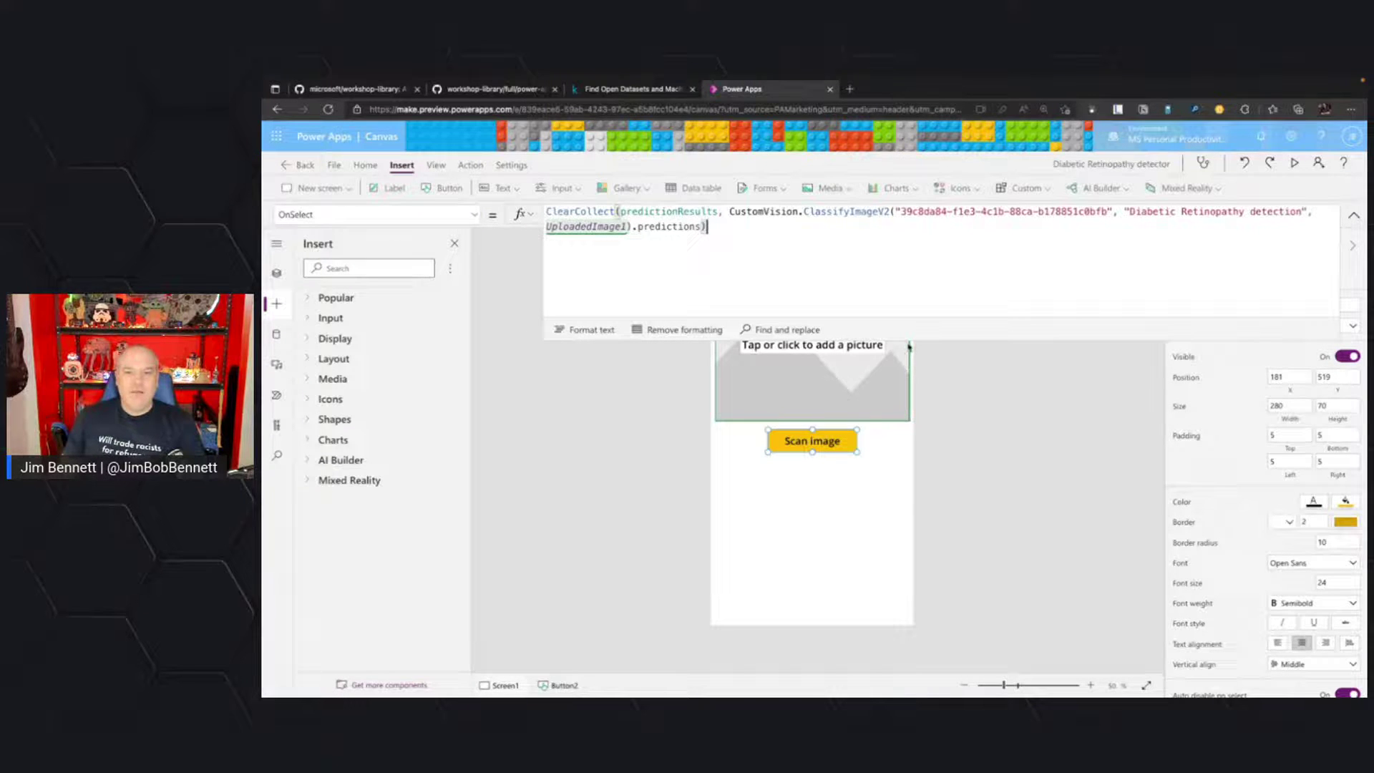
left_click_drag(935, 342, 925, 262)
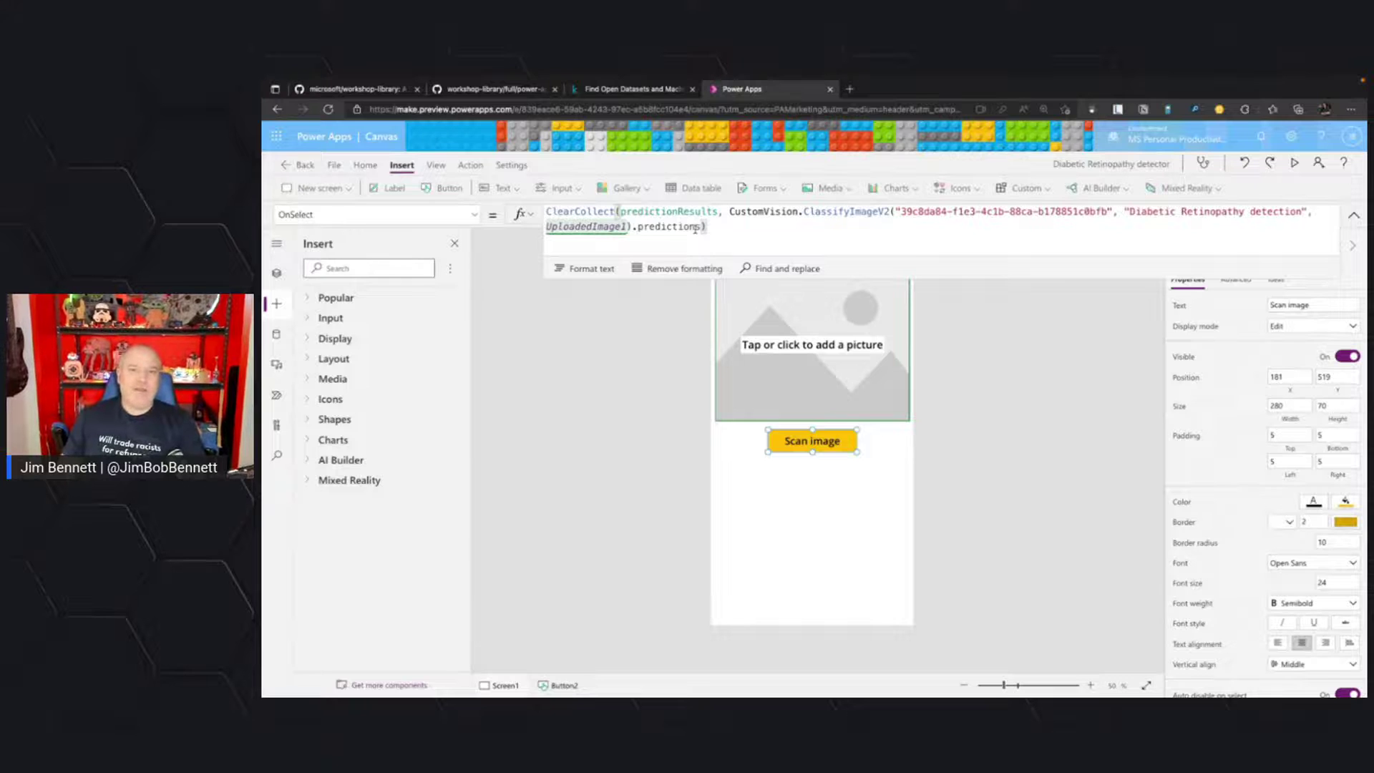
left_click(591, 350)
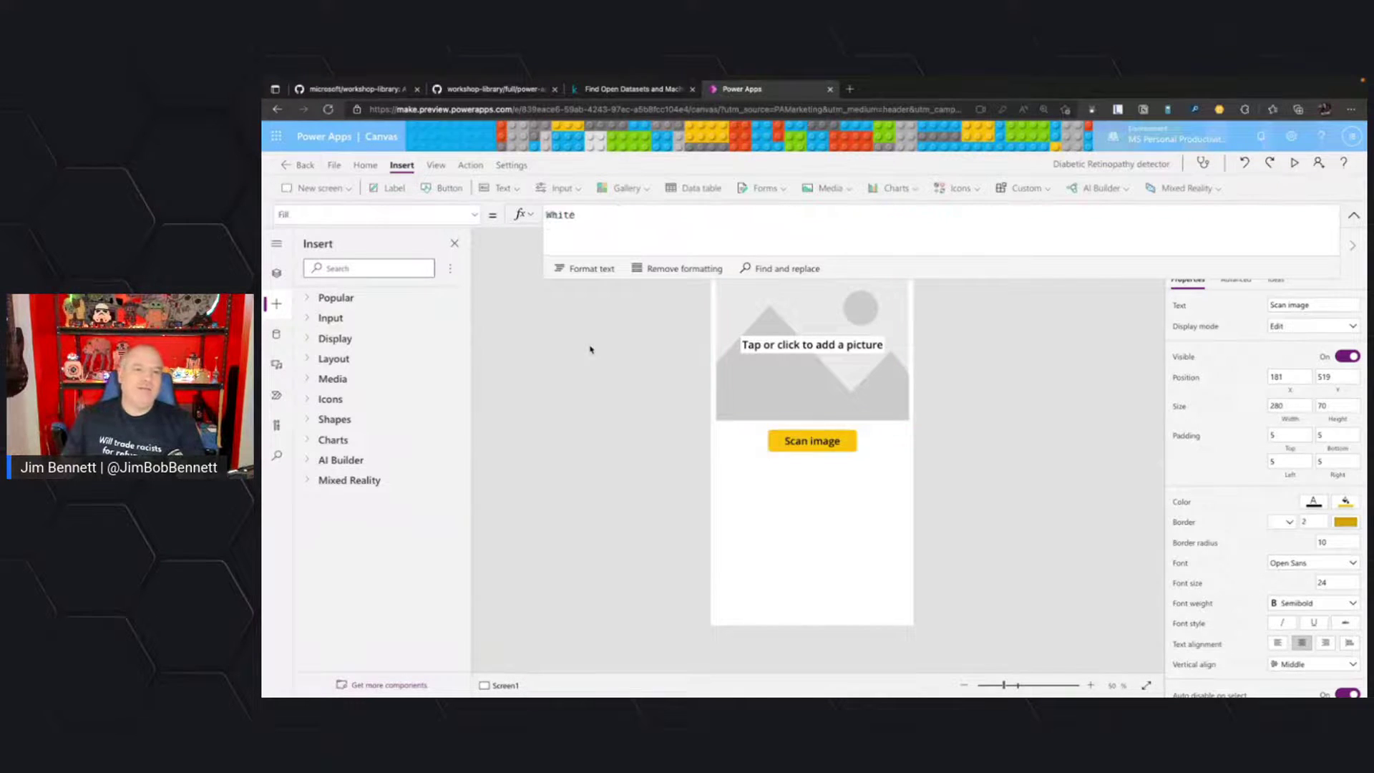
Check that predictionResults is among the app's data sources and add a vertical gallery below the picture control.
left_click(276, 334)
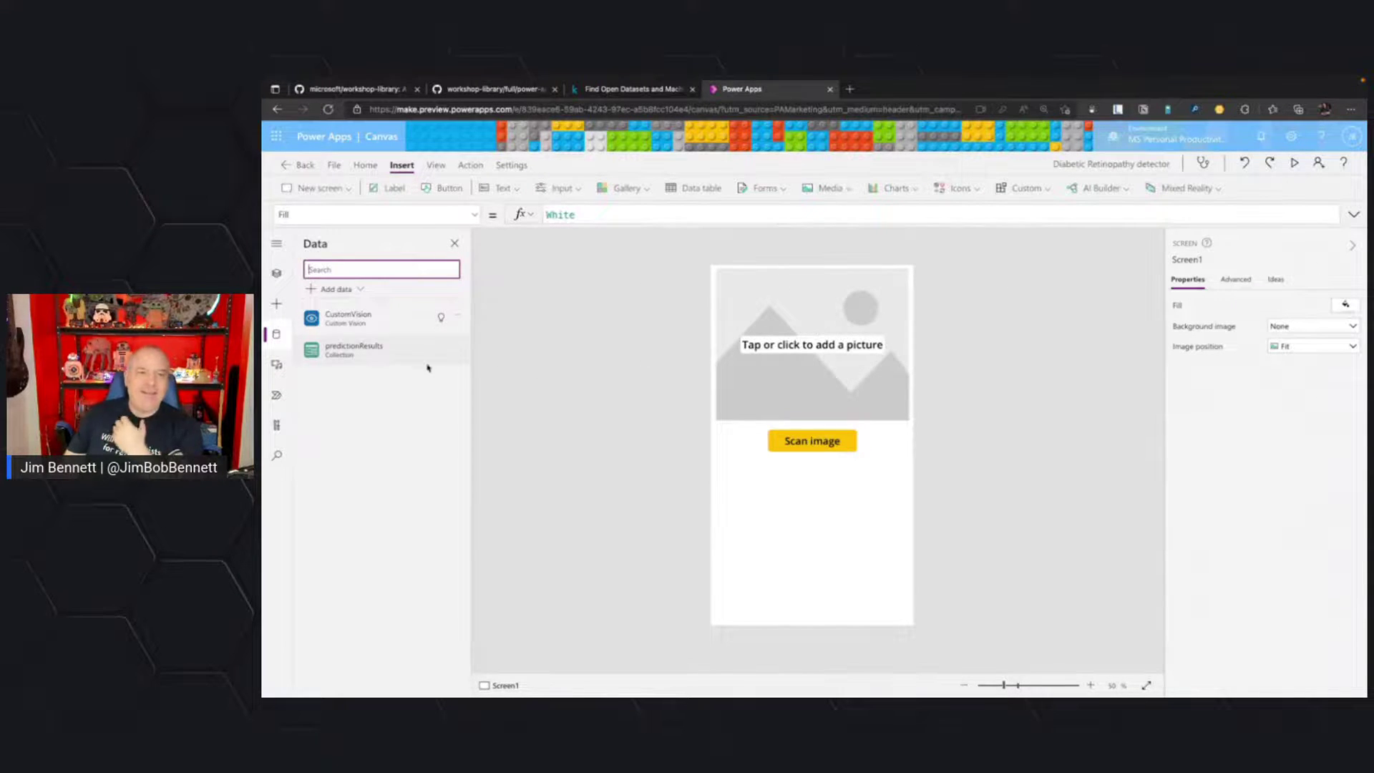
left_click(374, 352)
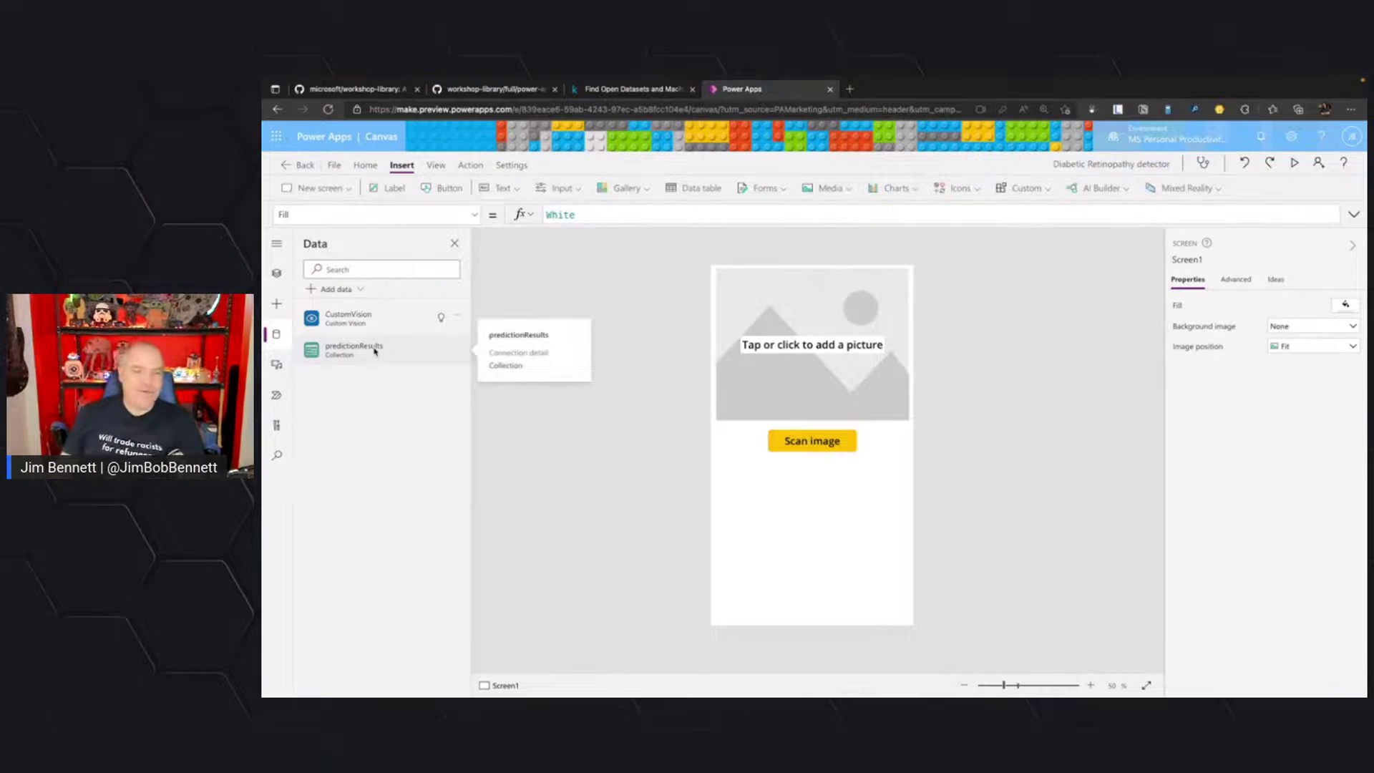
left_click(280, 276)
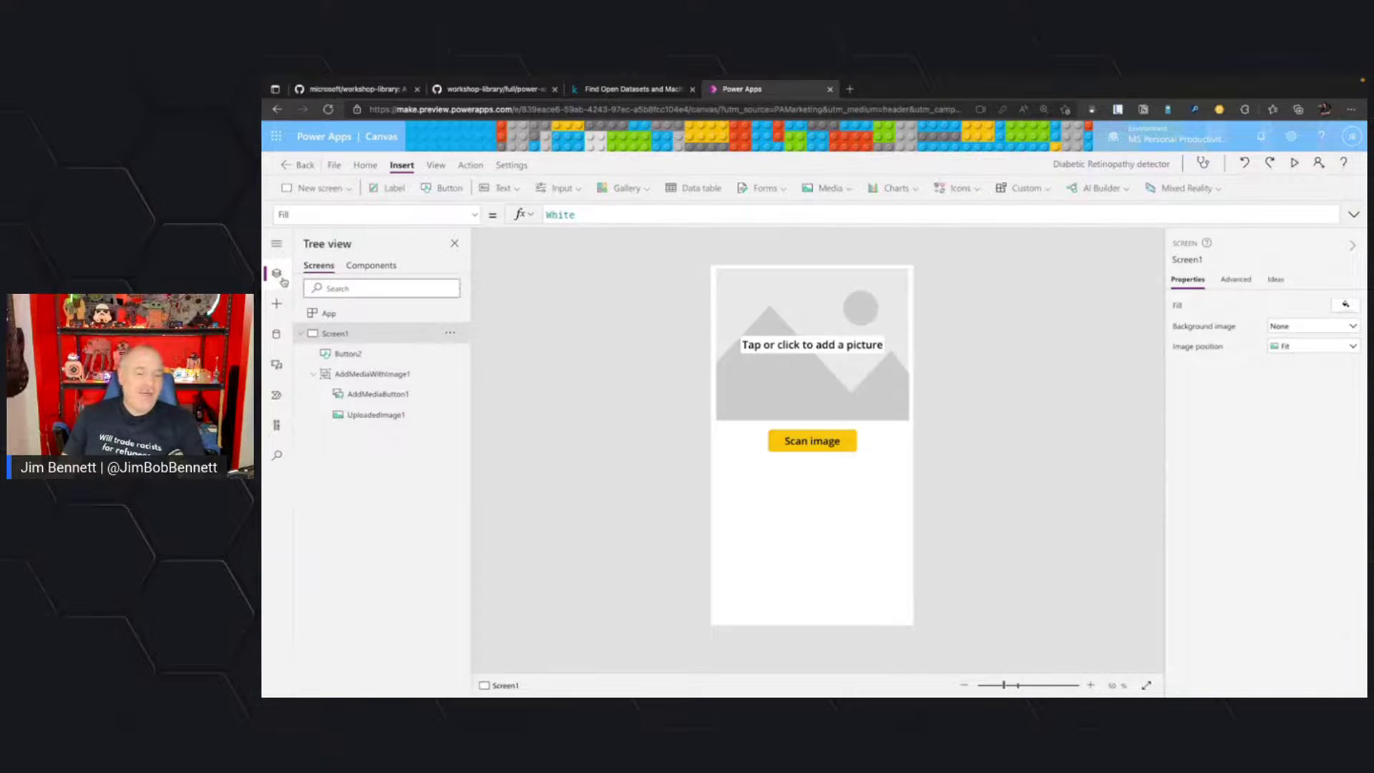
left_click(277, 309)
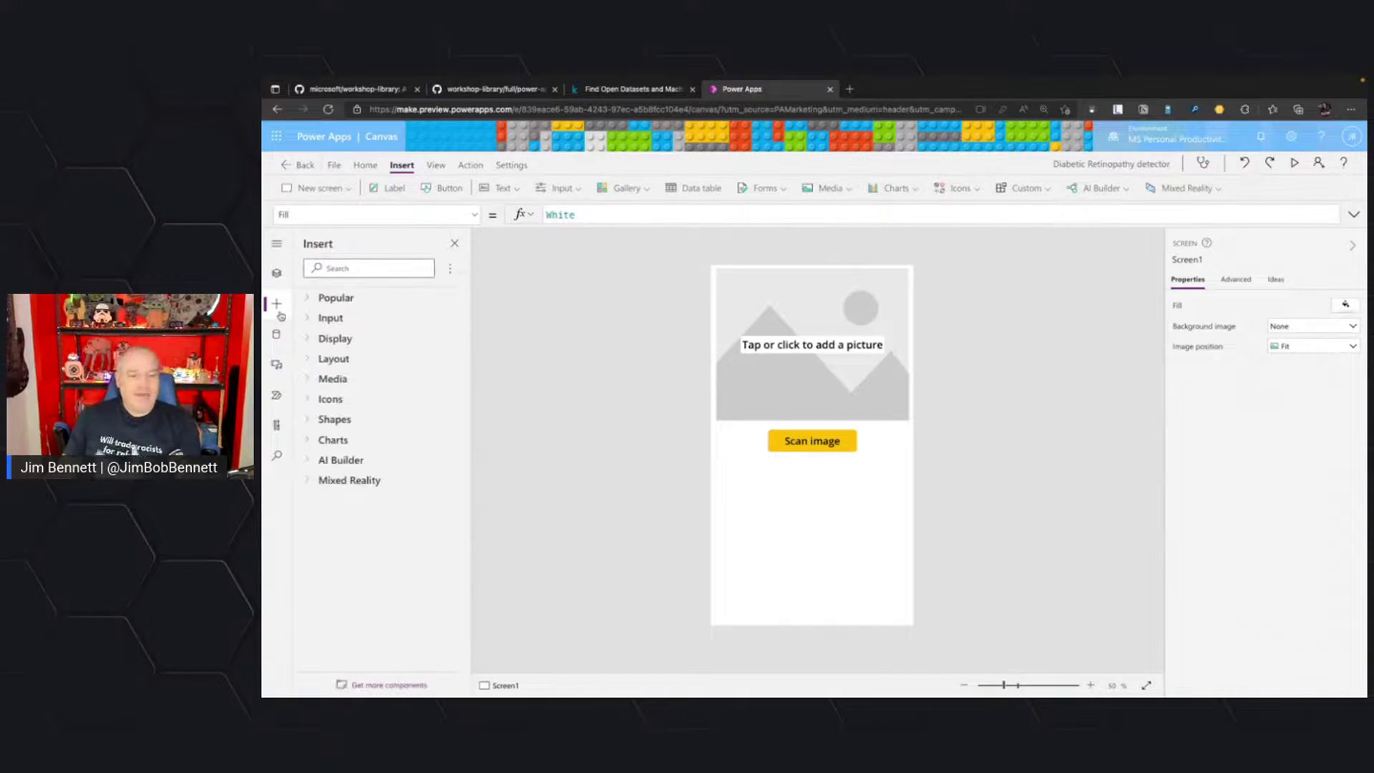
left_click(311, 360)
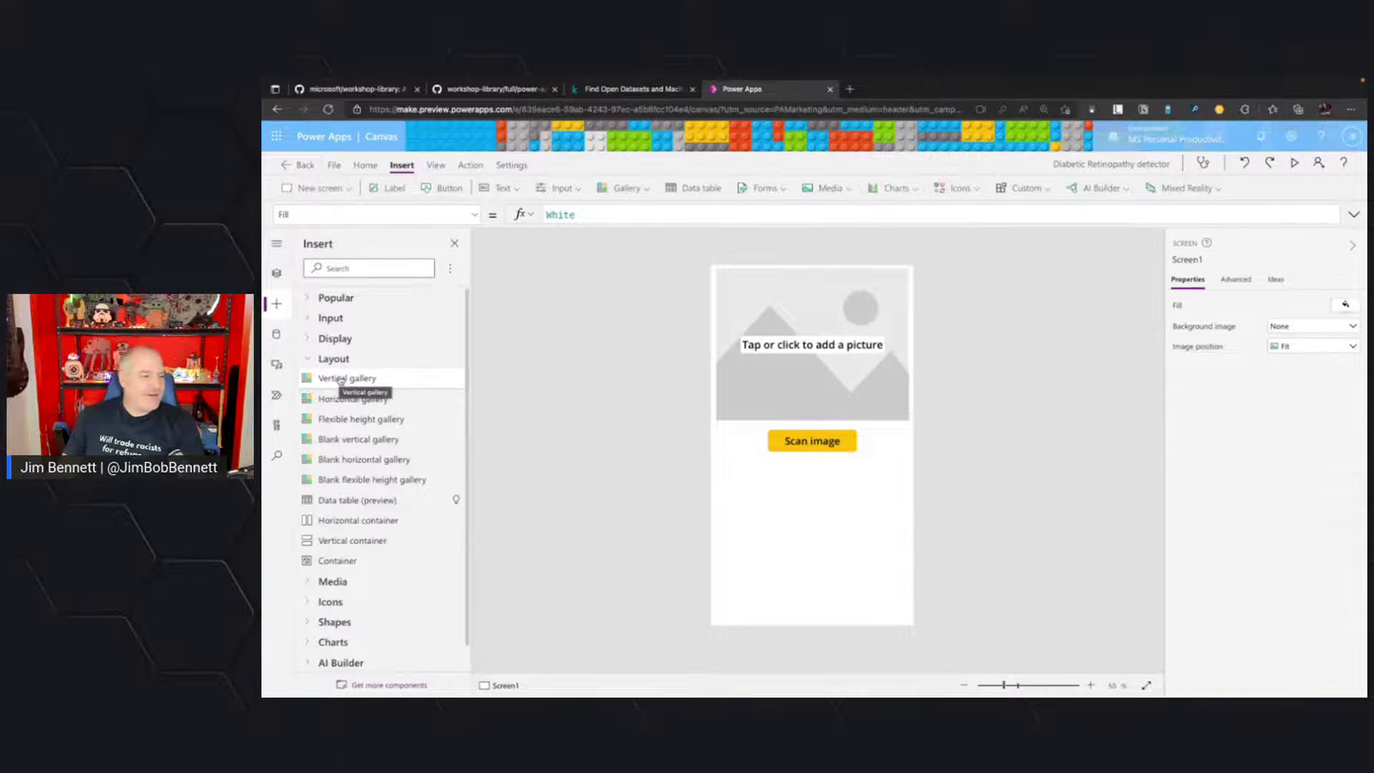
left_click_drag(340, 380, 789, 539)
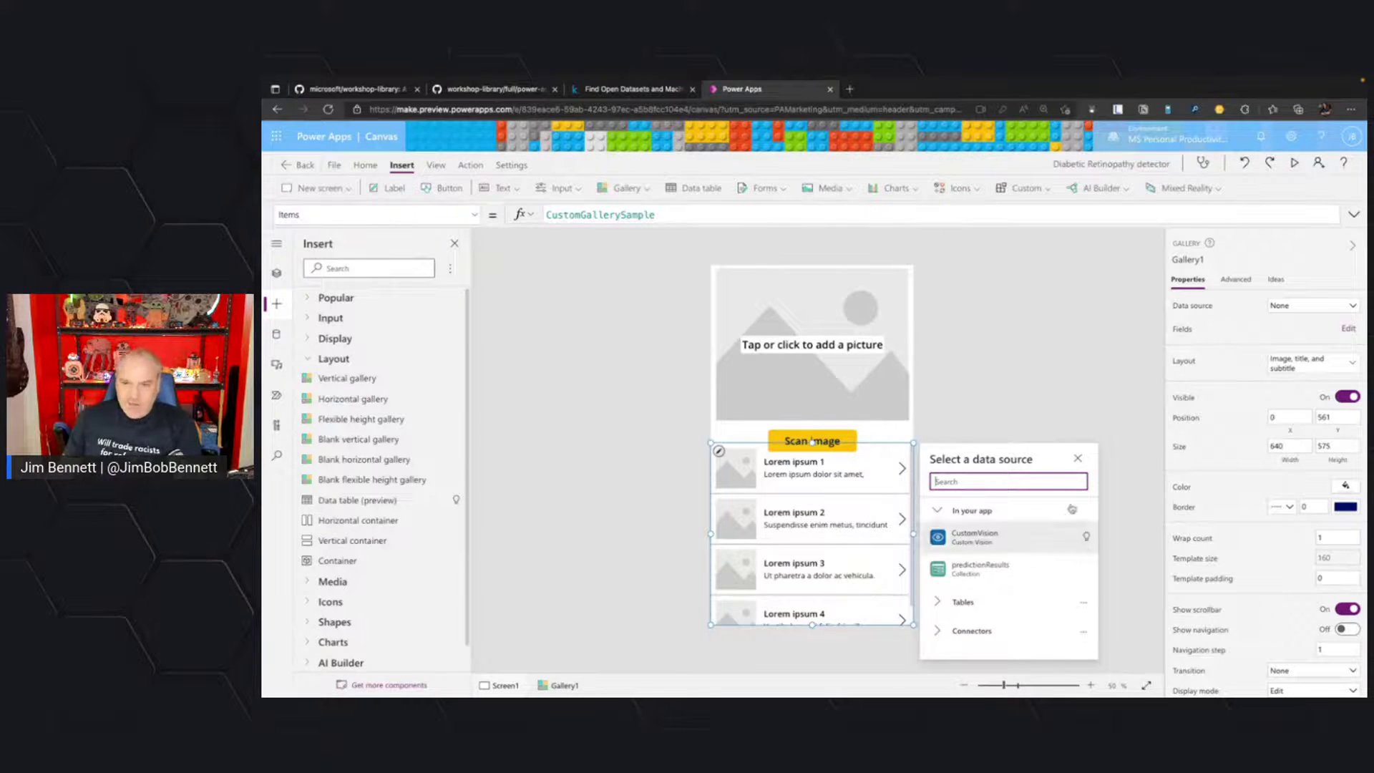
Use predictionResults as the gallery's data source and lower its upper edge to about Y 630, making it about 506 high.
left_click(999, 567)
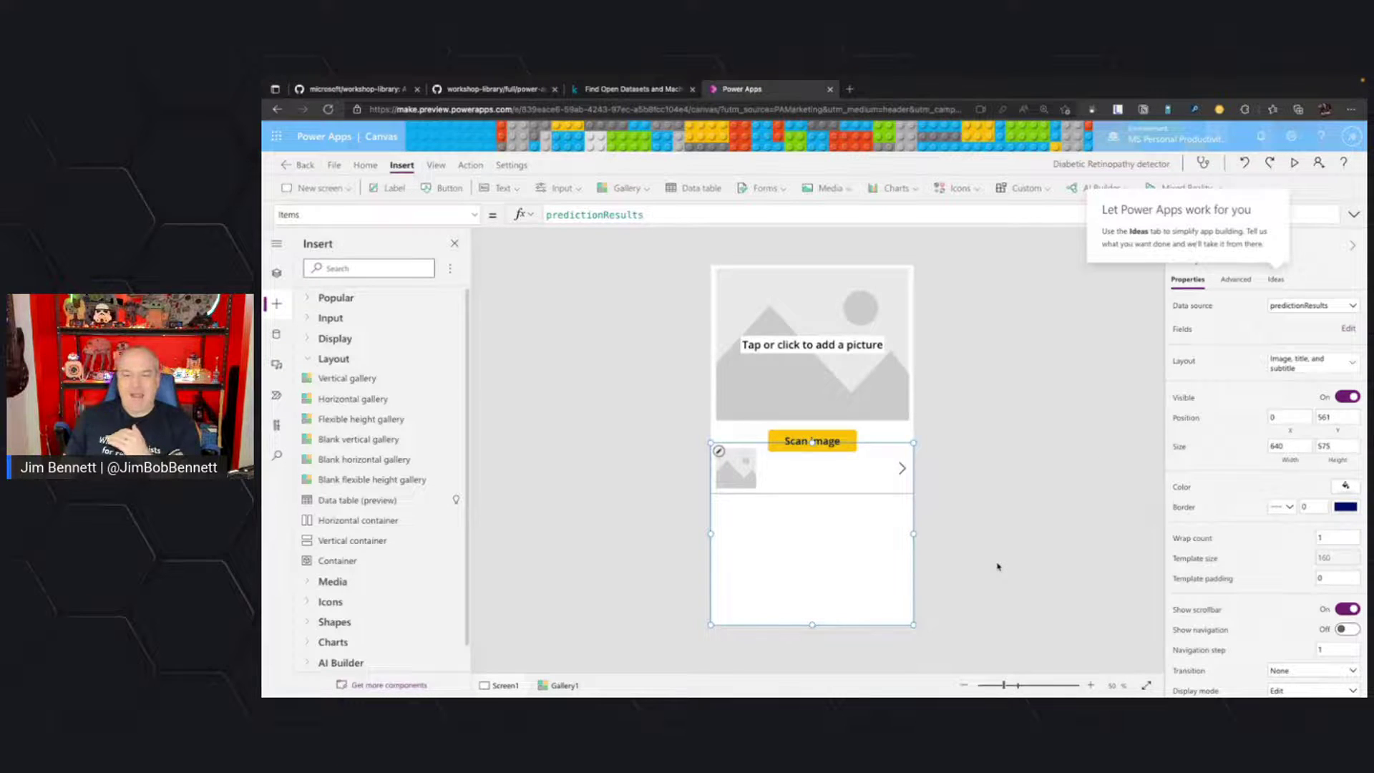
left_click_drag(812, 443, 812, 464)
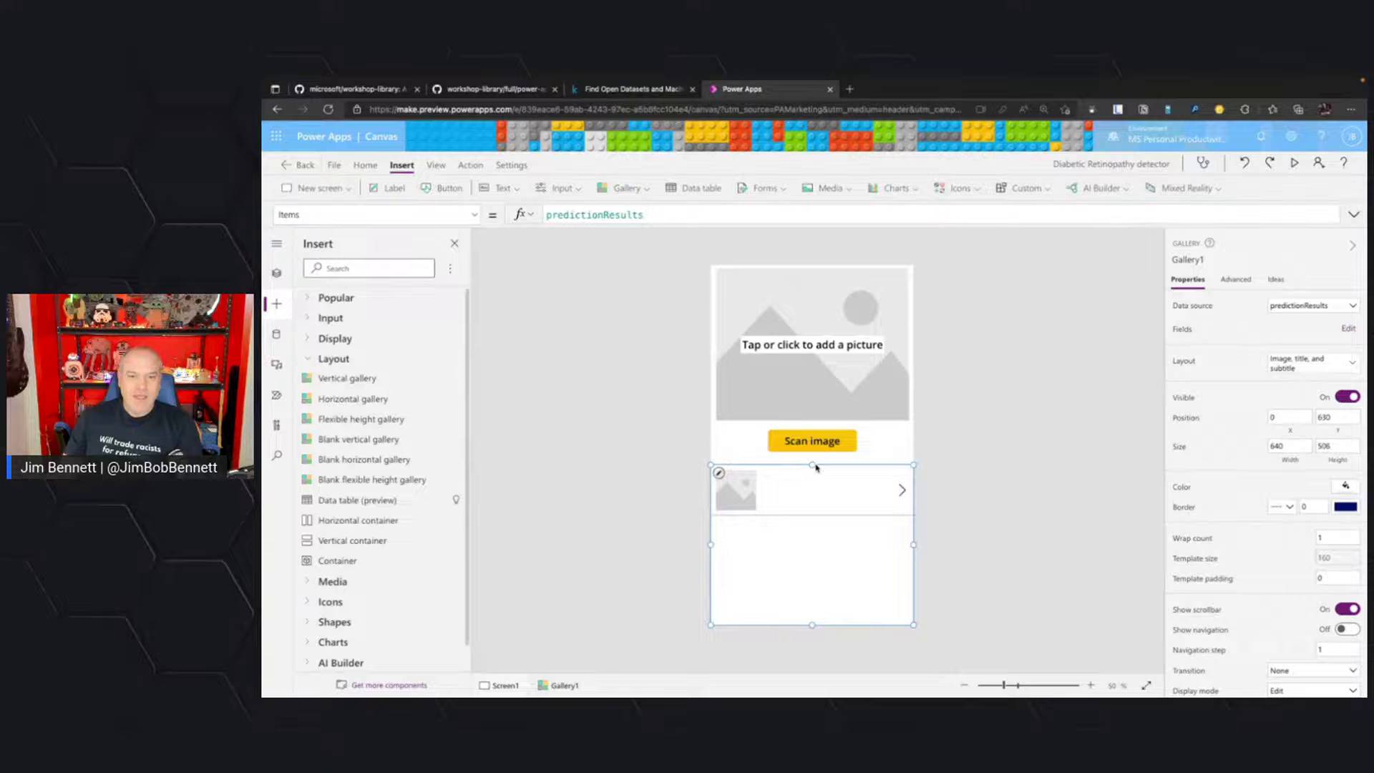
Look through the controls nested in Gallery1 and set the text formula of Title1 to ThisItem.tagName.
left_click(276, 272)
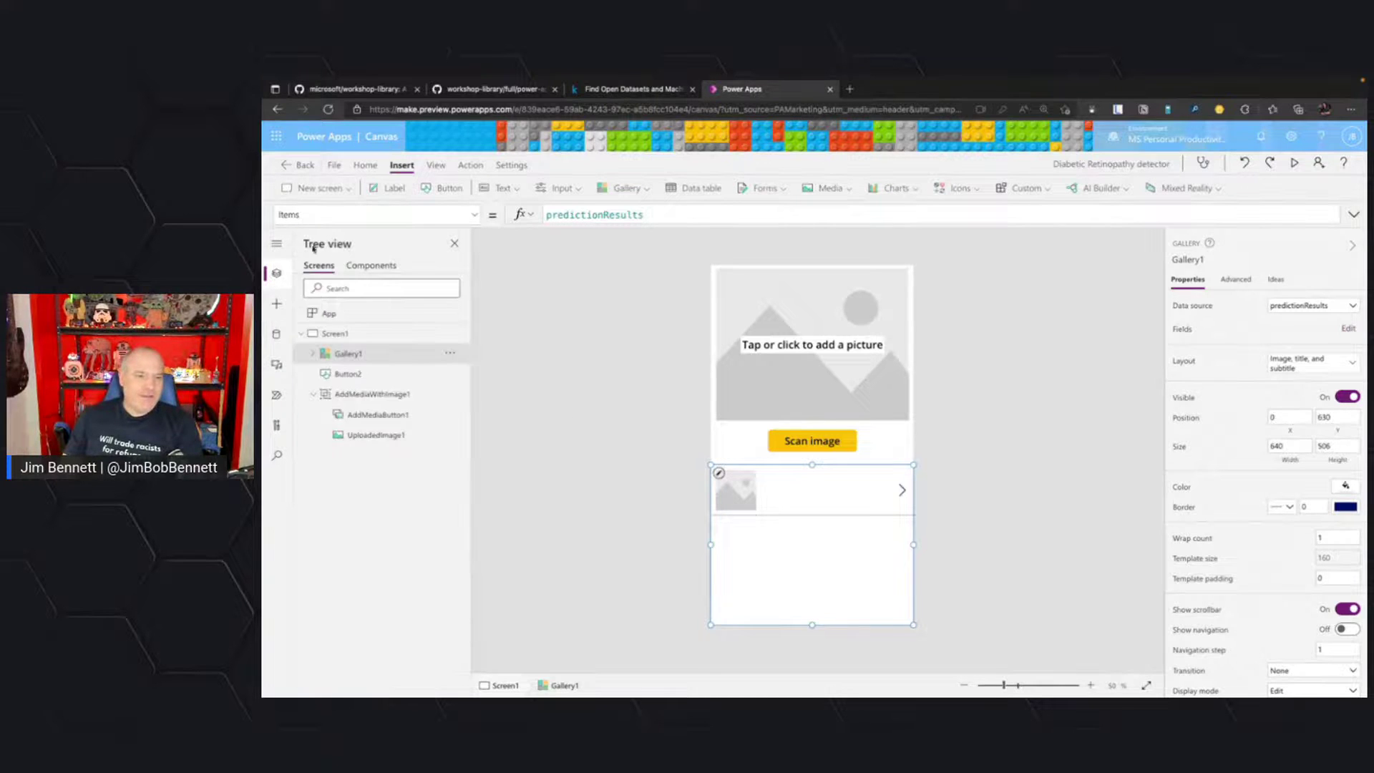
left_click(312, 353)
left_click(351, 373)
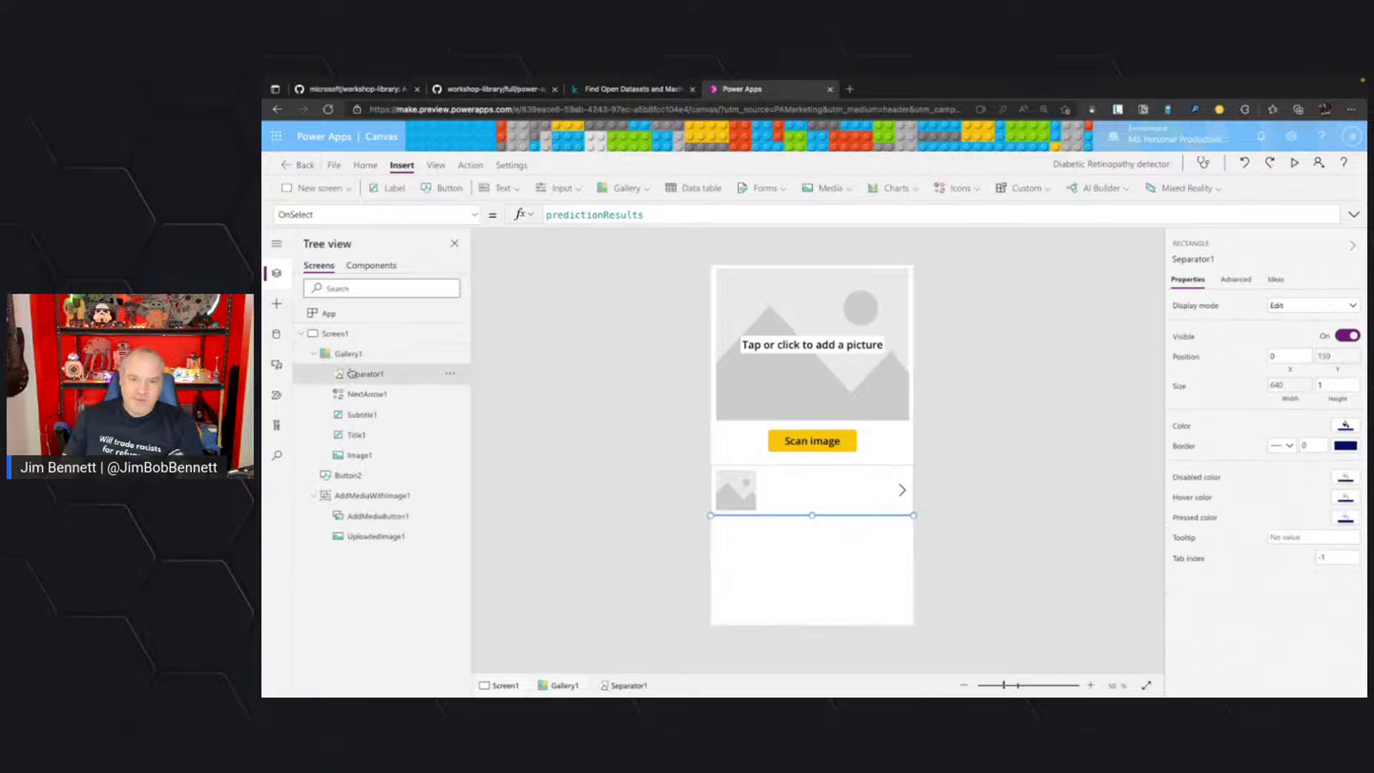
left_click(355, 392)
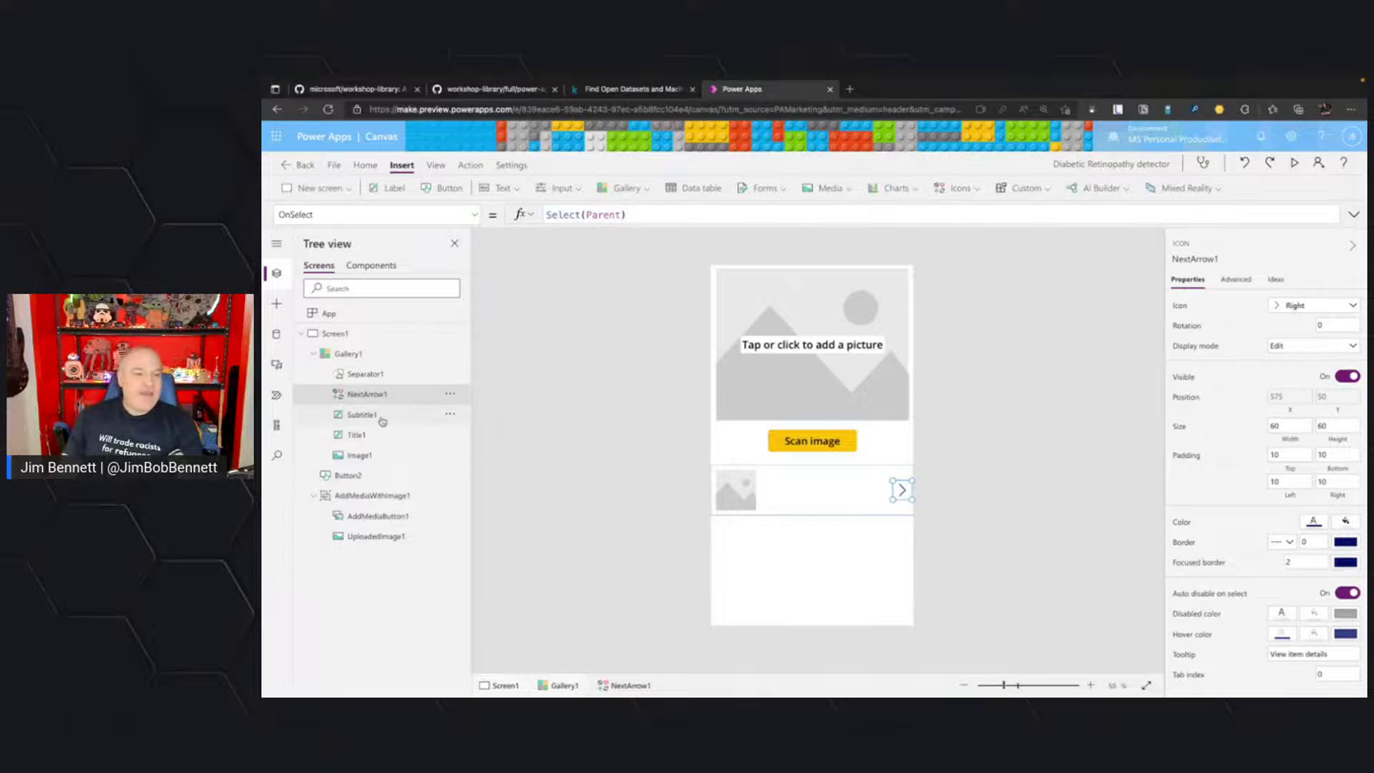
left_click(358, 435)
left_click(367, 418)
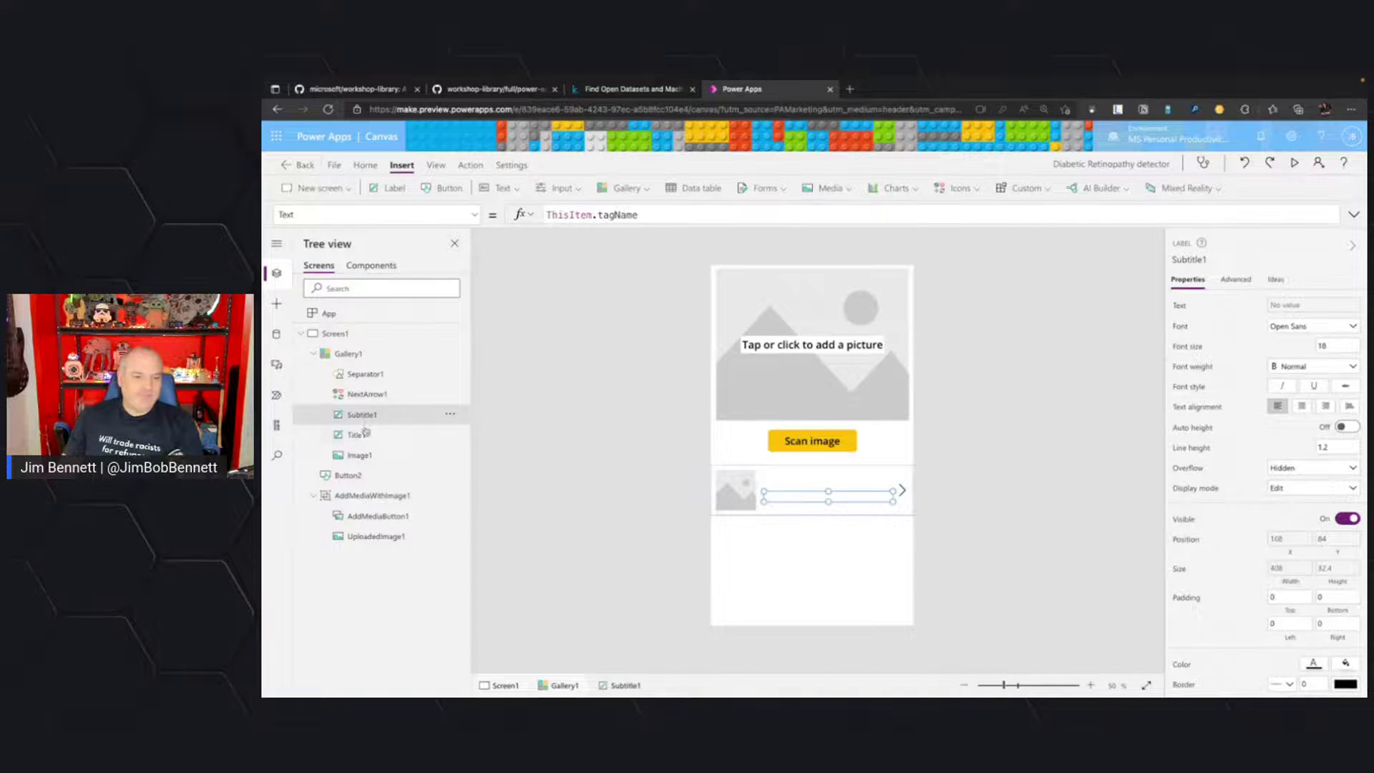
left_click(364, 435)
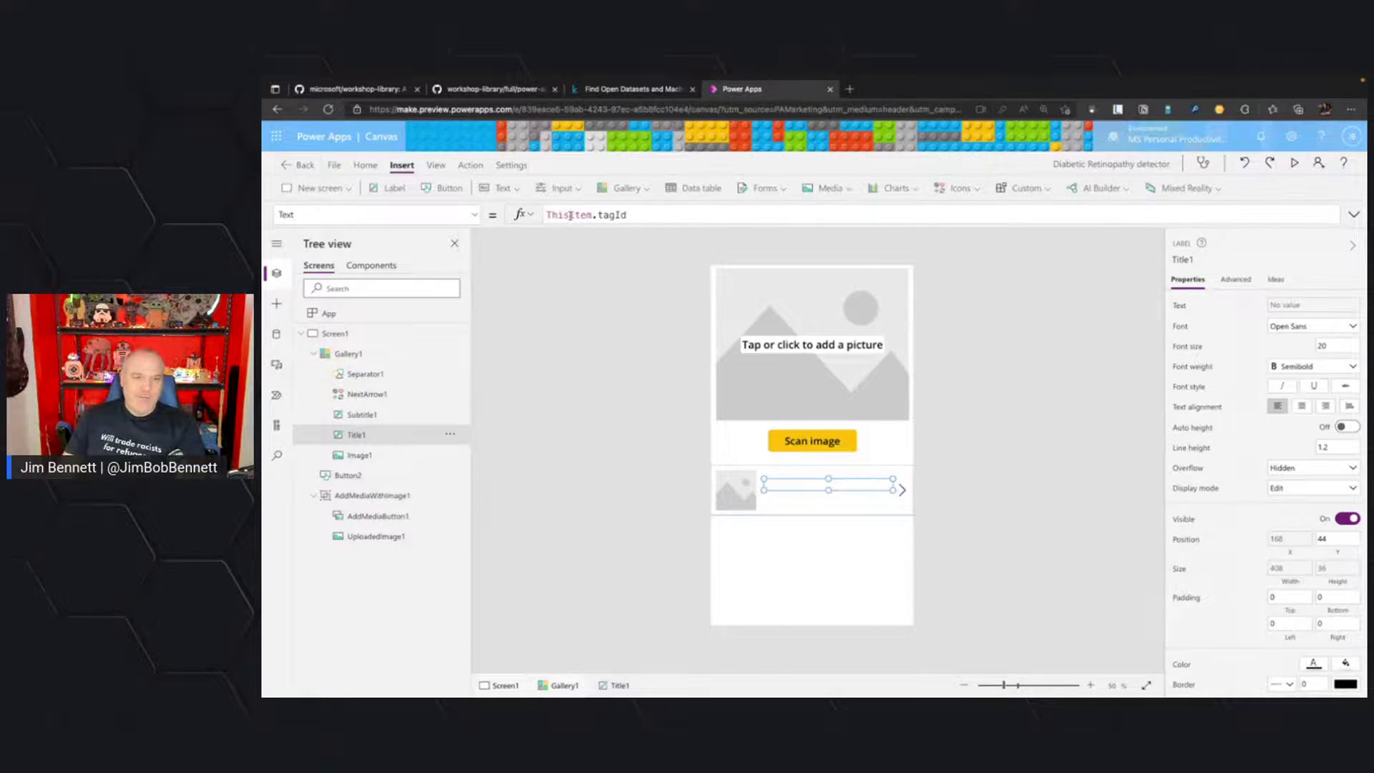
double_click(611, 214)
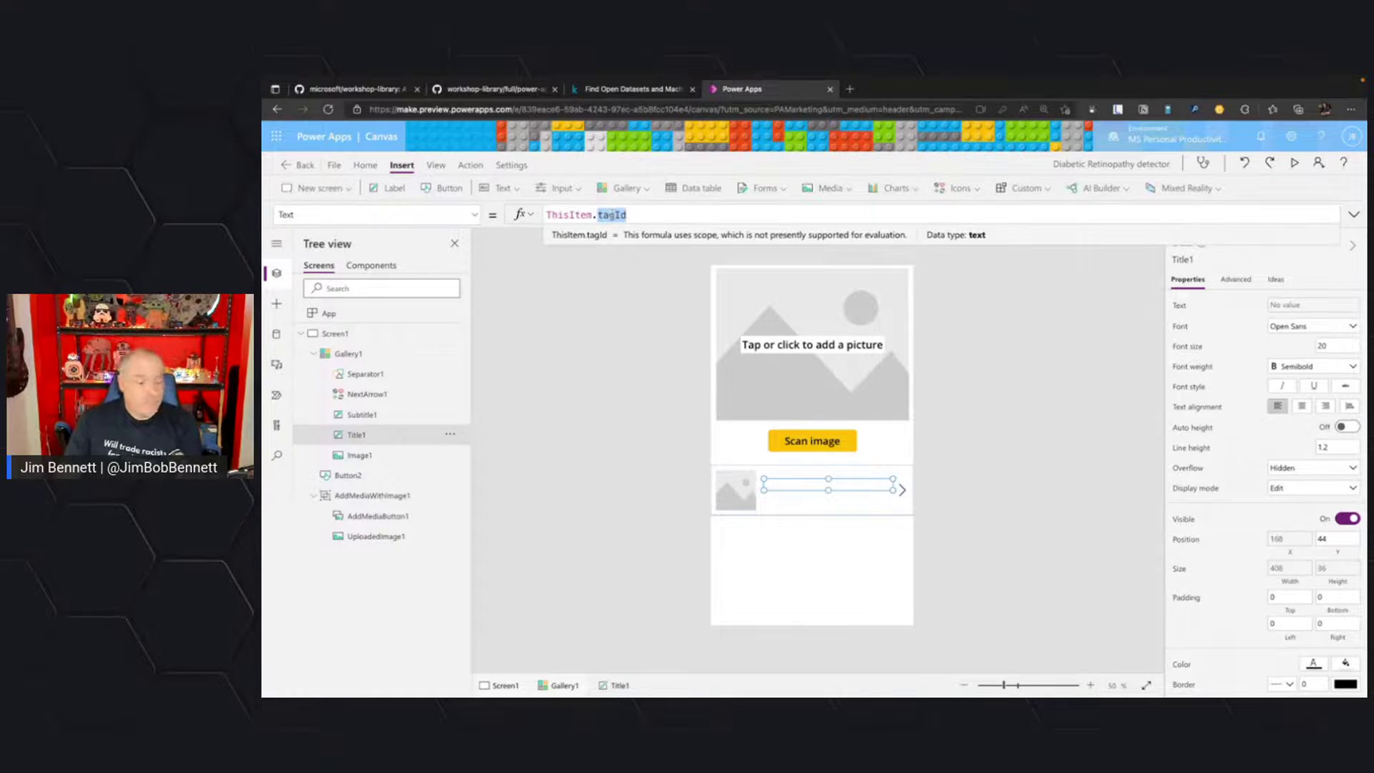
type("tag")
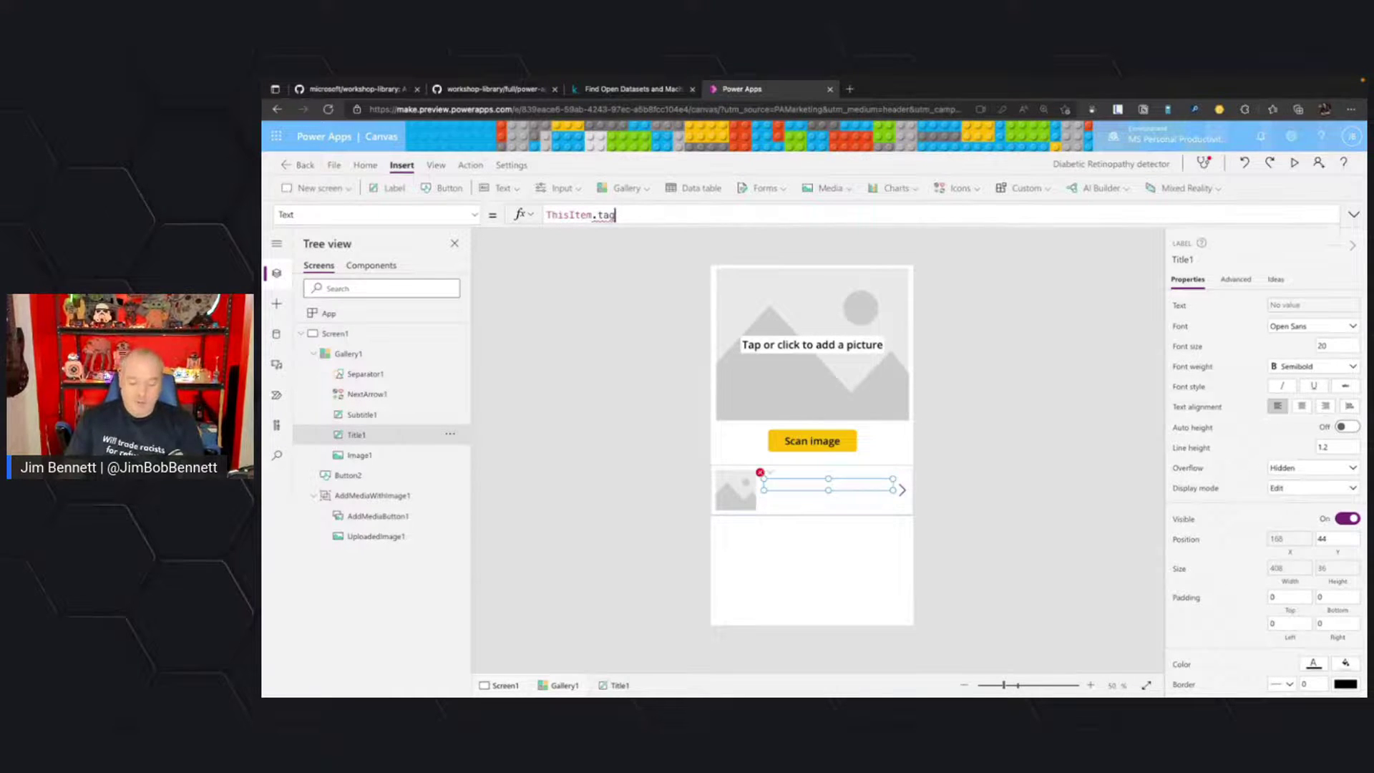
type("N")
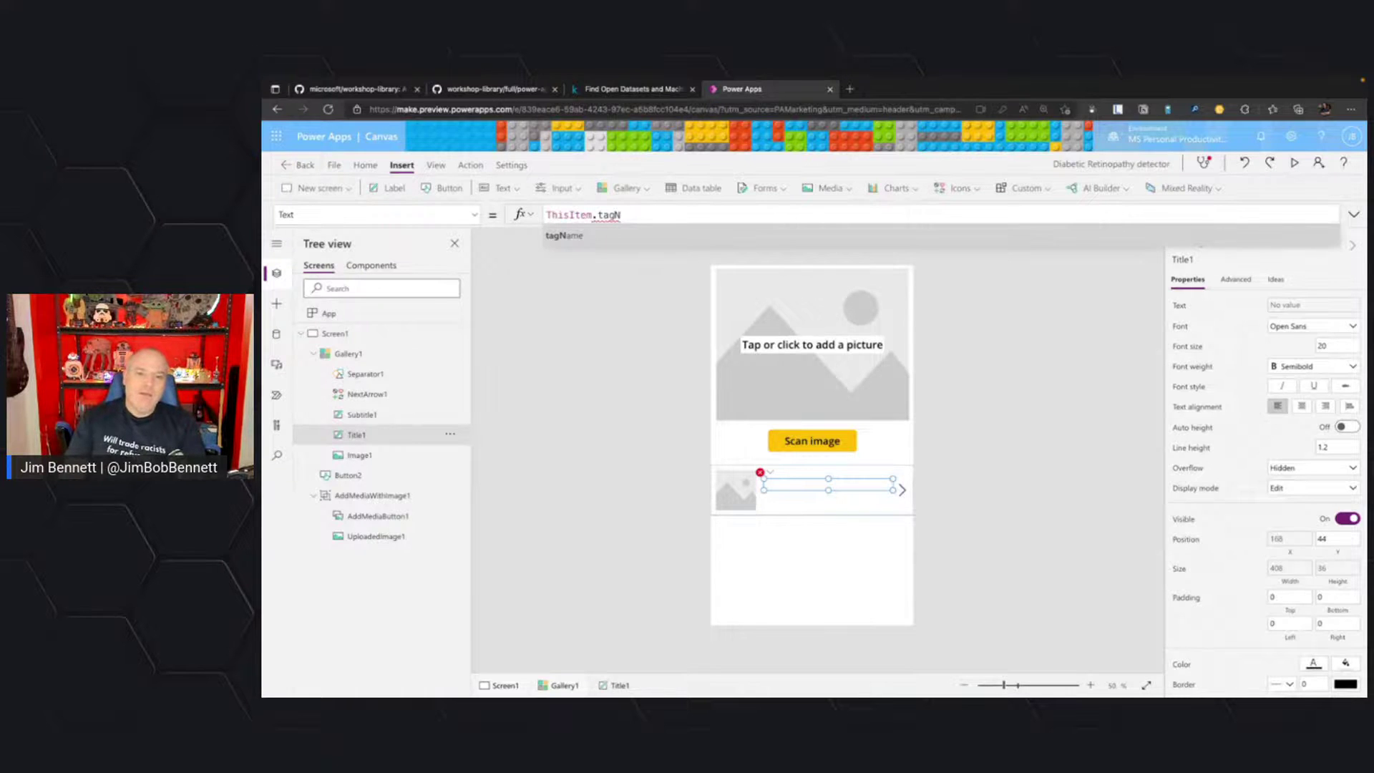
type("ame")
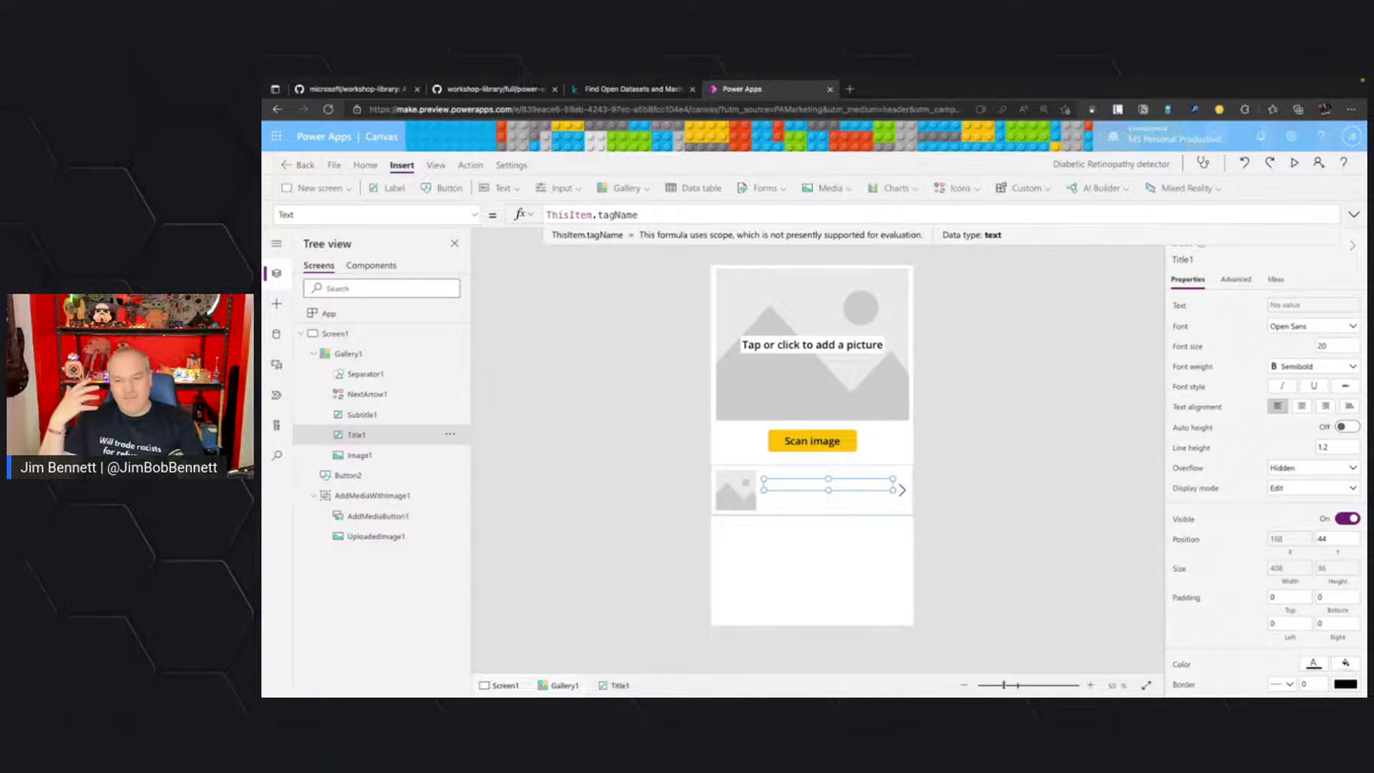
left_click(605, 328)
Replace tagName with probability in the text formula of Subtitle1, making it ThisItem.probability.
left_click(366, 417)
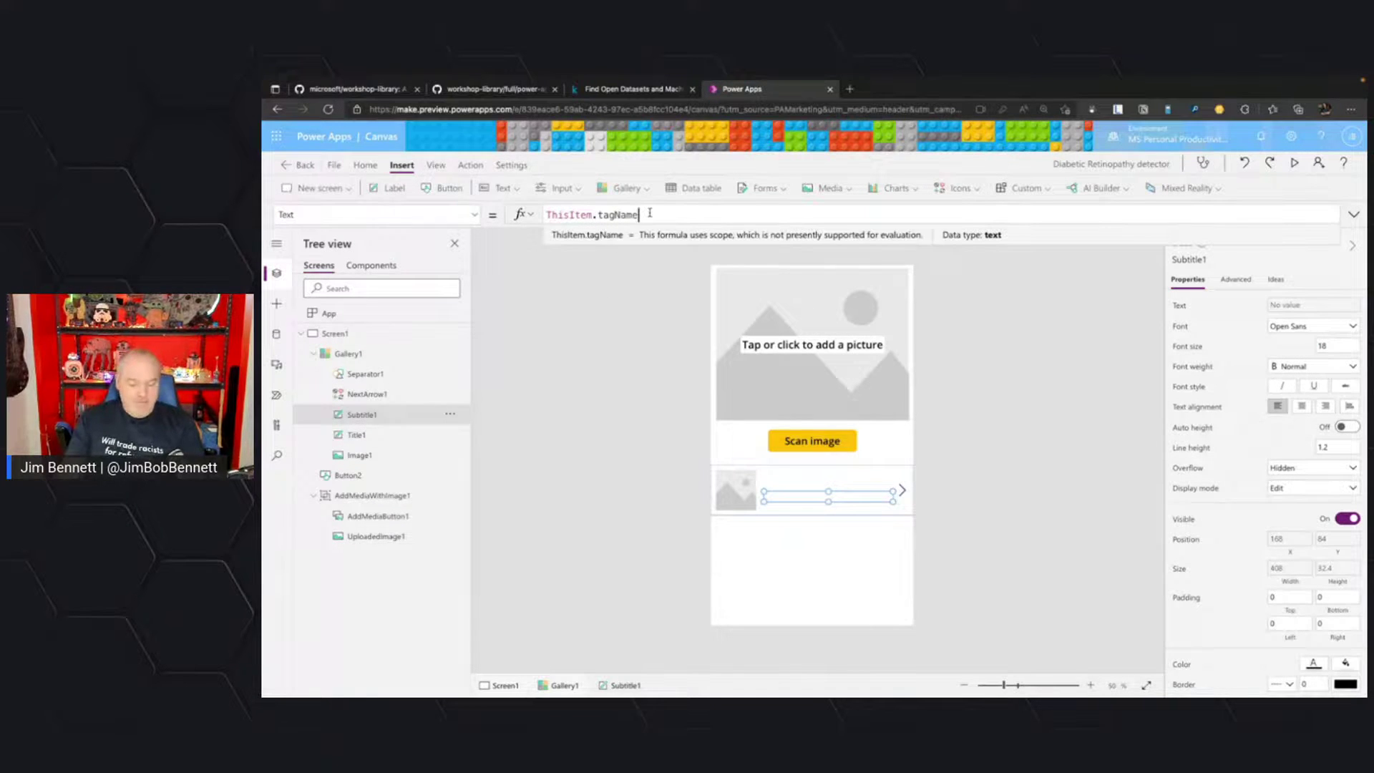
key("BackSpace")
key("BackSpace")
key("BackSpace")
key("BackSpace")
key("BackSpace")
key("BackSpace")
key("BackSpace")
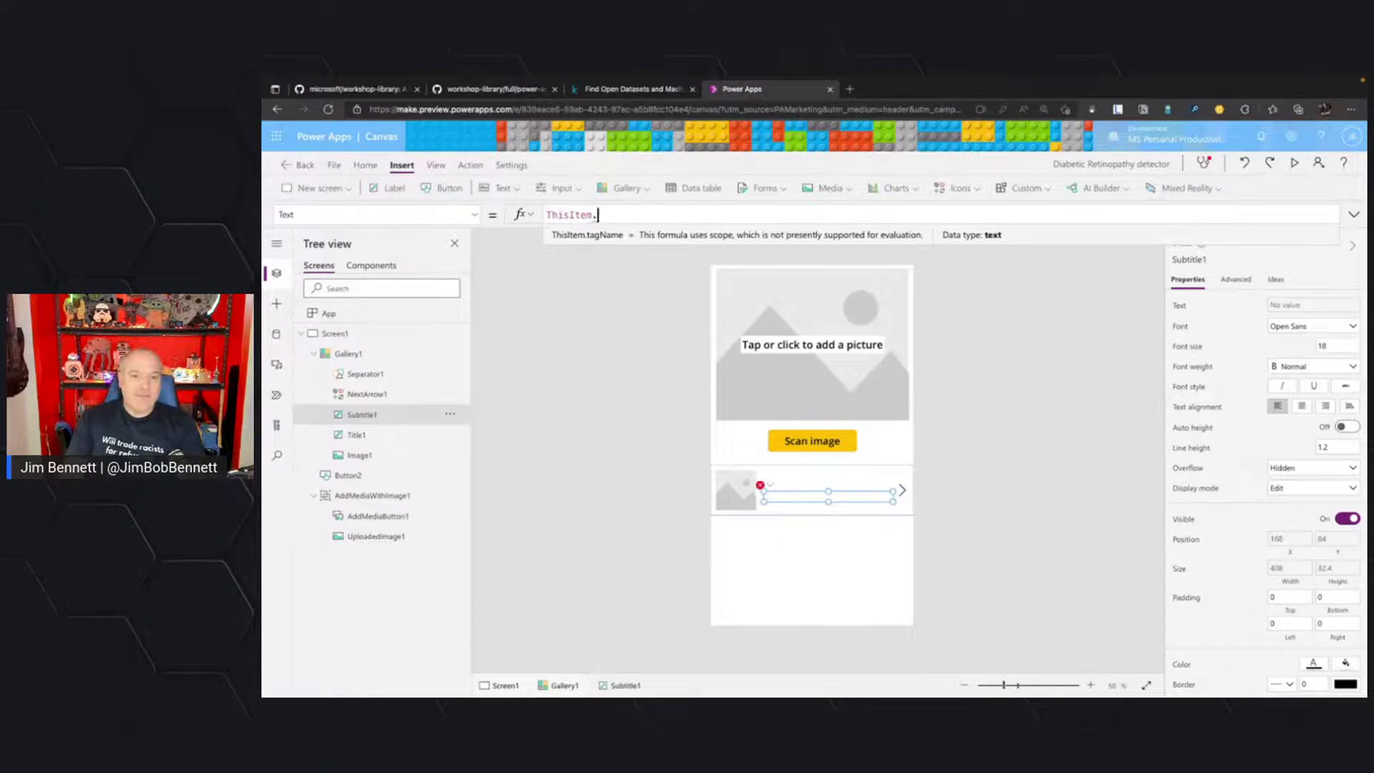
type("p")
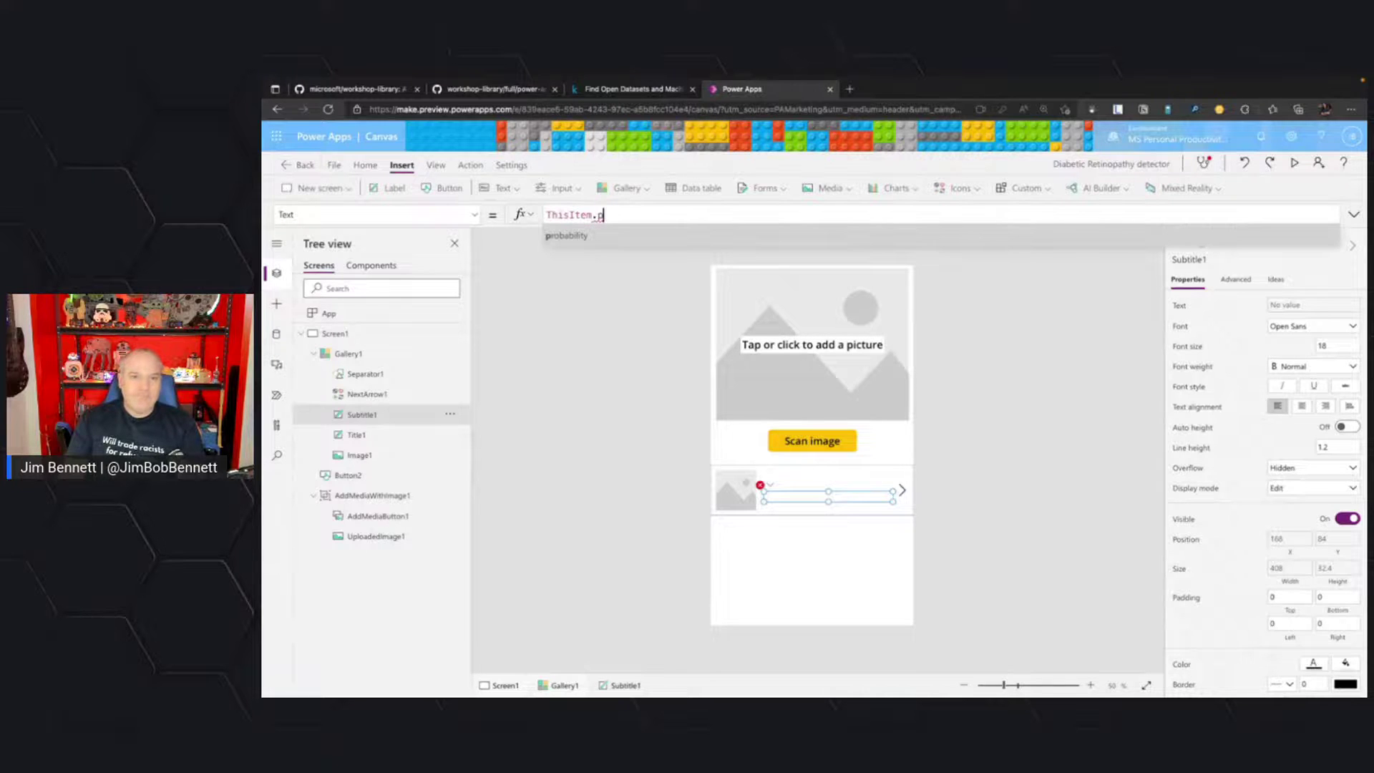
key("Tab")
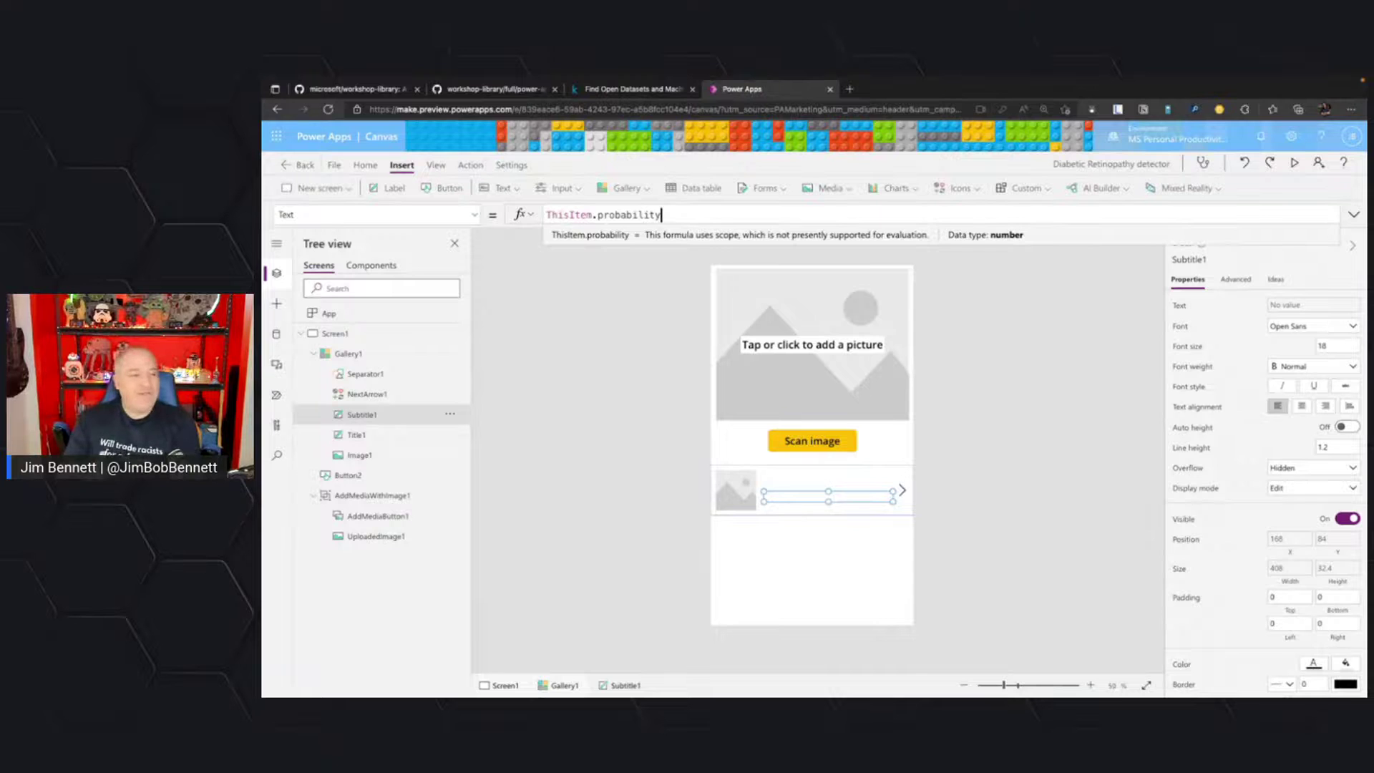
Switch to Custom Vision, examine the tag probabilities of the second image among the stored predictions, and return to Power Apps.
key("ctrl+super+Right")
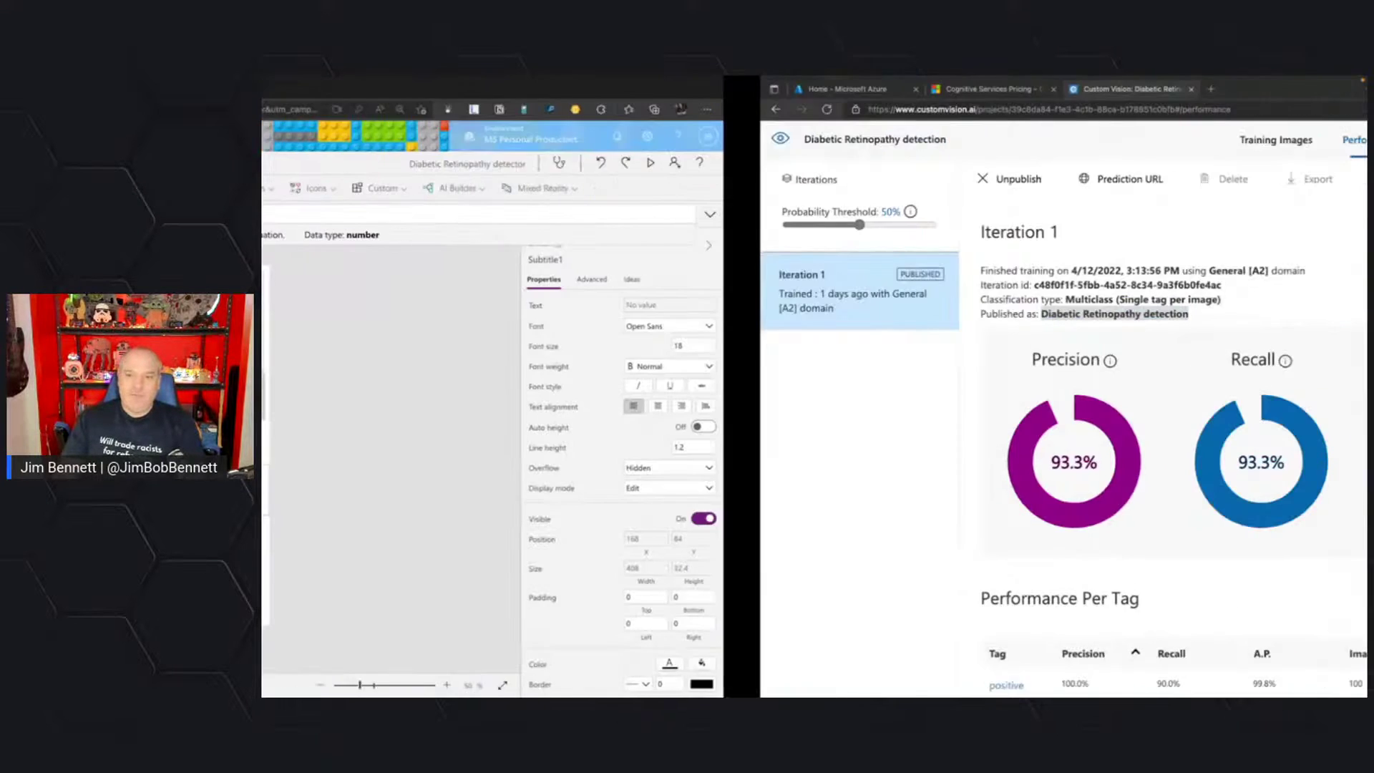
left_click(950, 153)
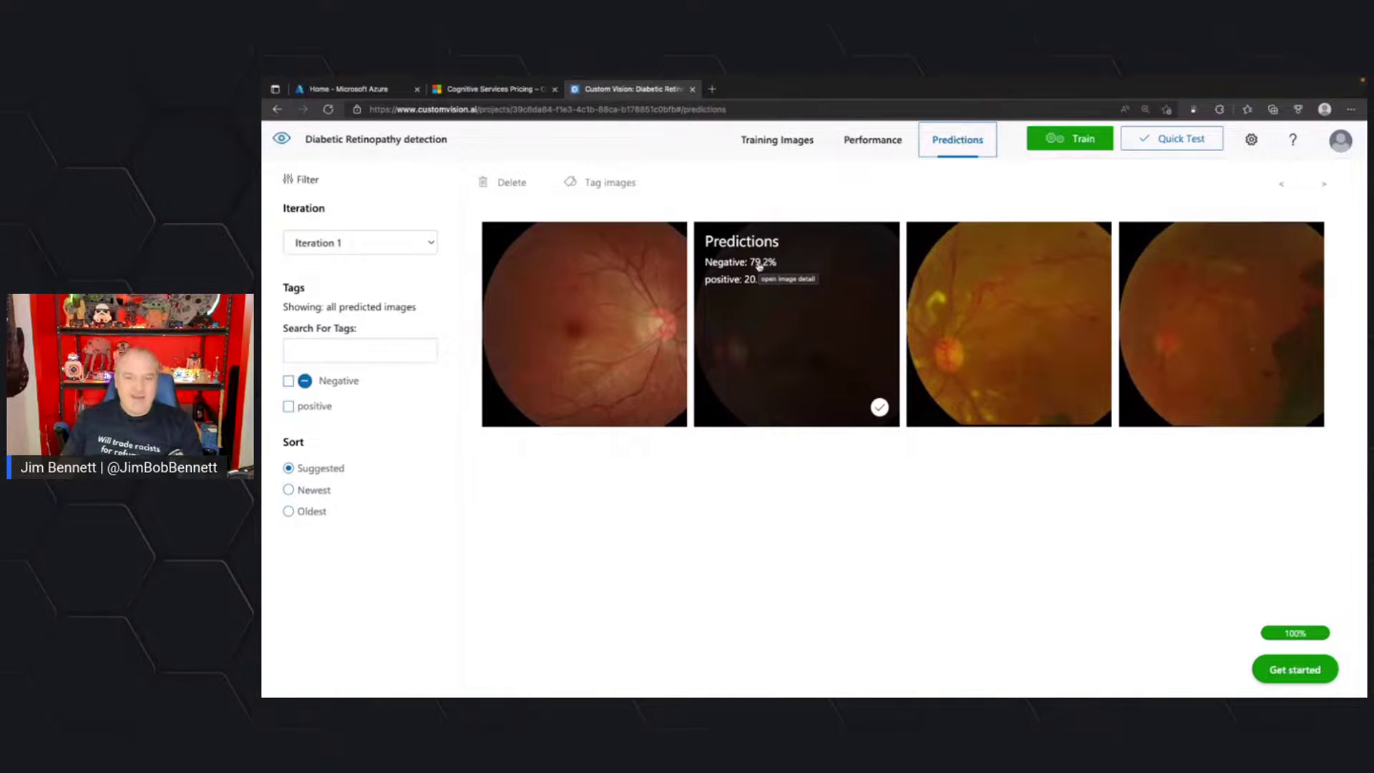
left_click(807, 291)
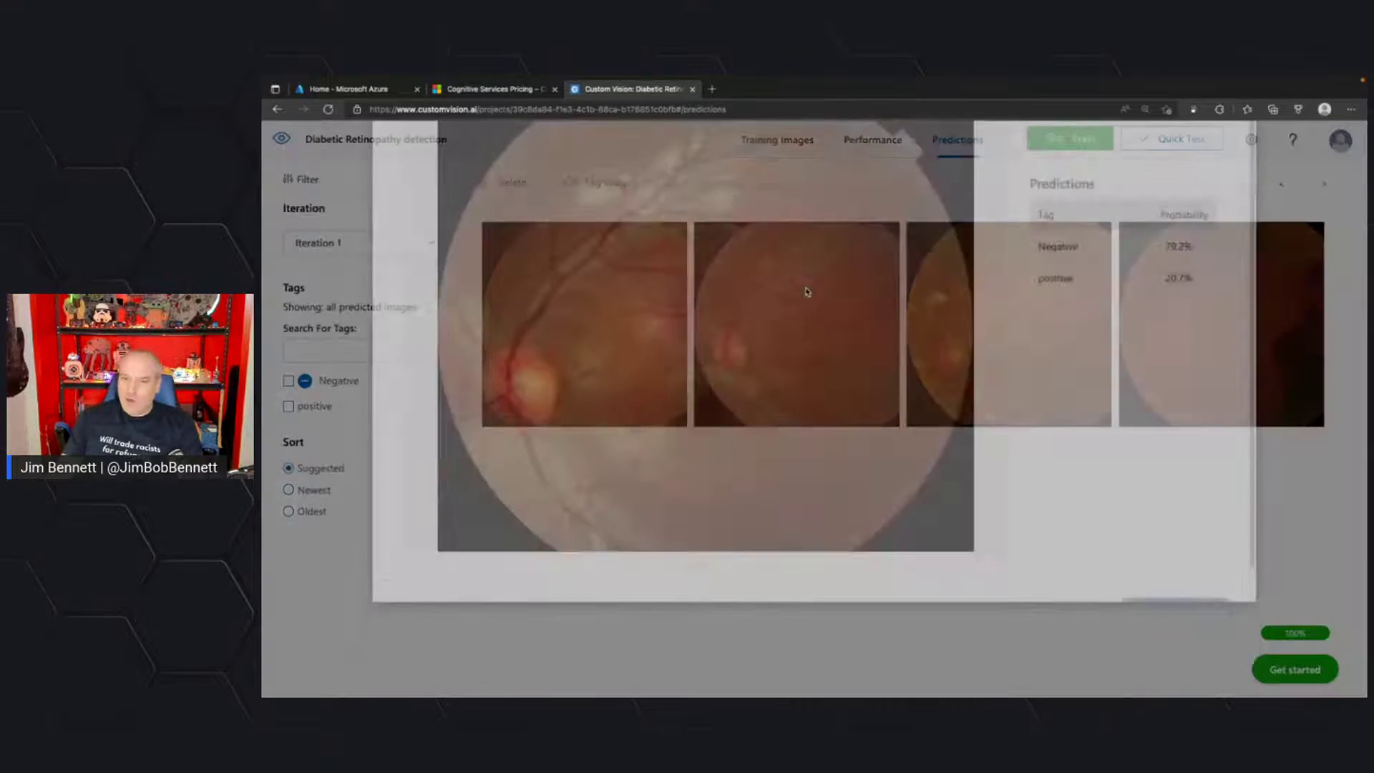
left_click(1226, 152)
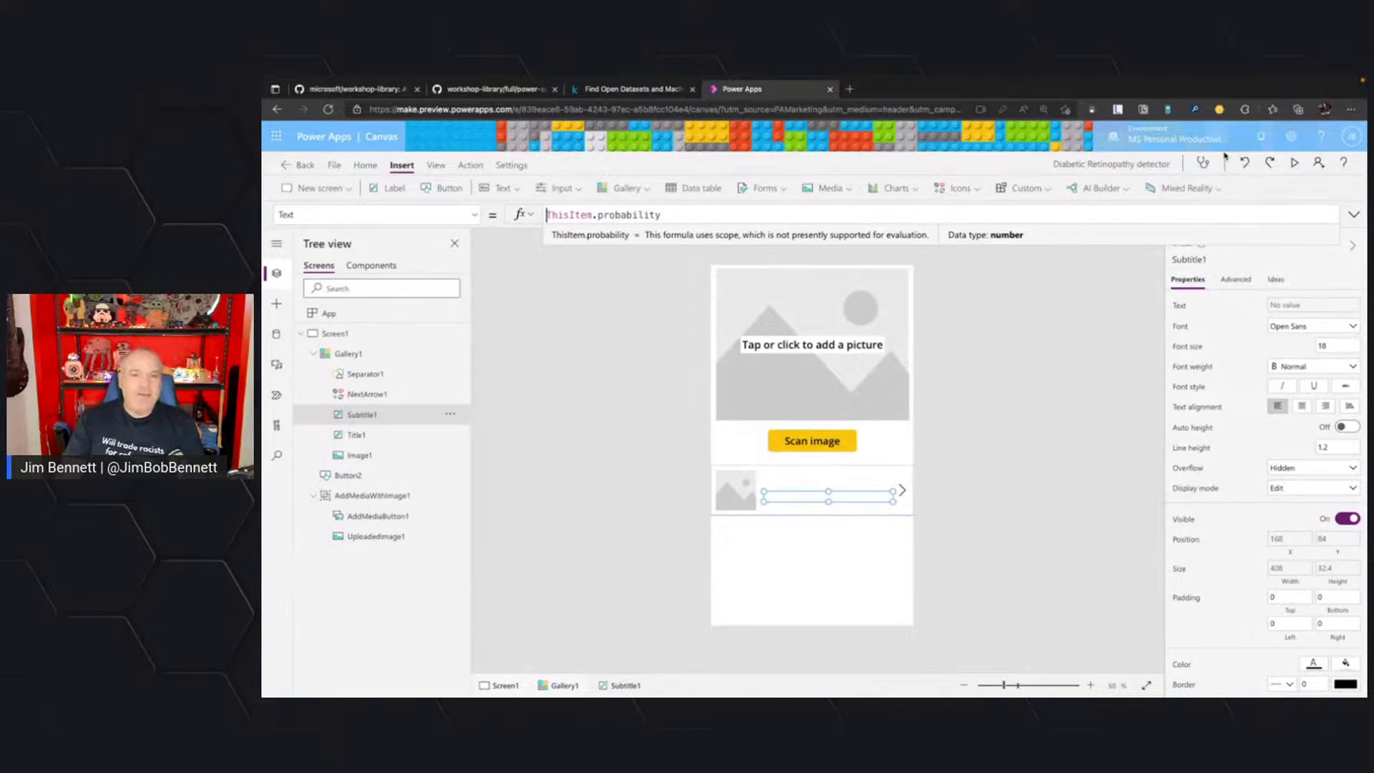
Wrap the Subtitle1 formula in Round, multiplying the probability by 100 and rounding it to 2 decimal places.
type("Round")
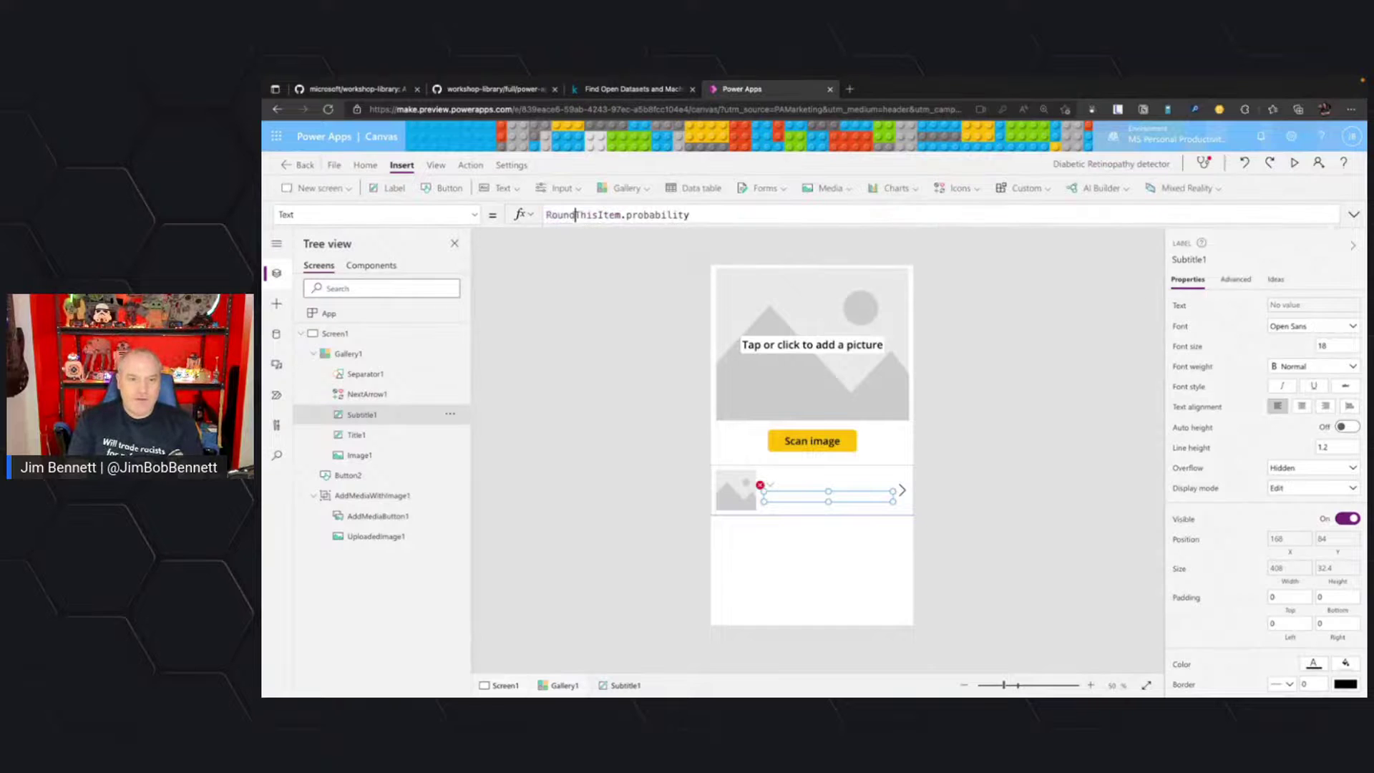
type("(")
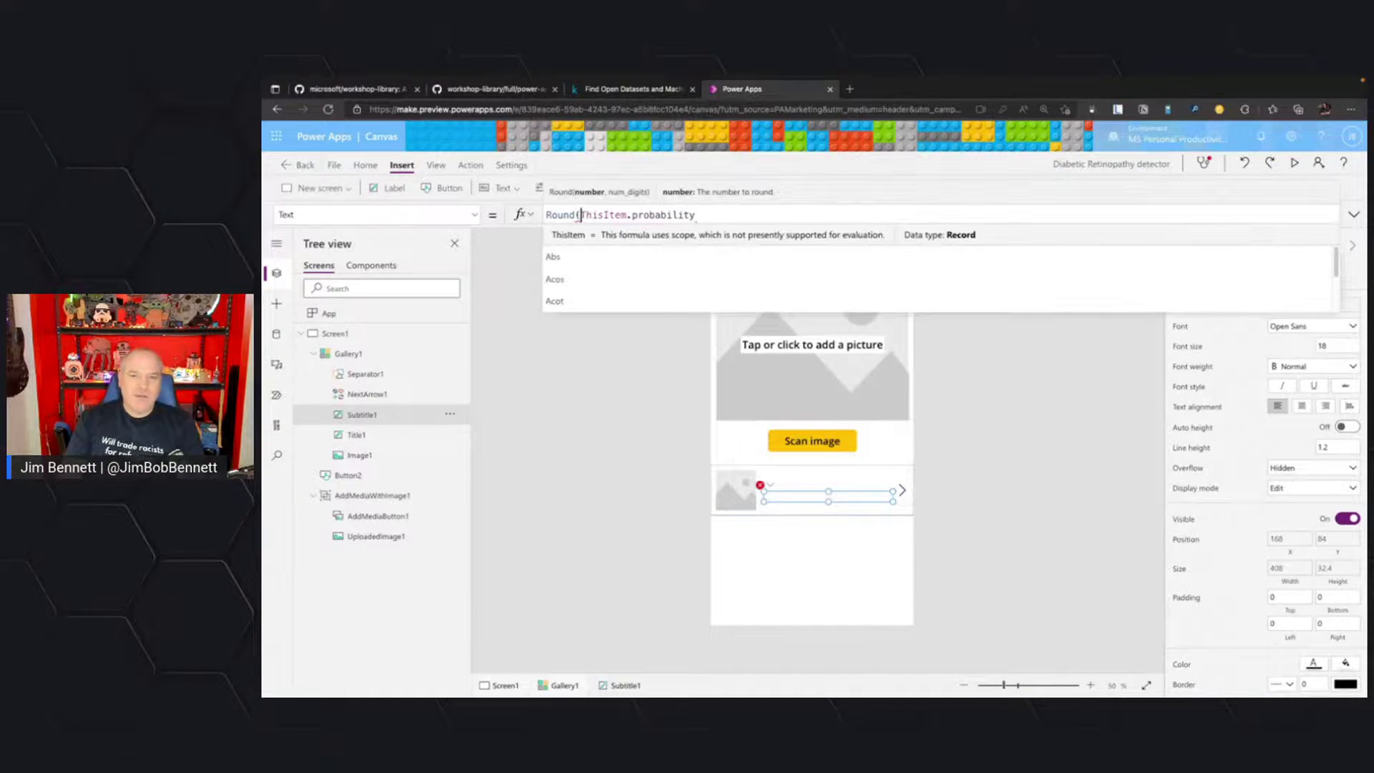
key("End")
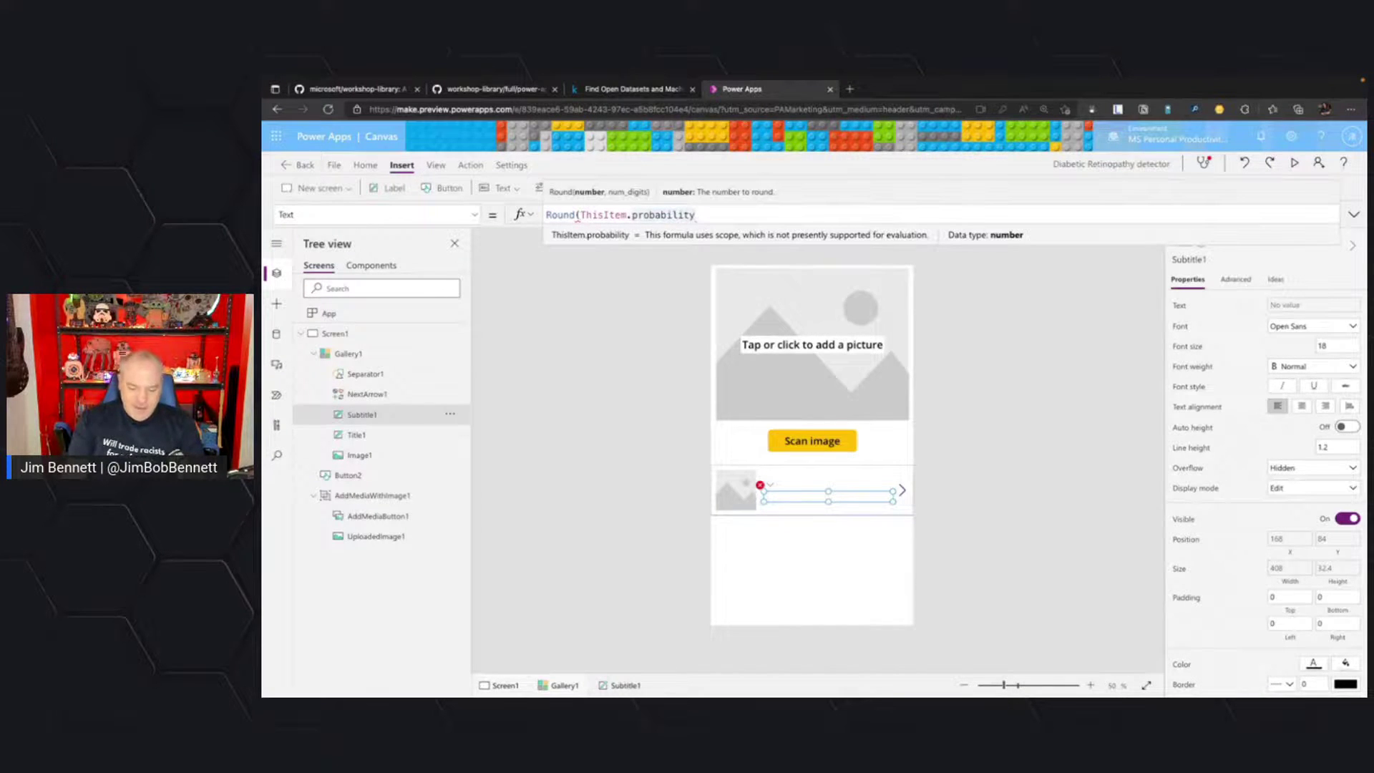
type("*100")
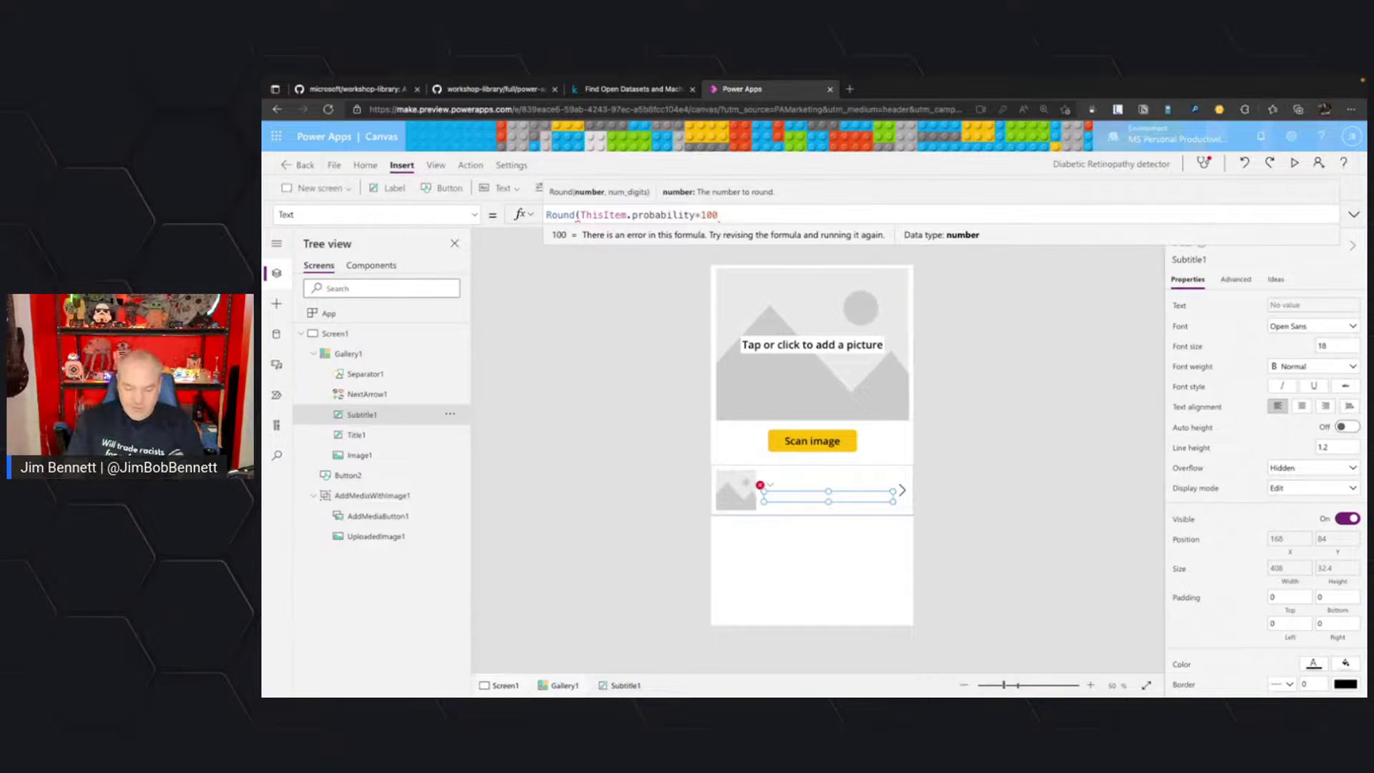
type(", 2)")
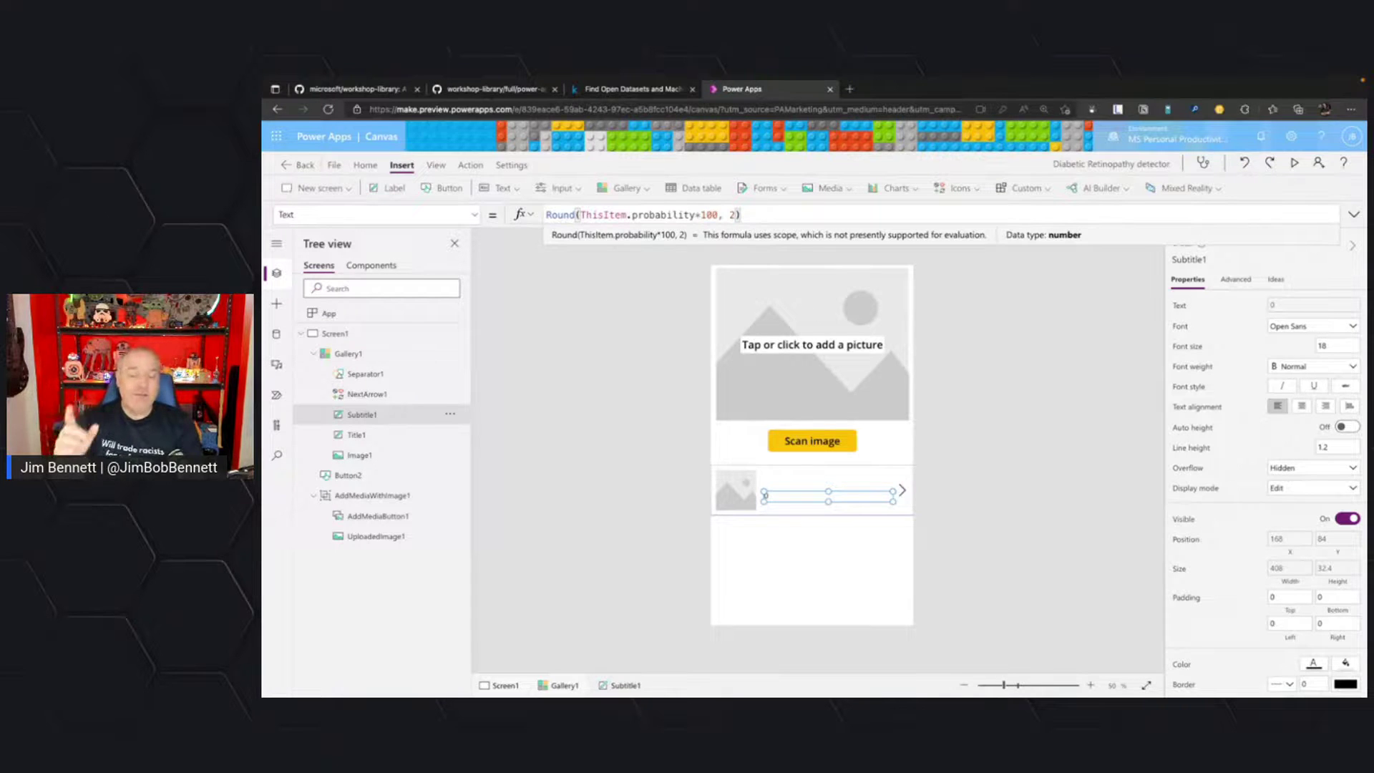
Append & "%" to the Round formula of Subtitle1 and leave the formula by selecting the screen.
type("& ")
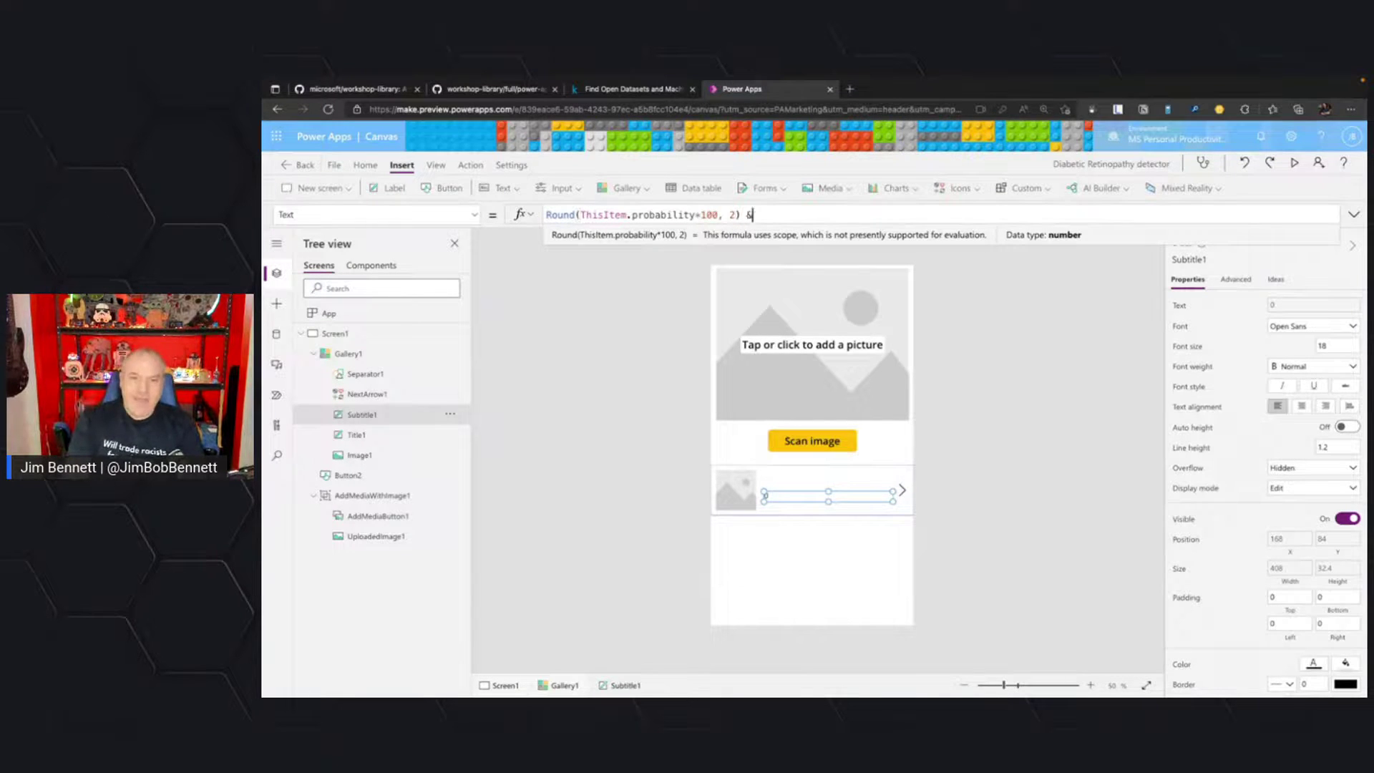
type("\"%\"")
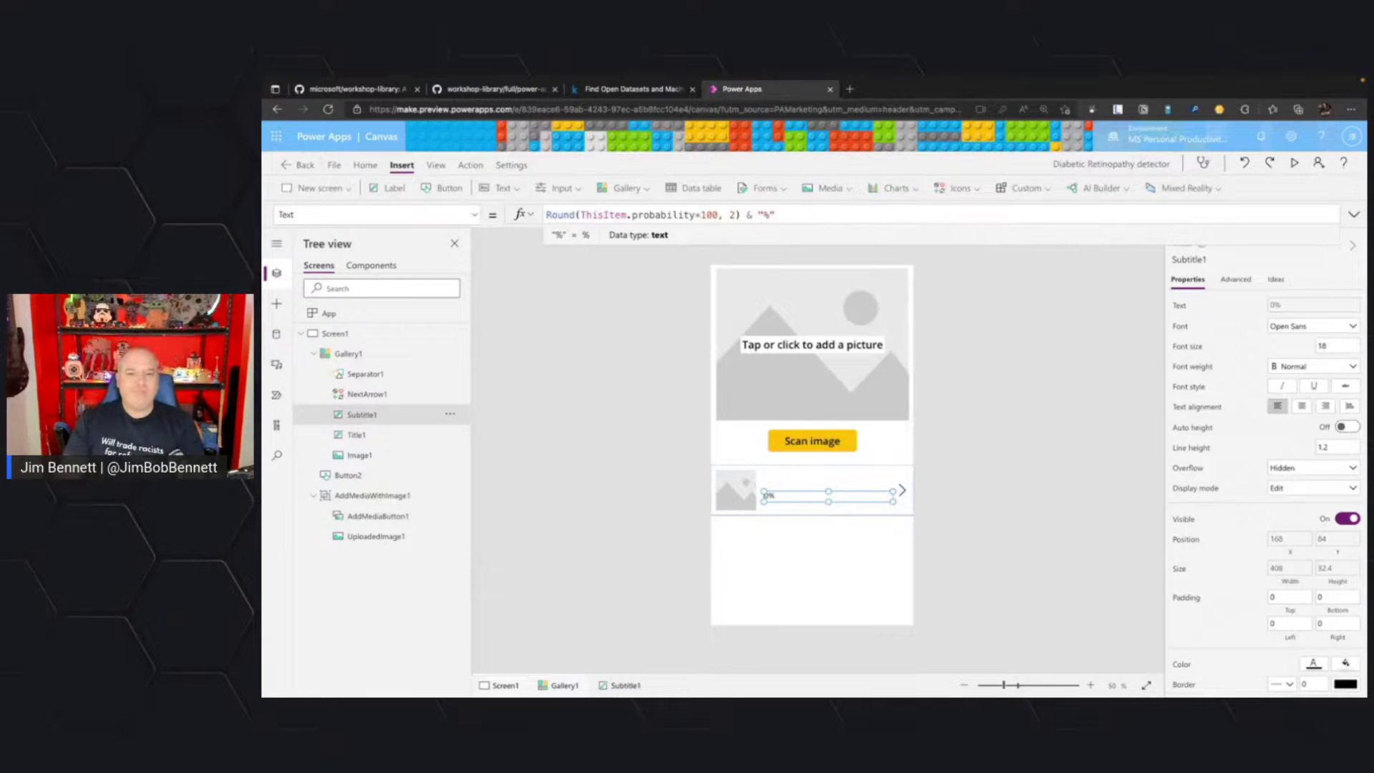
key("ctrl+a")
key("ctrl+x")
key("ctrl+v")
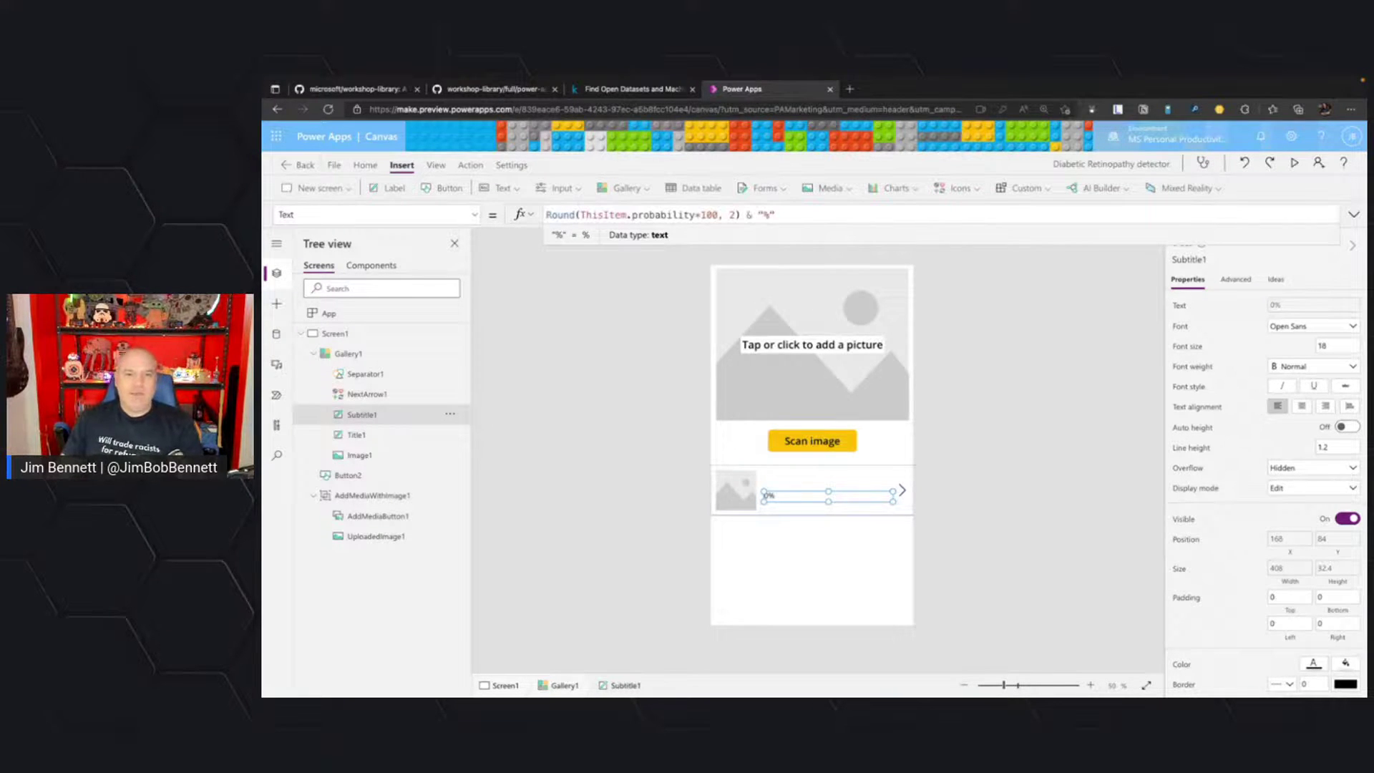
left_click(930, 331)
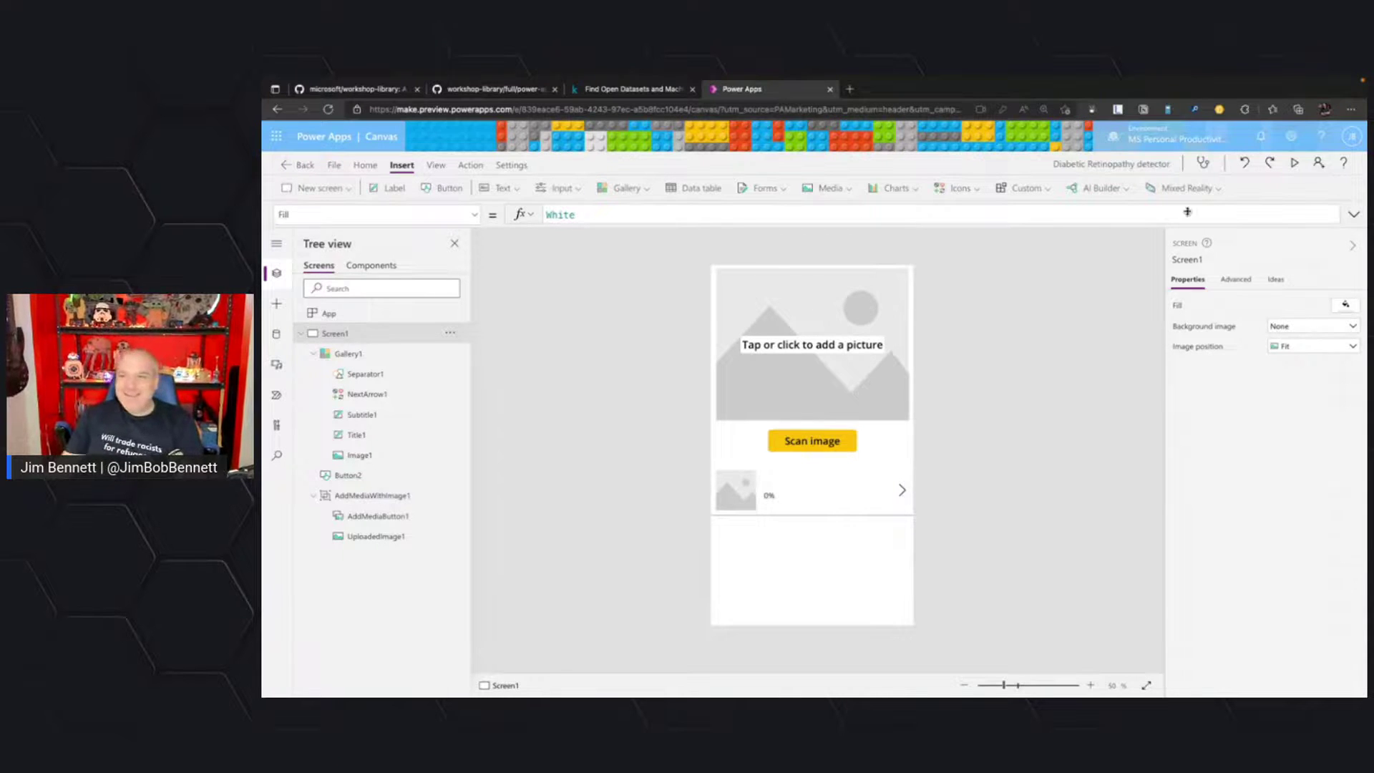
Preview the app, load the third picture from the negative folder and scan it.
left_click(1294, 163)
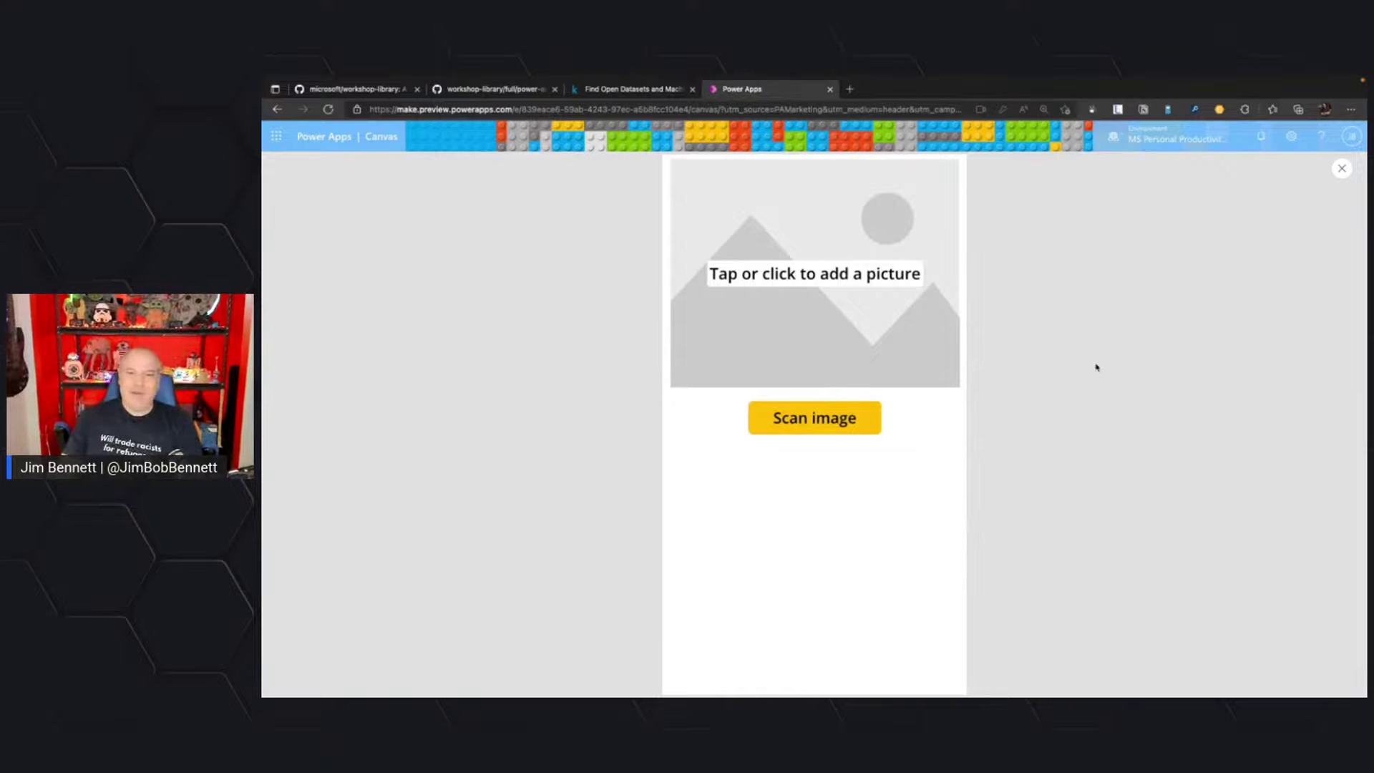
left_click(816, 279)
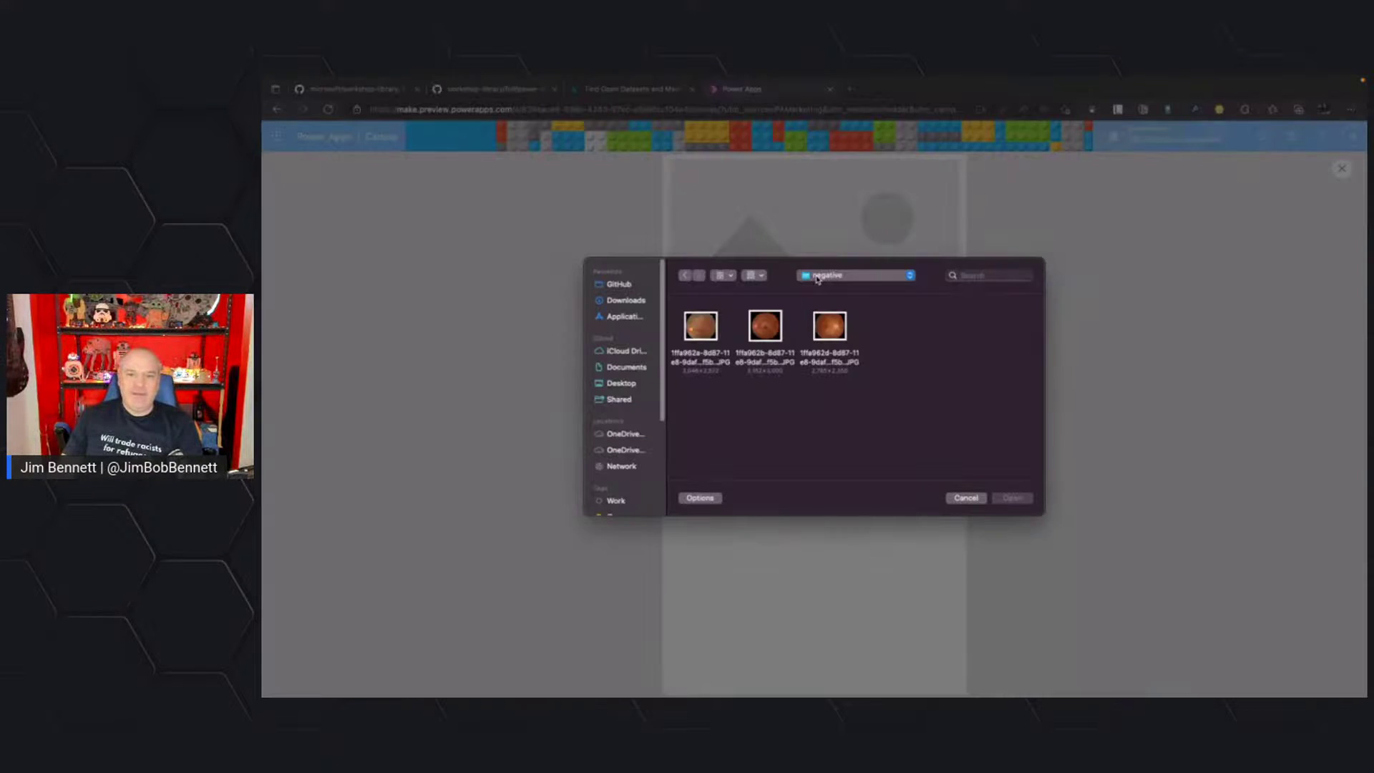
double_click(828, 332)
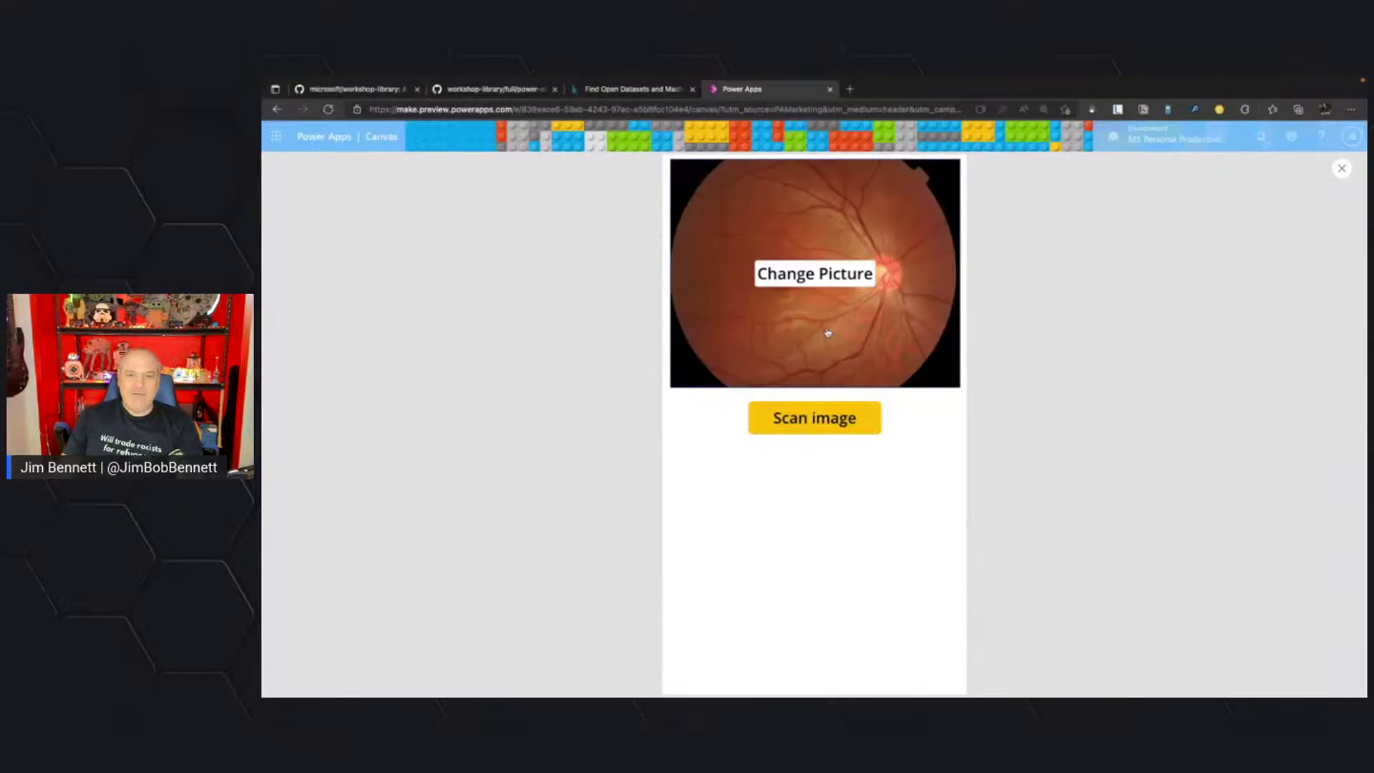
left_click(814, 418)
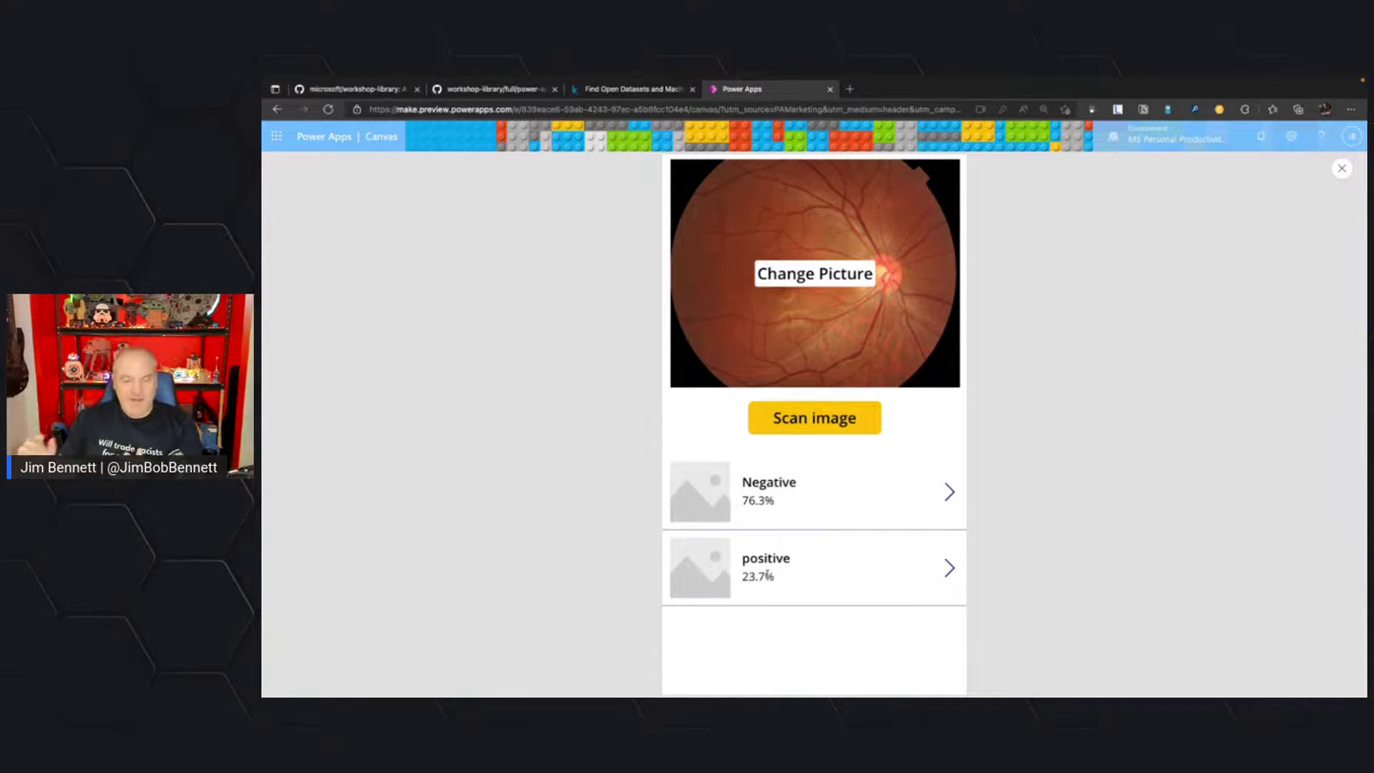
left_click(825, 418)
Change the picture to the first image in the testing set's positive folder and scan it.
left_click(819, 276)
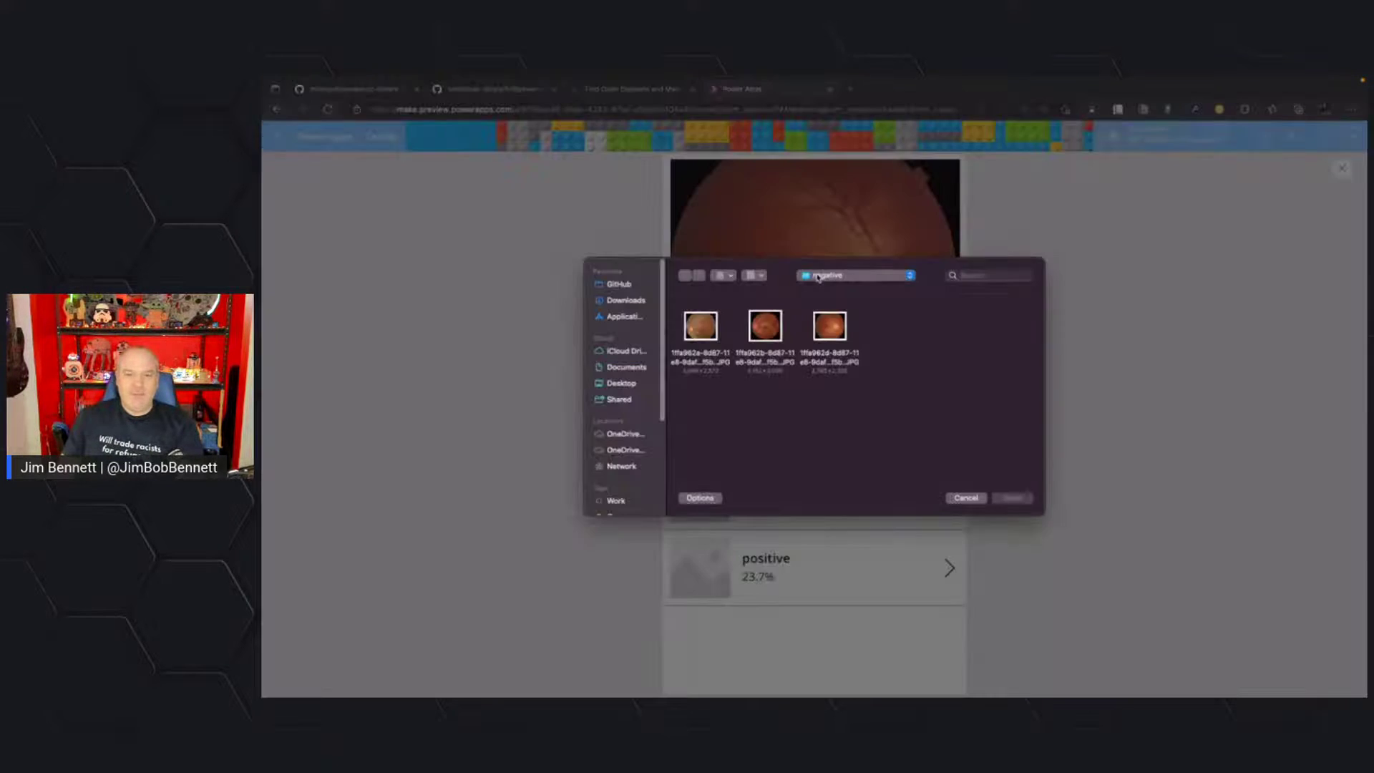
left_click(818, 277)
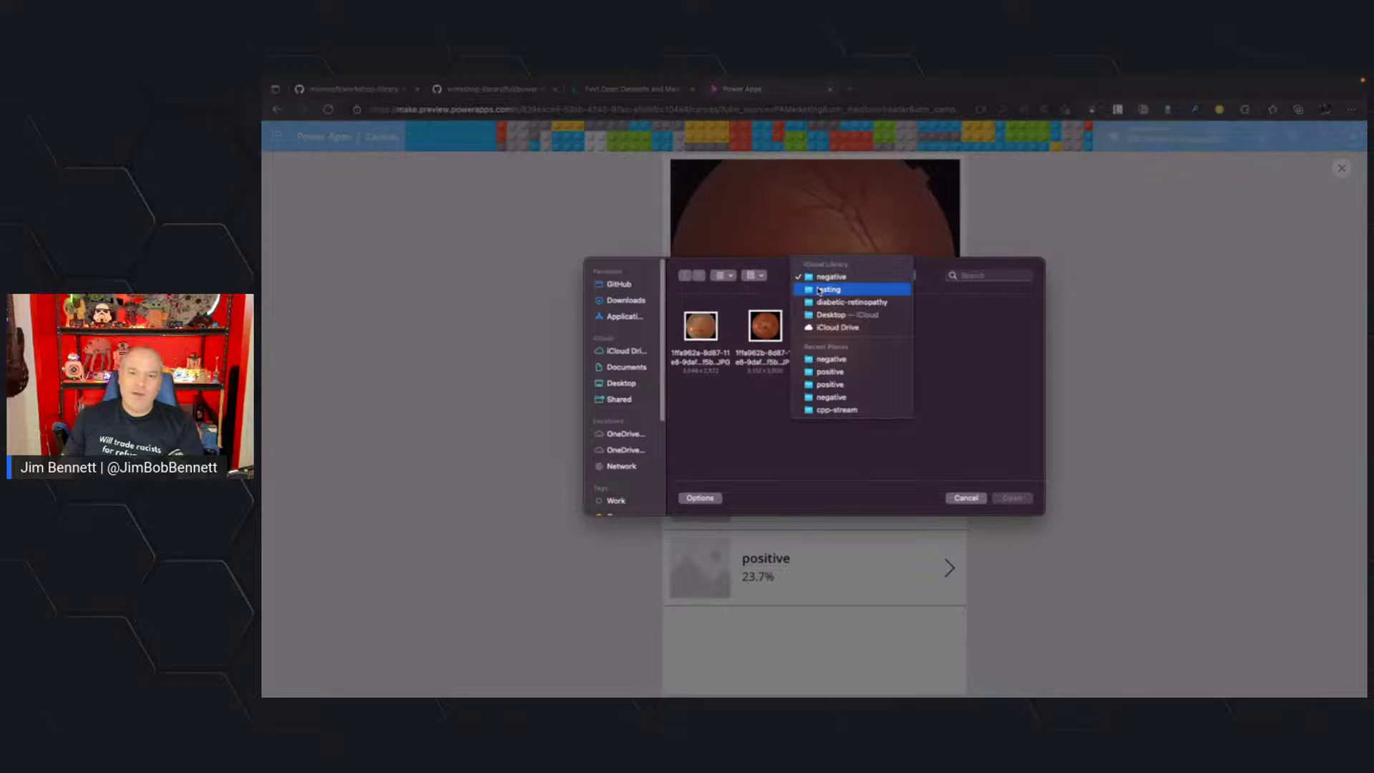
left_click(820, 290)
double_click(750, 333)
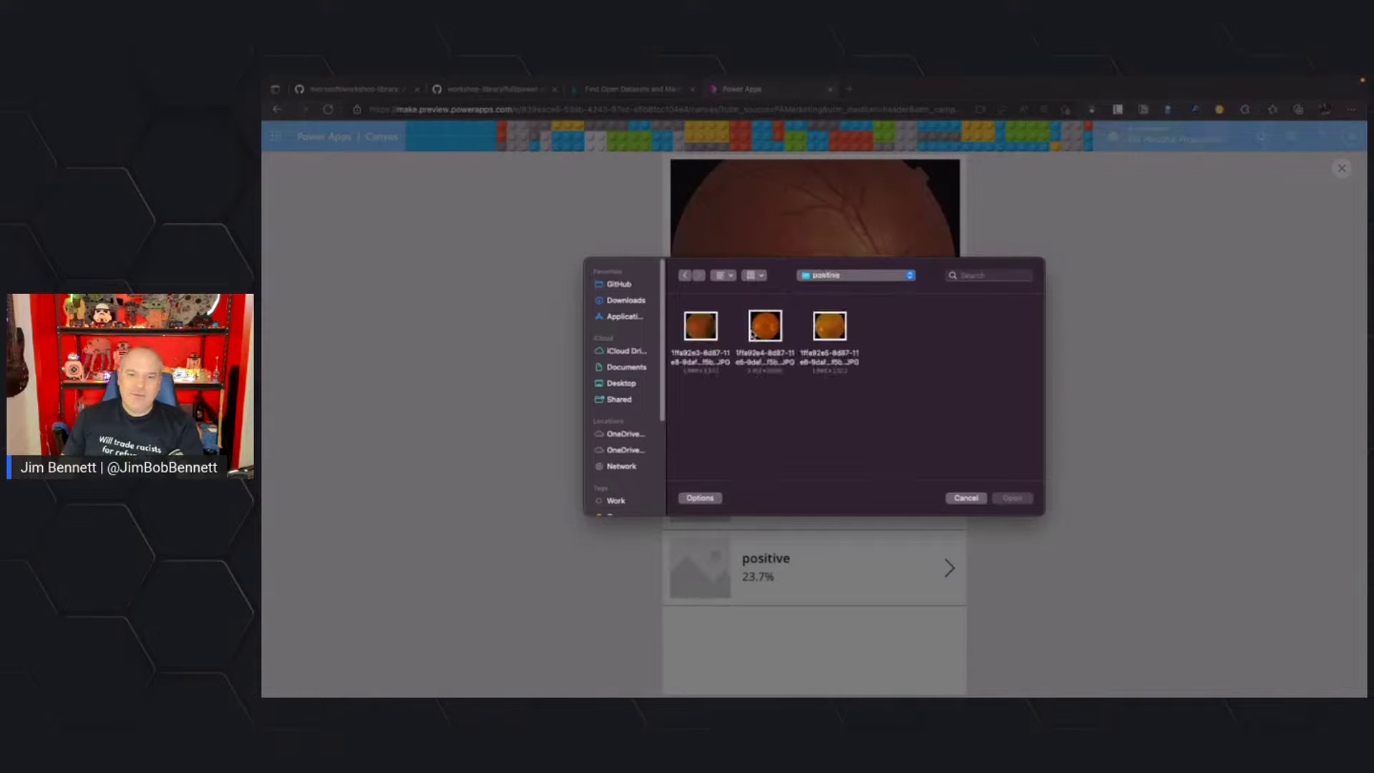
left_click(699, 323)
left_click(1012, 497)
left_click(850, 429)
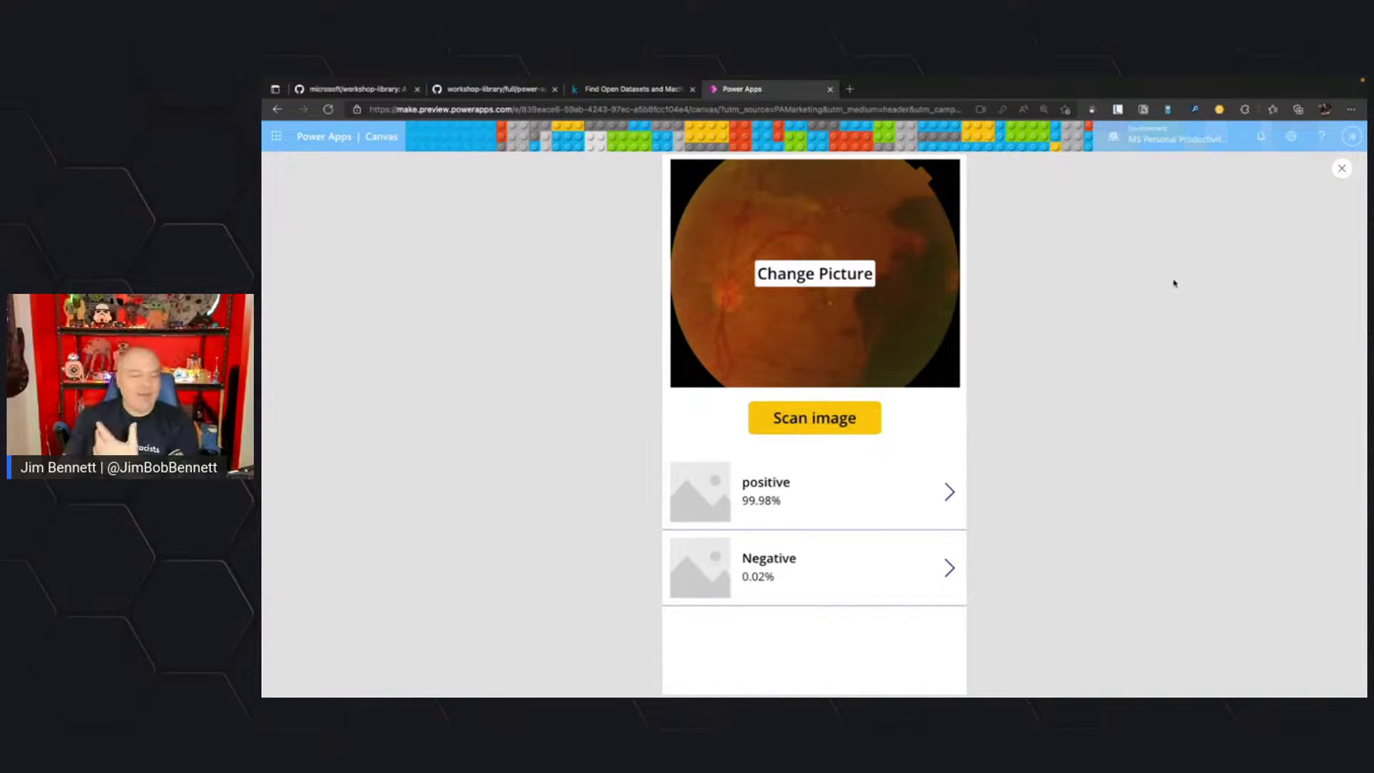
Close the preview and try deleting the placeholder image Image1 from the gallery rows.
left_click(1341, 171)
left_click(371, 461)
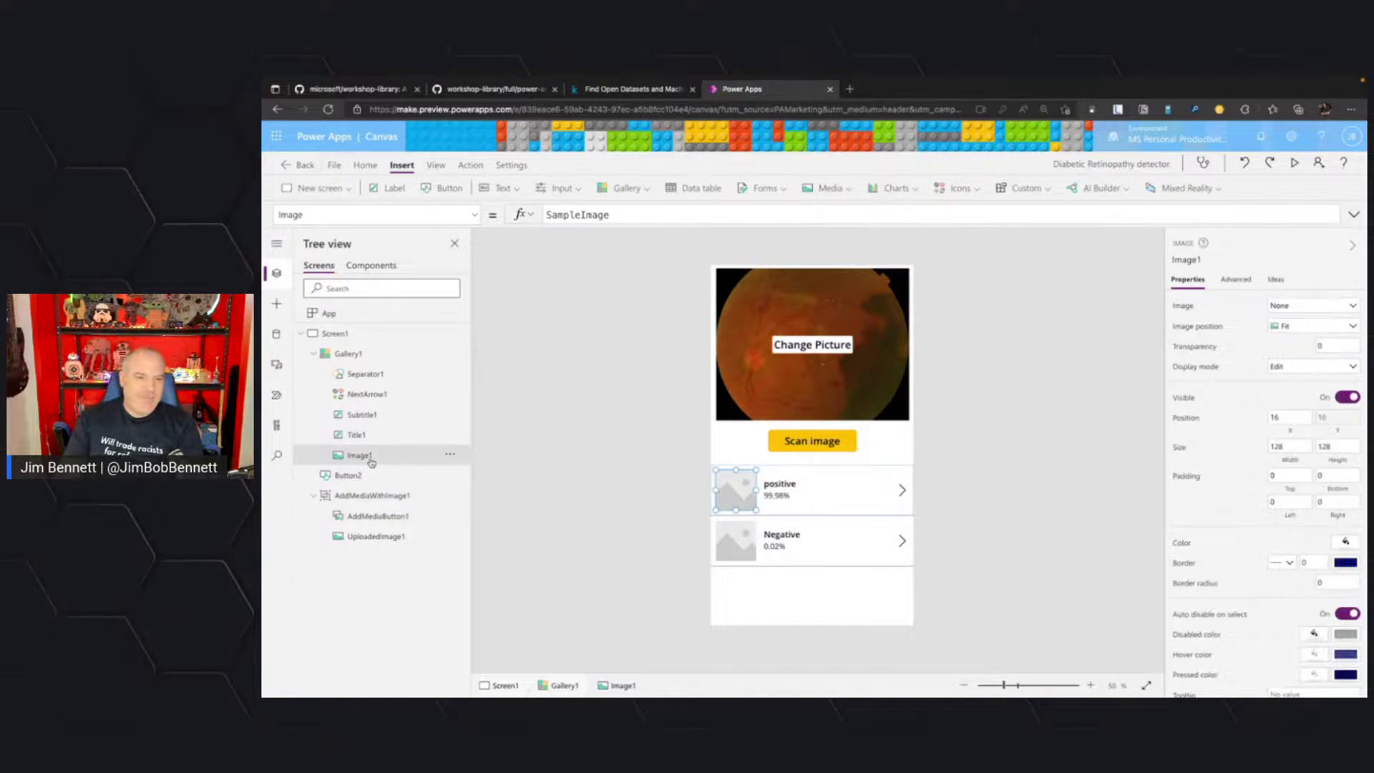
key("Delete")
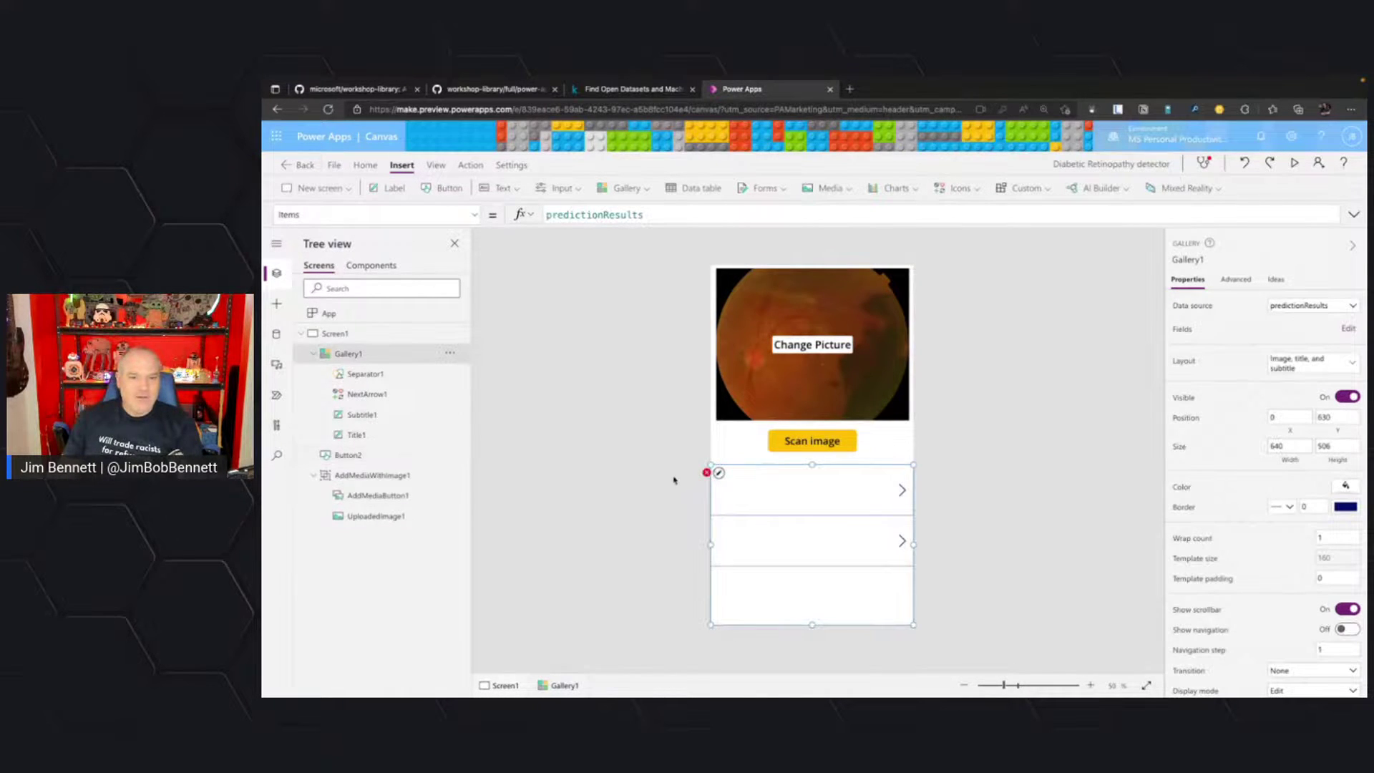
mouse_move(709, 476)
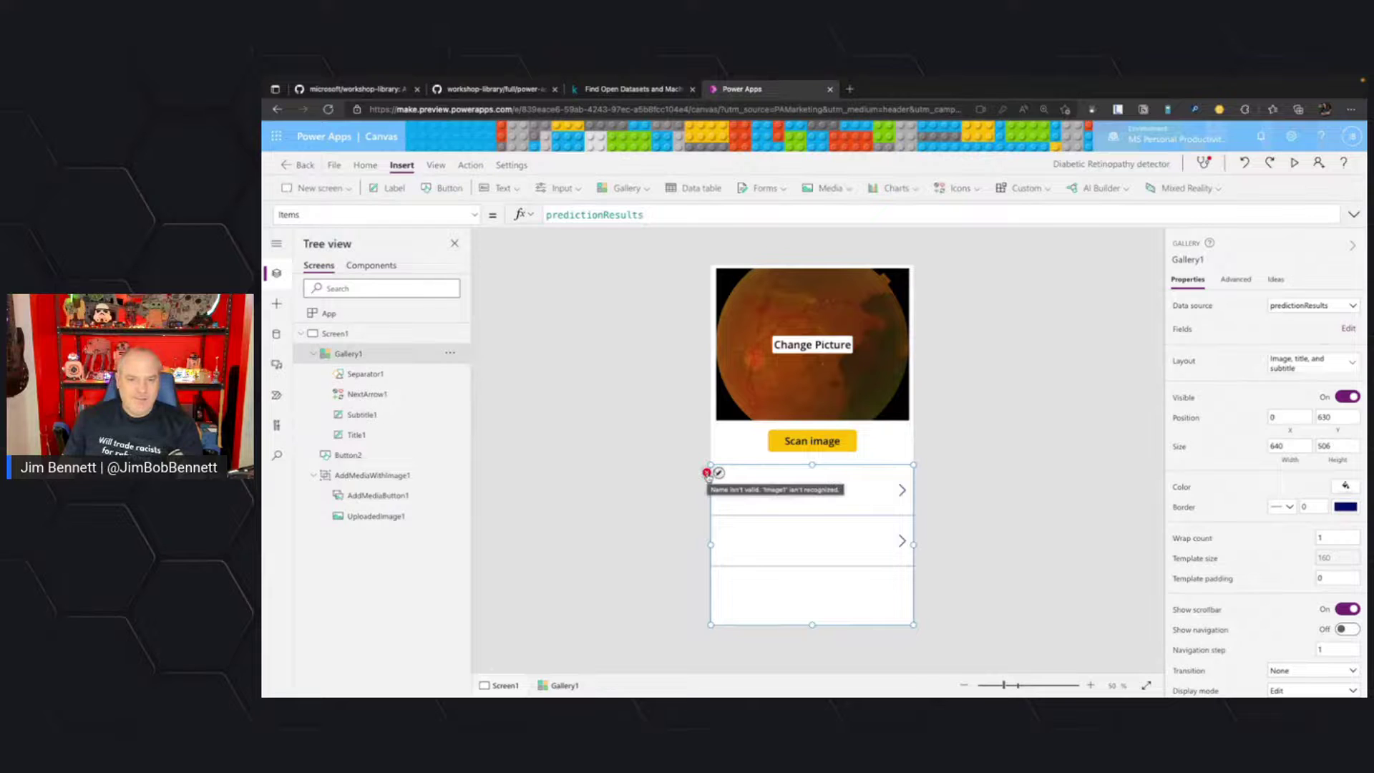
left_click(632, 471)
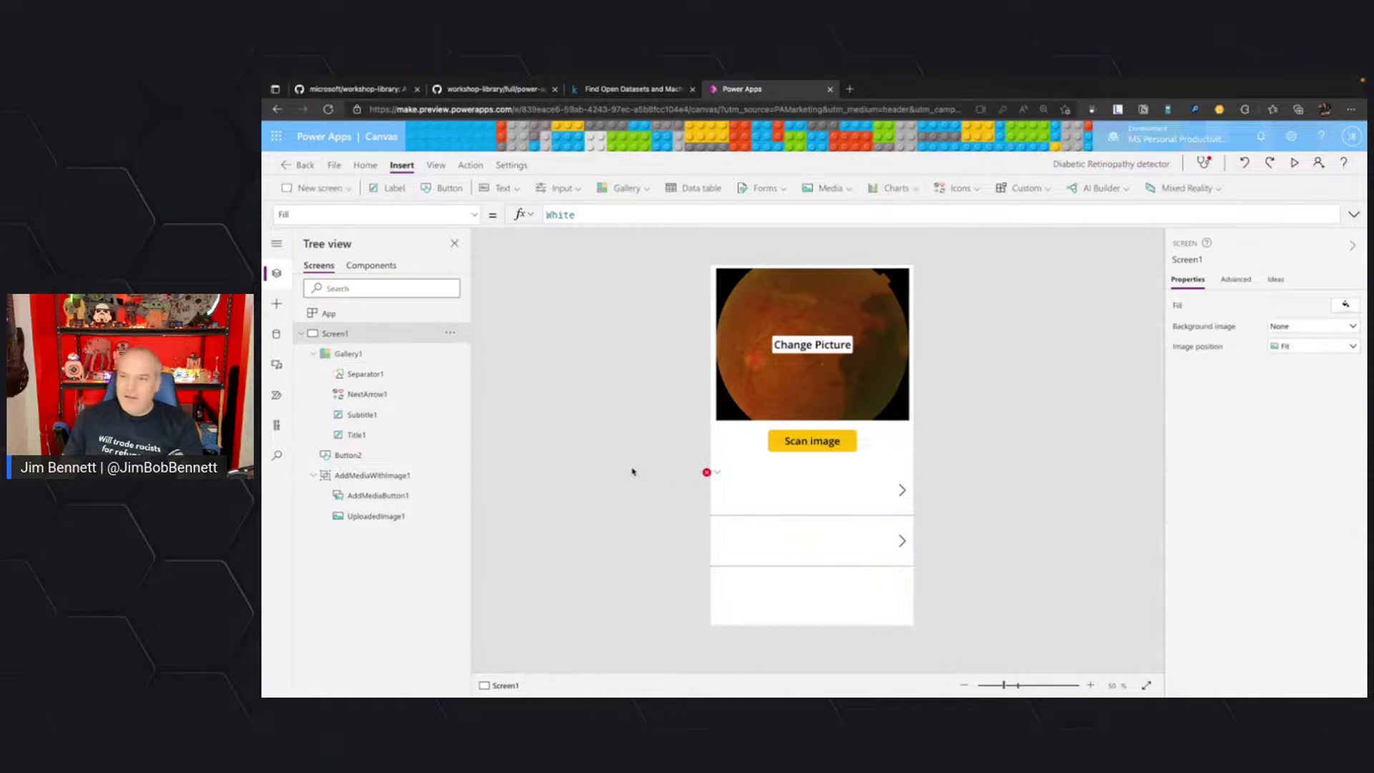
left_click(763, 491)
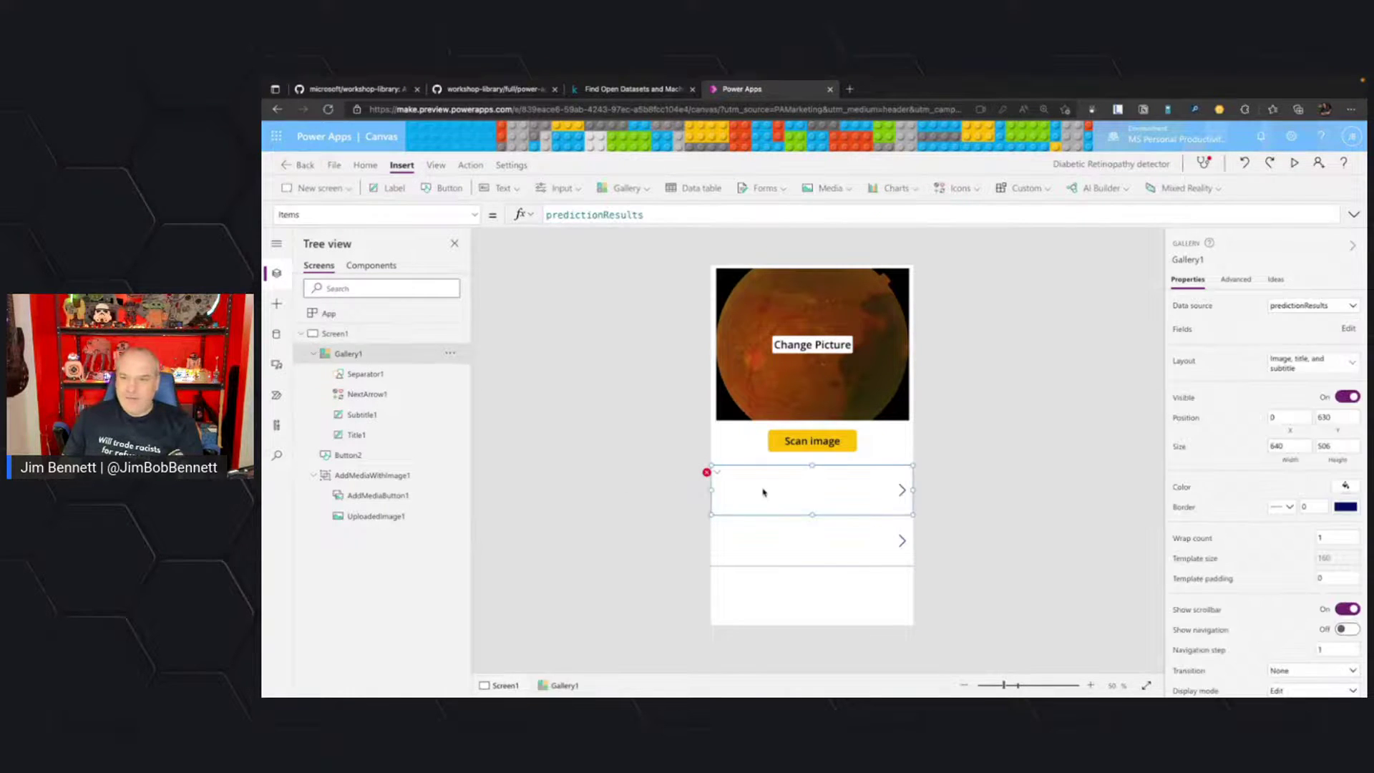
scroll(1246, 471, "down", 2)
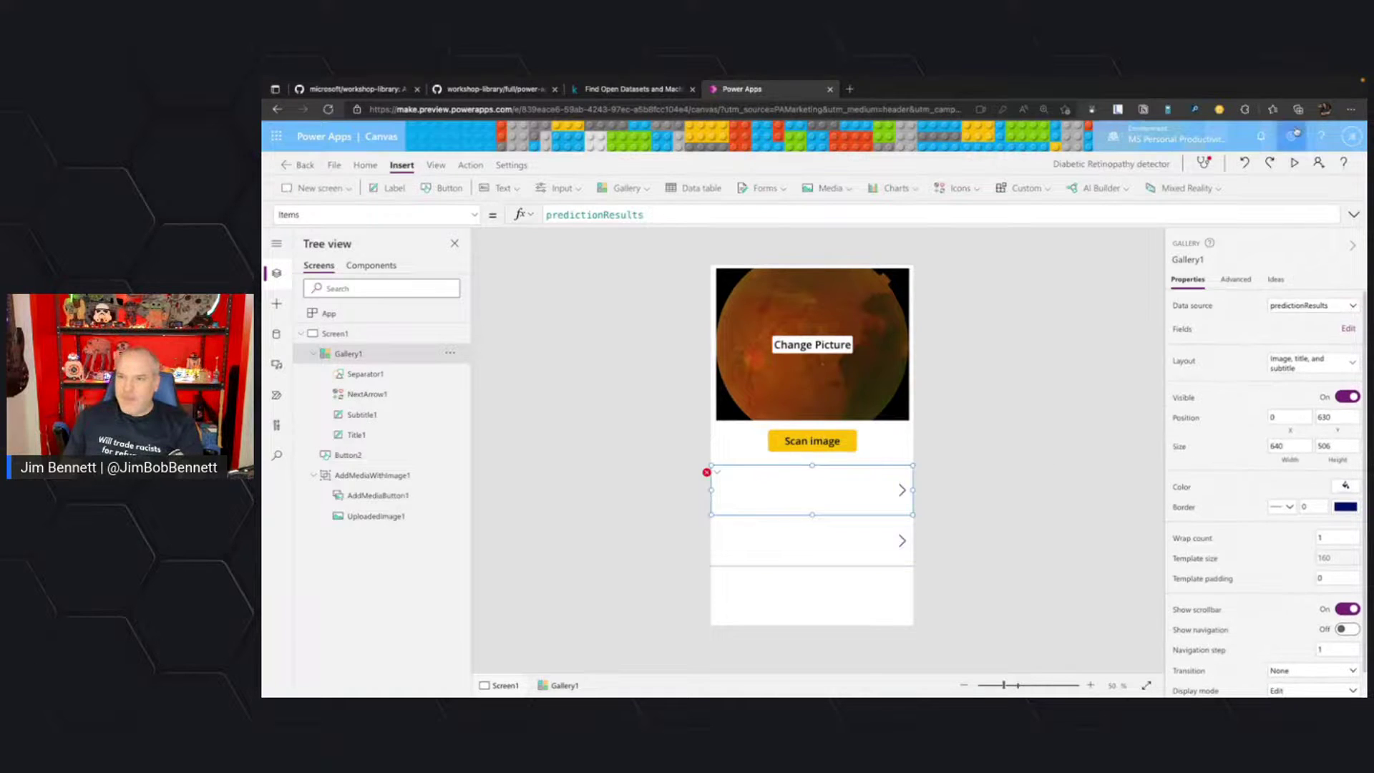
Preview the app without the row images, scan the loaded picture again and return to editing.
left_click(1294, 163)
left_click(837, 418)
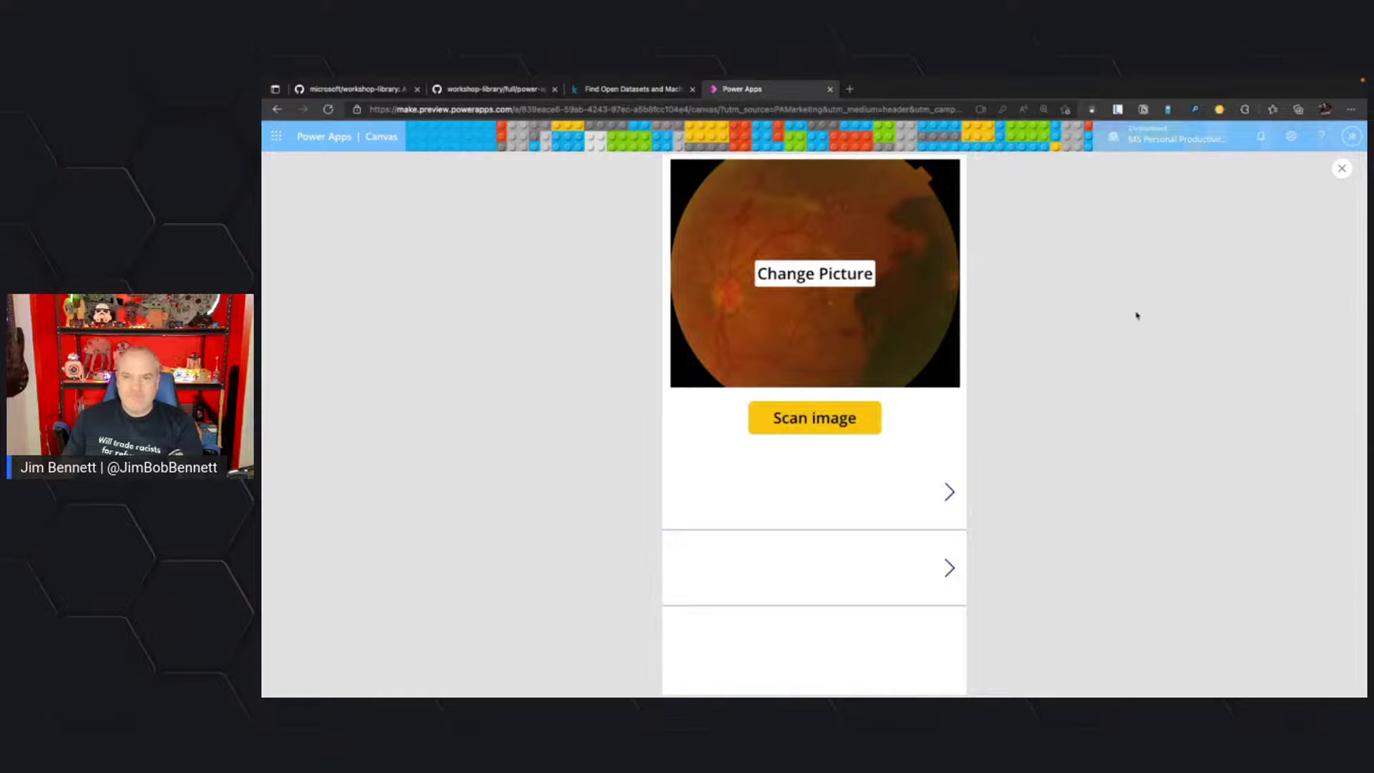
left_click(1342, 169)
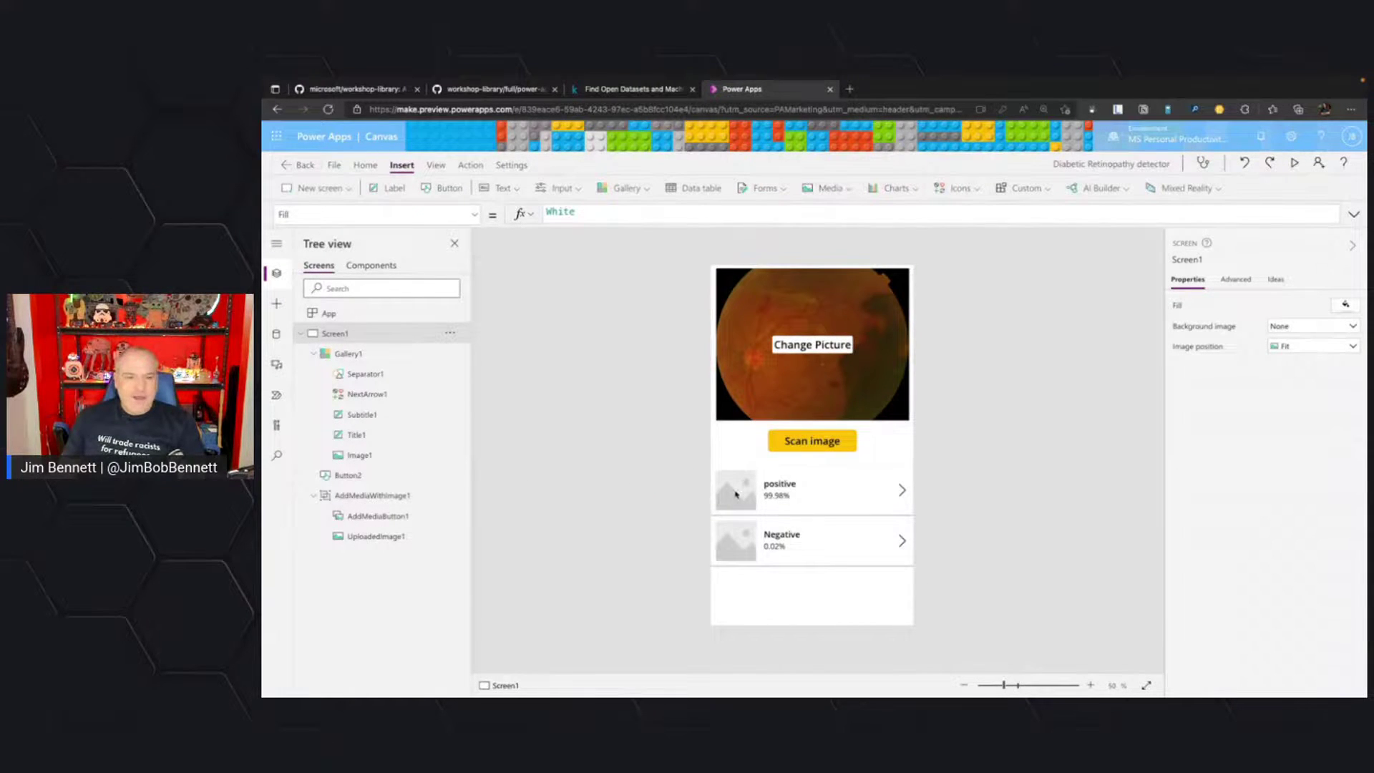
left_click(735, 494)
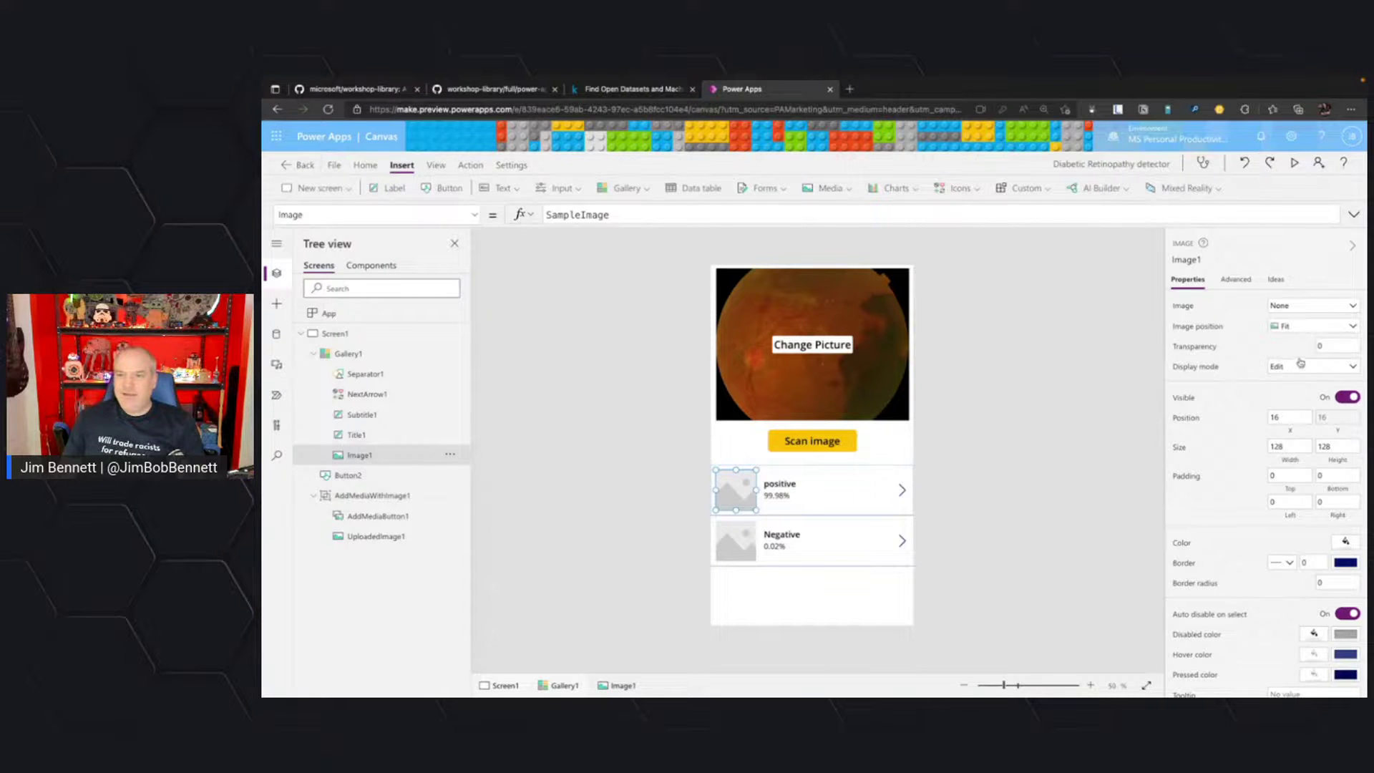
left_click(1235, 279)
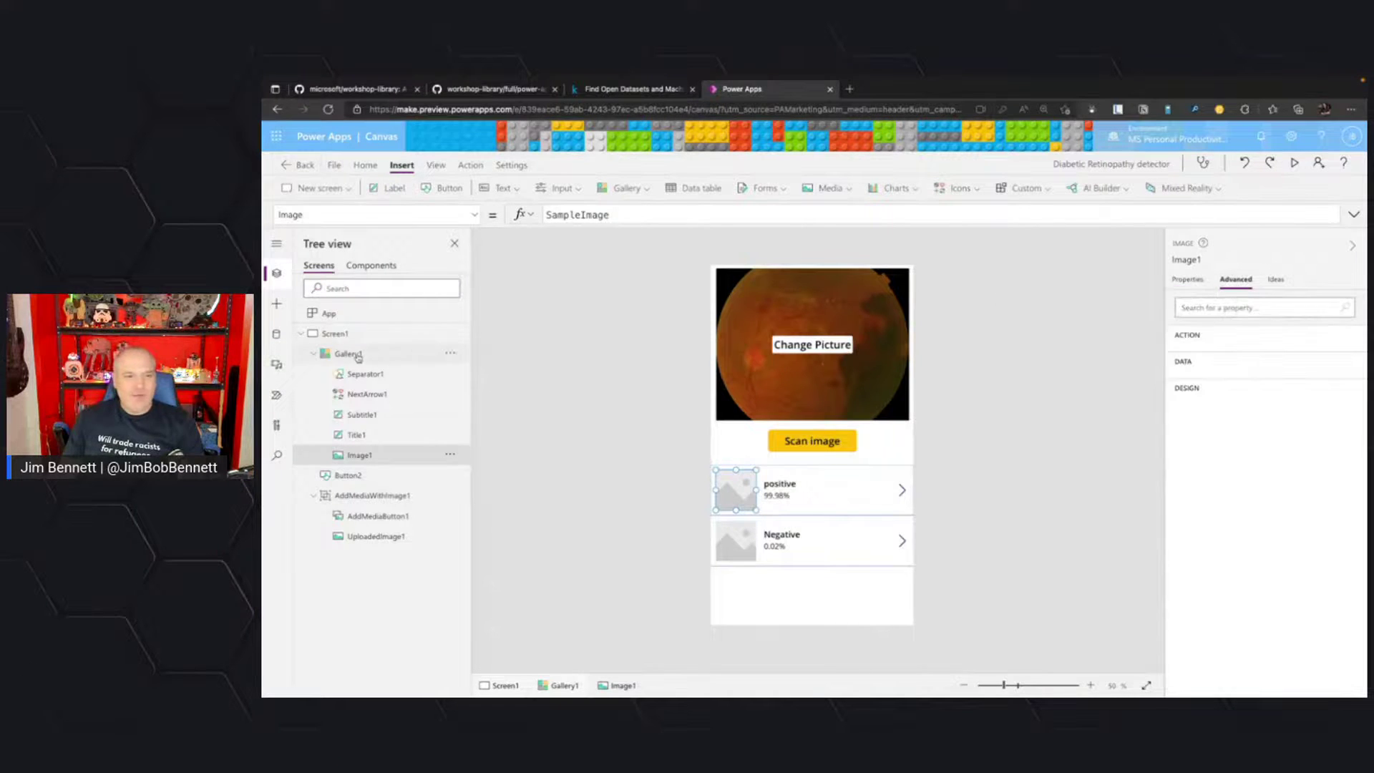
left_click(349, 354)
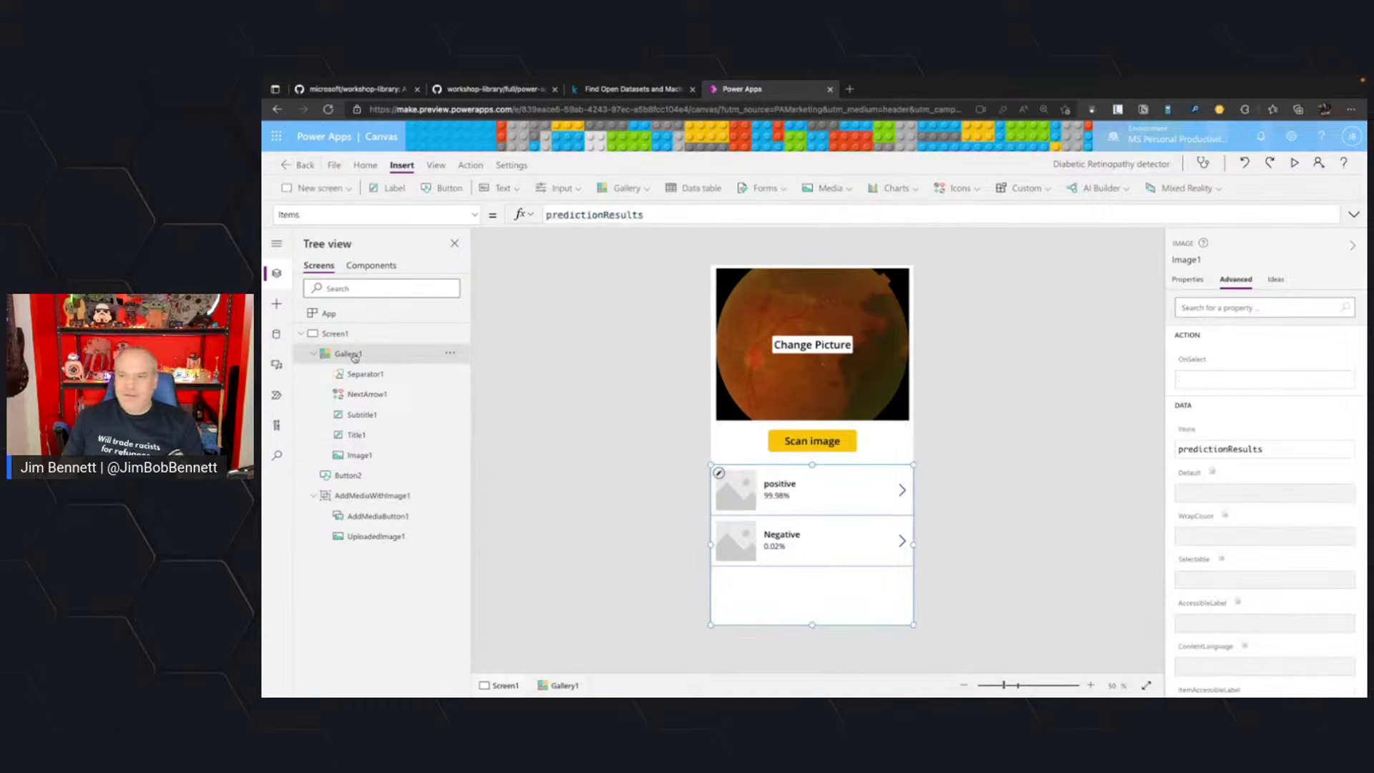
left_click(1195, 282)
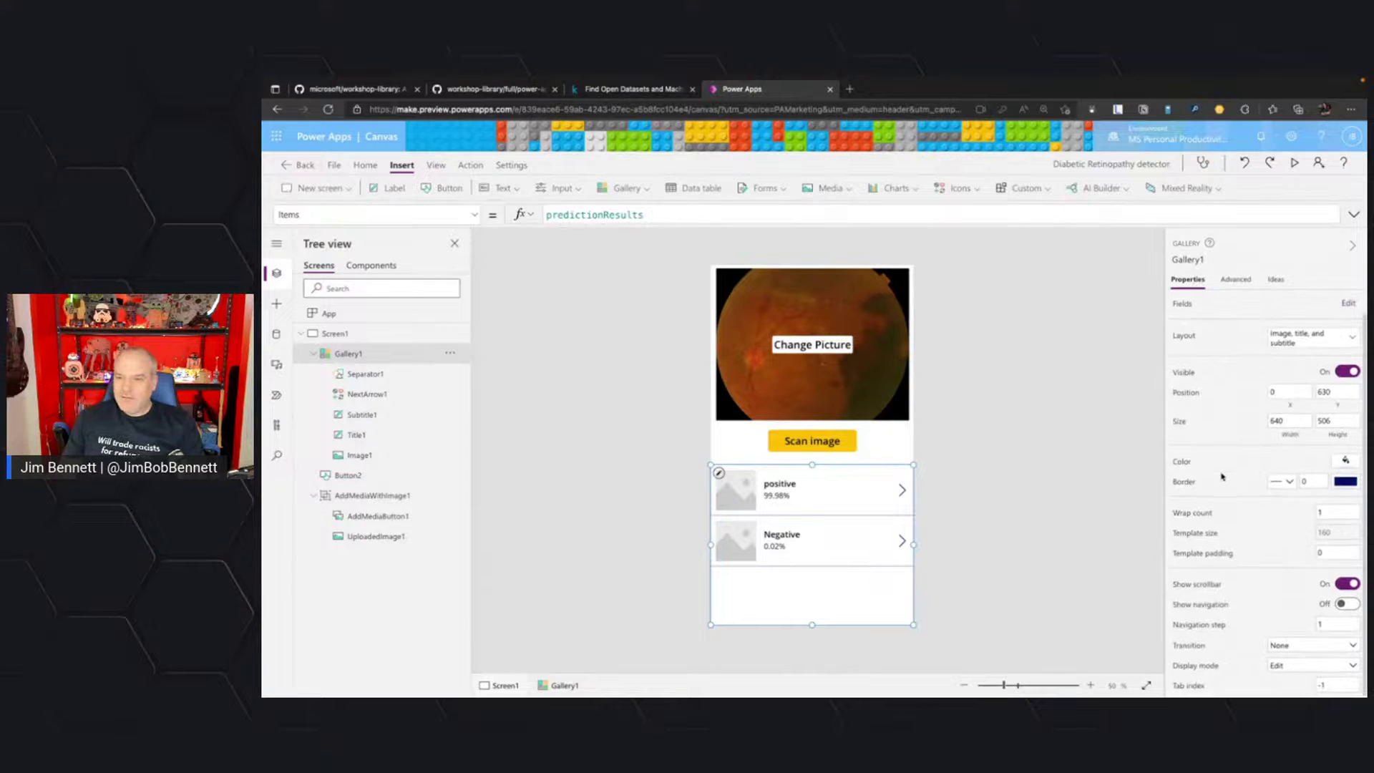
left_click(646, 190)
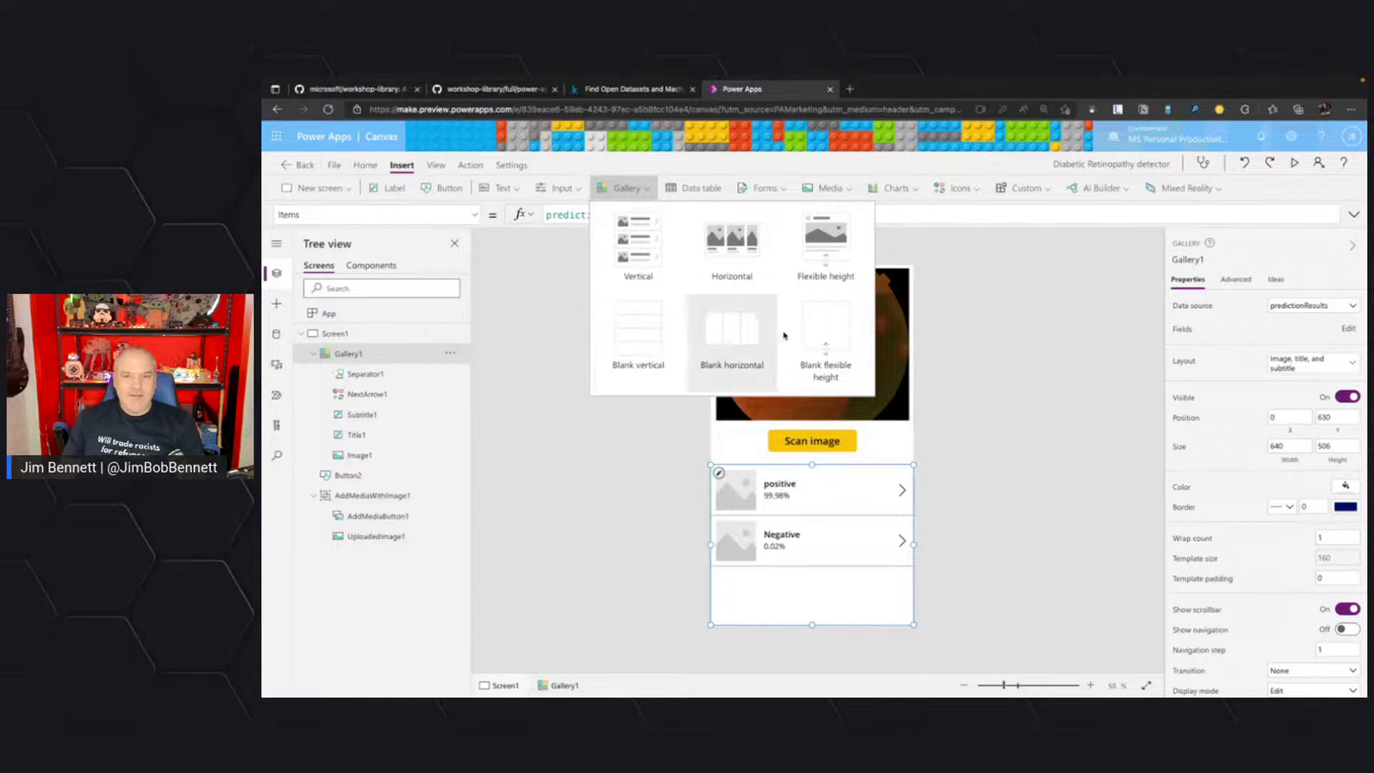
left_click(967, 294)
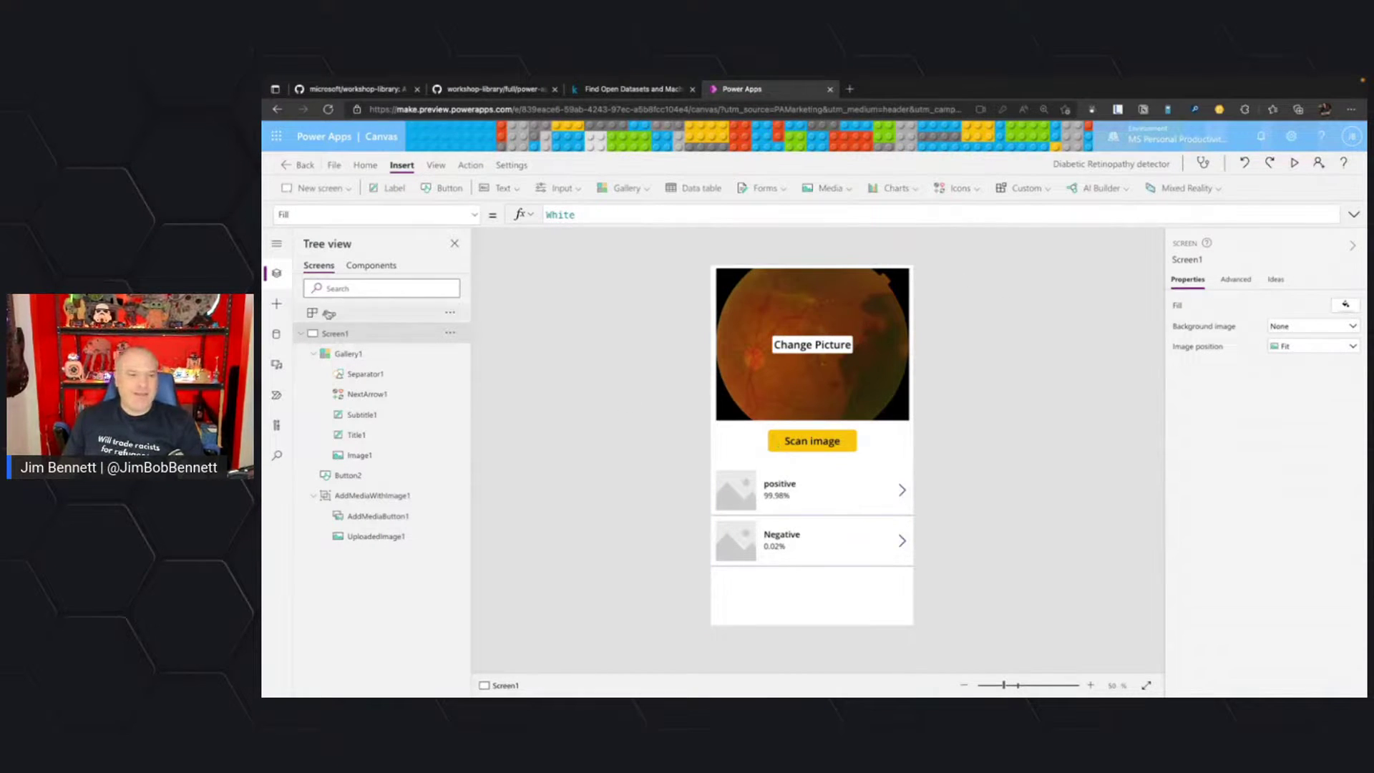
Set the text color of the gallery's Title1 label to the blue standard color.
left_click(780, 492)
left_click(779, 485)
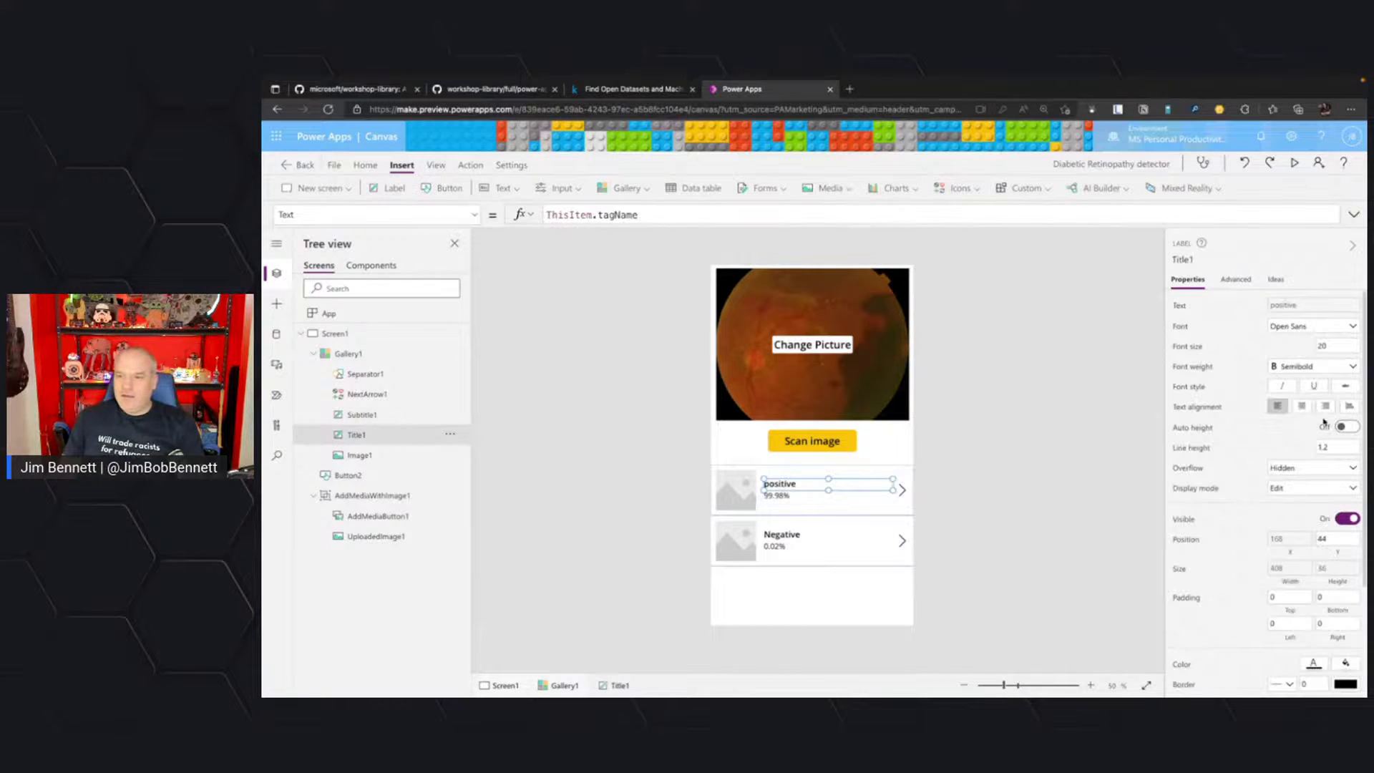
scroll(1344, 539, "down", 2)
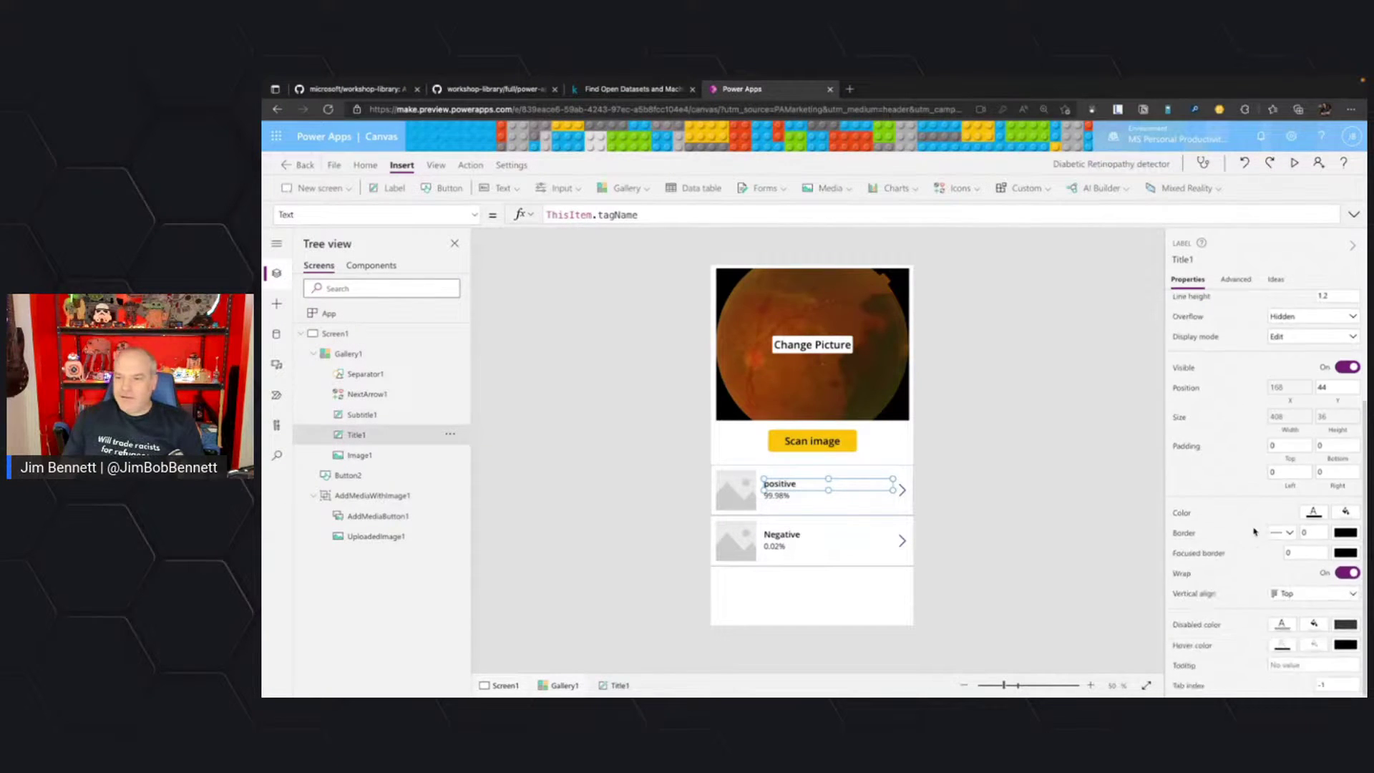
left_click(1311, 513)
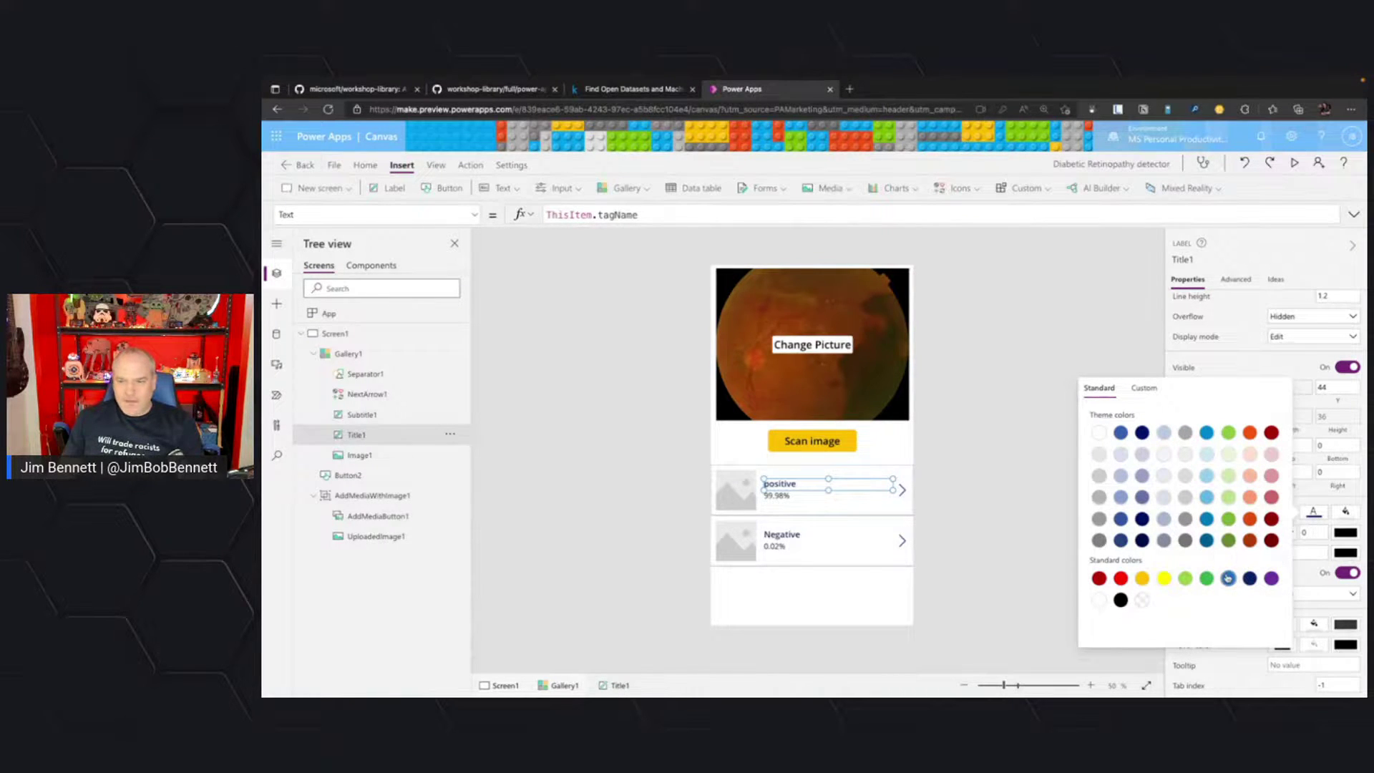
left_click(1228, 578)
left_click(1038, 501)
Make the gallery's Subtitle1 percentage label bold with font size 24 and deselect it.
left_click(780, 493)
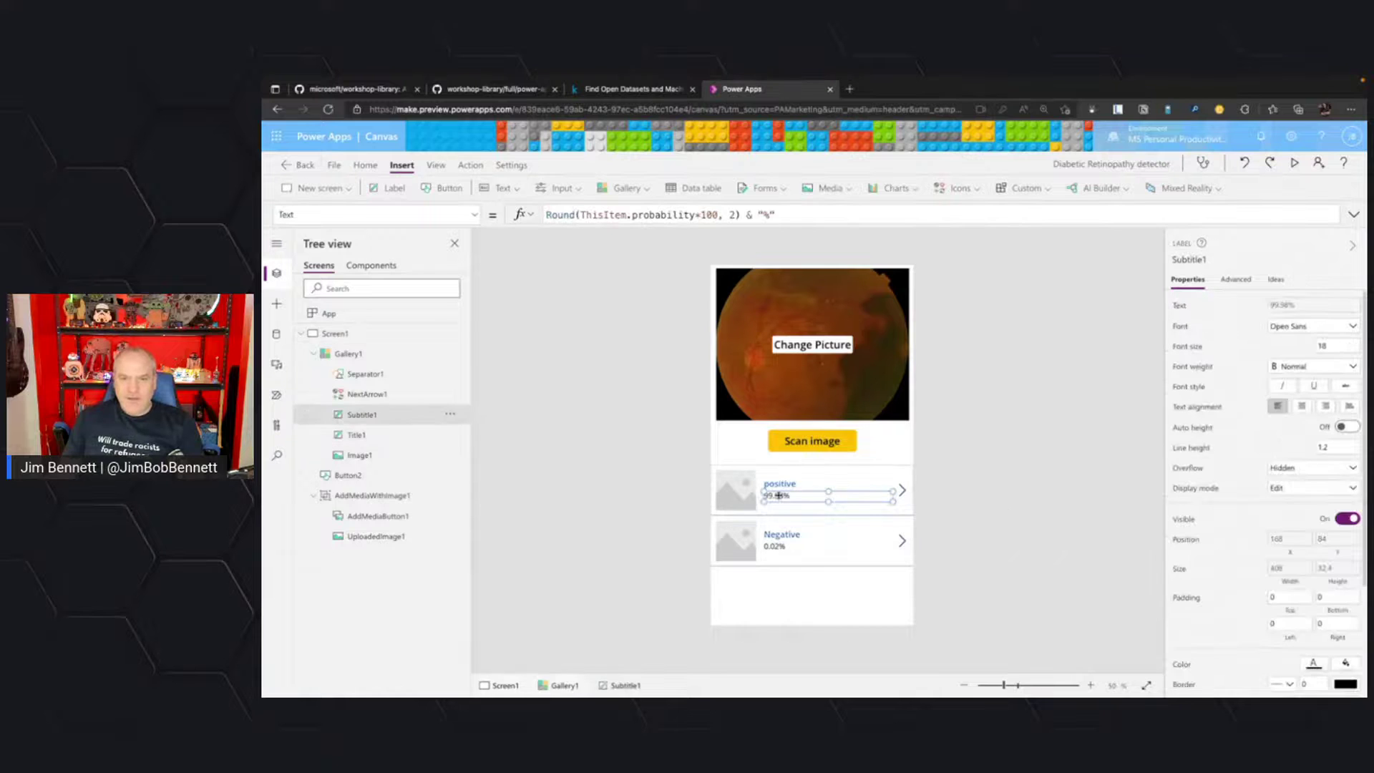
scroll(1334, 490, "down", 3)
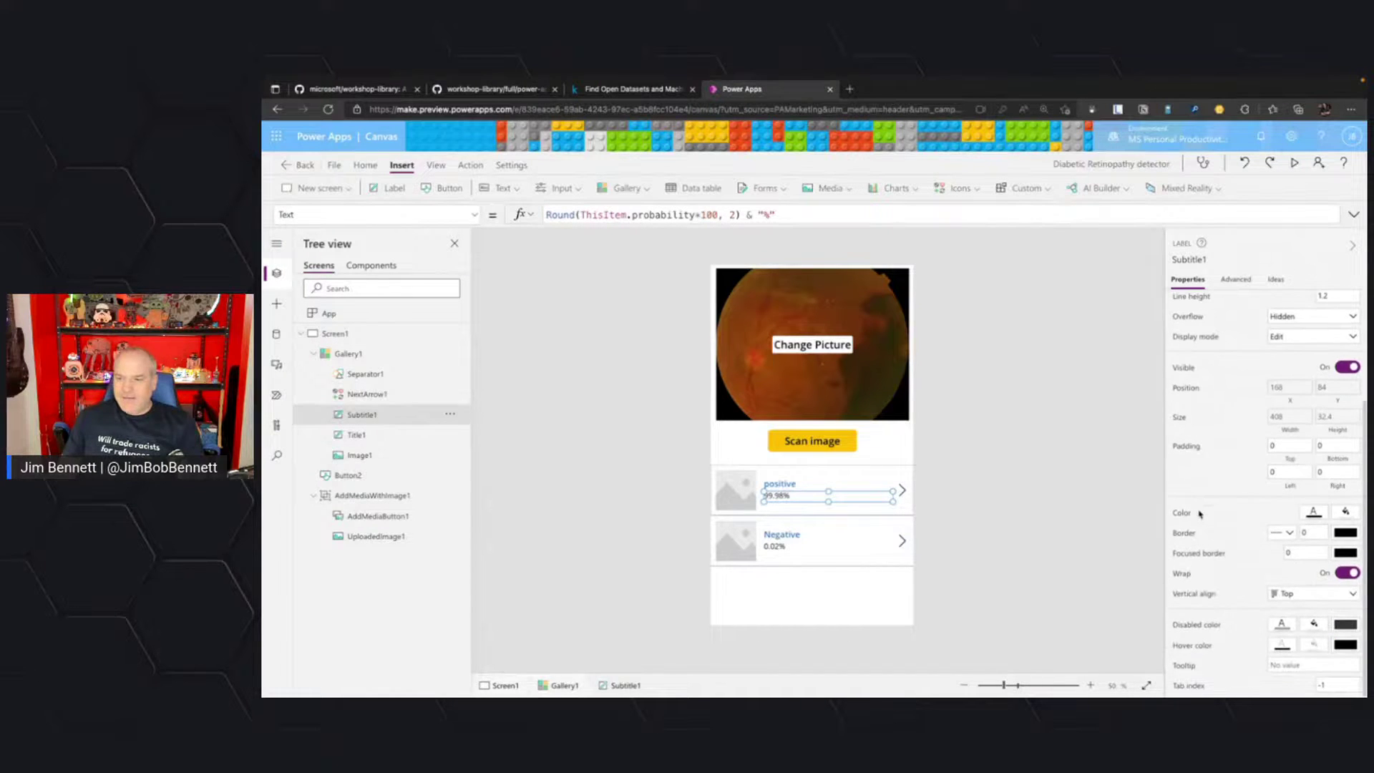
left_click(1312, 512)
left_click(1312, 512)
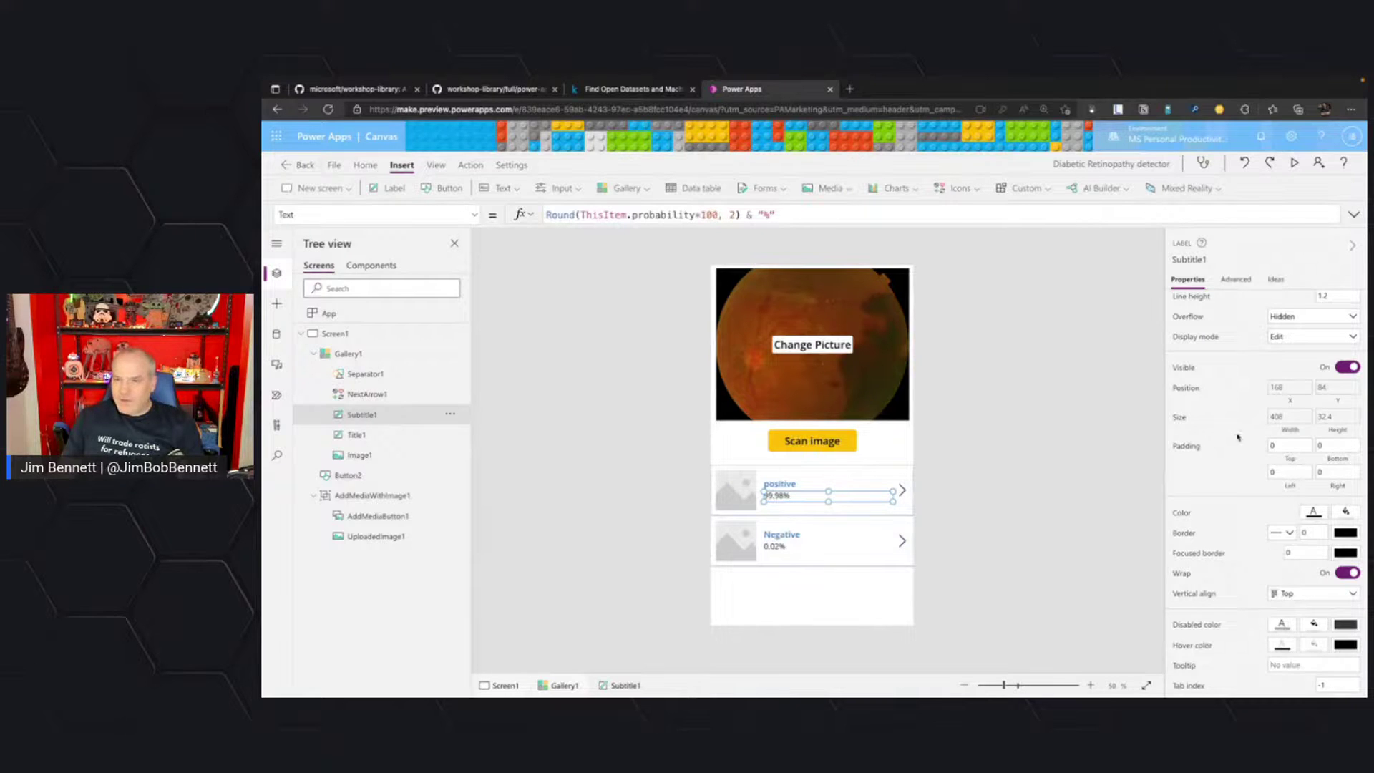
scroll(1236, 444, "up", 2)
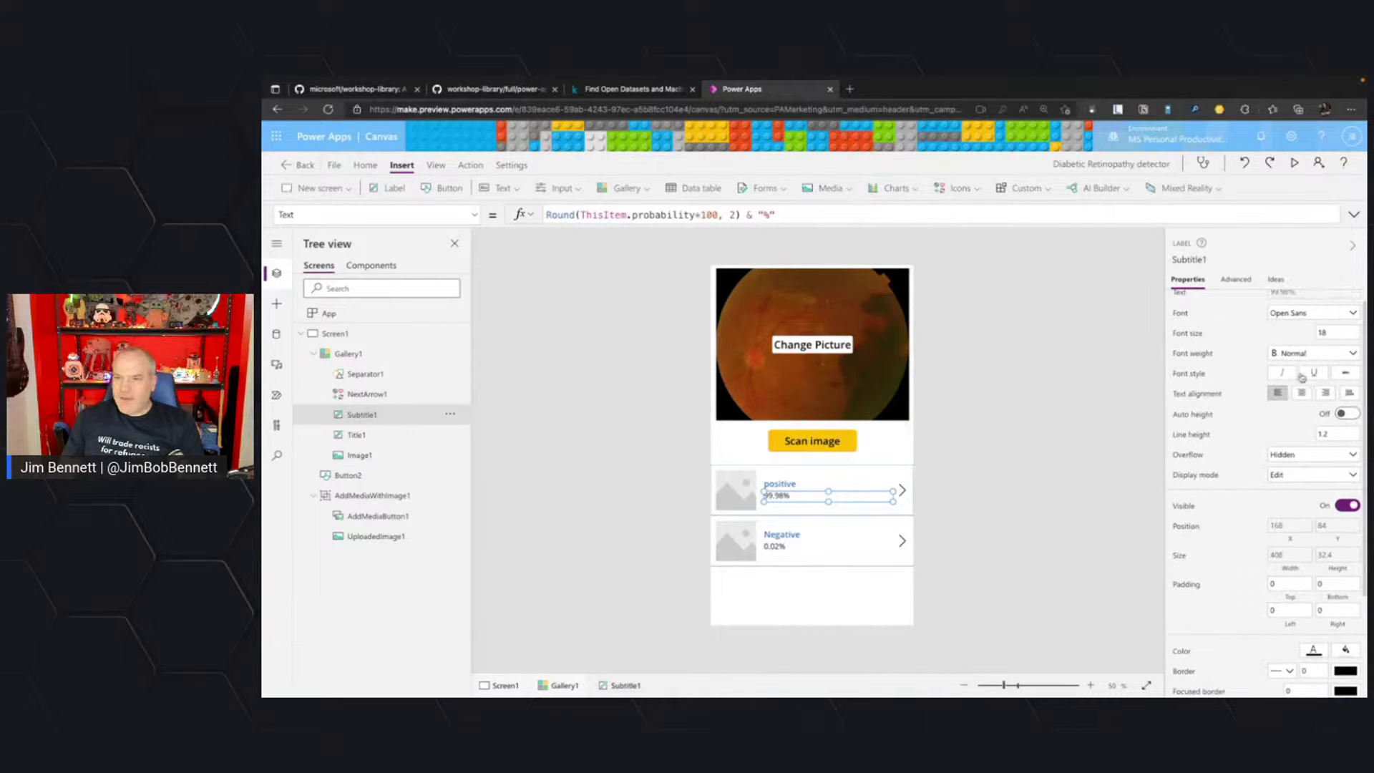
left_click(1344, 355)
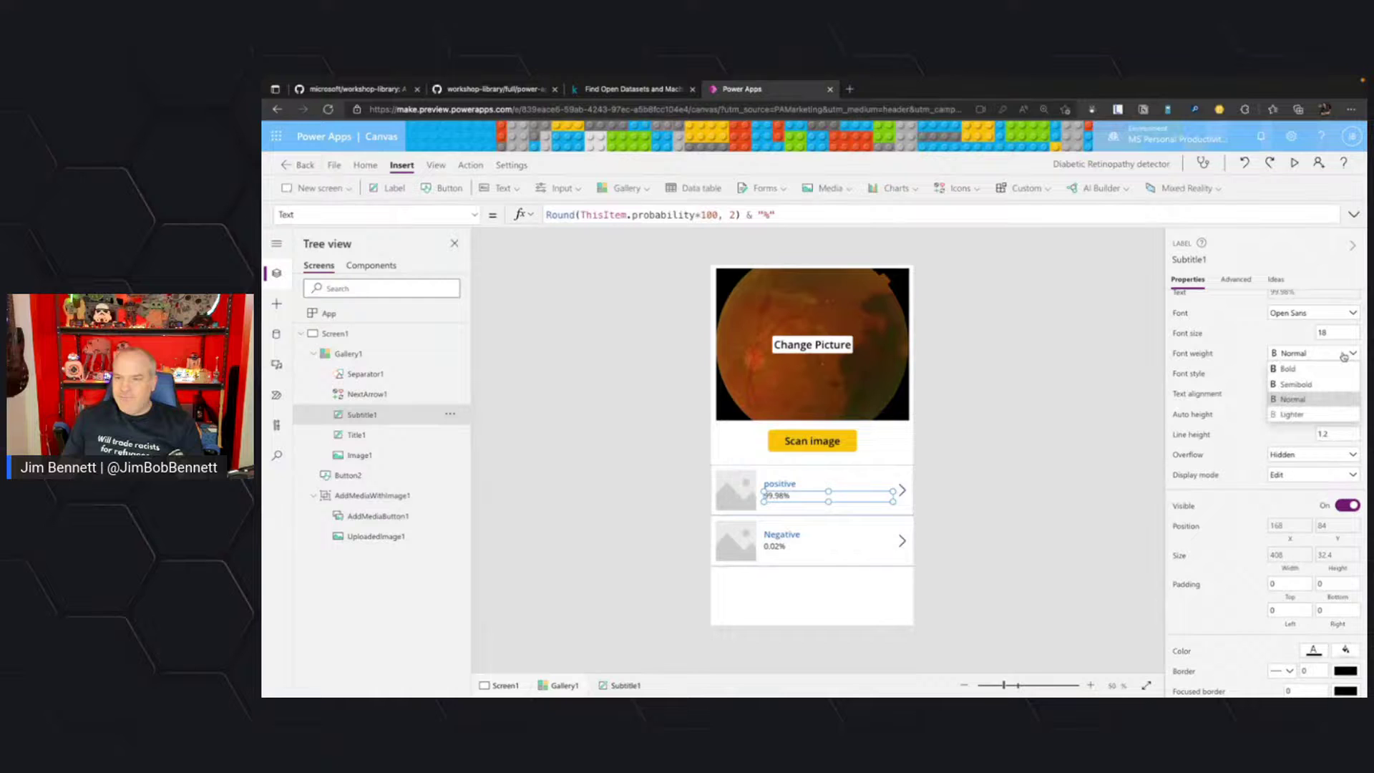
left_click(1293, 369)
left_click(1344, 332)
key("BackSpace")
key("BackSpace")
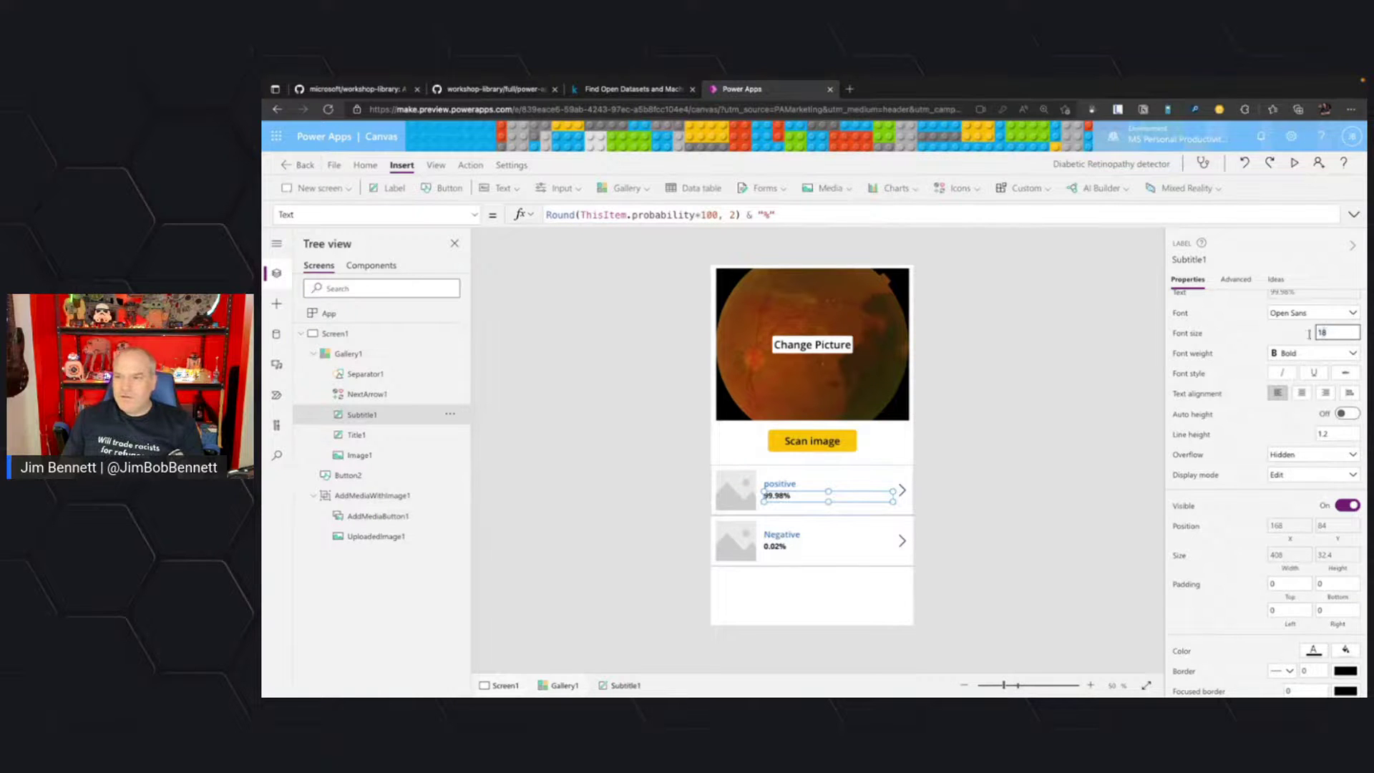
type("24")
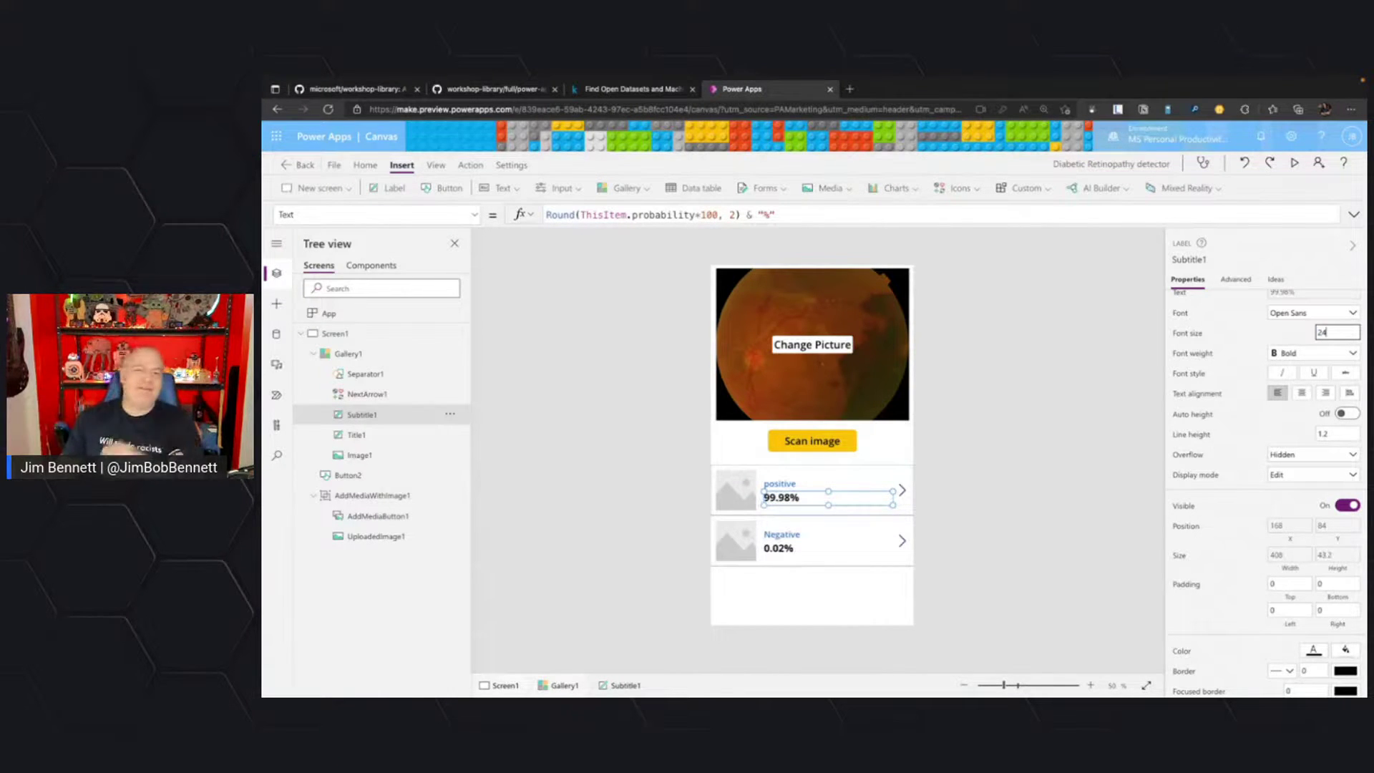
left_click(1121, 370)
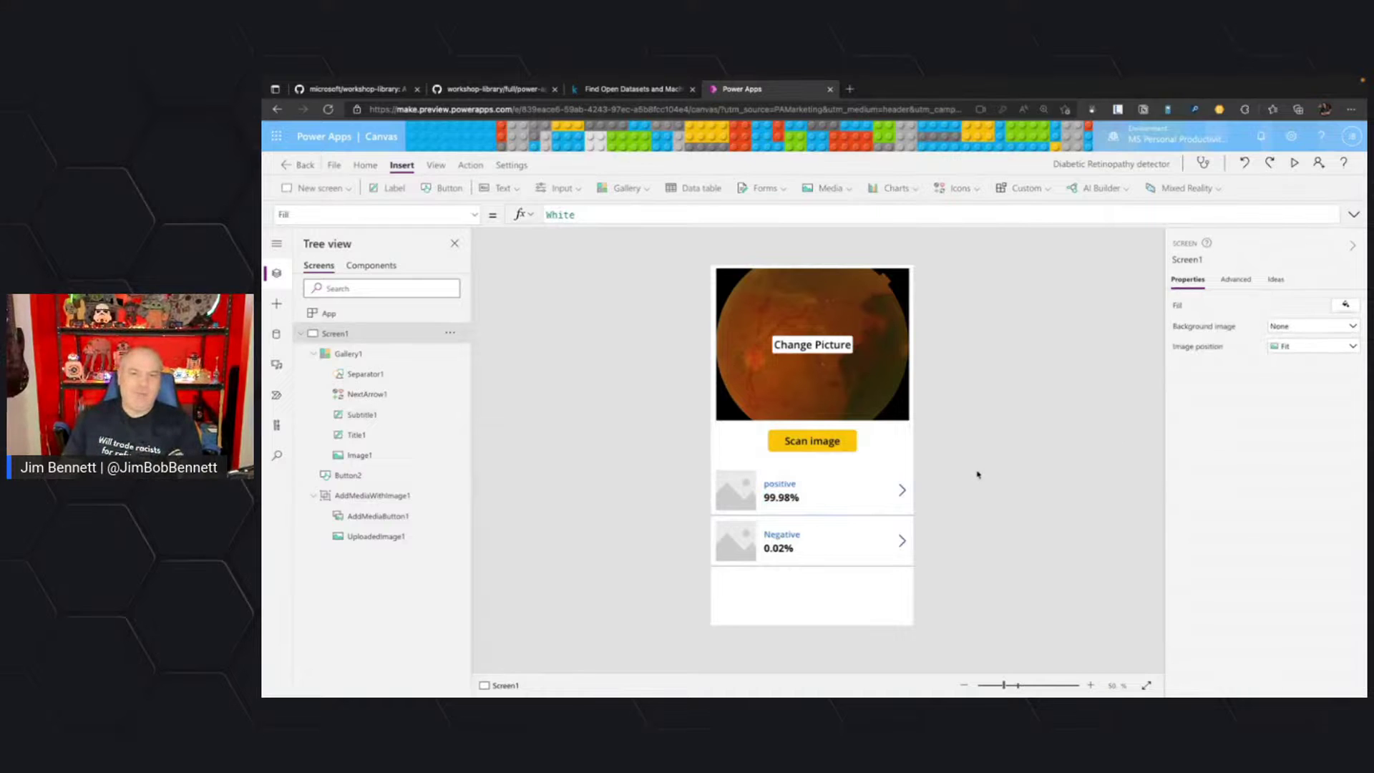
Save the app to the cloud under the name "Diabetic Retinopathy detector".
left_click(879, 354)
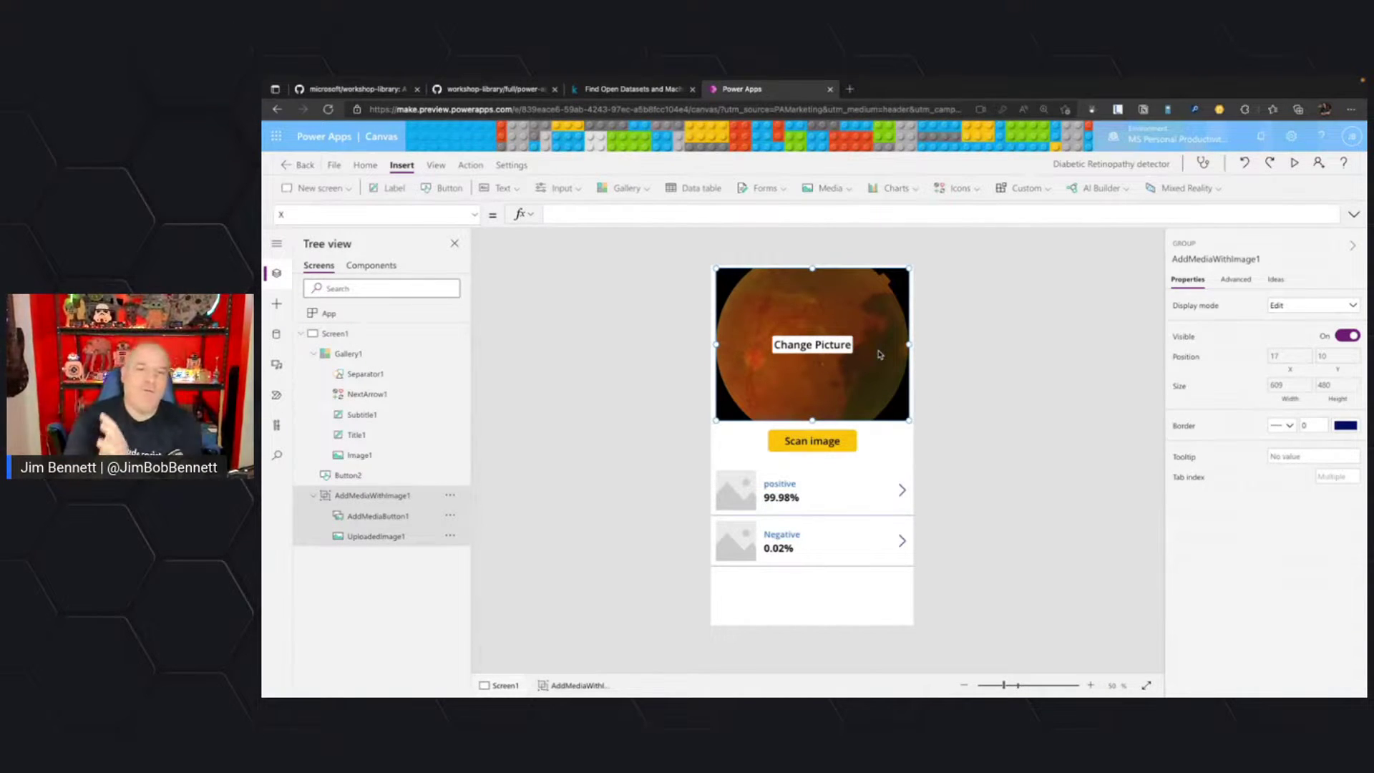
left_click(1067, 311)
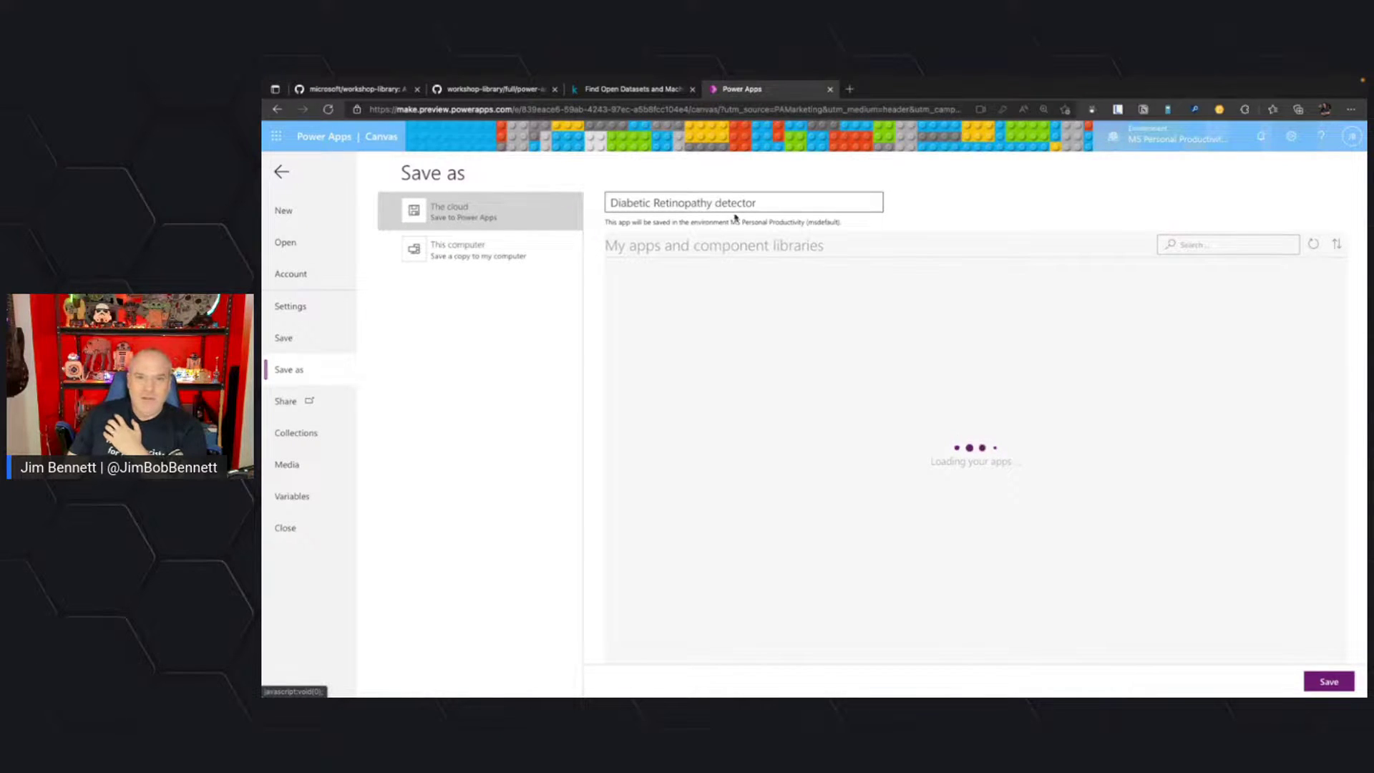
left_click(1325, 684)
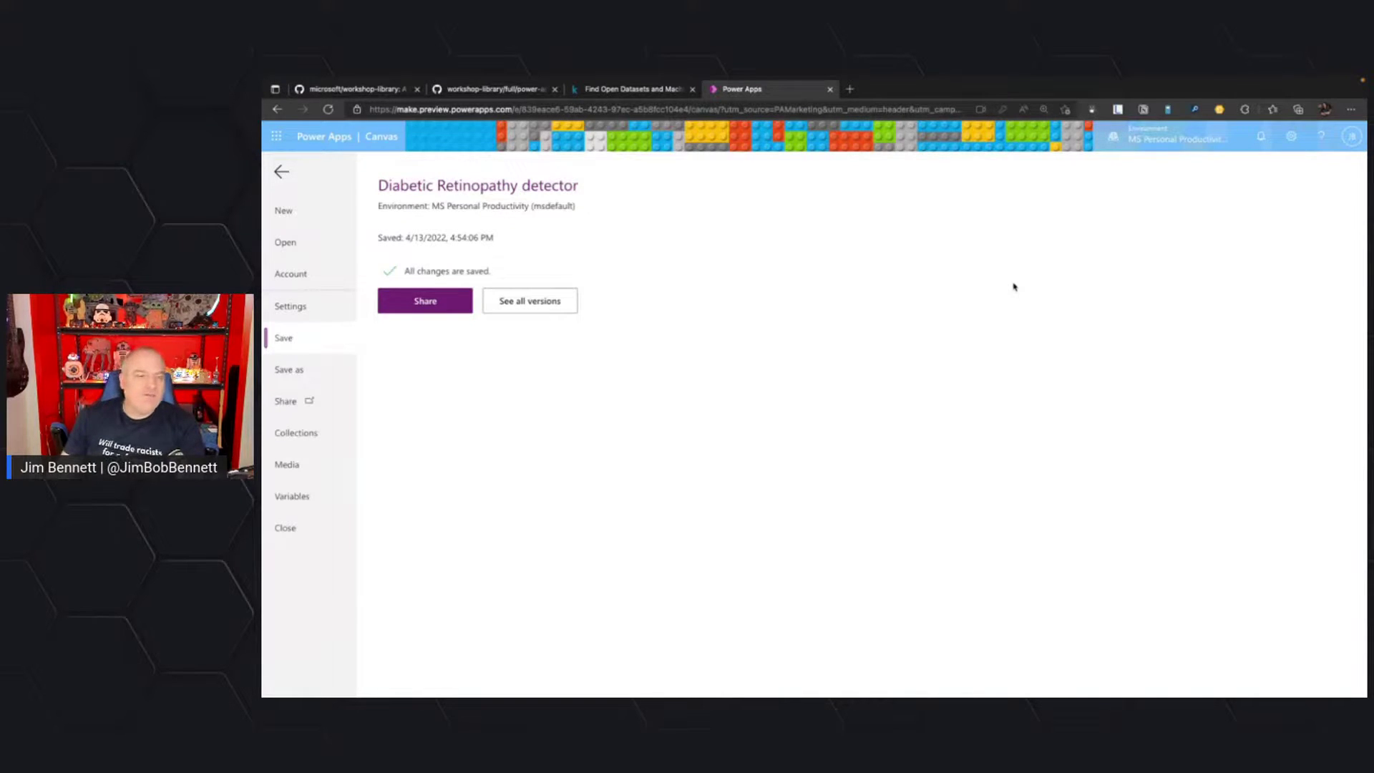
Leave the app editor, confirming the exit, and open the list of apps.
left_click(285, 174)
left_click(286, 171)
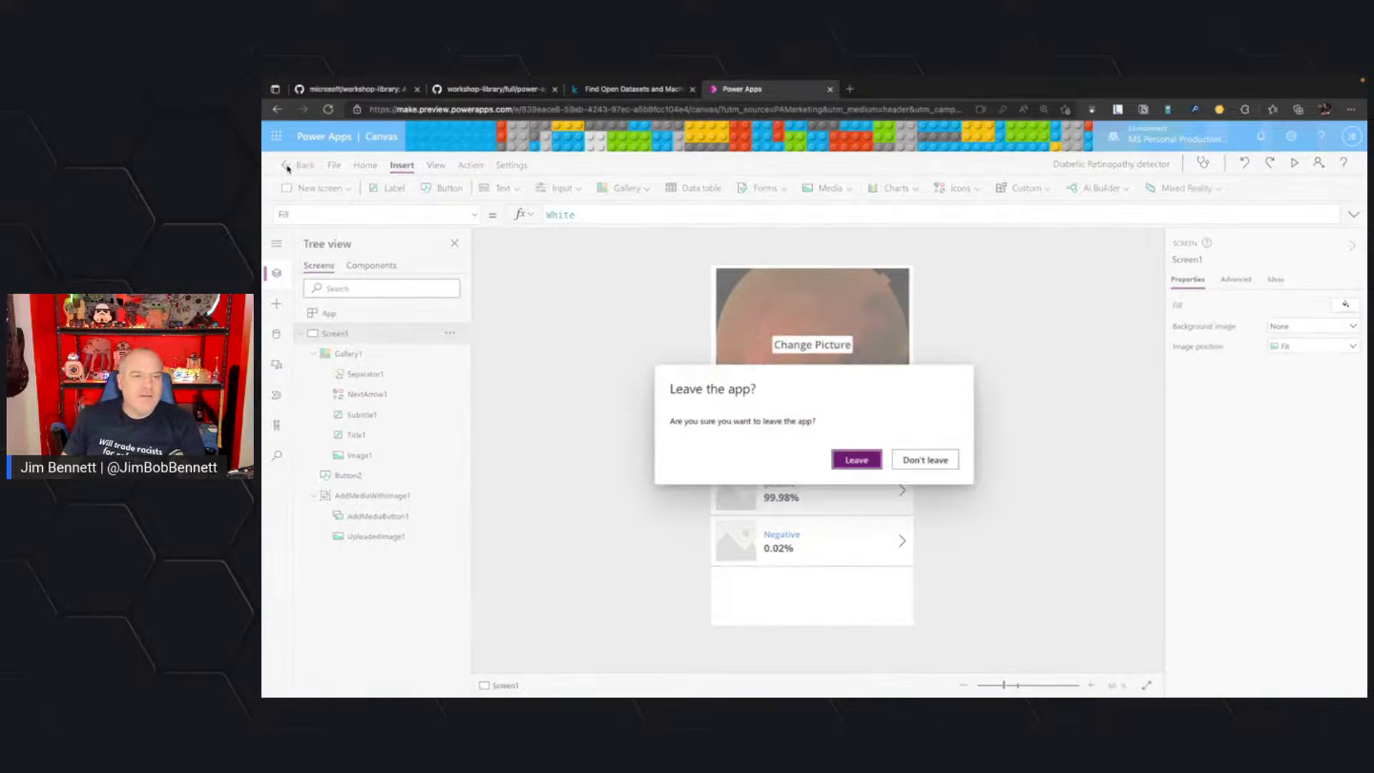
left_click(857, 460)
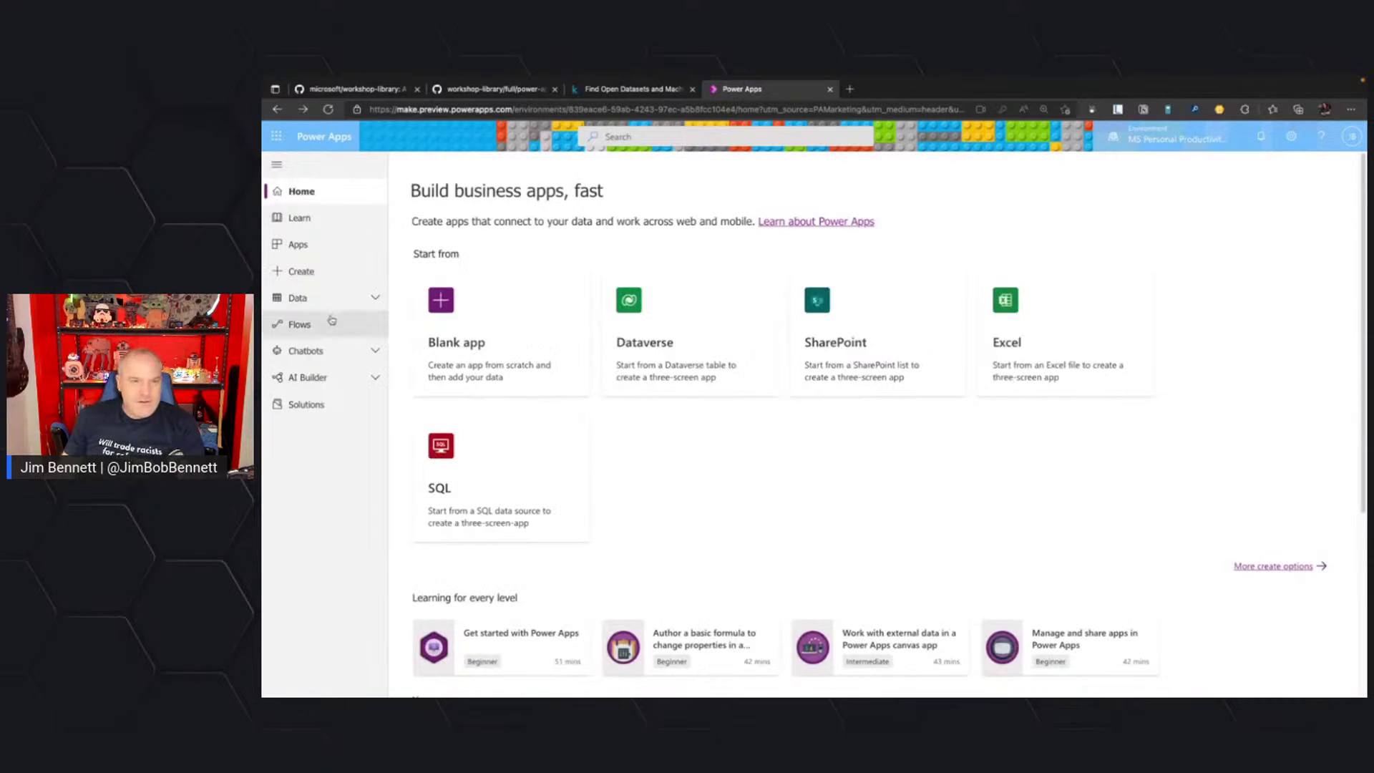
left_click(312, 246)
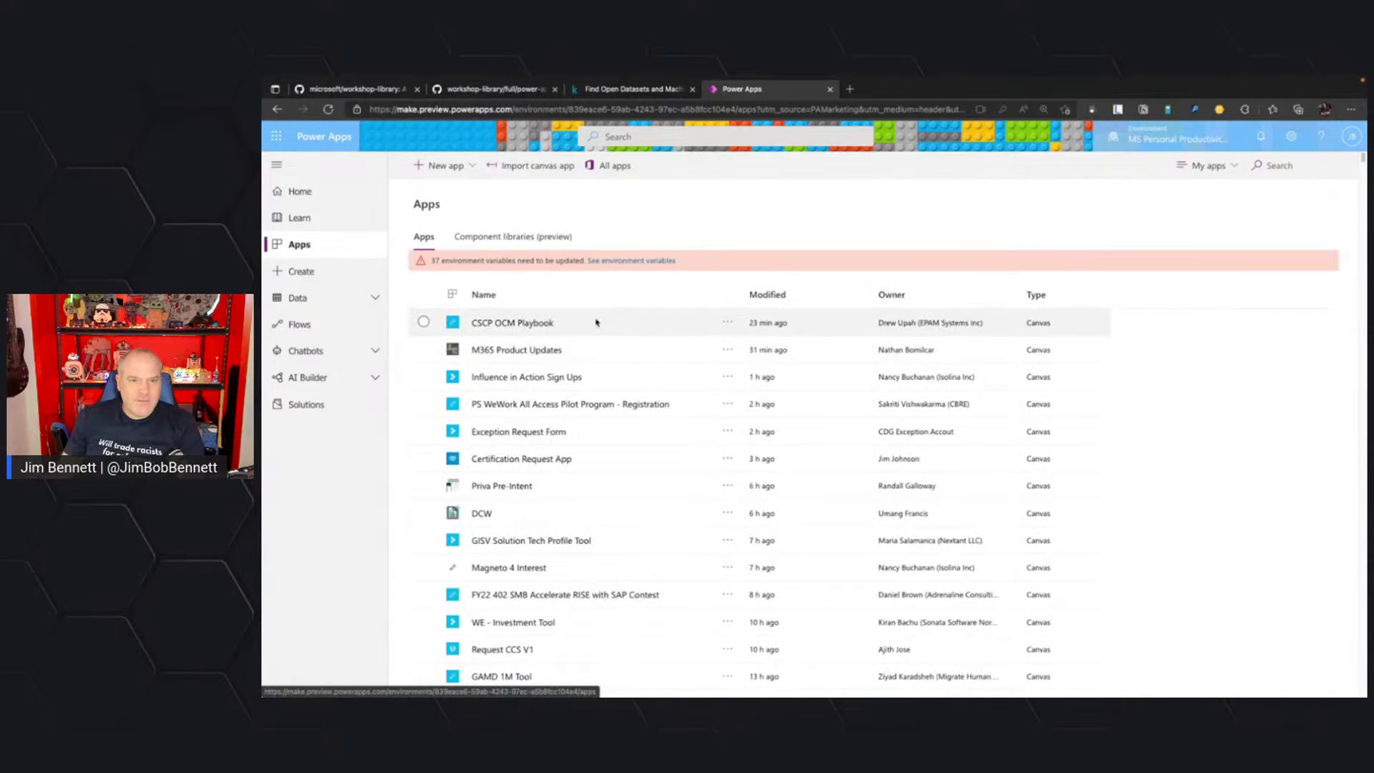
Search My apps for "diabetic" and switch to the desktop.
scroll(639, 487, "down", 5)
scroll(635, 533, "up", 5)
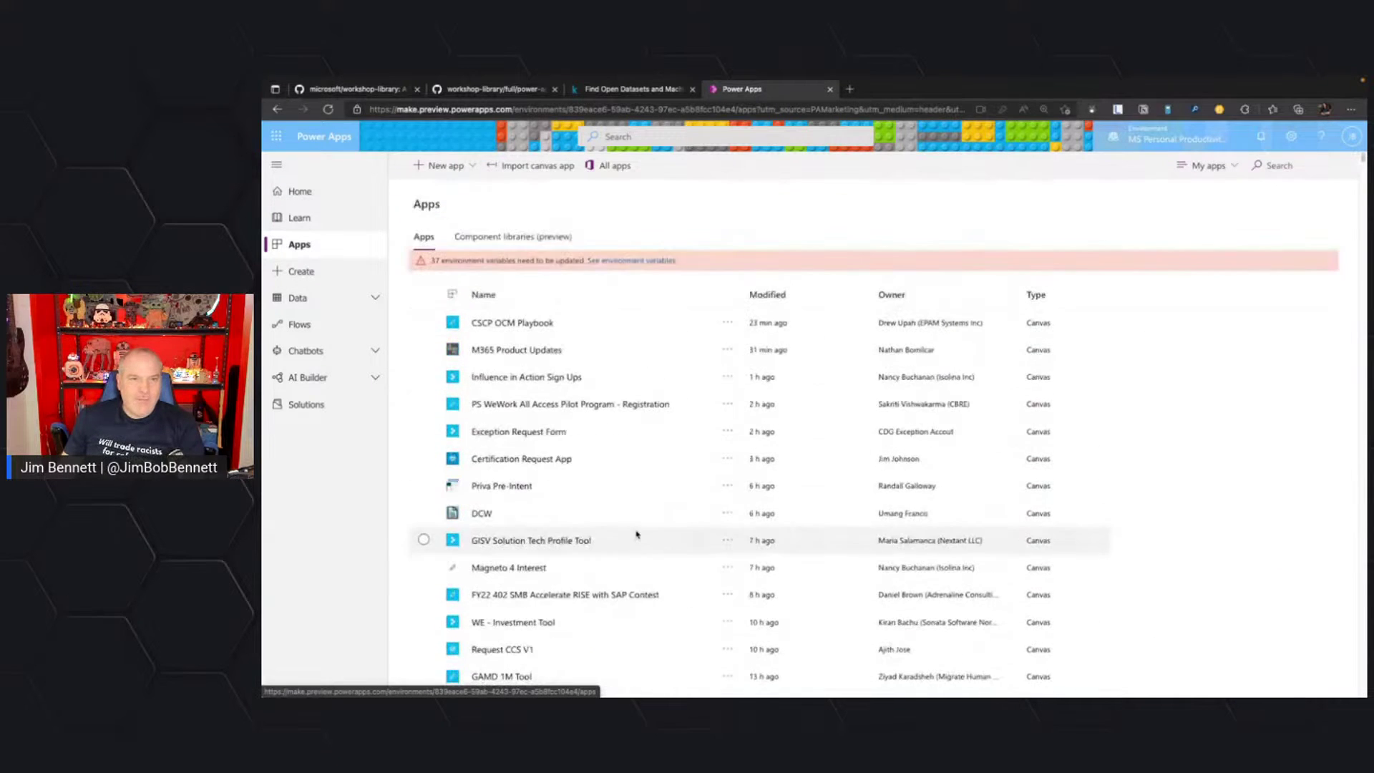
left_click(1208, 165)
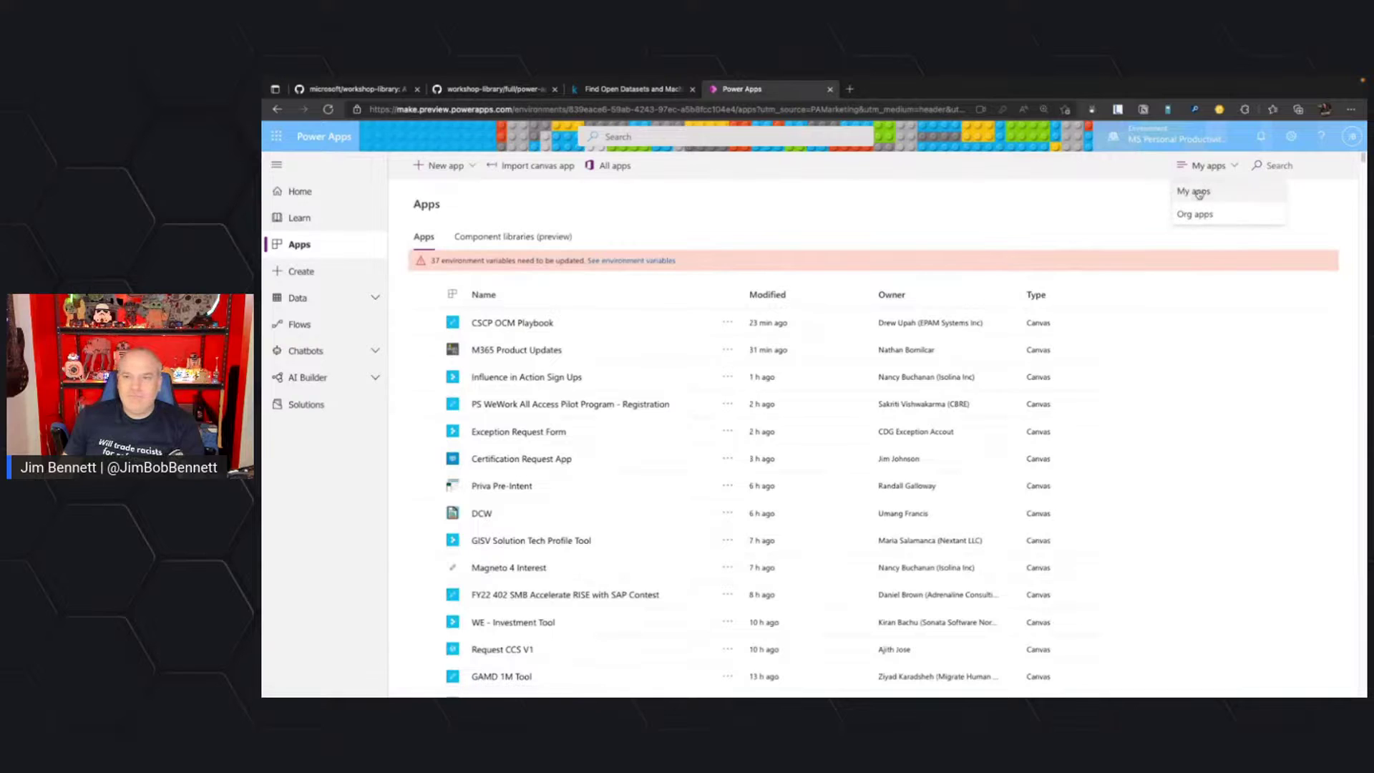
left_click(1198, 193)
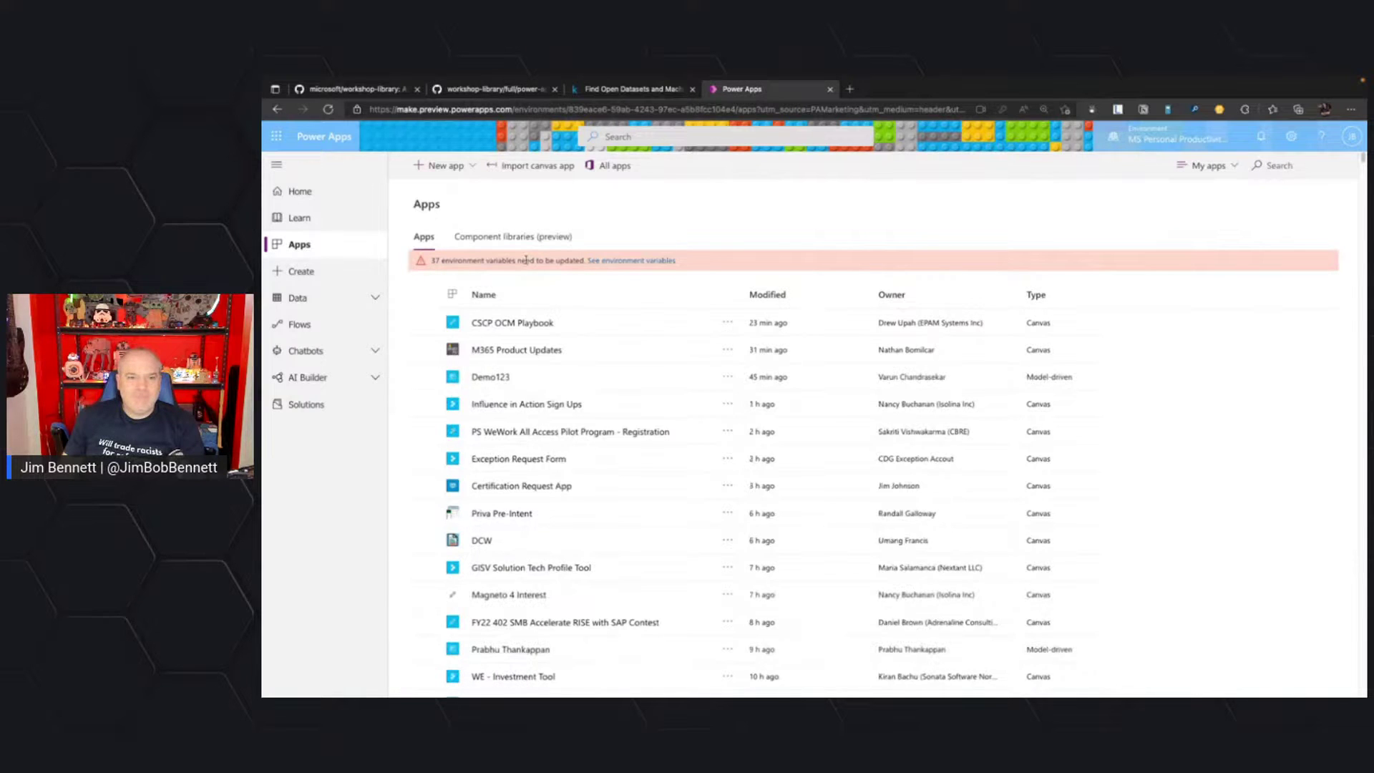
left_click(1278, 166)
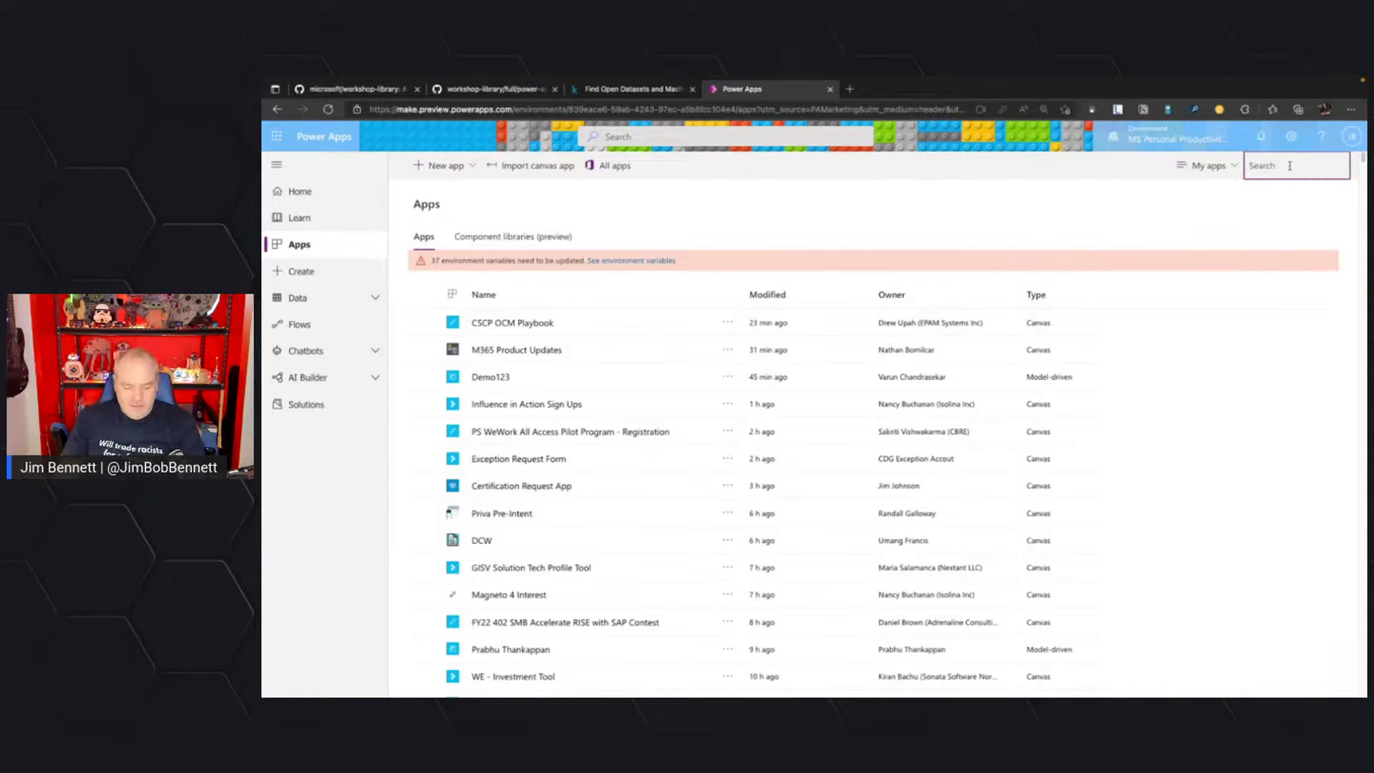
type("diabetic")
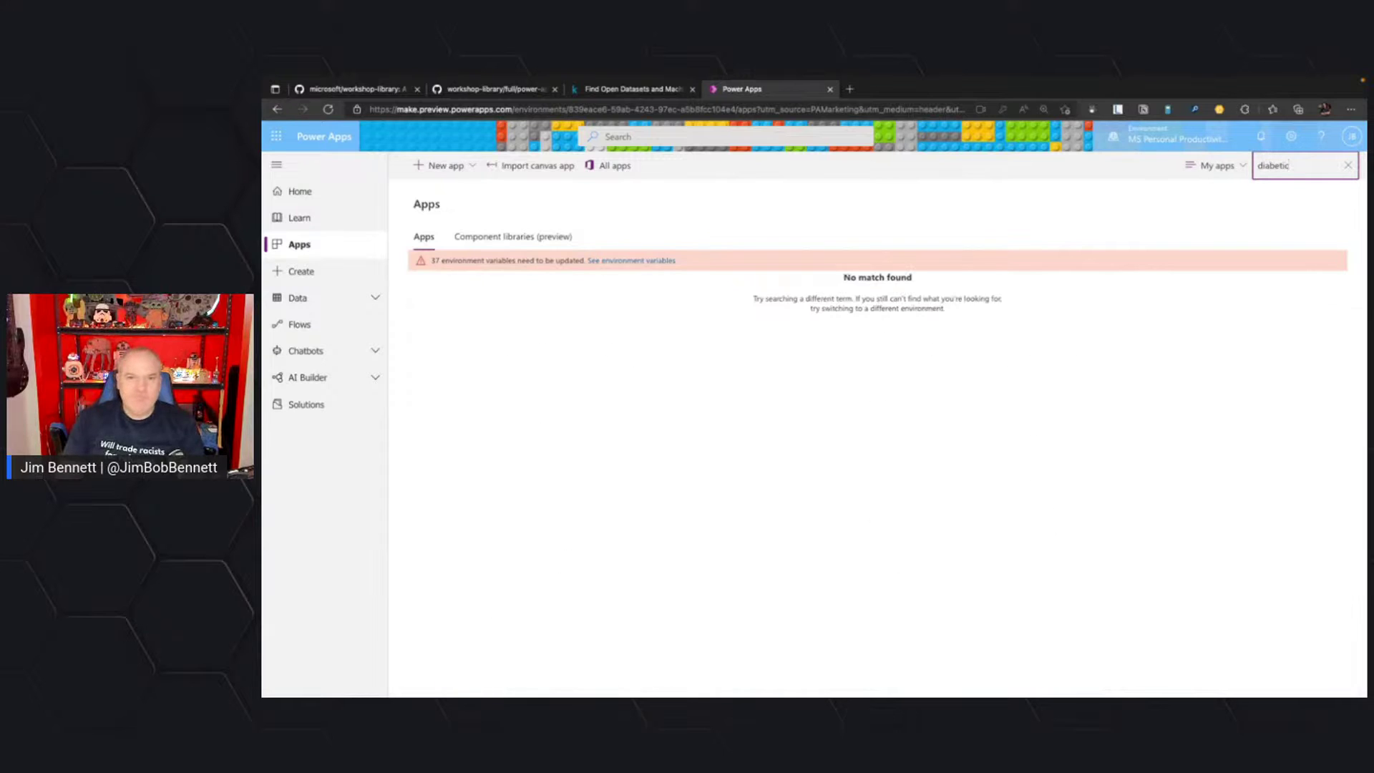
left_click(621, 213)
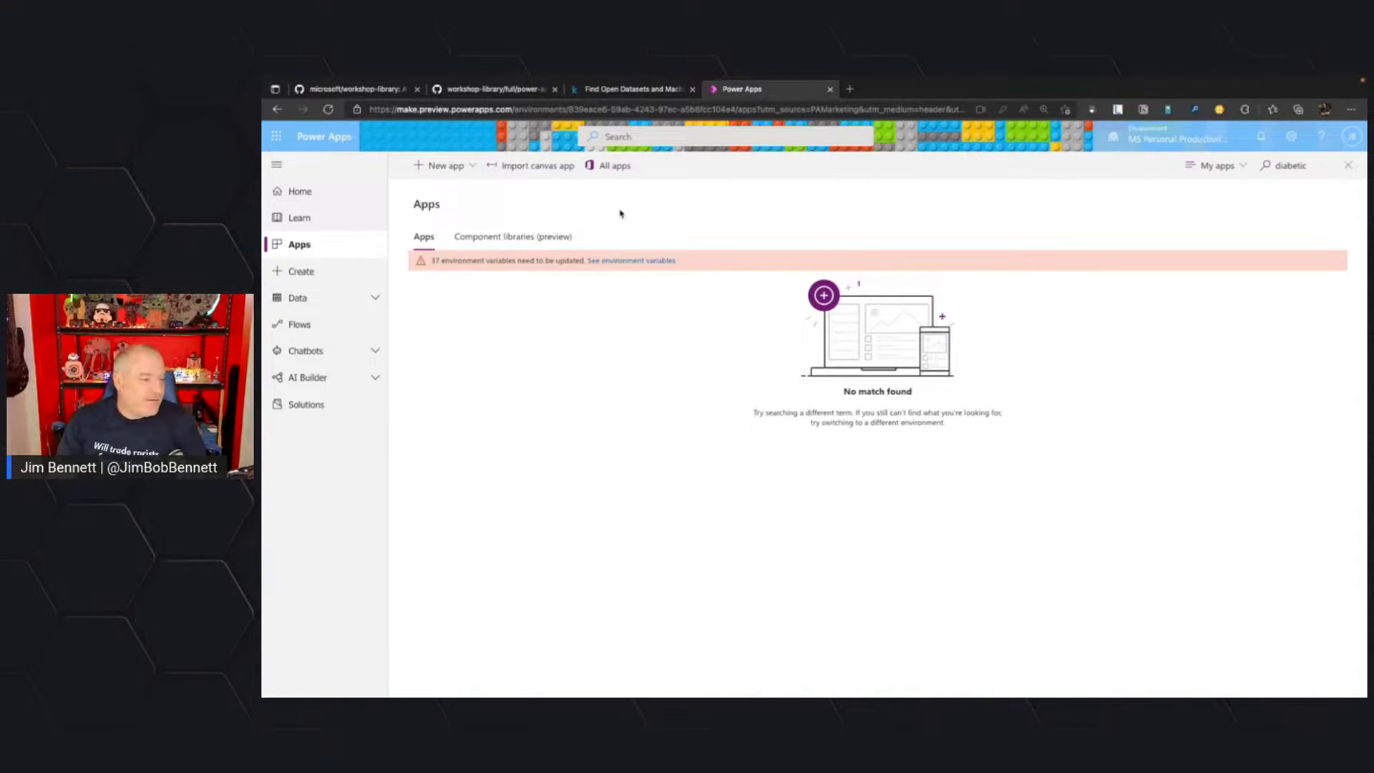
key("ctrl+Left")
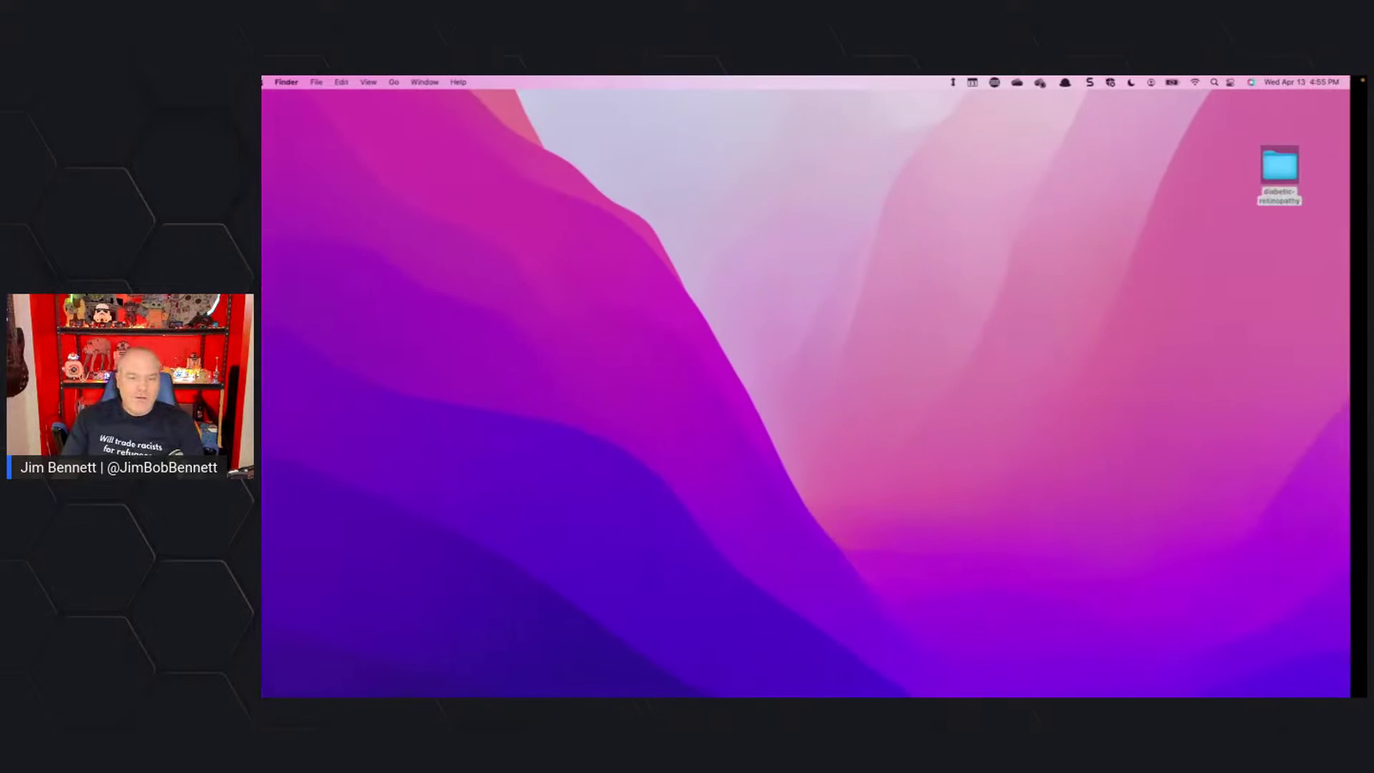